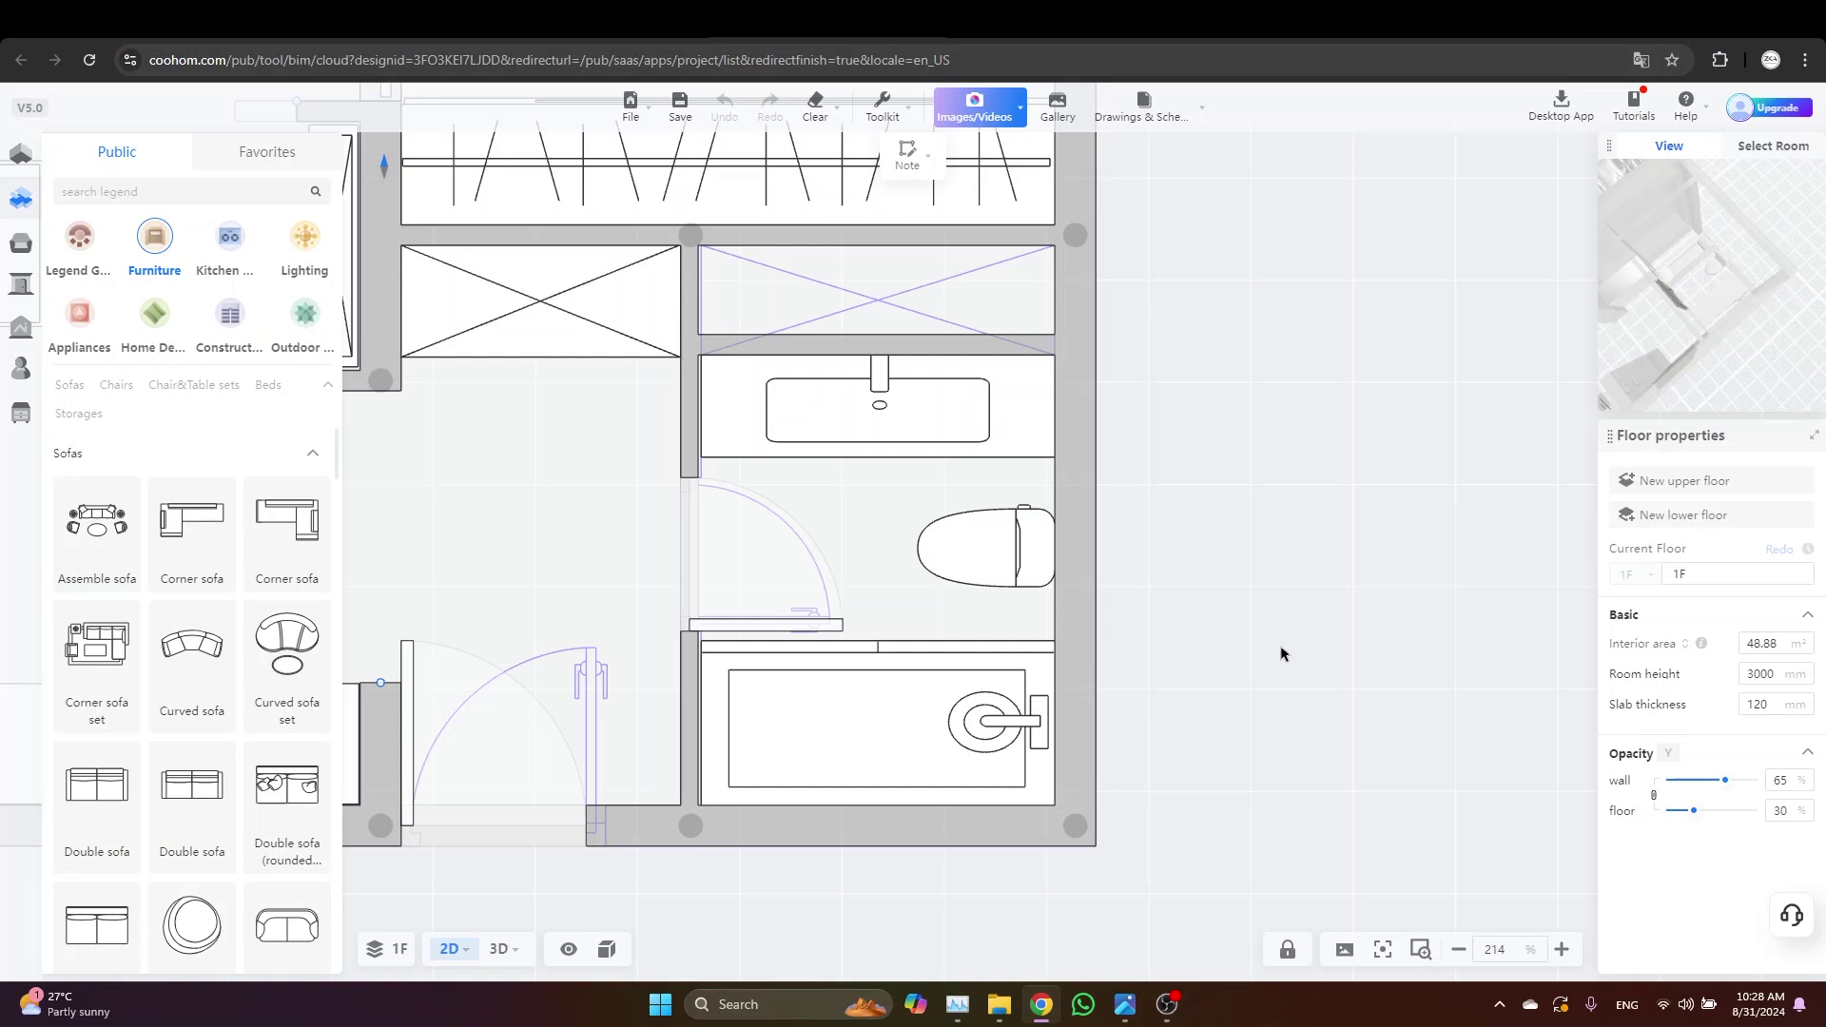
Hide the legend symbols in the 2D floor plan
{"action": "left_click_drag", "start_coordinate": [1279, 653], "coordinate": [1304, 649]}
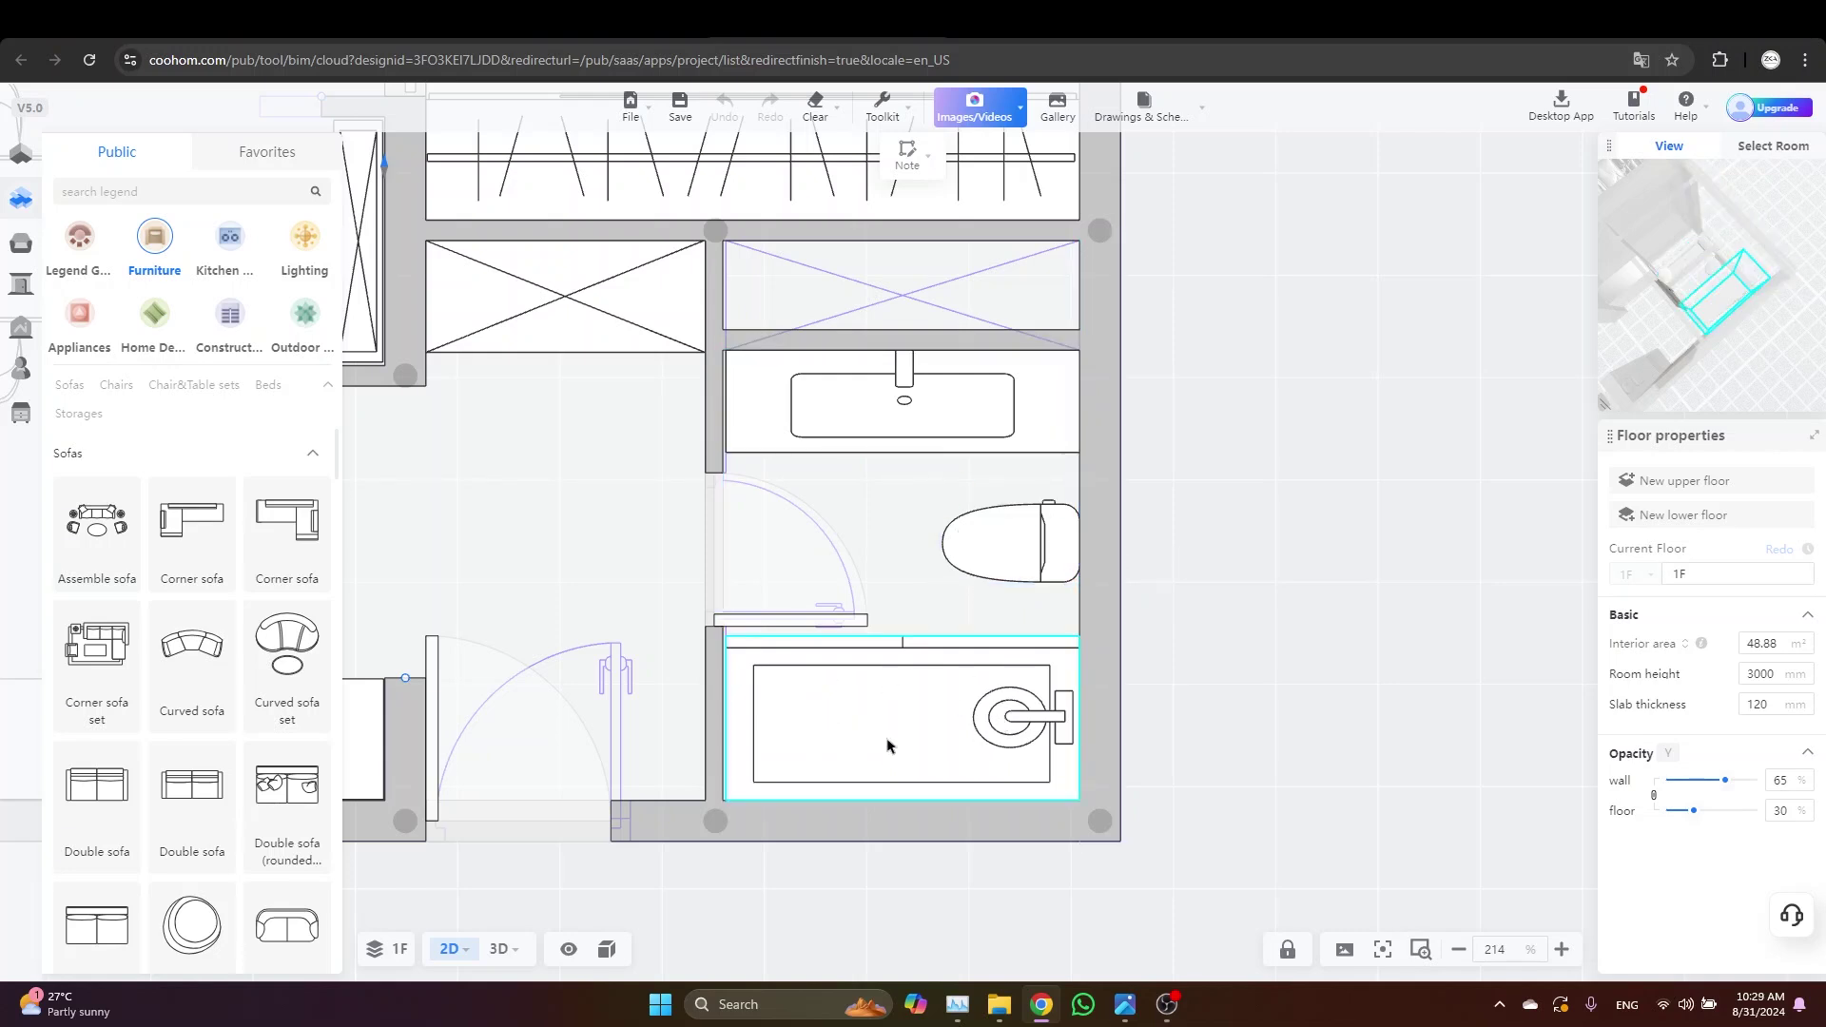
{"action": "middle_click_drag", "start_coordinate": [844, 725], "coordinate": [1004, 694]}
{"action": "mouse_move", "coordinate": [21, 159]}
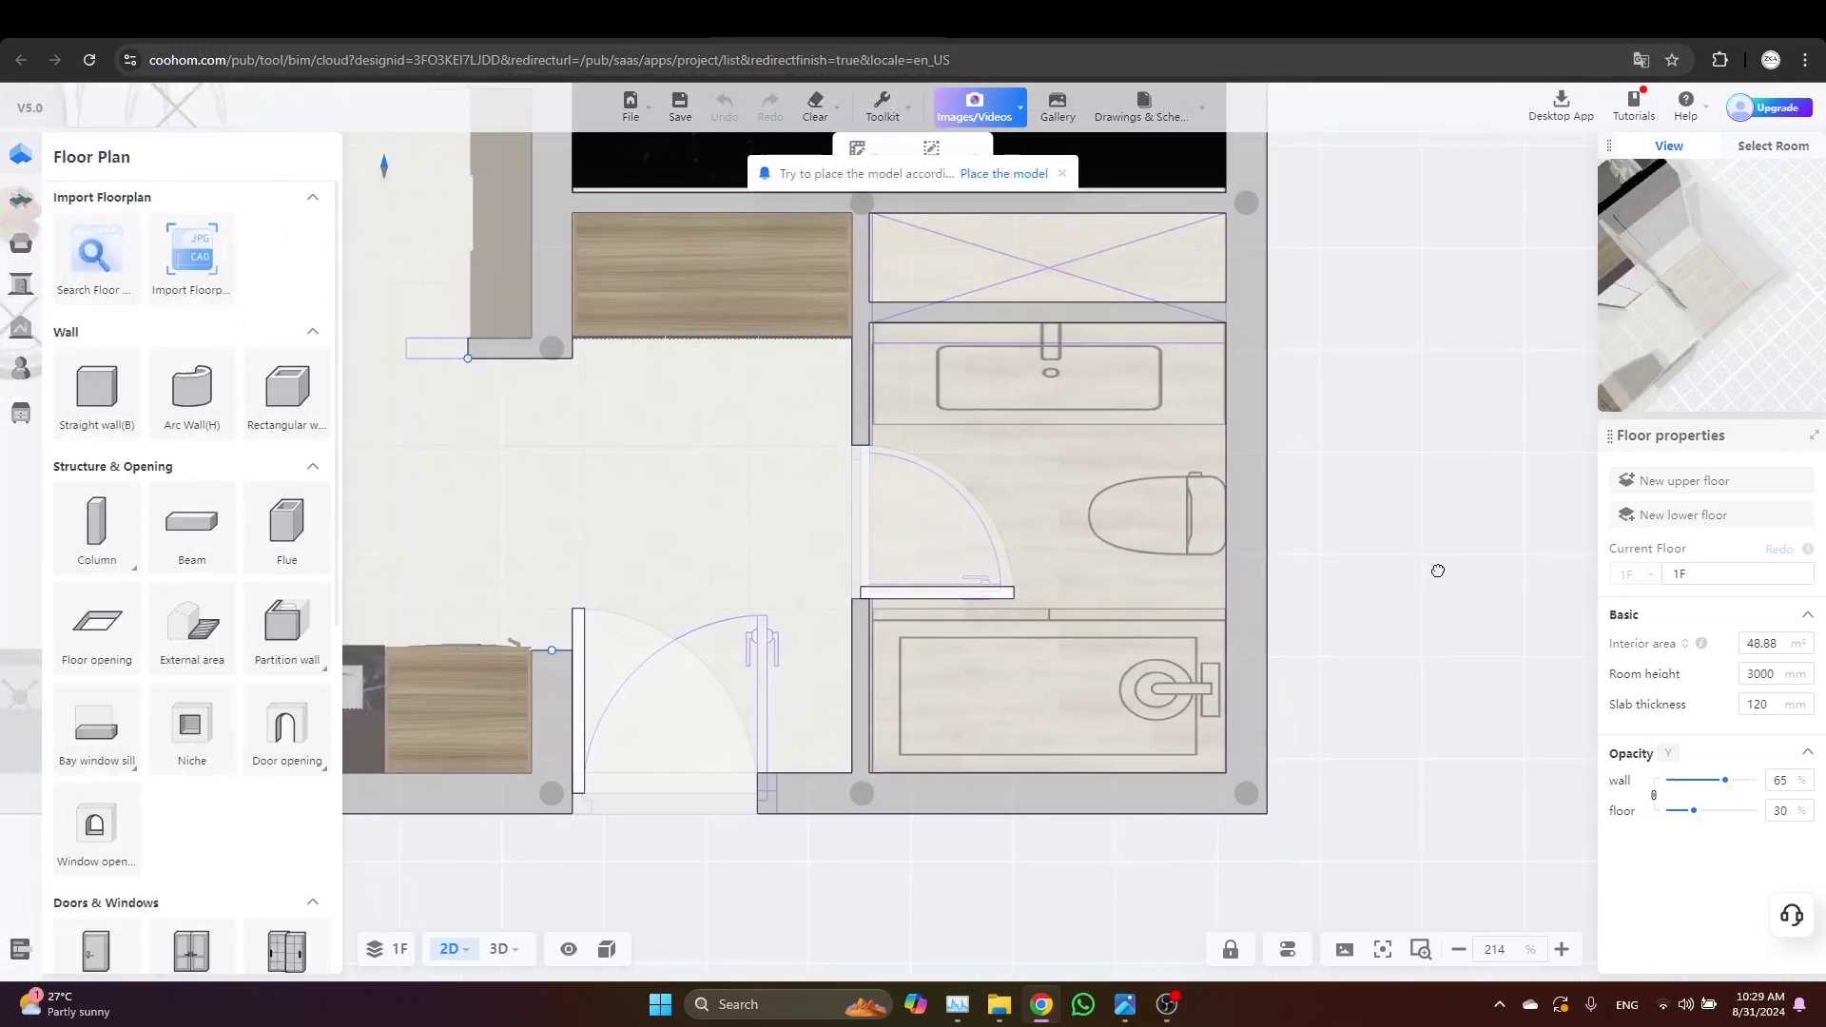
{"action": "middle_click_drag", "start_coordinate": [1438, 570], "coordinate": [1387, 606]}
{"action": "left_click_drag", "start_coordinate": [1376, 609], "coordinate": [1332, 613]}
{"action": "left_click", "coordinate": [568, 949]}
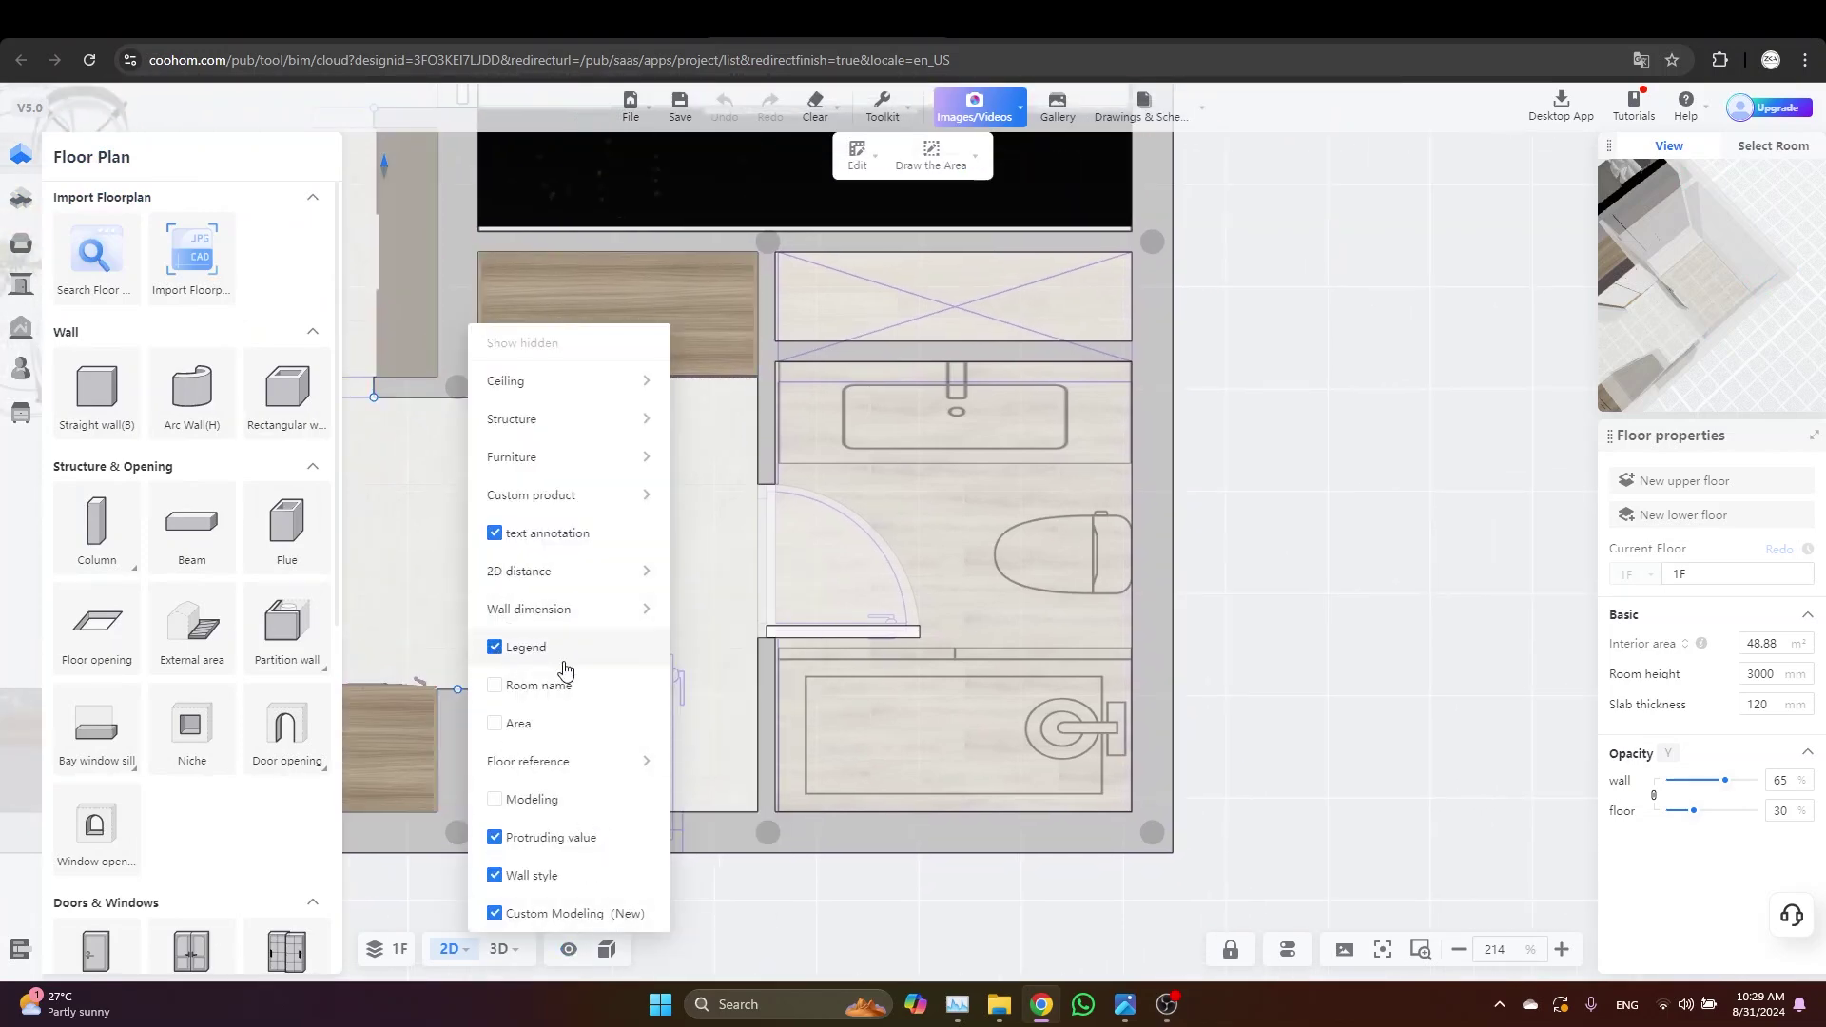
{"action": "left_click", "coordinate": [564, 656]}
{"action": "scroll", "coordinate": [1336, 661], "scroll_direction": "down", "scroll_amount": 2}
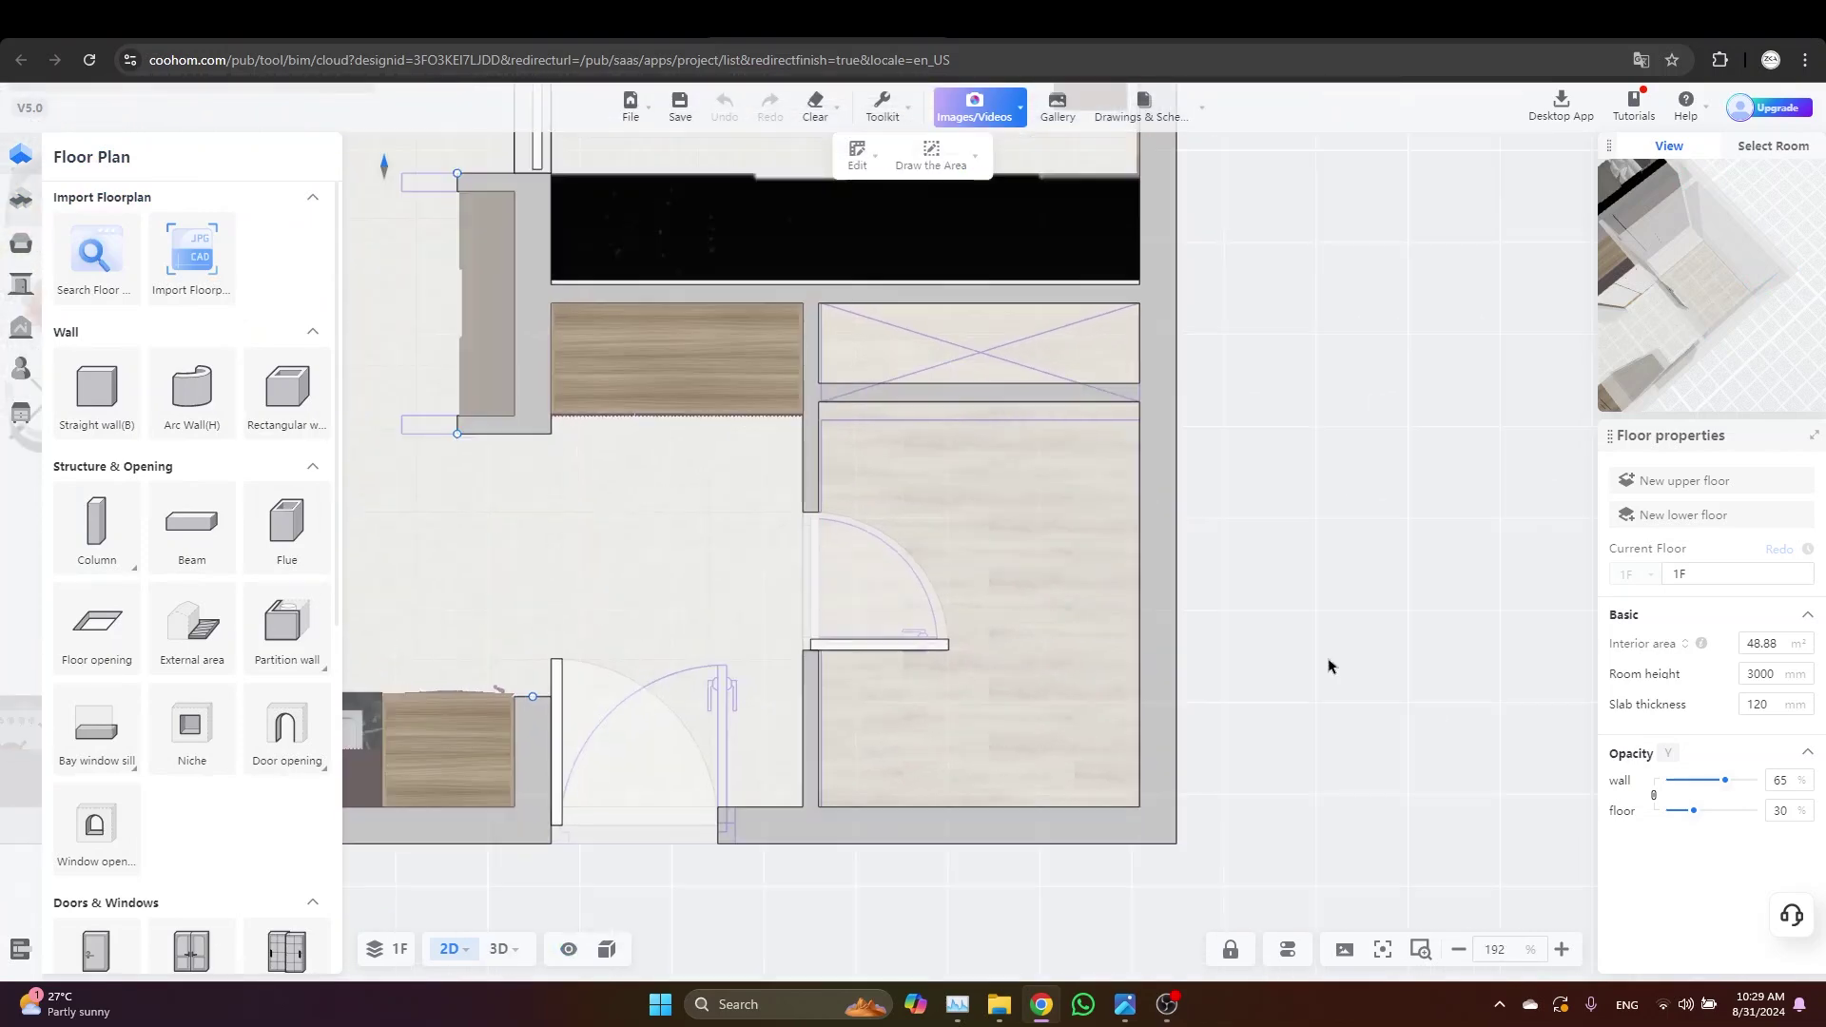
Add the dark wood bathroom vanity with the round mirror and black countertop from the public library to the plan
{"action": "mouse_move", "coordinate": [23, 162]}
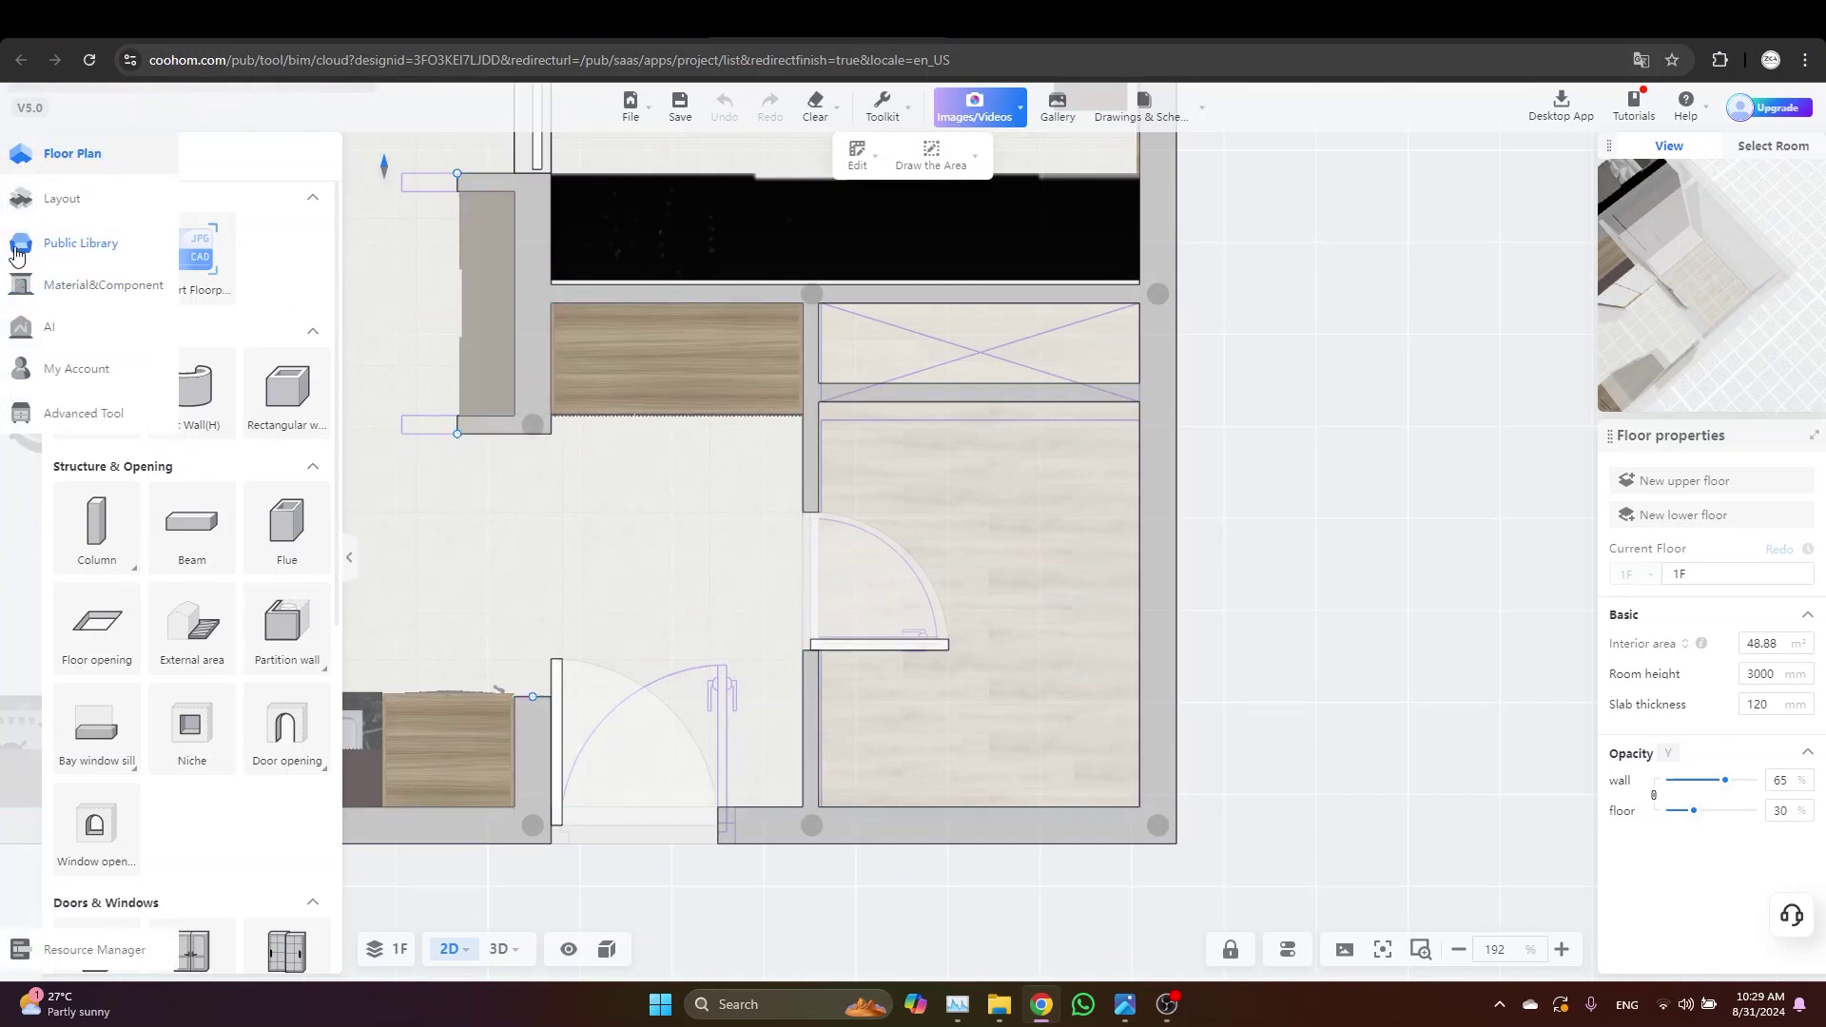
{"action": "left_click", "coordinate": [16, 246]}
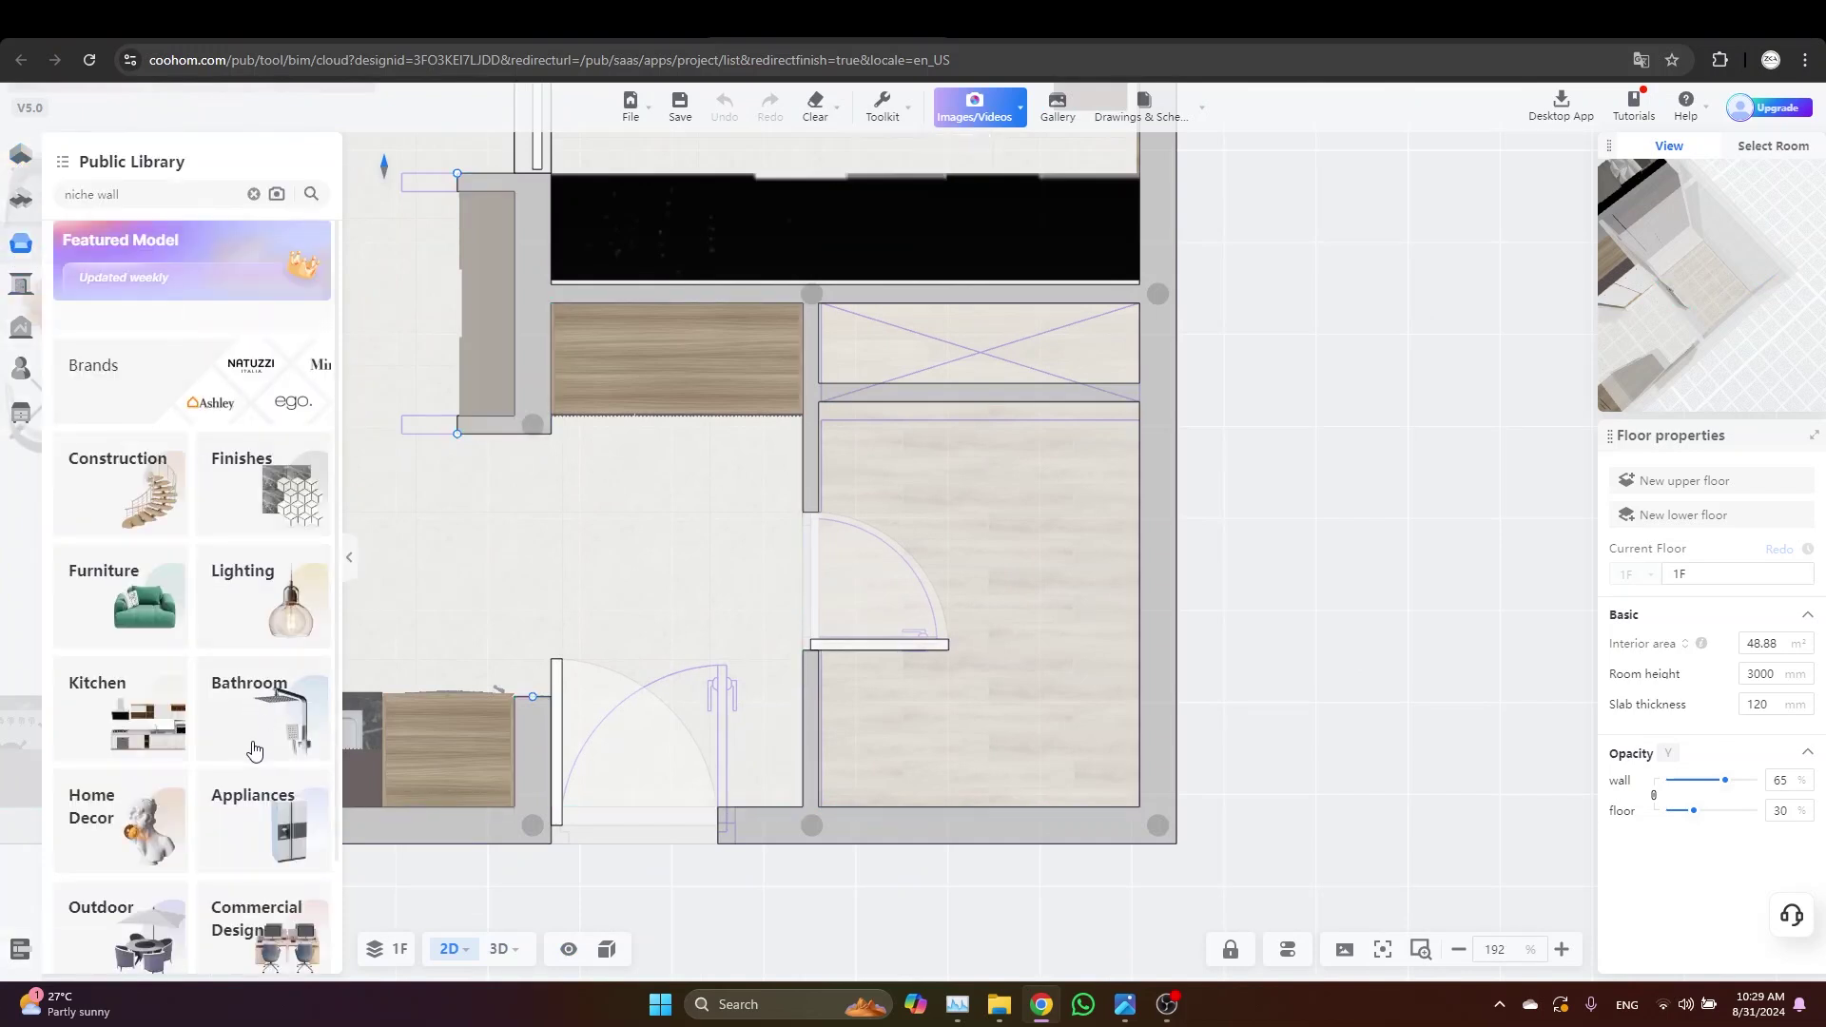
{"action": "left_click", "coordinate": [255, 712]}
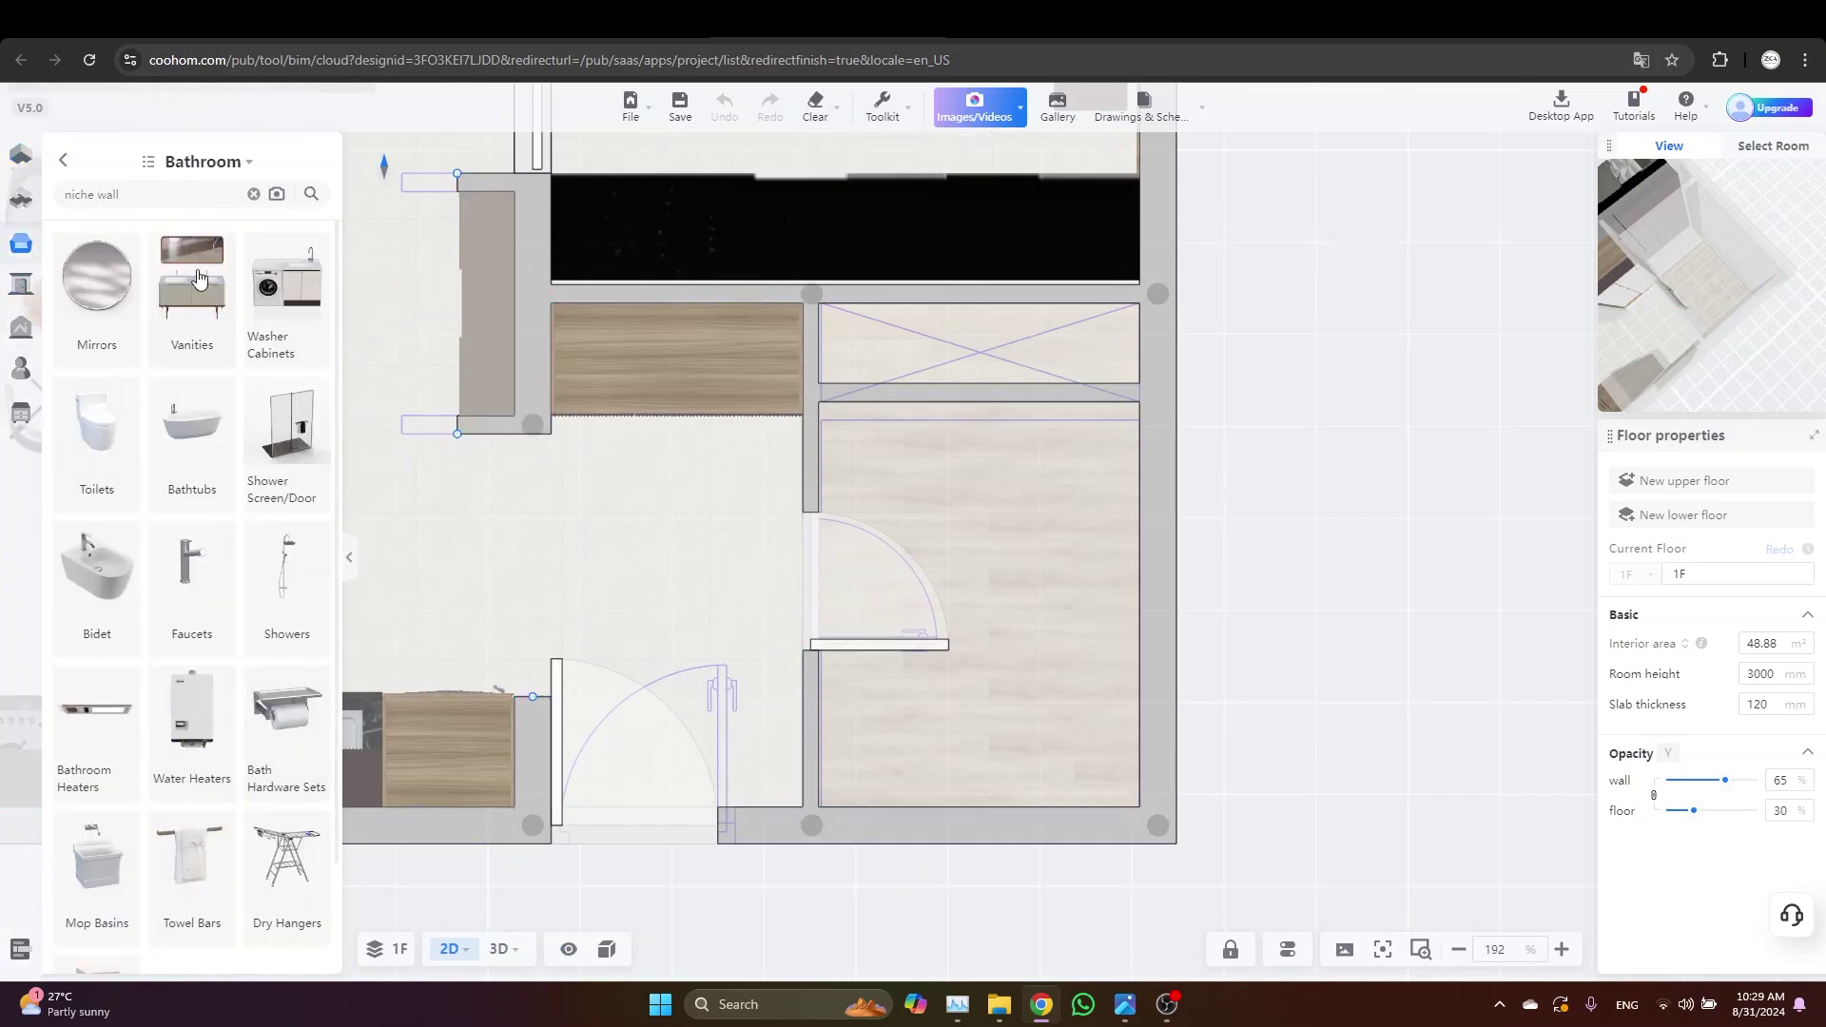
{"action": "left_click", "coordinate": [199, 278]}
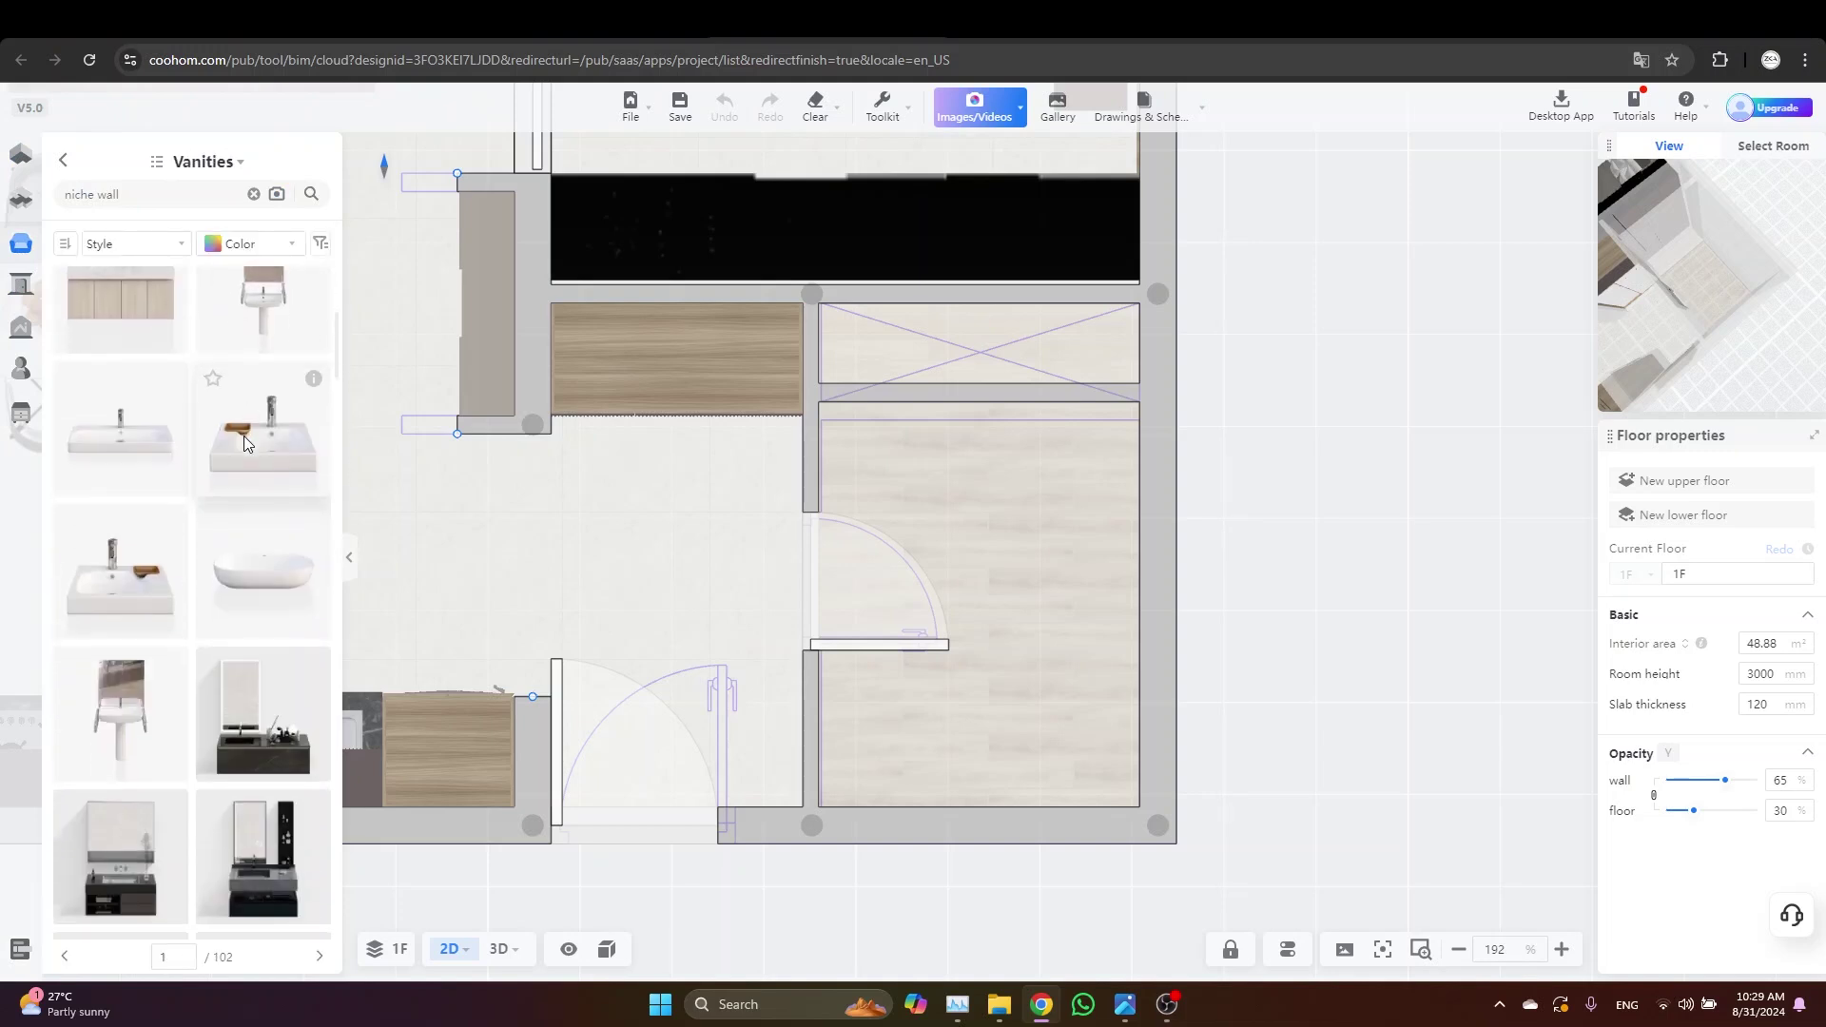
{"action": "scroll", "coordinate": [245, 440], "scroll_direction": "down", "scroll_amount": 5}
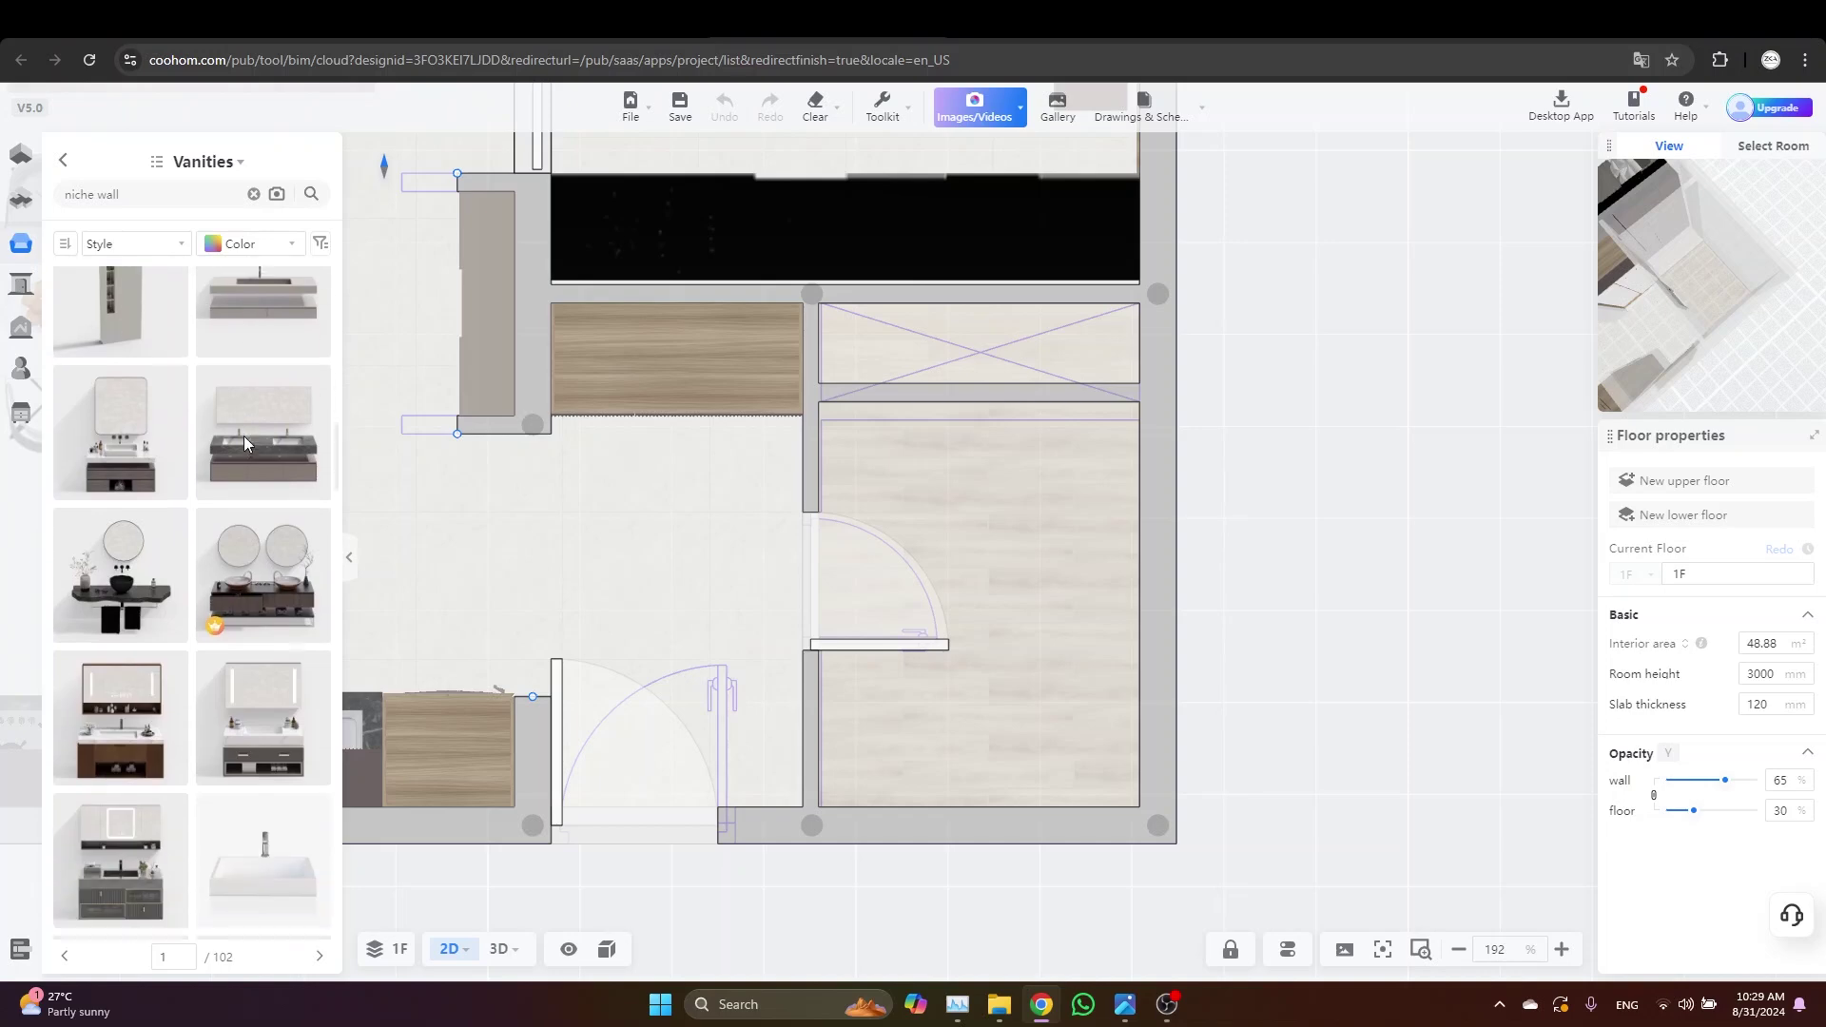
{"action": "scroll", "coordinate": [243, 436], "scroll_direction": "down", "scroll_amount": 5}
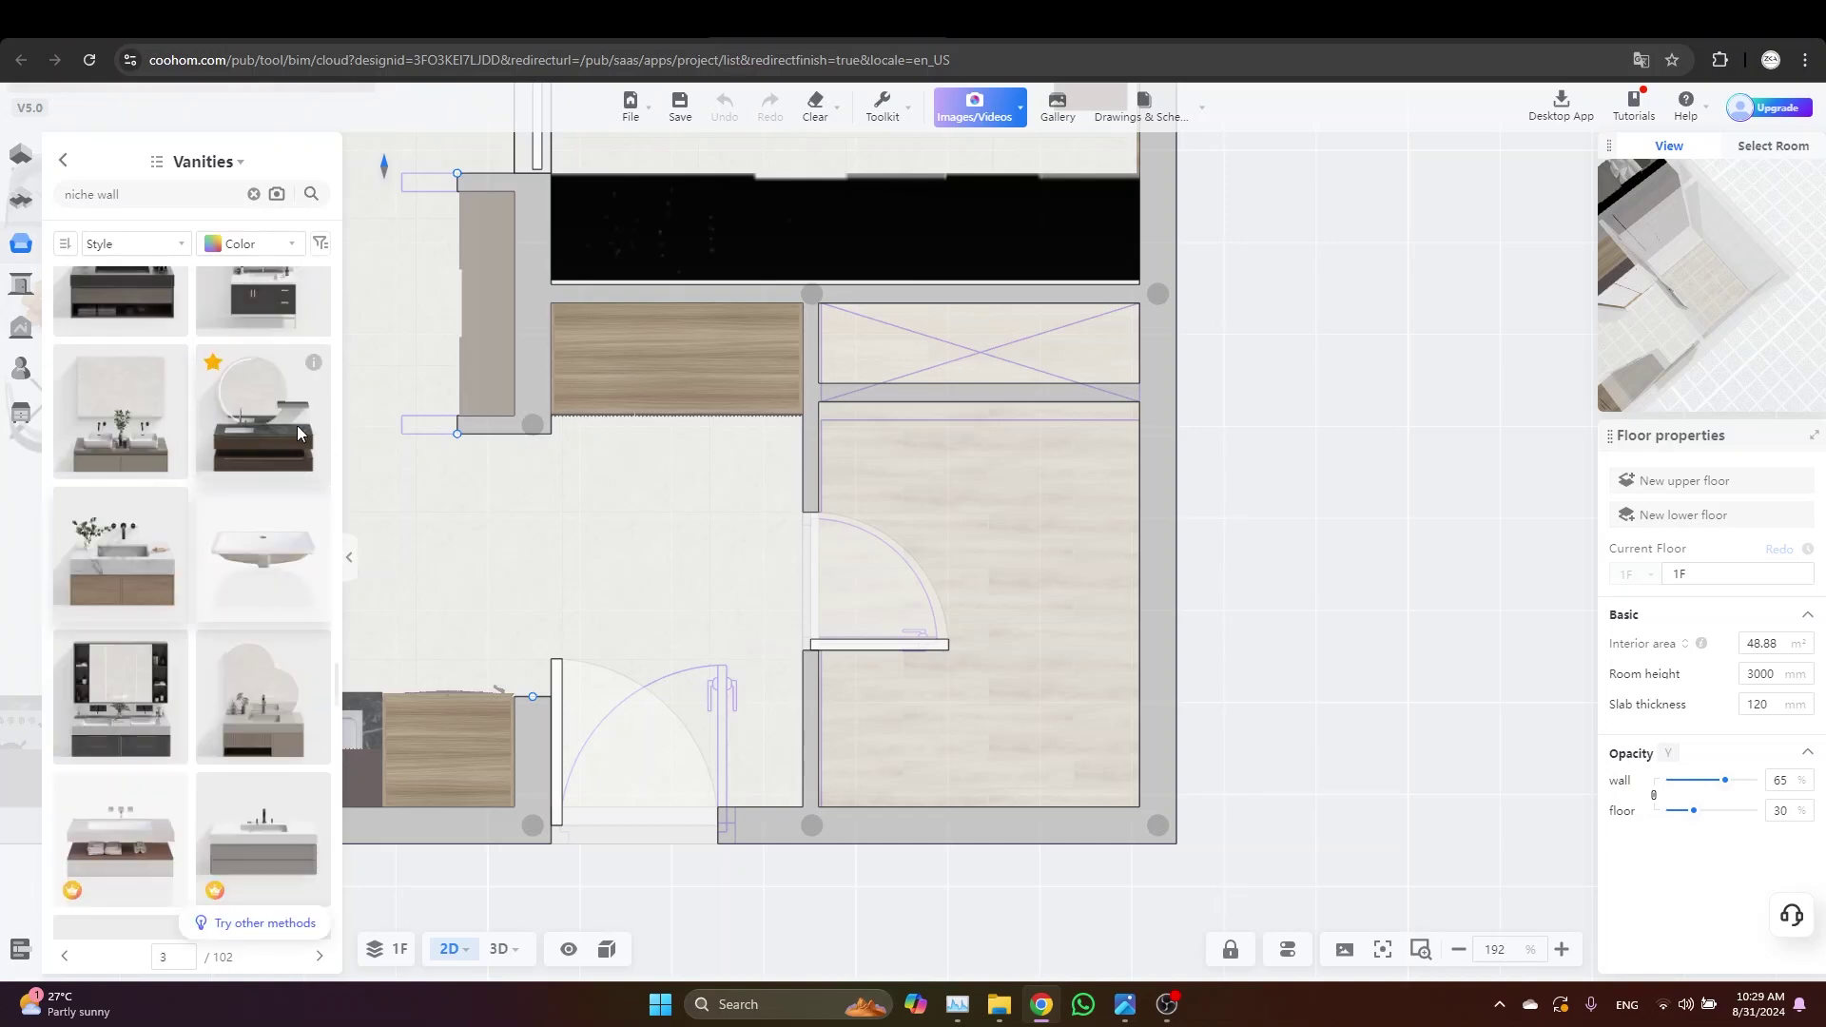
{"action": "left_click", "coordinate": [275, 409]}
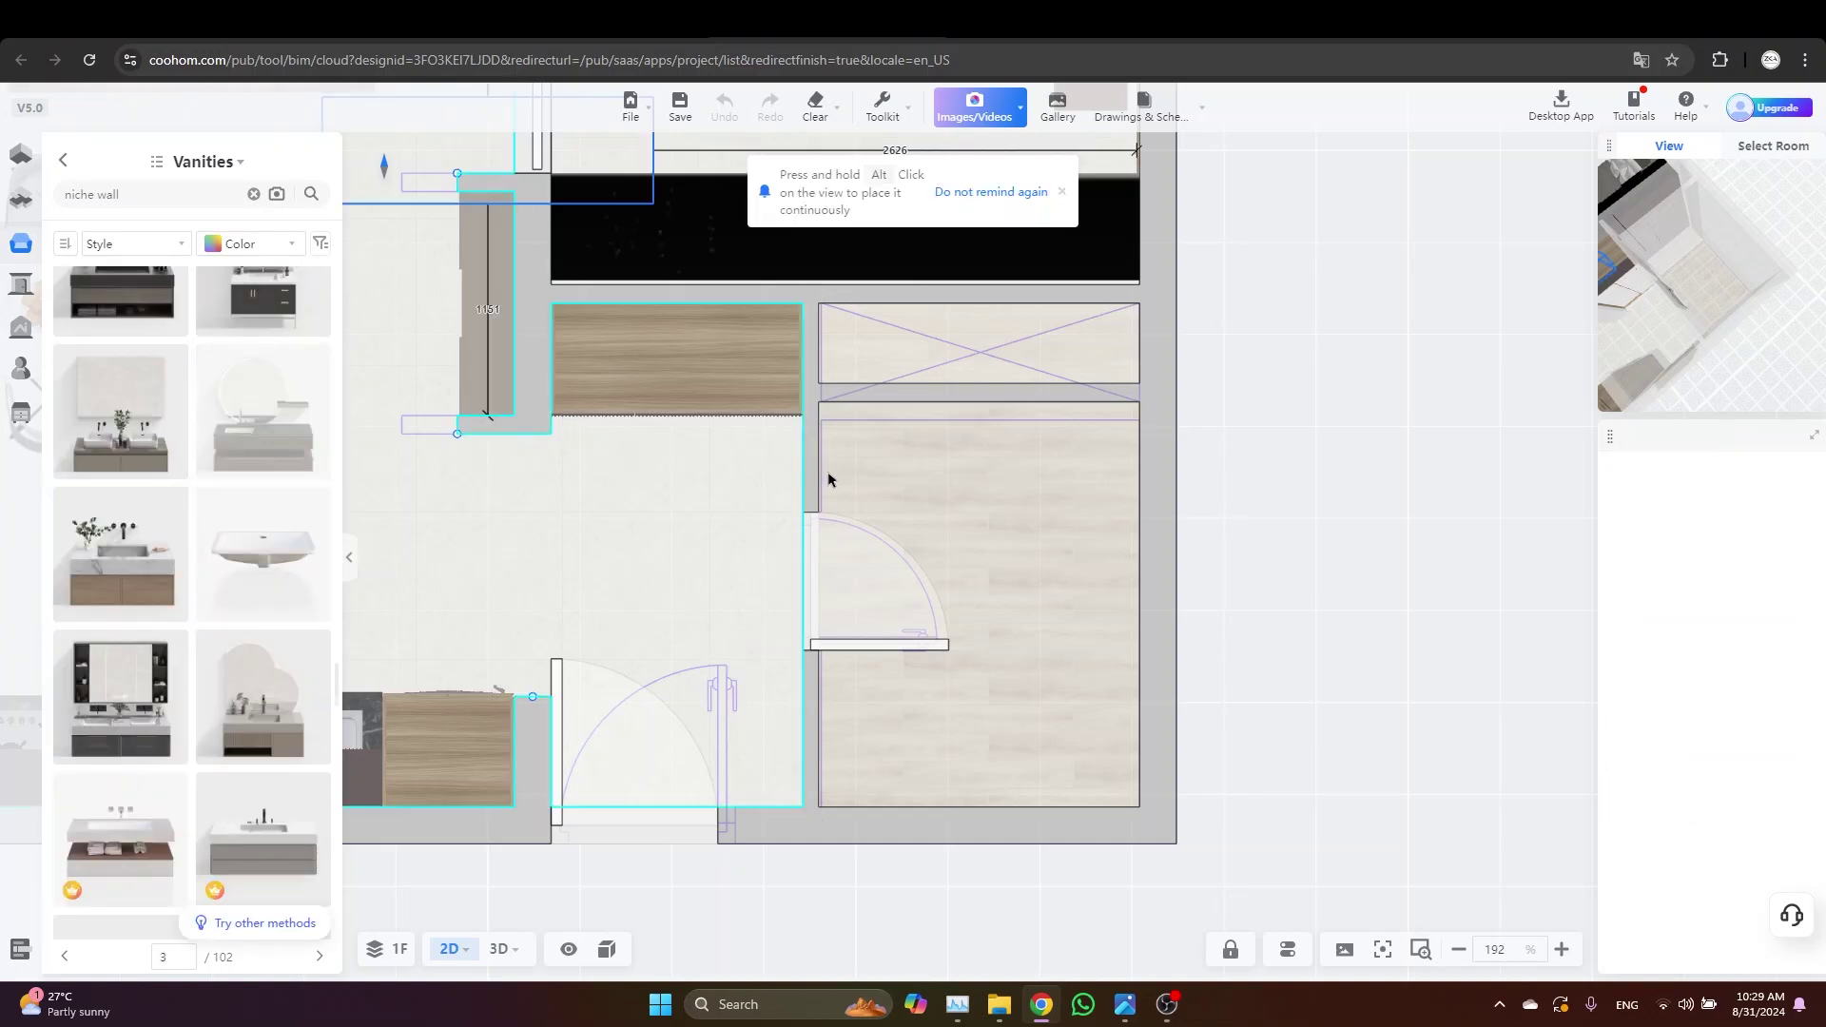
{"action": "left_click", "coordinate": [620, 555]}
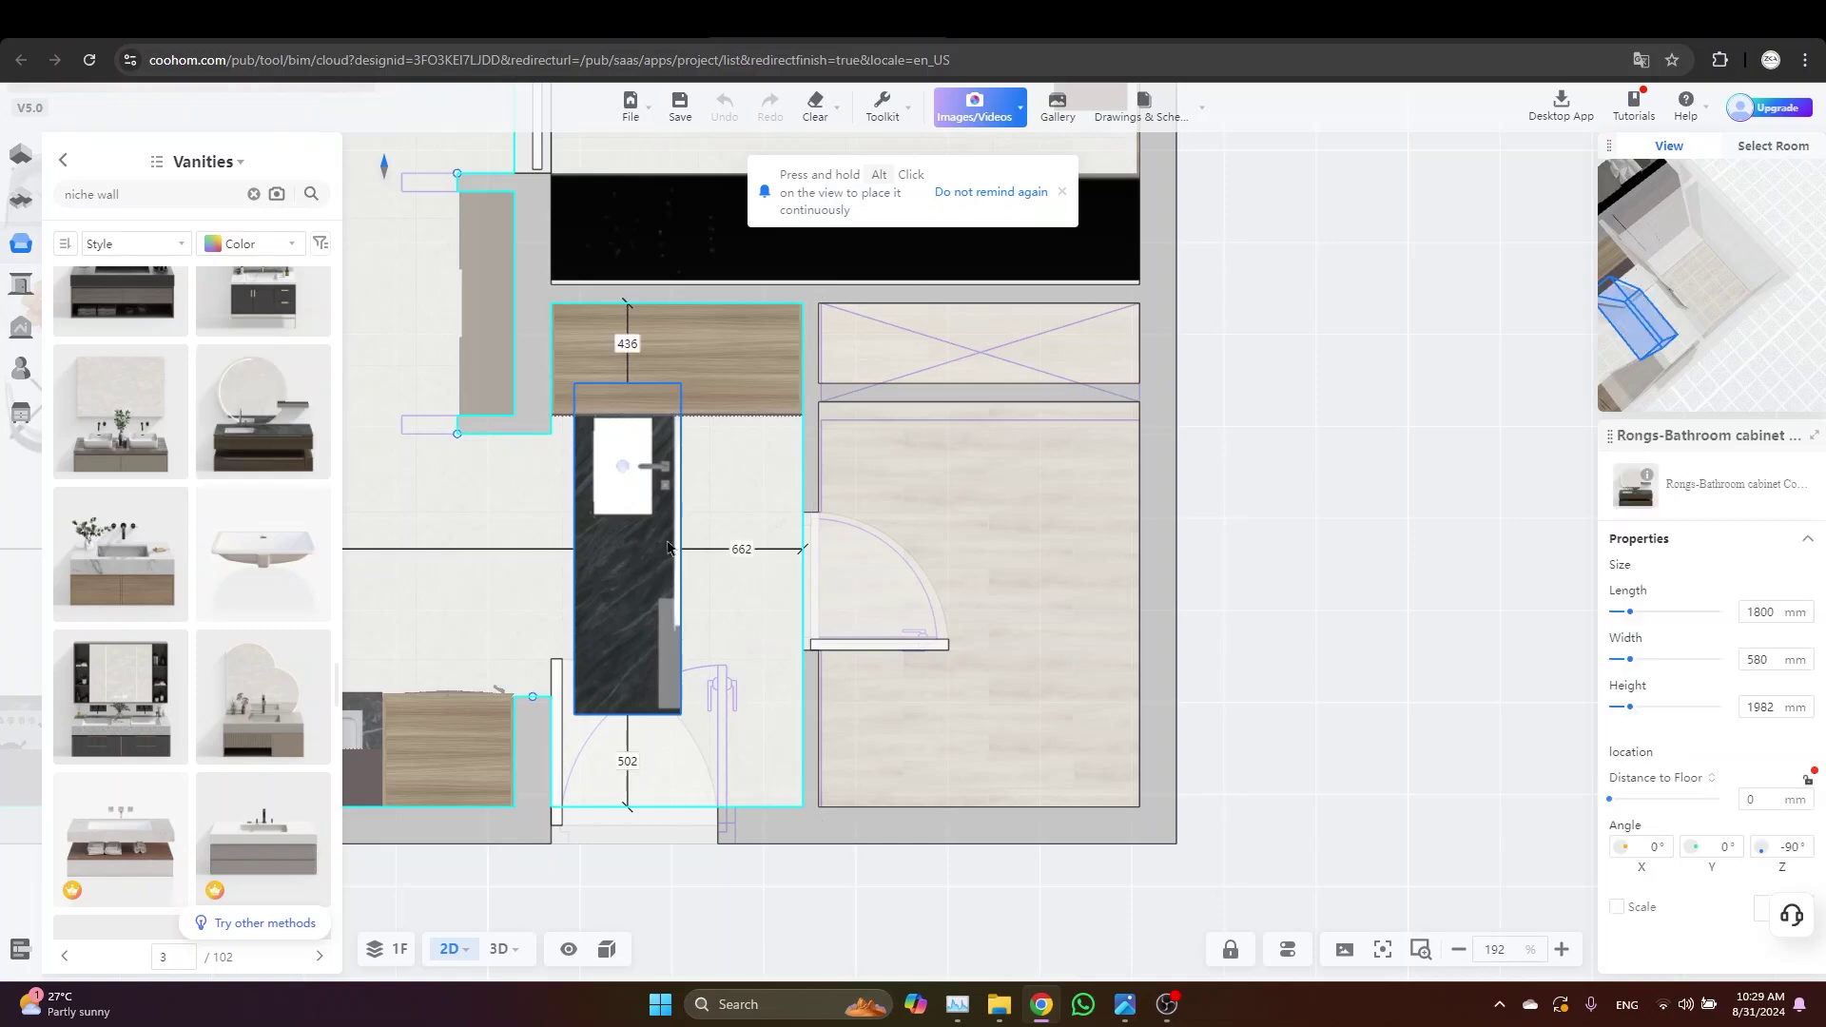
Fit the vanity against the bathroom's upper wall and stretch its length to span the room's full width
{"action": "left_click_drag", "start_coordinate": [539, 549], "coordinate": [628, 670]}
{"action": "left_click_drag", "start_coordinate": [791, 551], "coordinate": [1141, 468]}
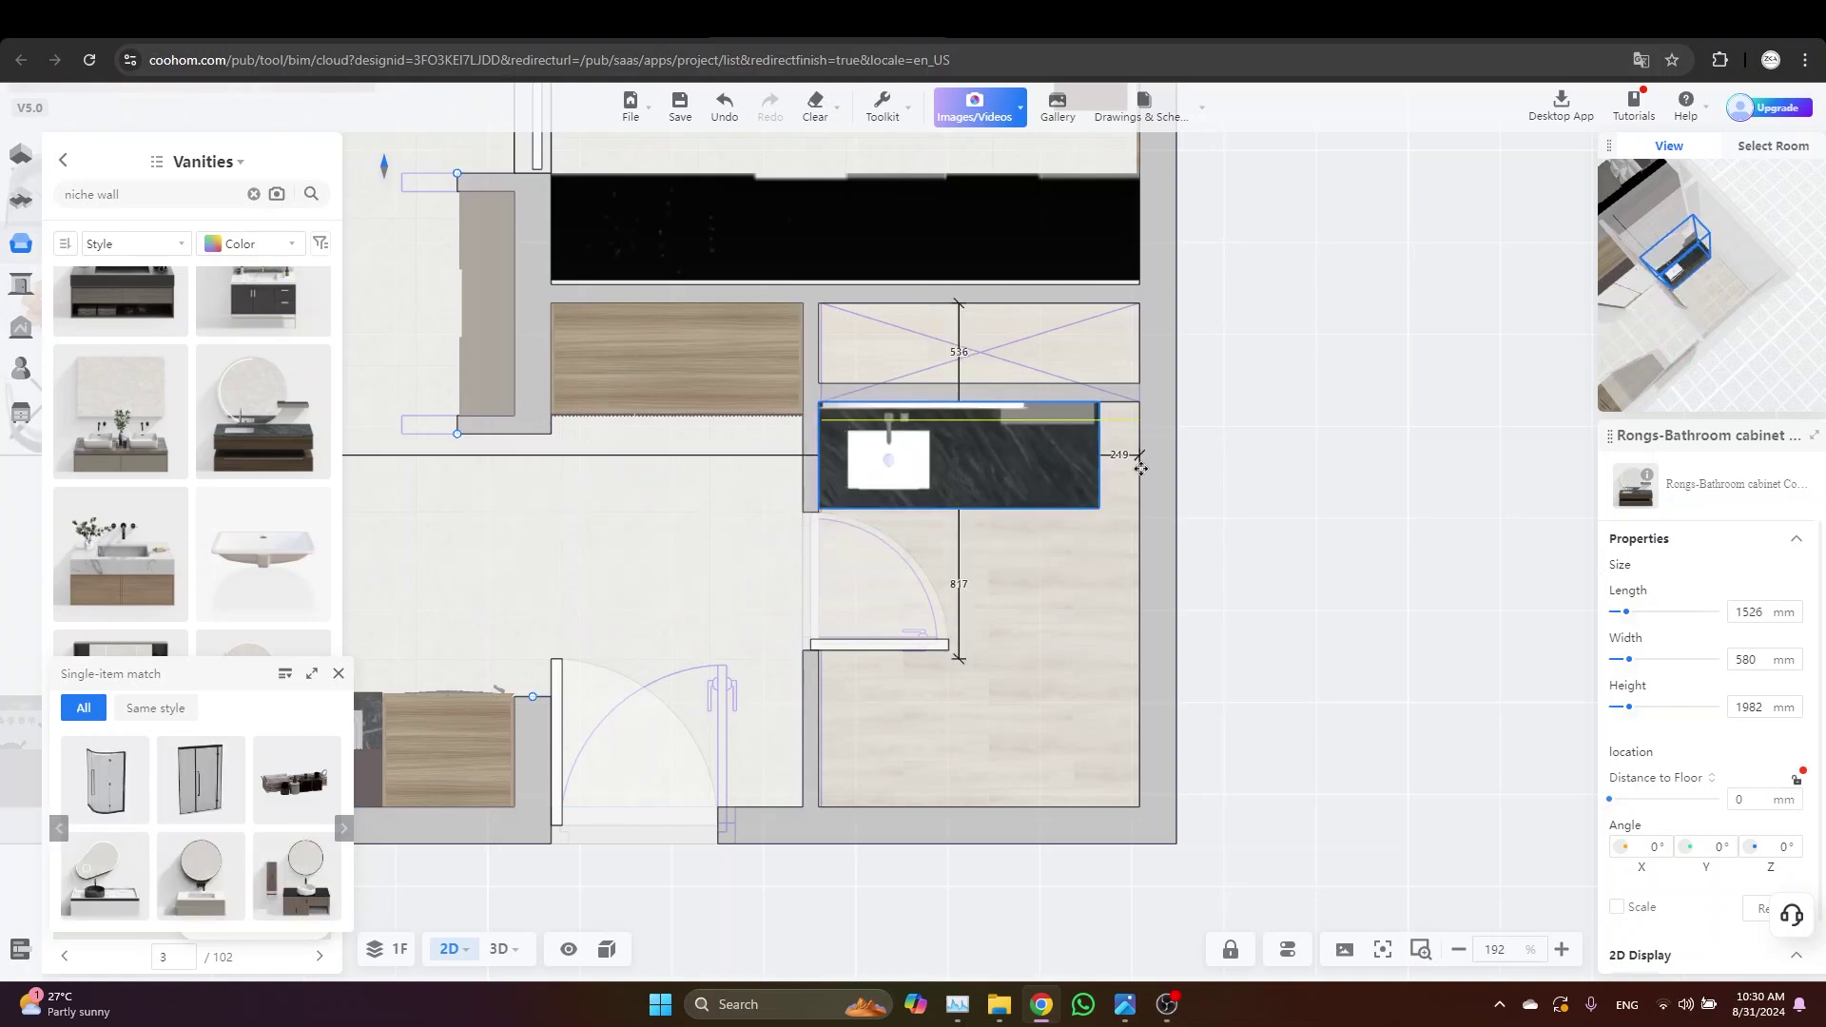
{"action": "left_click", "coordinate": [1215, 513]}
Place the wall-hung Modern toilet from the bathroom library below the vanity and rotate it so its back meets the outer wall
{"action": "left_click", "coordinate": [63, 160]}
{"action": "left_click", "coordinate": [104, 418]}
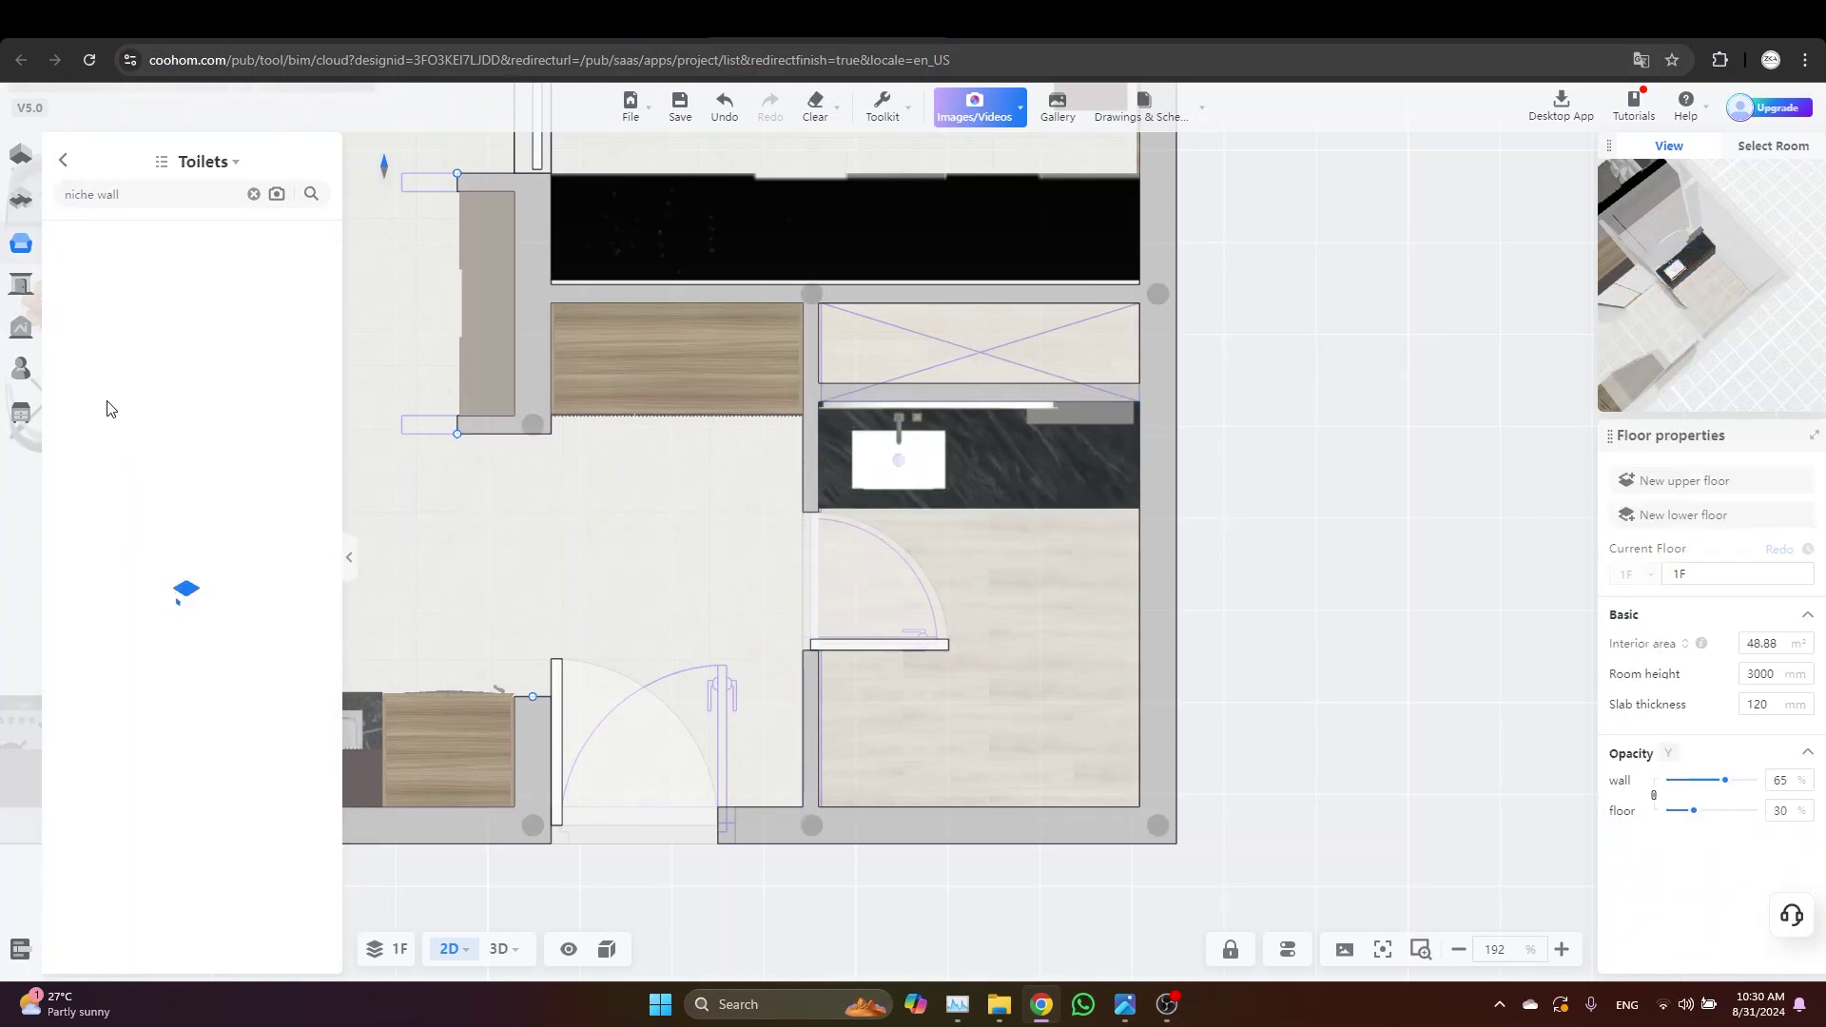
{"action": "scroll", "coordinate": [242, 516], "scroll_direction": "down", "scroll_amount": 10}
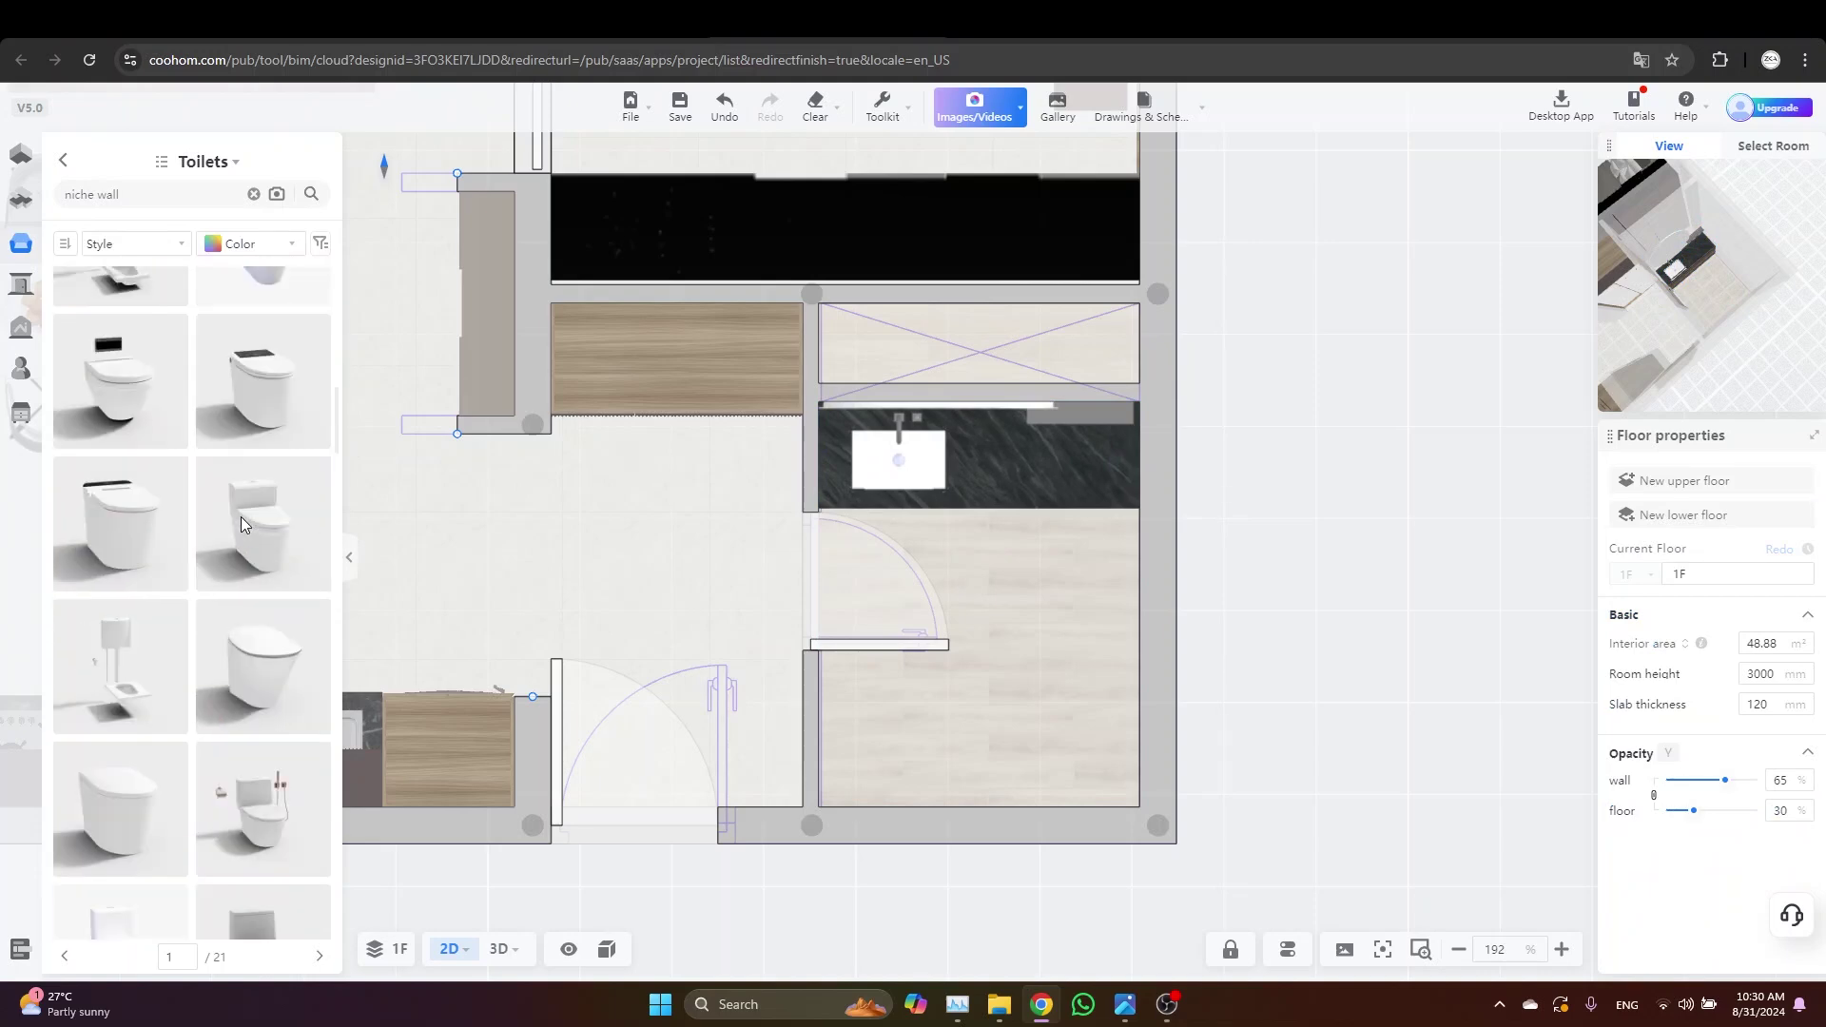
{"action": "scroll", "coordinate": [241, 516], "scroll_direction": "down", "scroll_amount": 10}
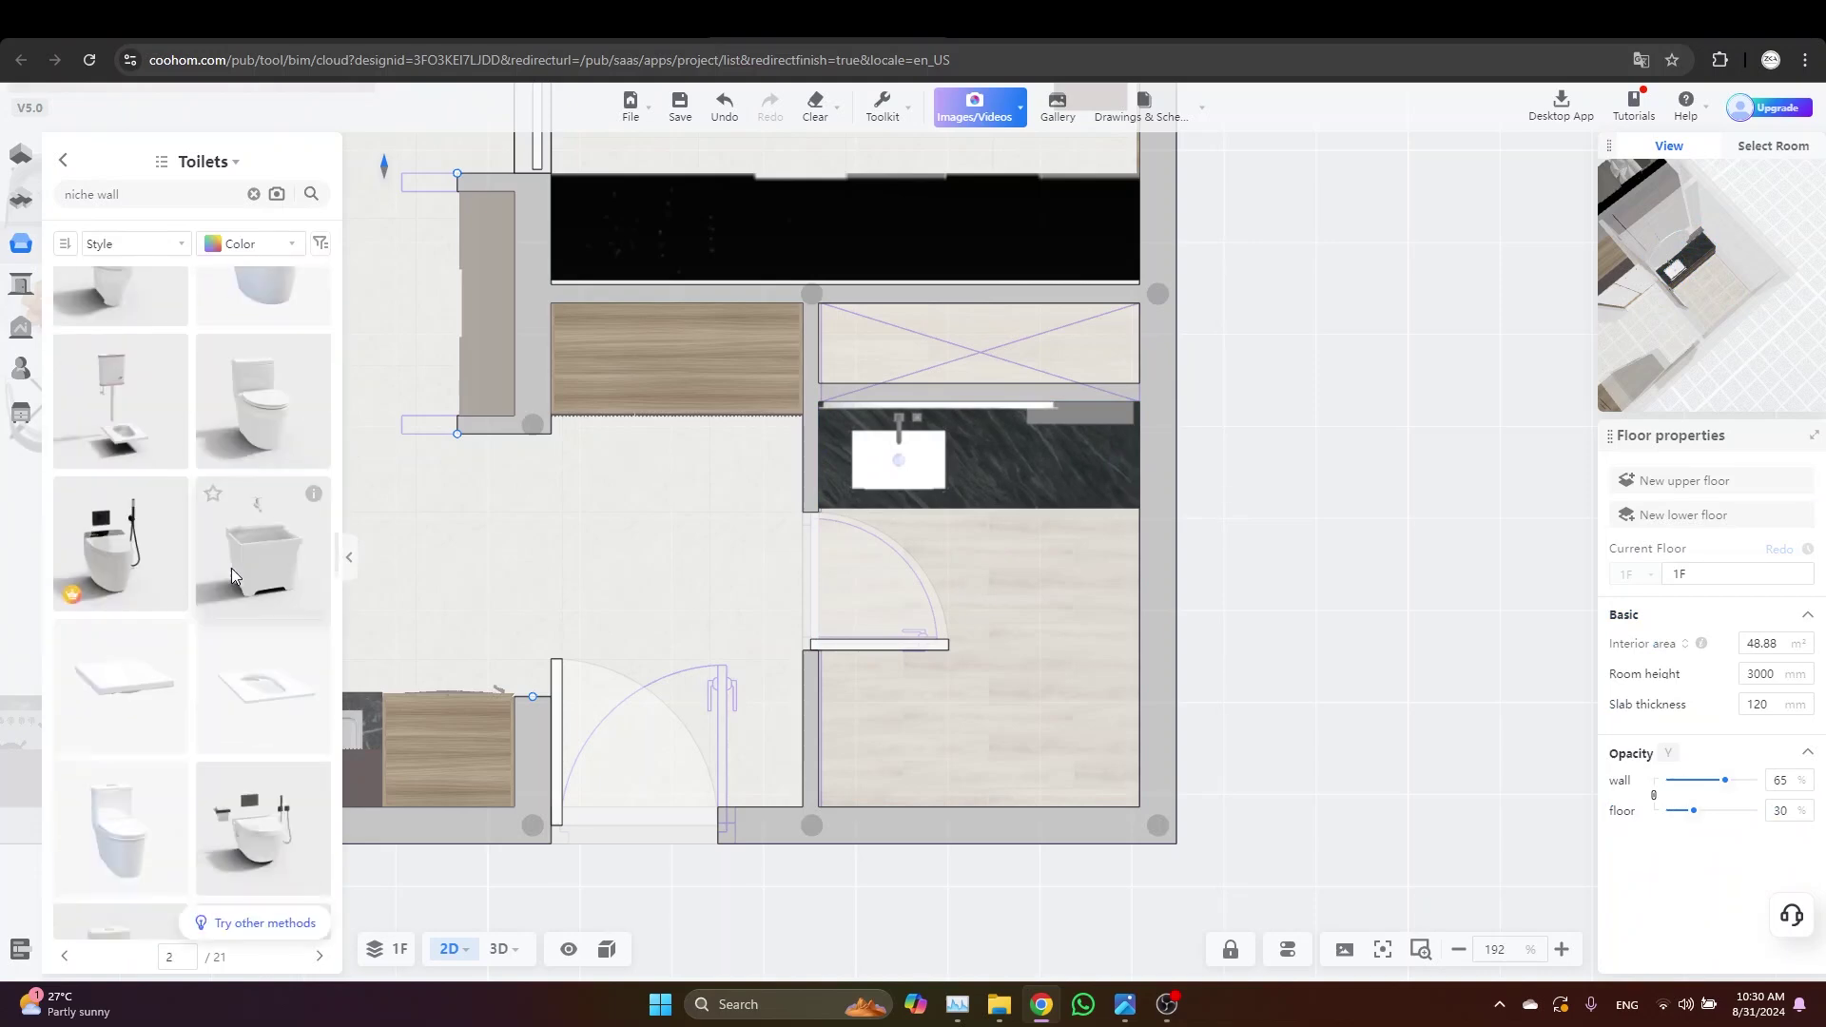
{"action": "scroll", "coordinate": [218, 578], "scroll_direction": "down", "scroll_amount": 1}
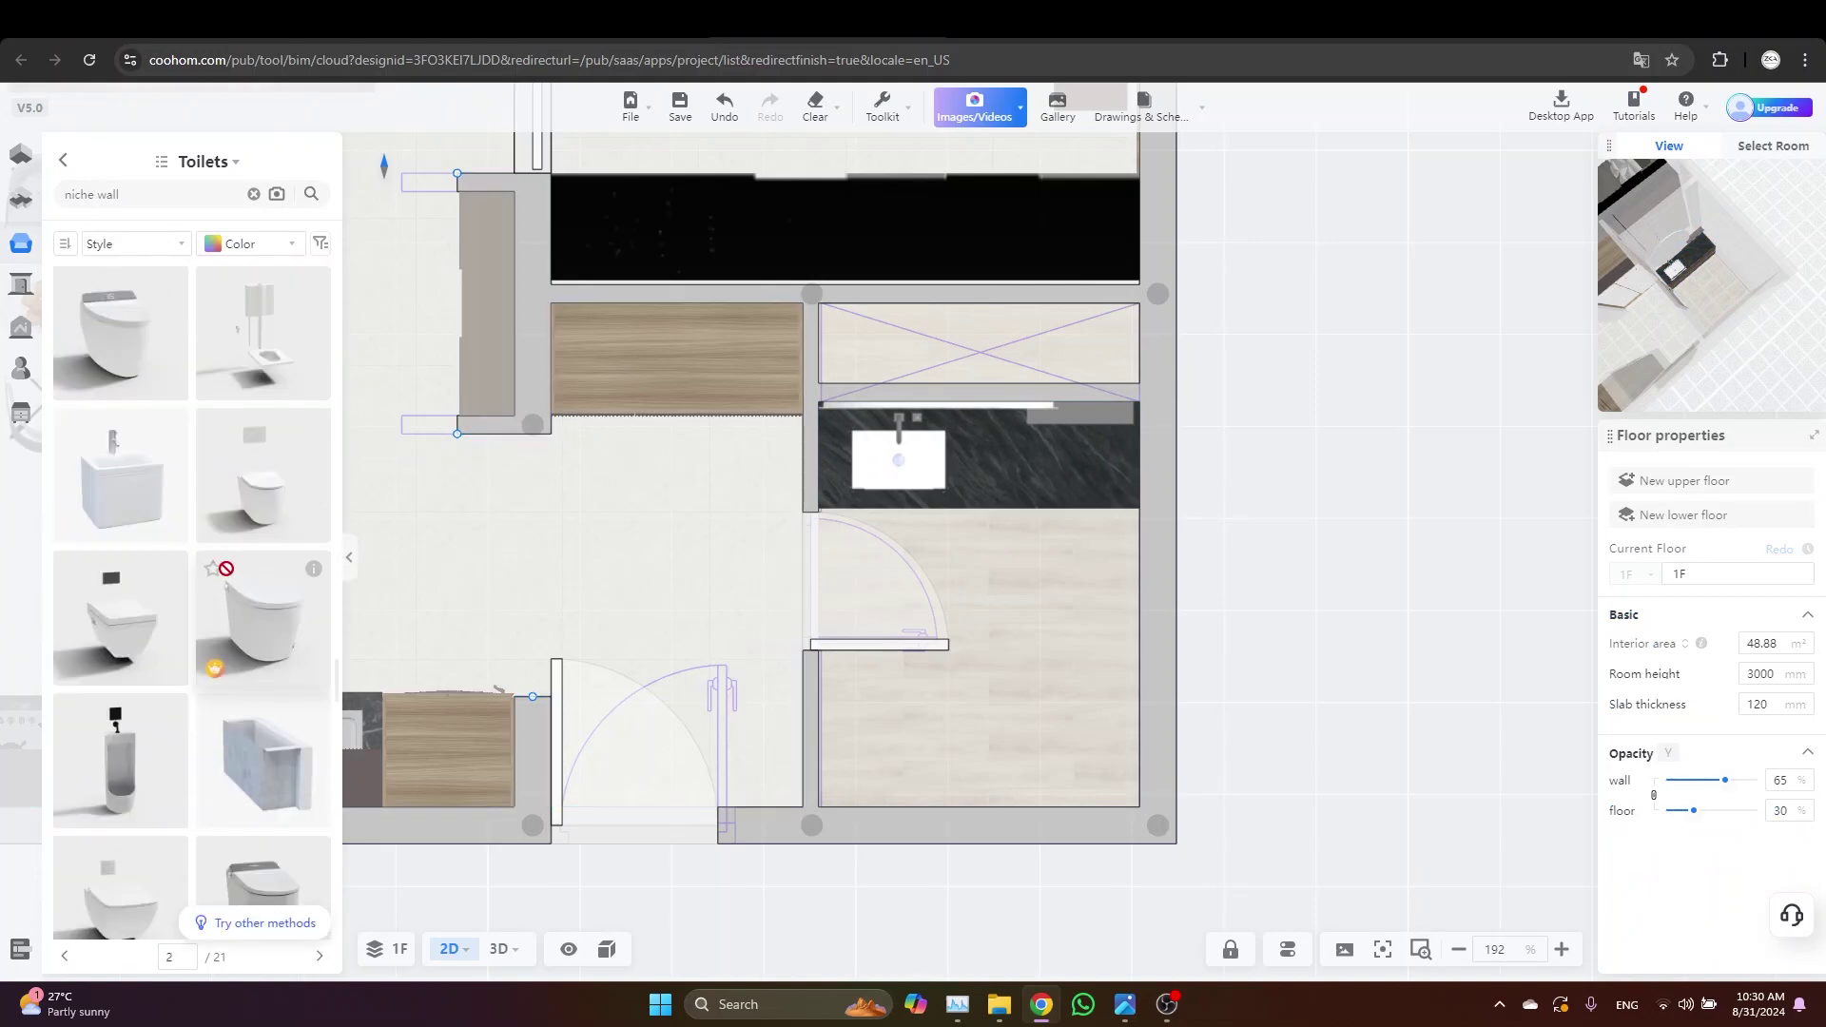
{"action": "left_click", "coordinate": [304, 490]}
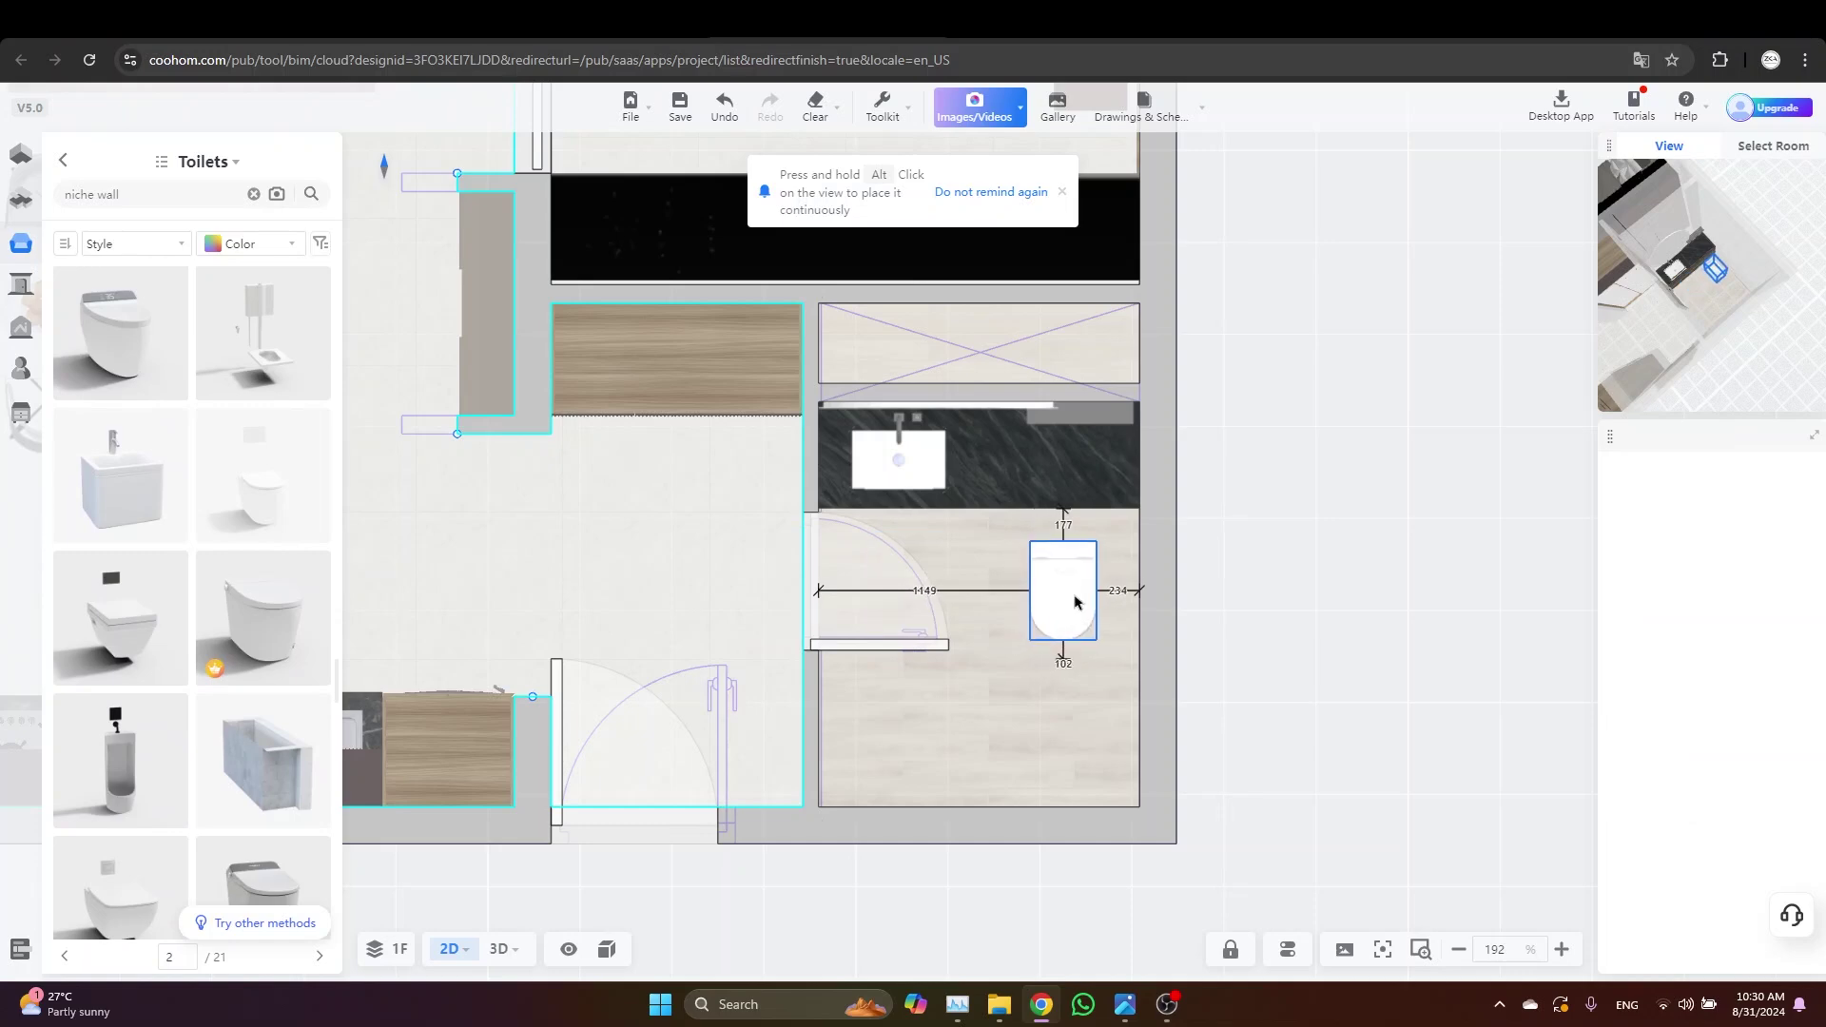
{"action": "left_click", "coordinate": [1075, 605]}
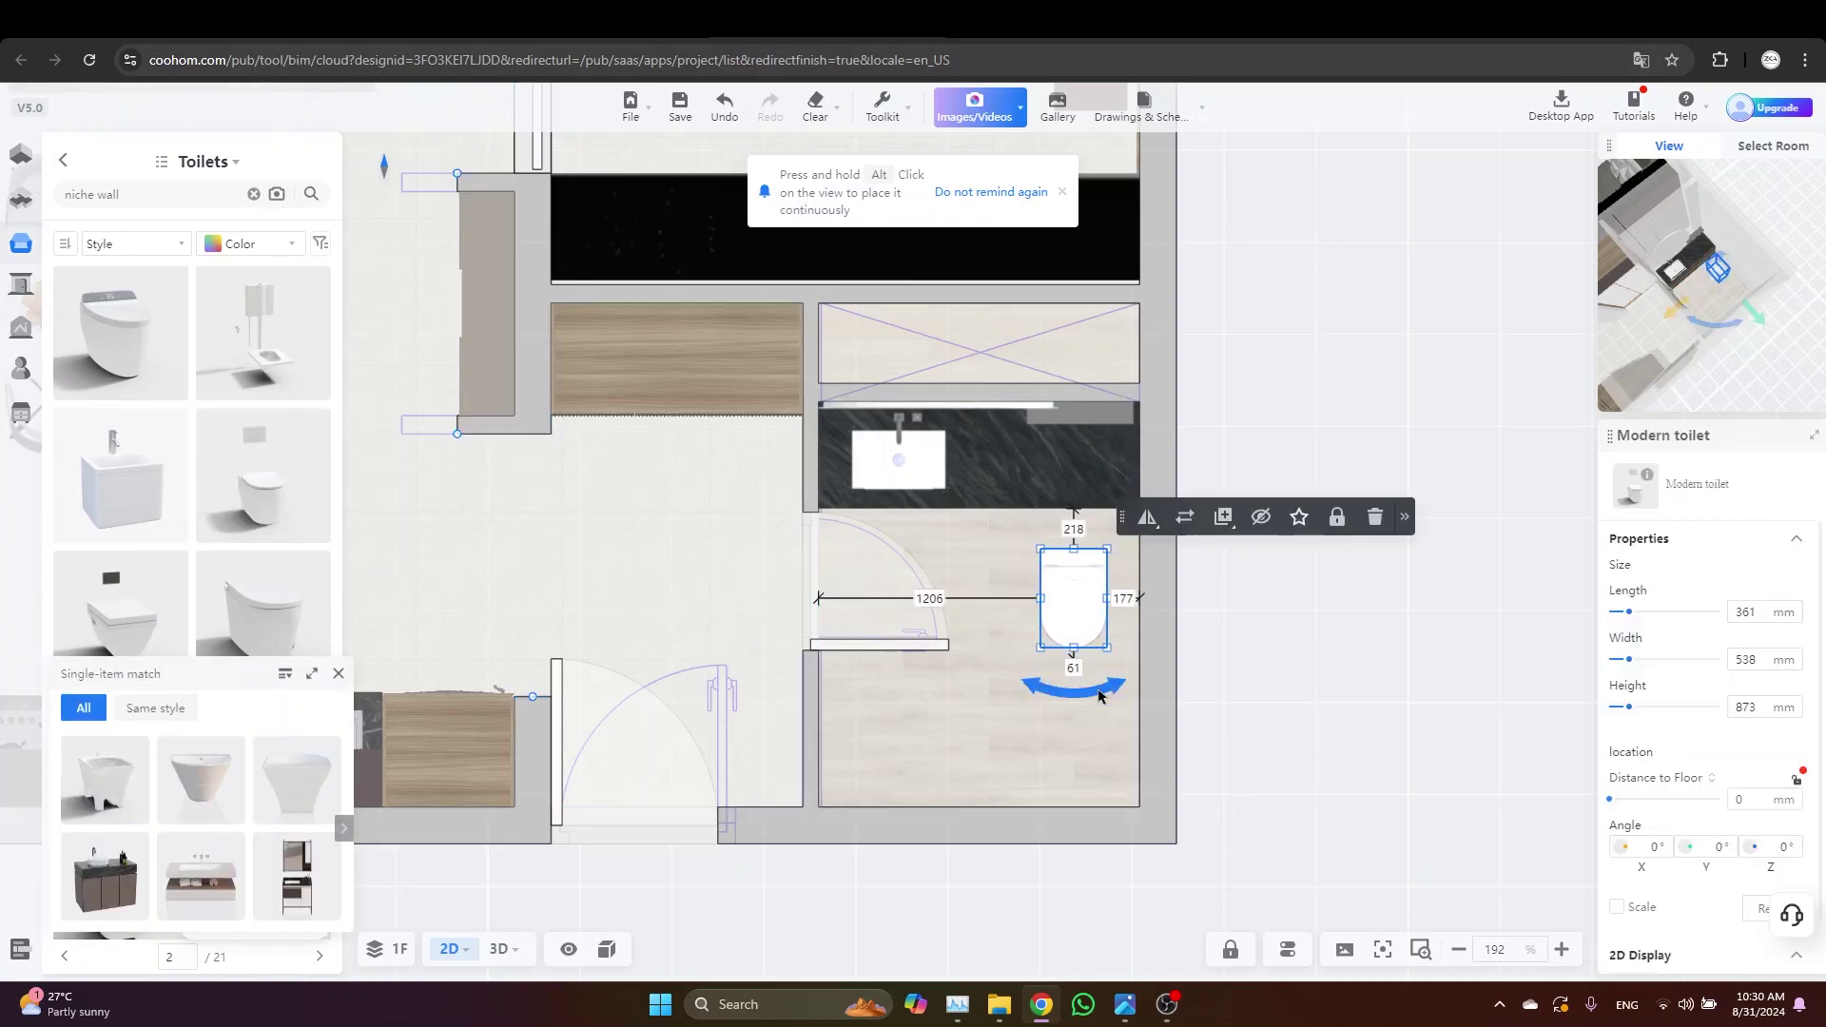
{"action": "left_click_drag", "start_coordinate": [1077, 686], "coordinate": [1002, 571]}
{"action": "scroll", "coordinate": [1252, 604], "scroll_direction": "up", "scroll_amount": 5}
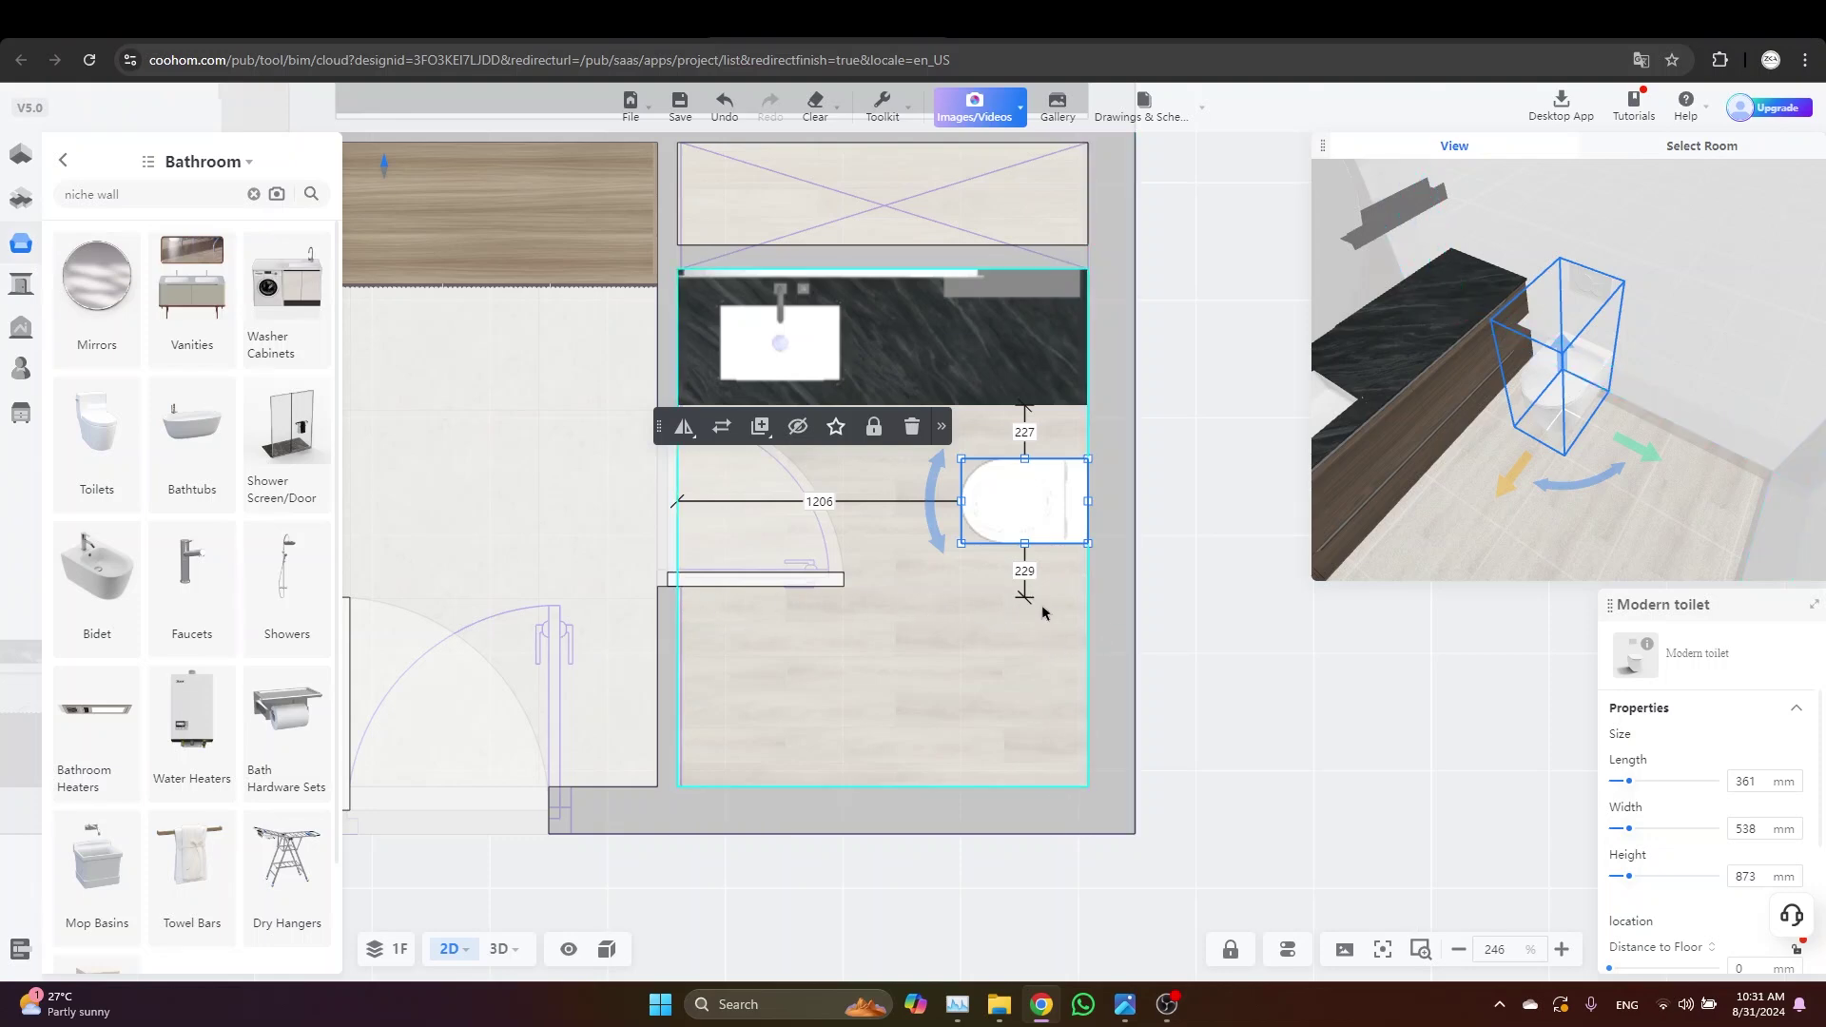
Search the model library for "niche"
{"action": "left_click", "coordinate": [253, 194]}
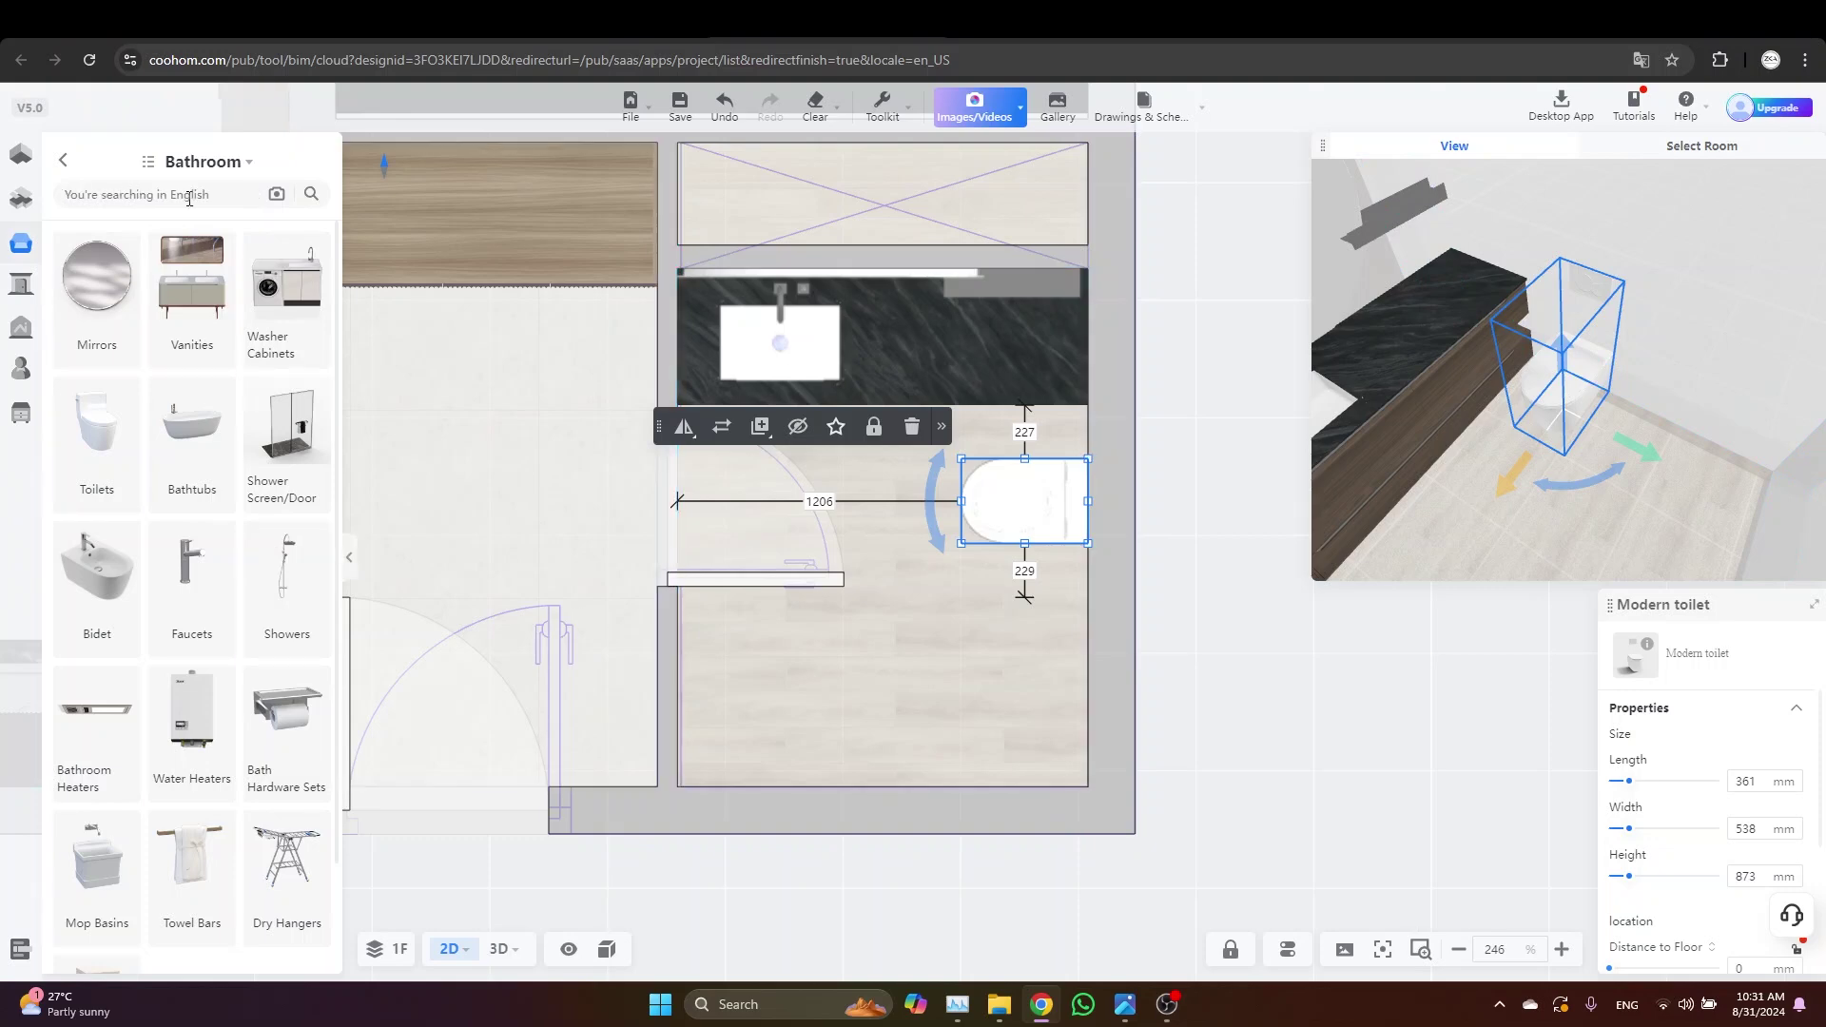
{"action": "type", "text": "niche"}
{"action": "key", "text": "Return"}
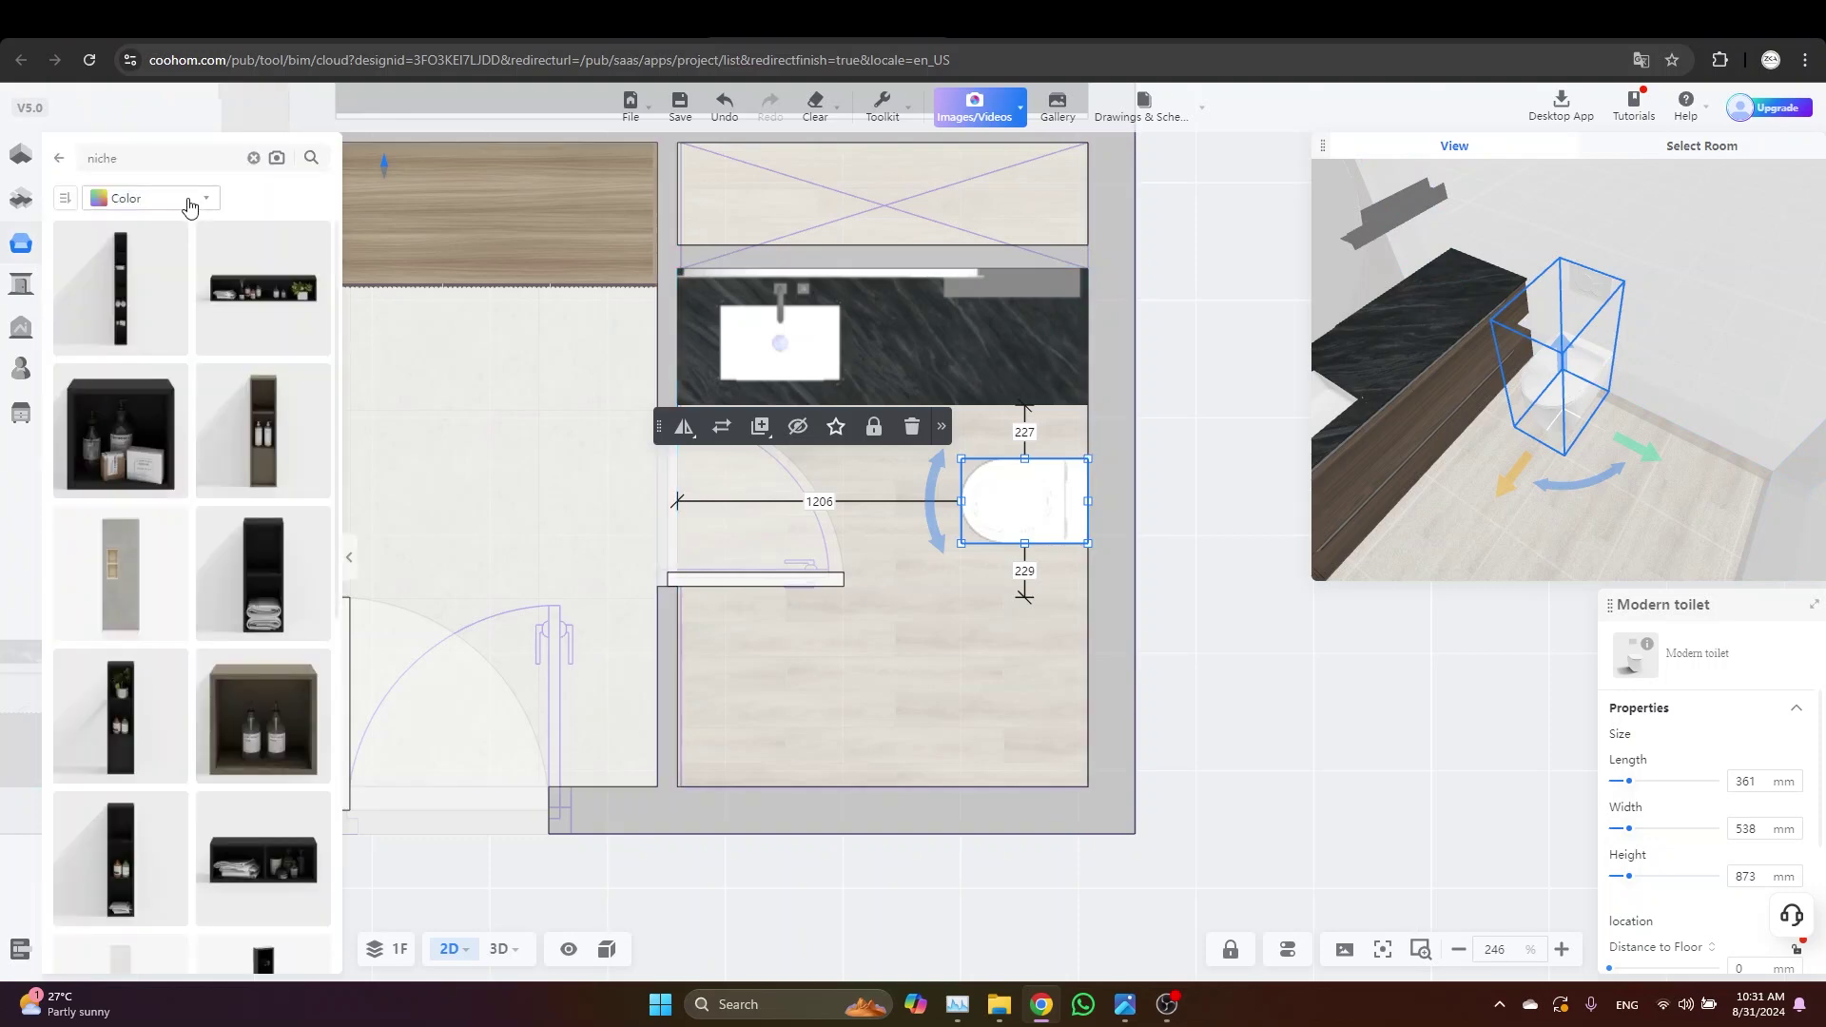
{"action": "scroll", "coordinate": [171, 445], "scroll_direction": "down", "scroll_amount": 2}
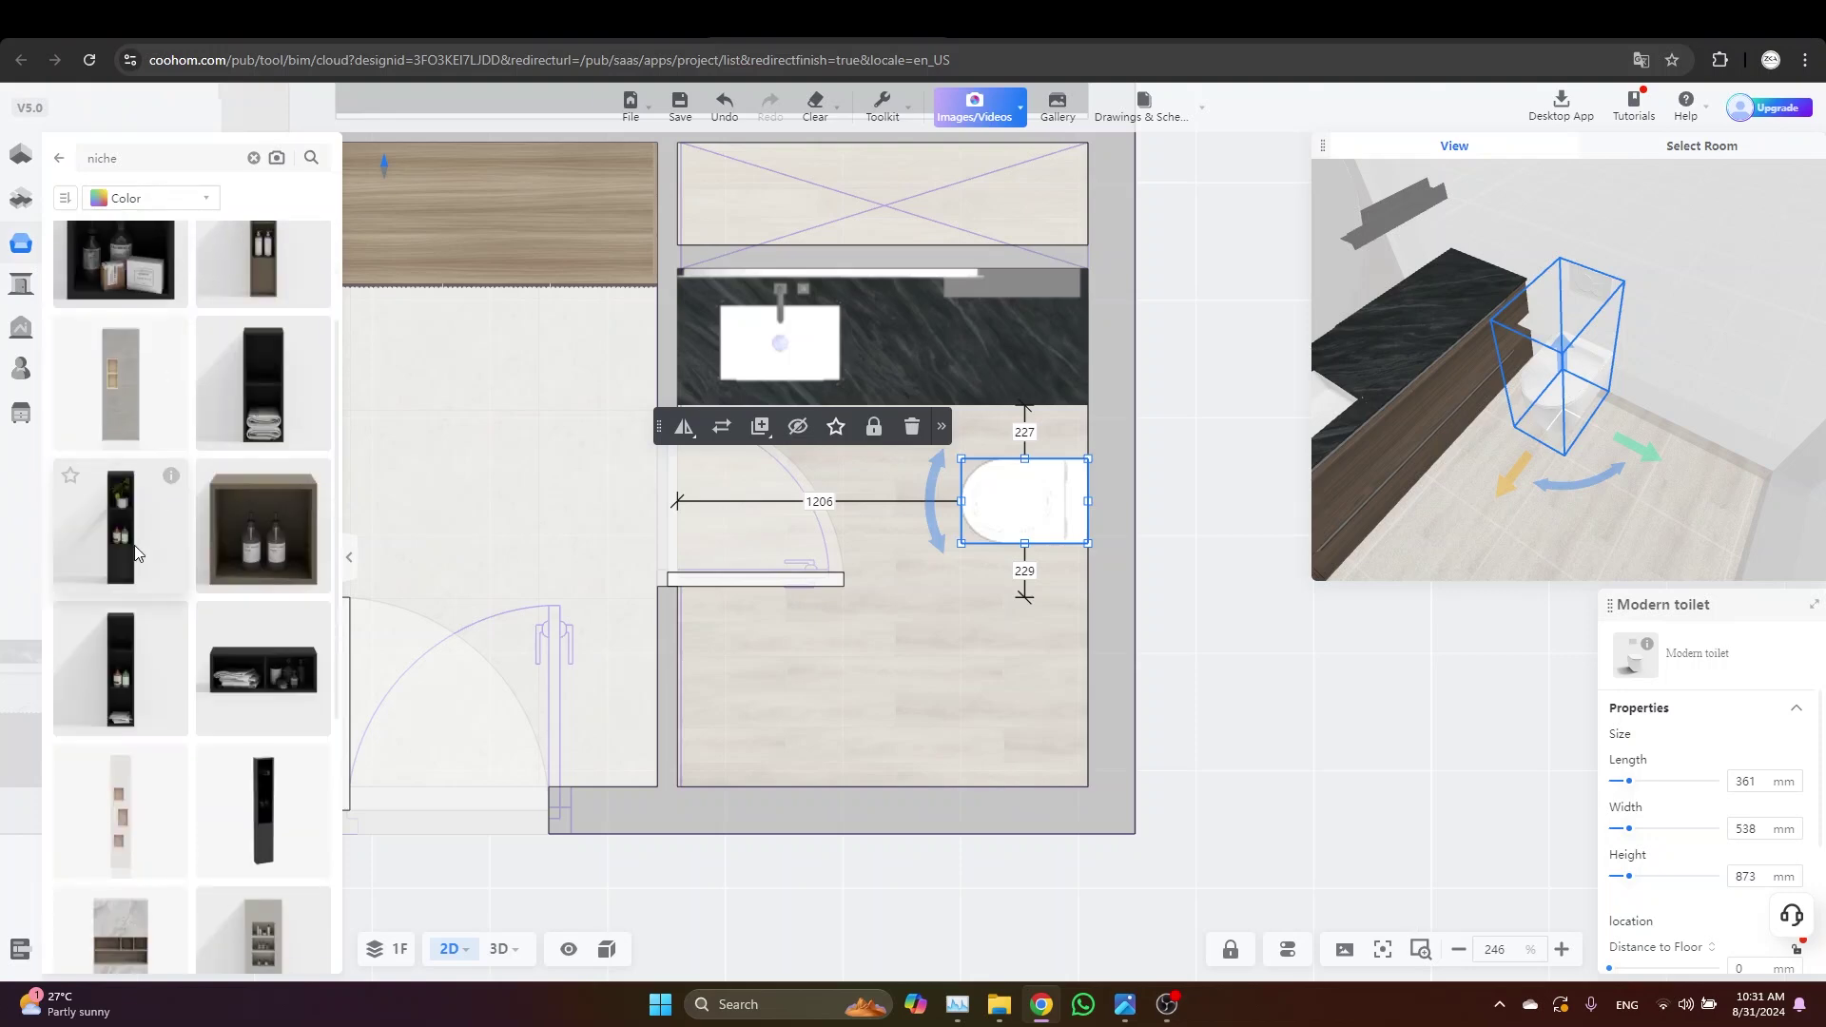
{"action": "mouse_move", "coordinate": [173, 476]}
{"action": "left_click", "coordinate": [147, 501]}
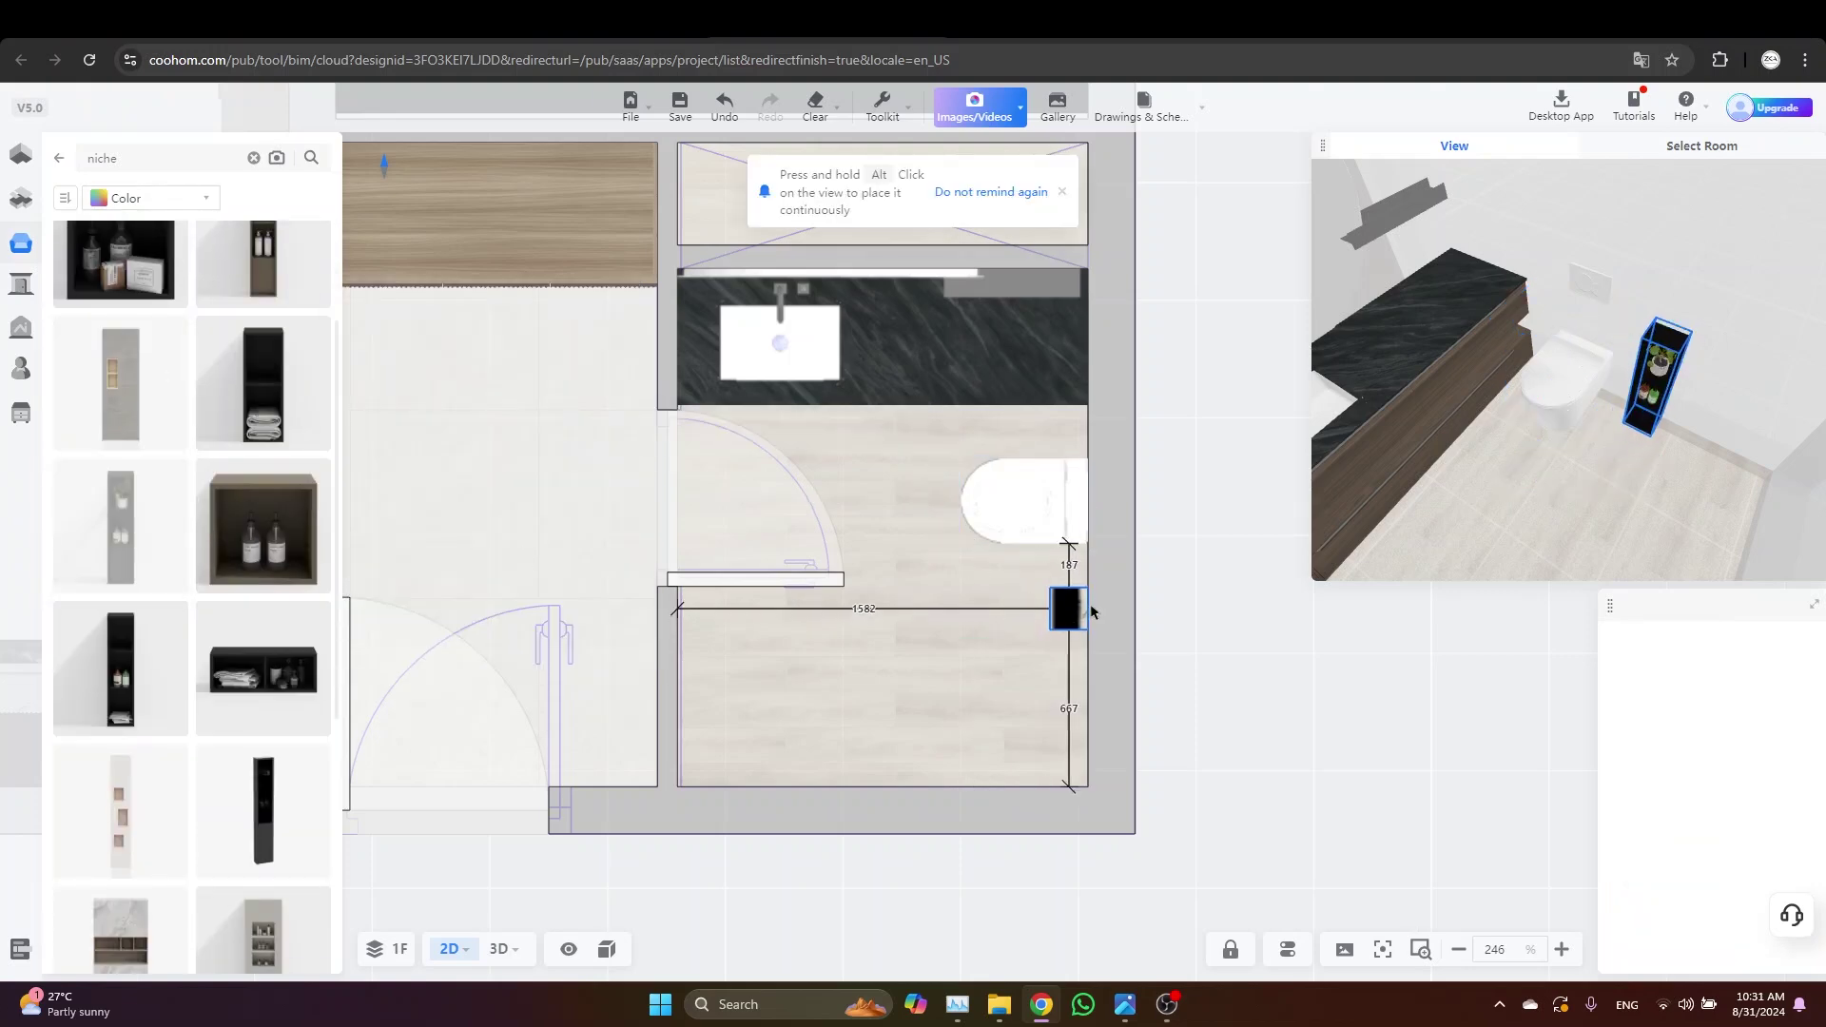
{"action": "left_click", "coordinate": [1069, 609]}
{"action": "key", "text": "Delete"}
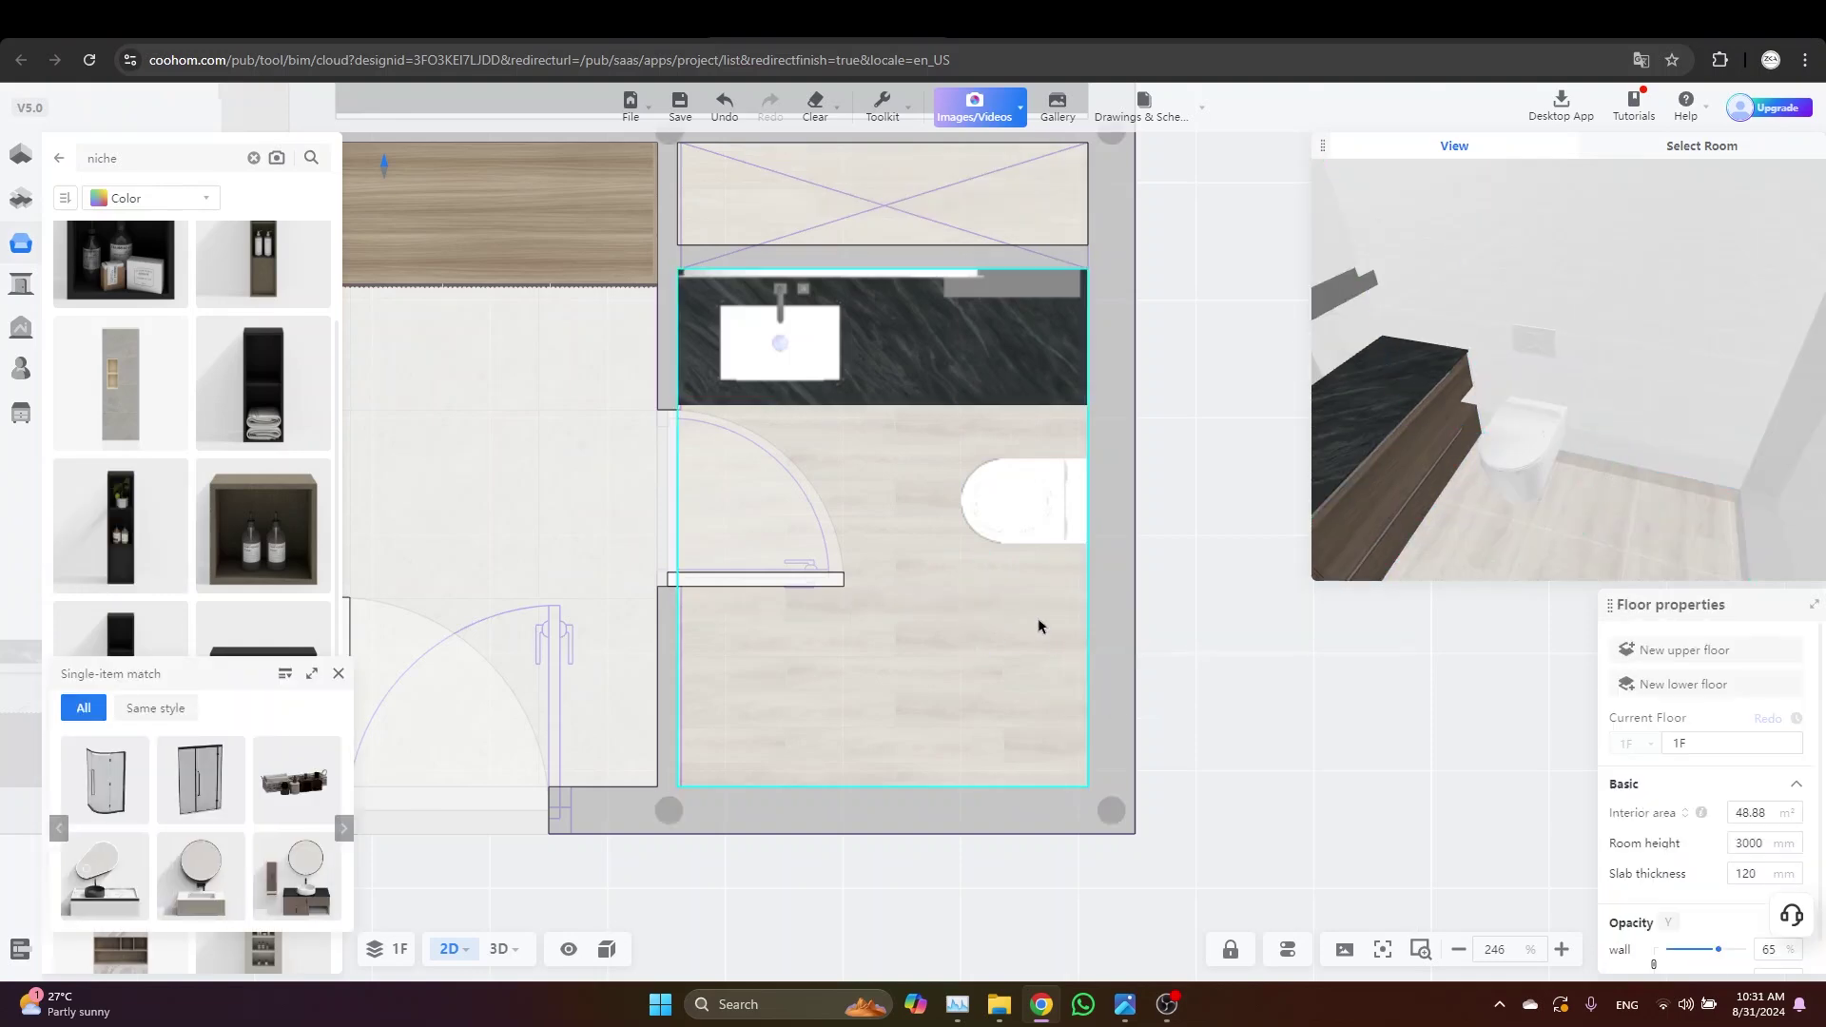
Place the tall, narrow black niche model against the bathroom's outer wall, below the toilet
{"action": "scroll", "coordinate": [274, 634], "scroll_direction": "down", "scroll_amount": 2}
{"action": "scroll", "coordinate": [224, 673], "scroll_direction": "up", "scroll_amount": 2}
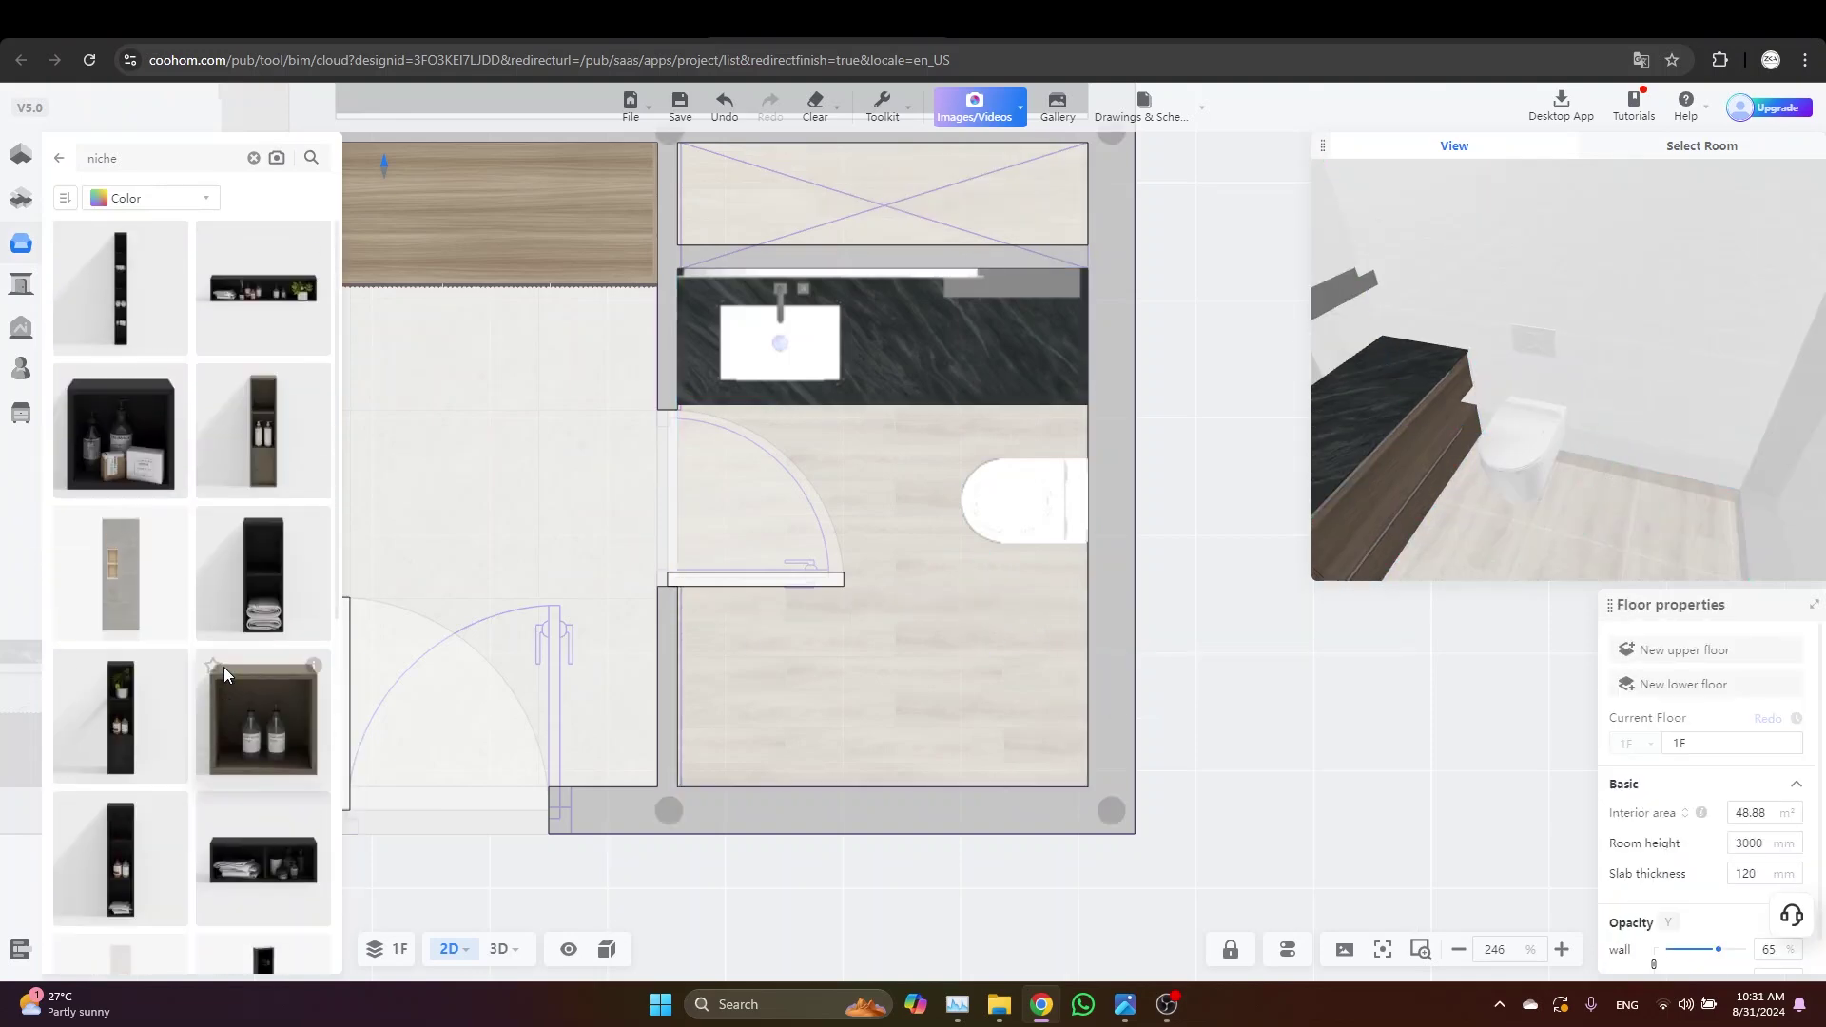
{"action": "left_click", "coordinate": [103, 284]}
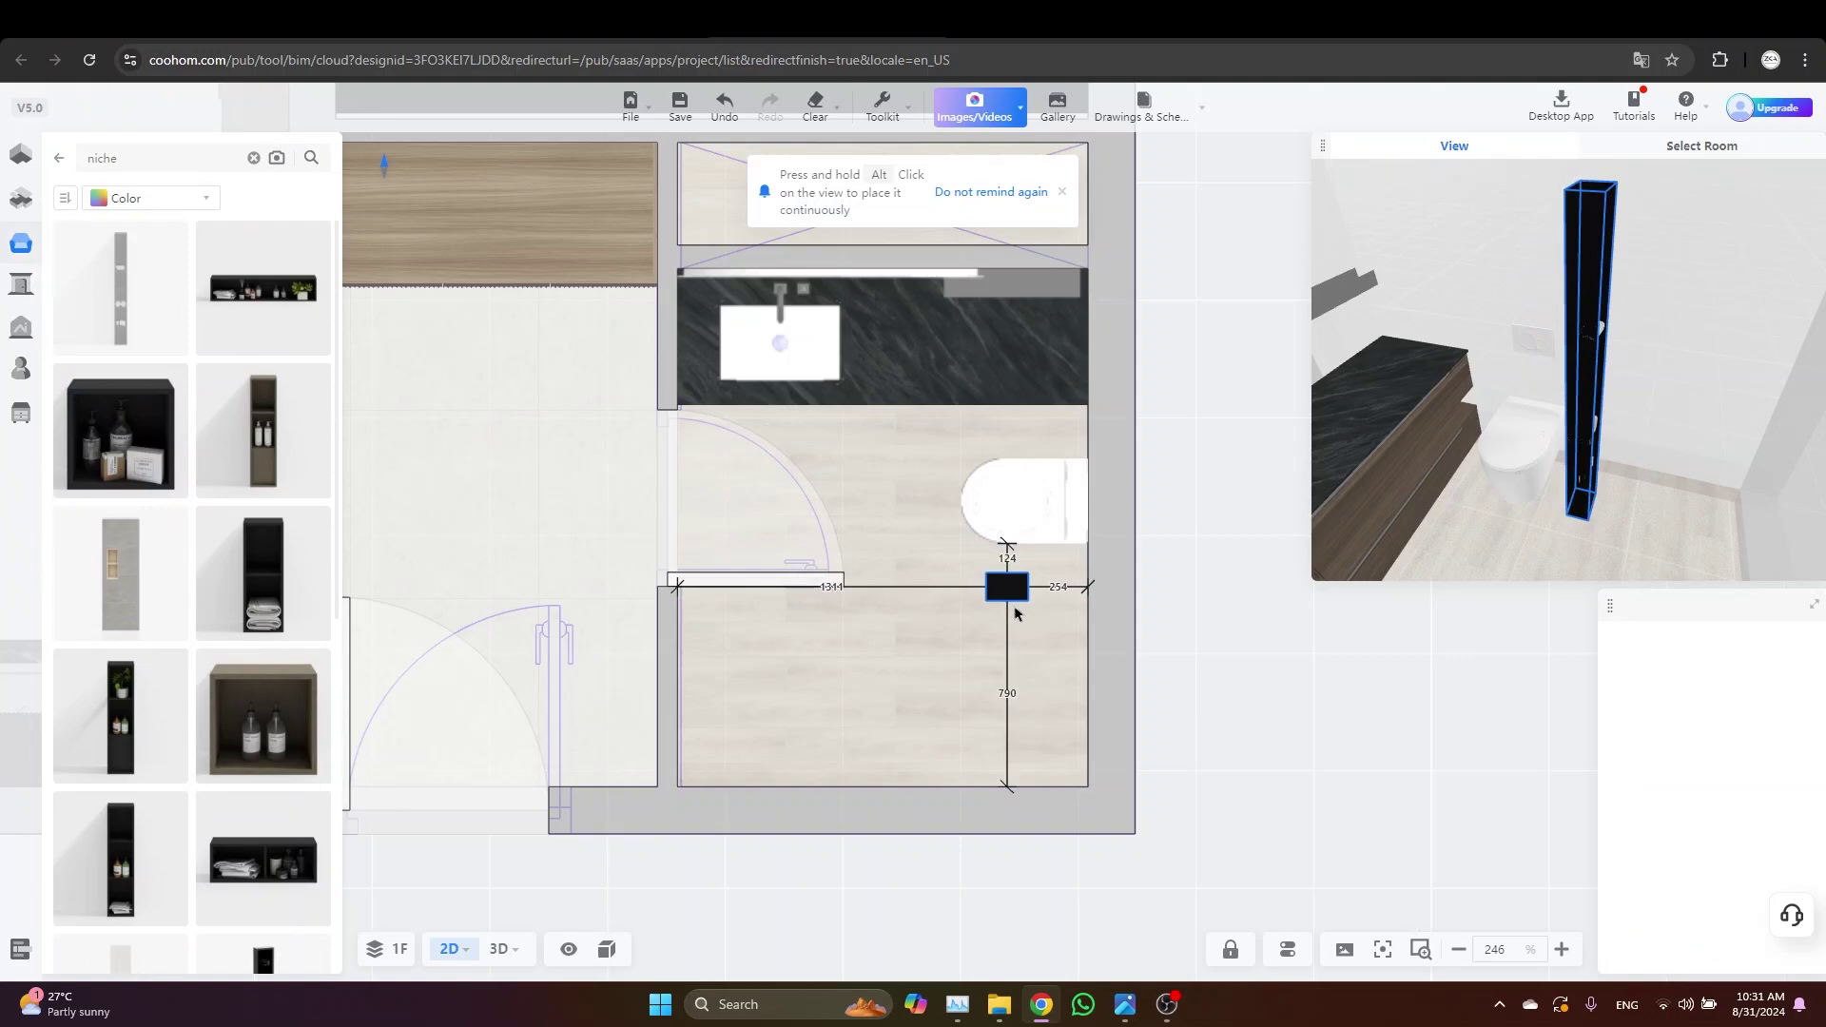
{"action": "left_click", "coordinate": [1101, 639]}
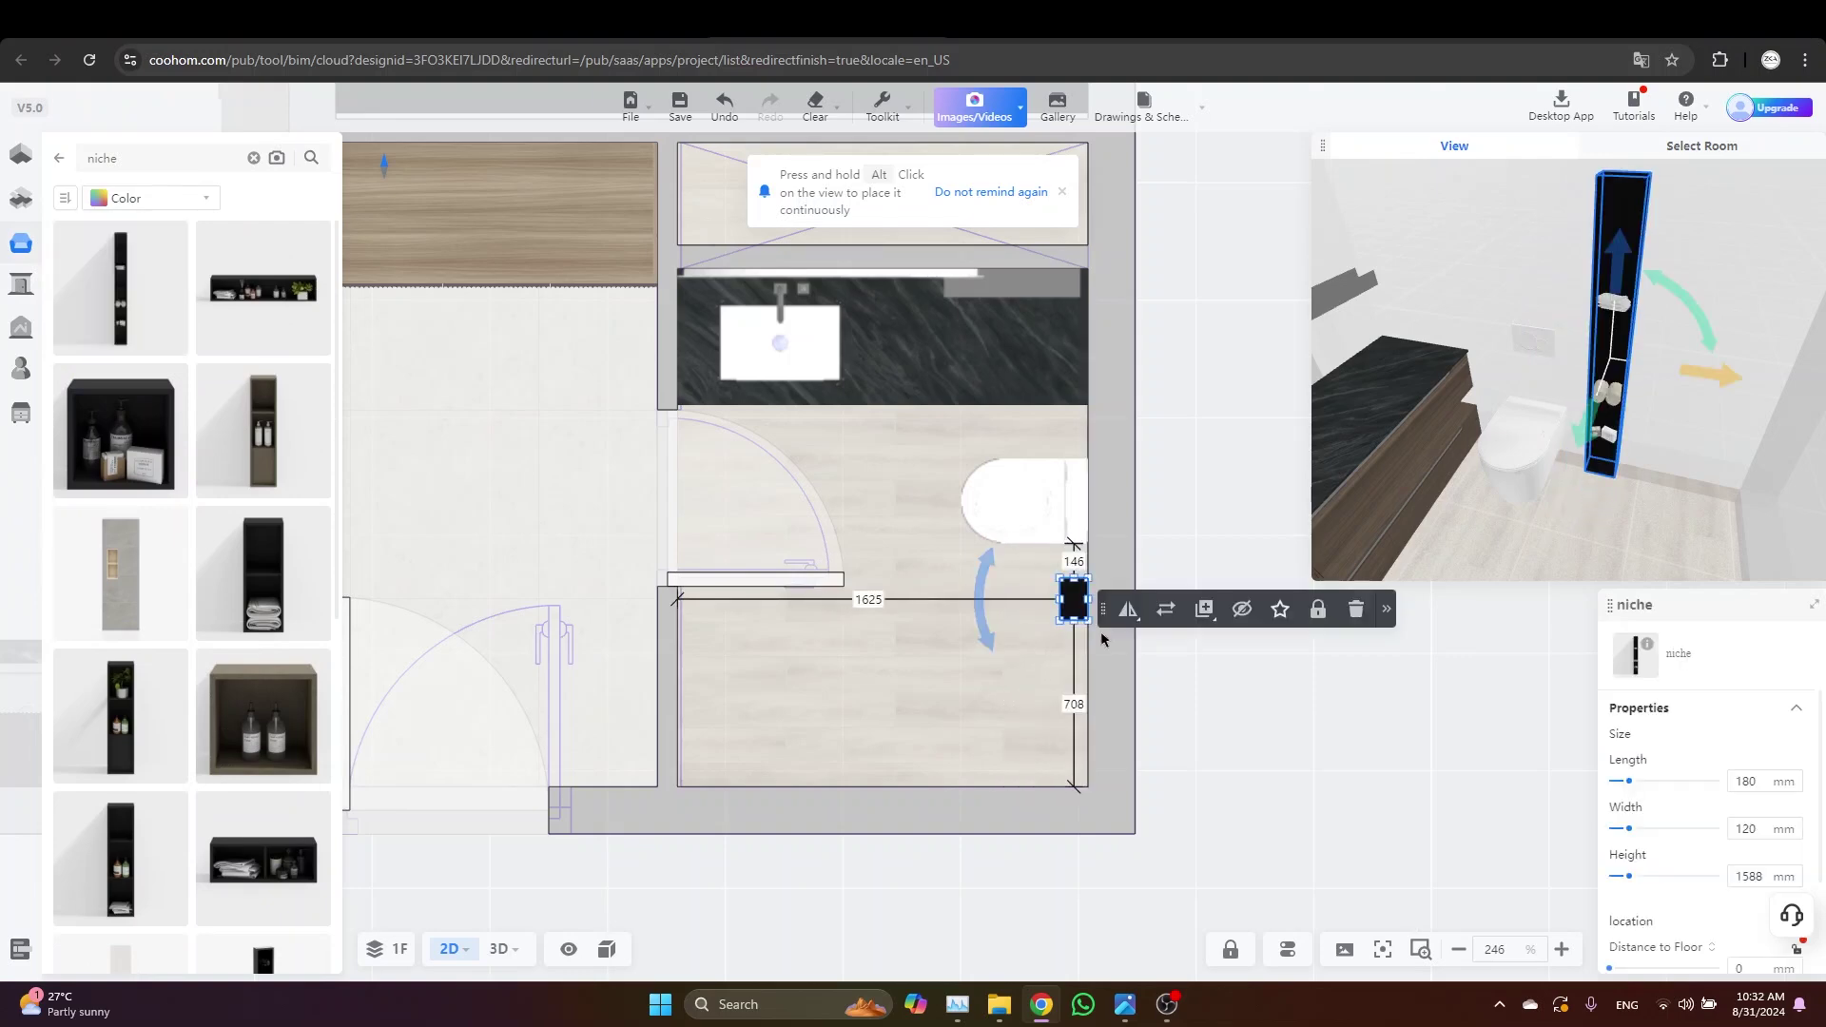
Set the niche's distance from the bathroom's lower wall to 500 mm
{"action": "left_click", "coordinate": [1074, 705]}
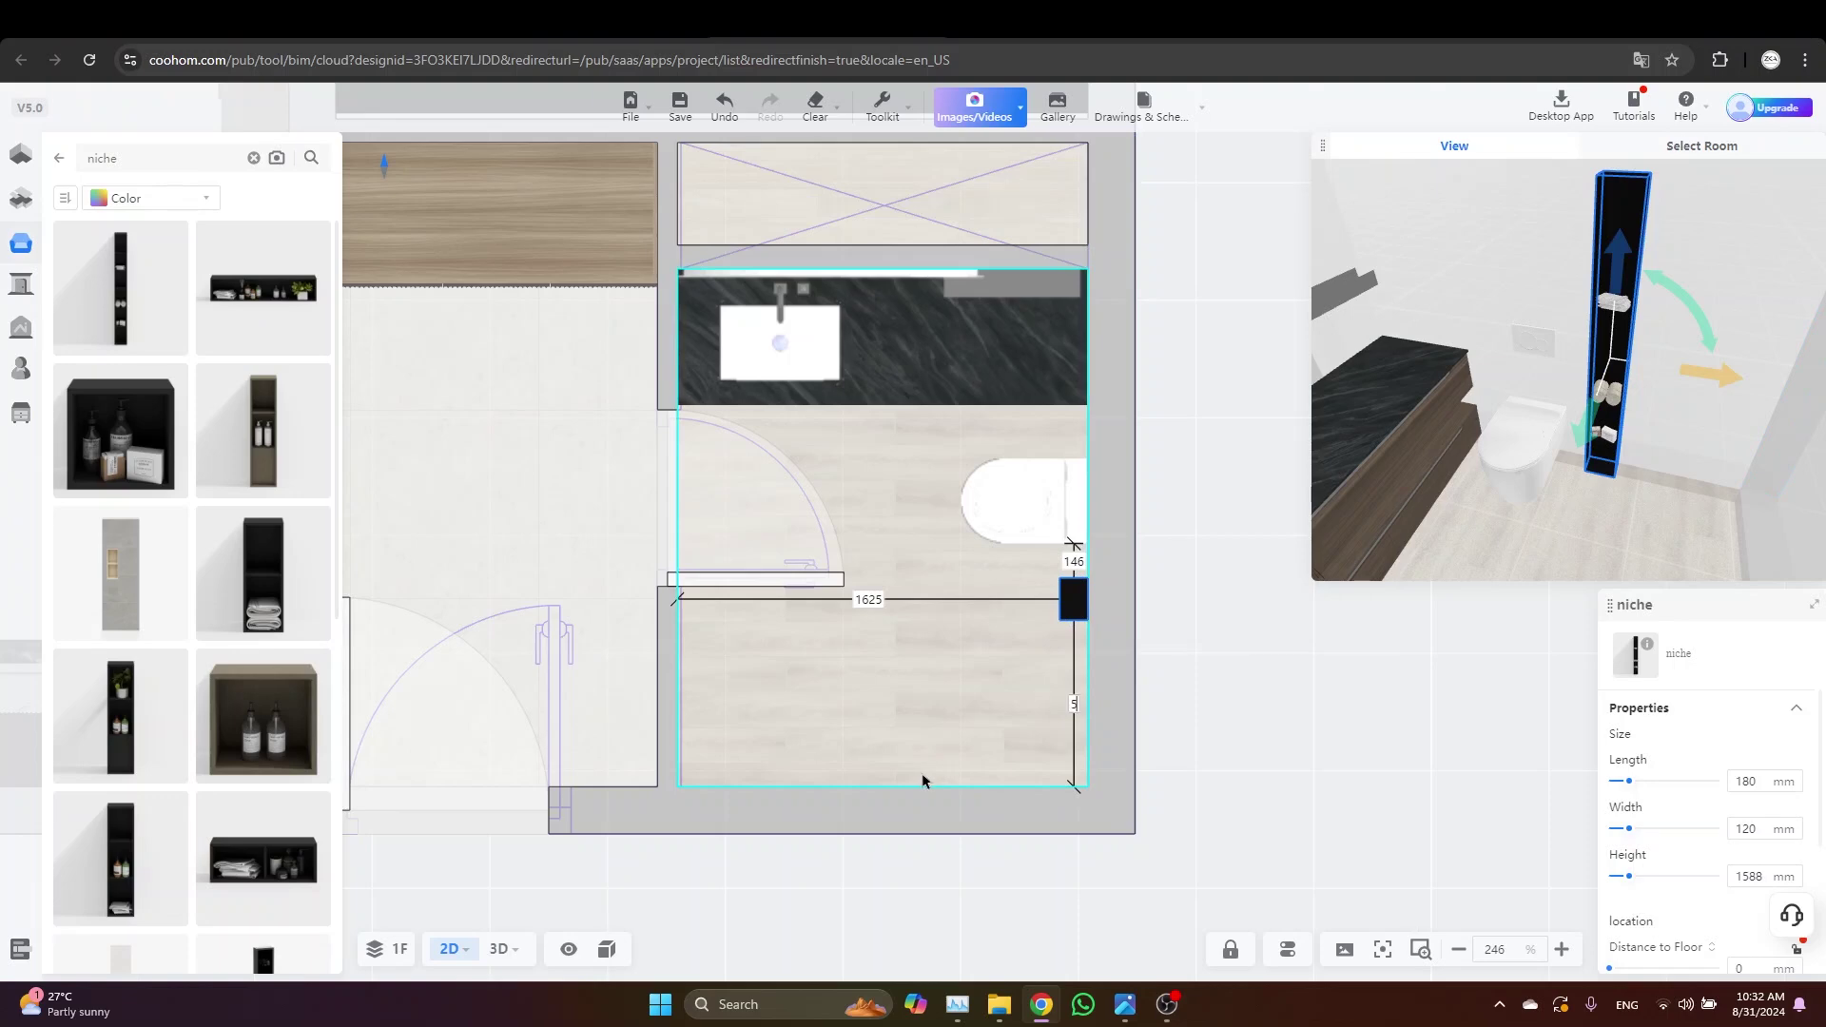
{"action": "key", "text": "Return"}
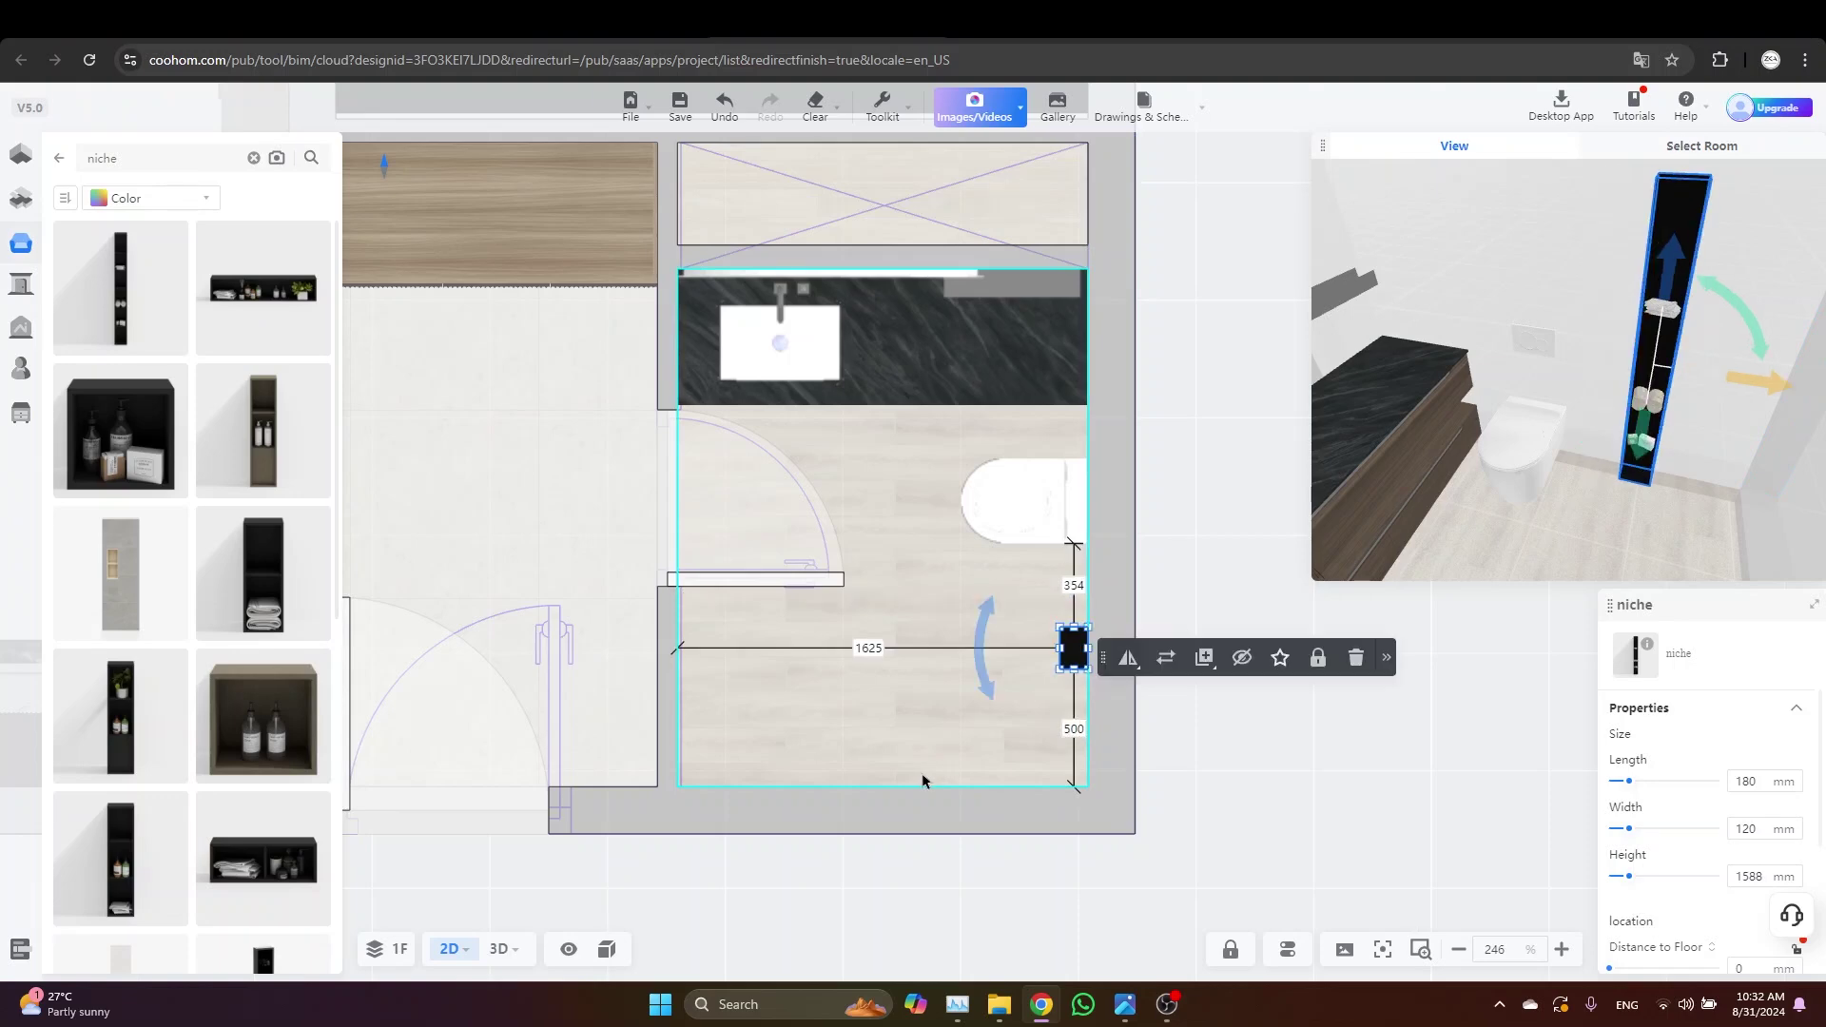
{"action": "left_click", "coordinate": [1176, 720]}
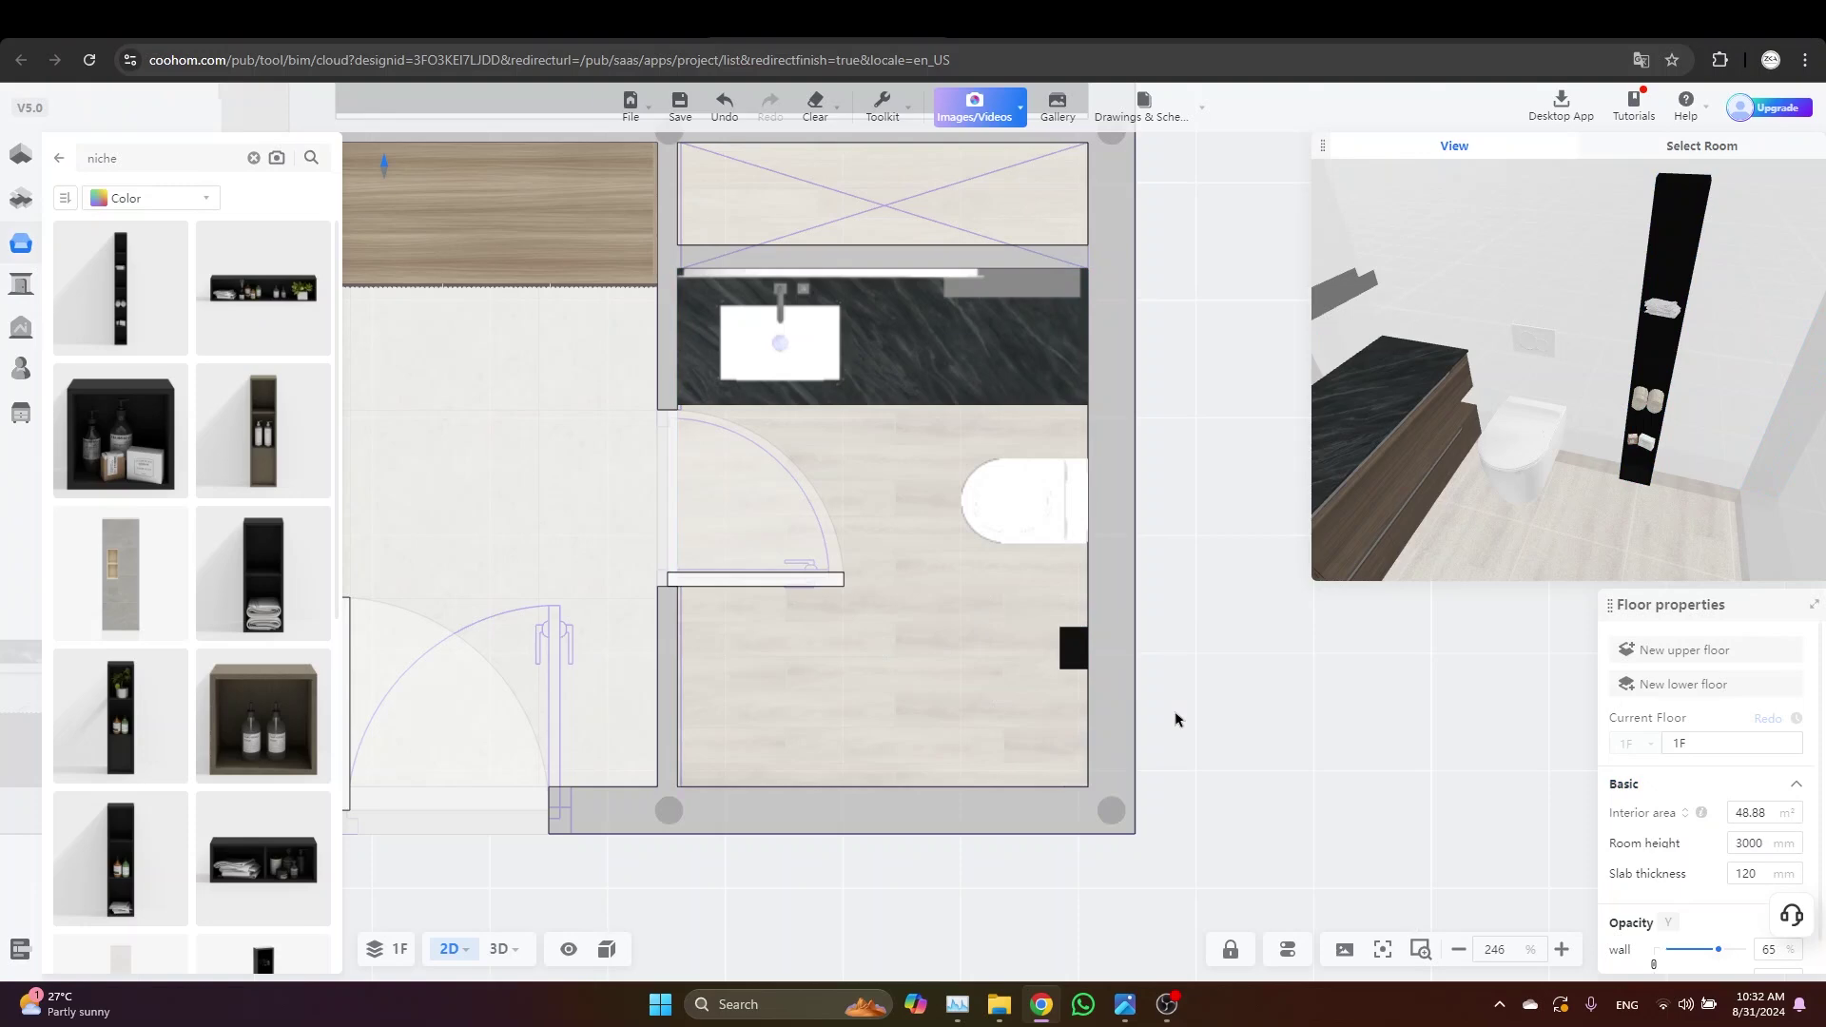
Try to measure along the bathroom's inner wall from its lower corner toward the doorway
{"action": "scroll", "coordinate": [1185, 701], "scroll_direction": "up", "scroll_amount": 2}
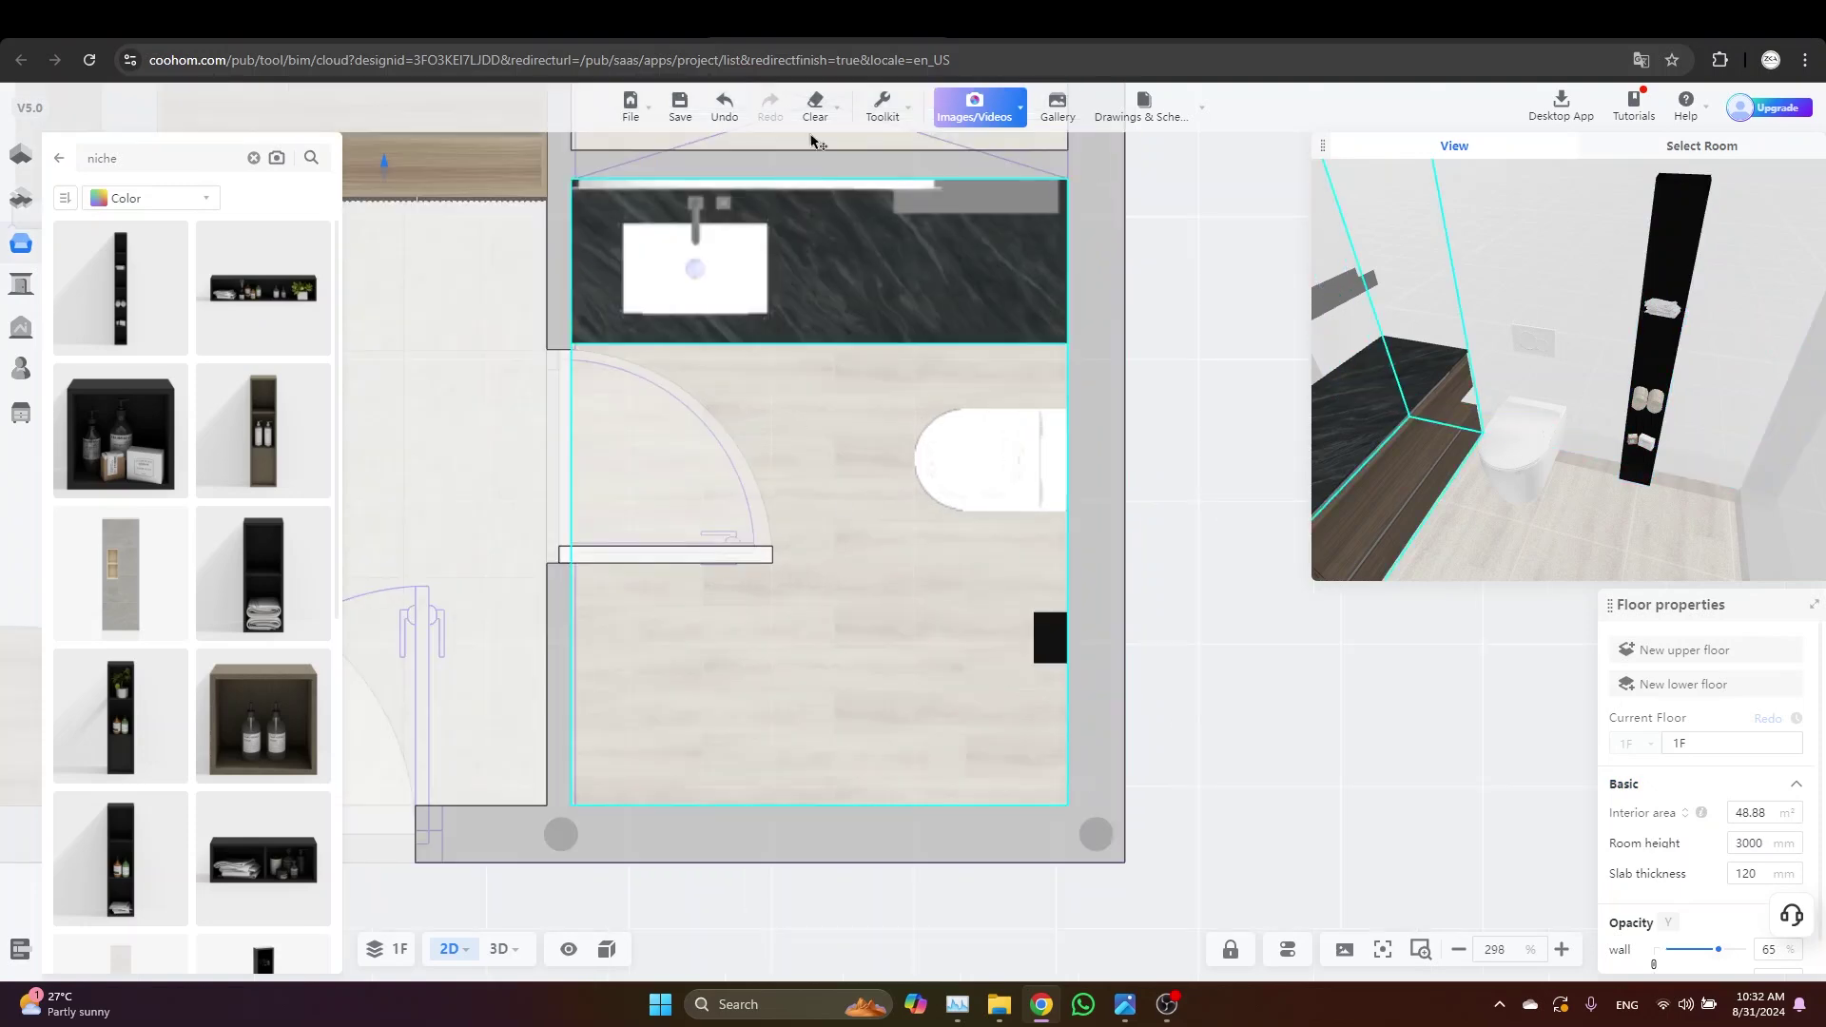
{"action": "mouse_move", "coordinate": [888, 126]}
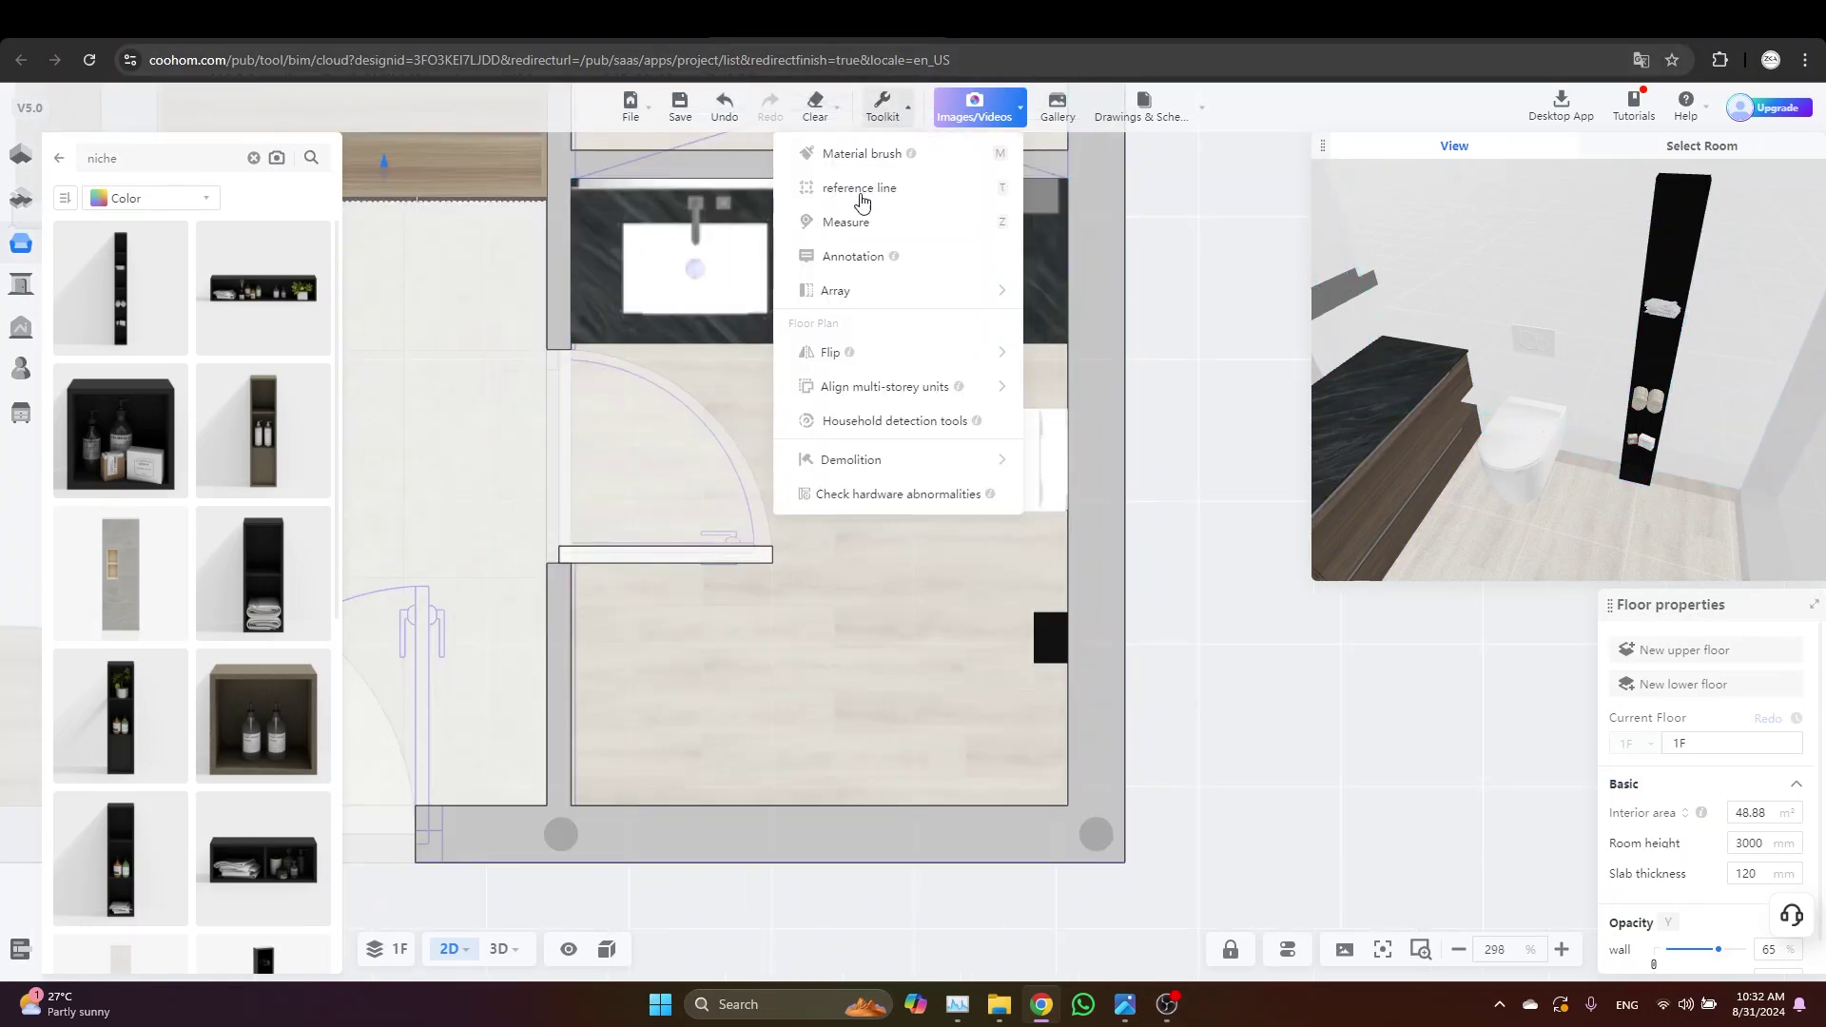
{"action": "left_click", "coordinate": [833, 224]}
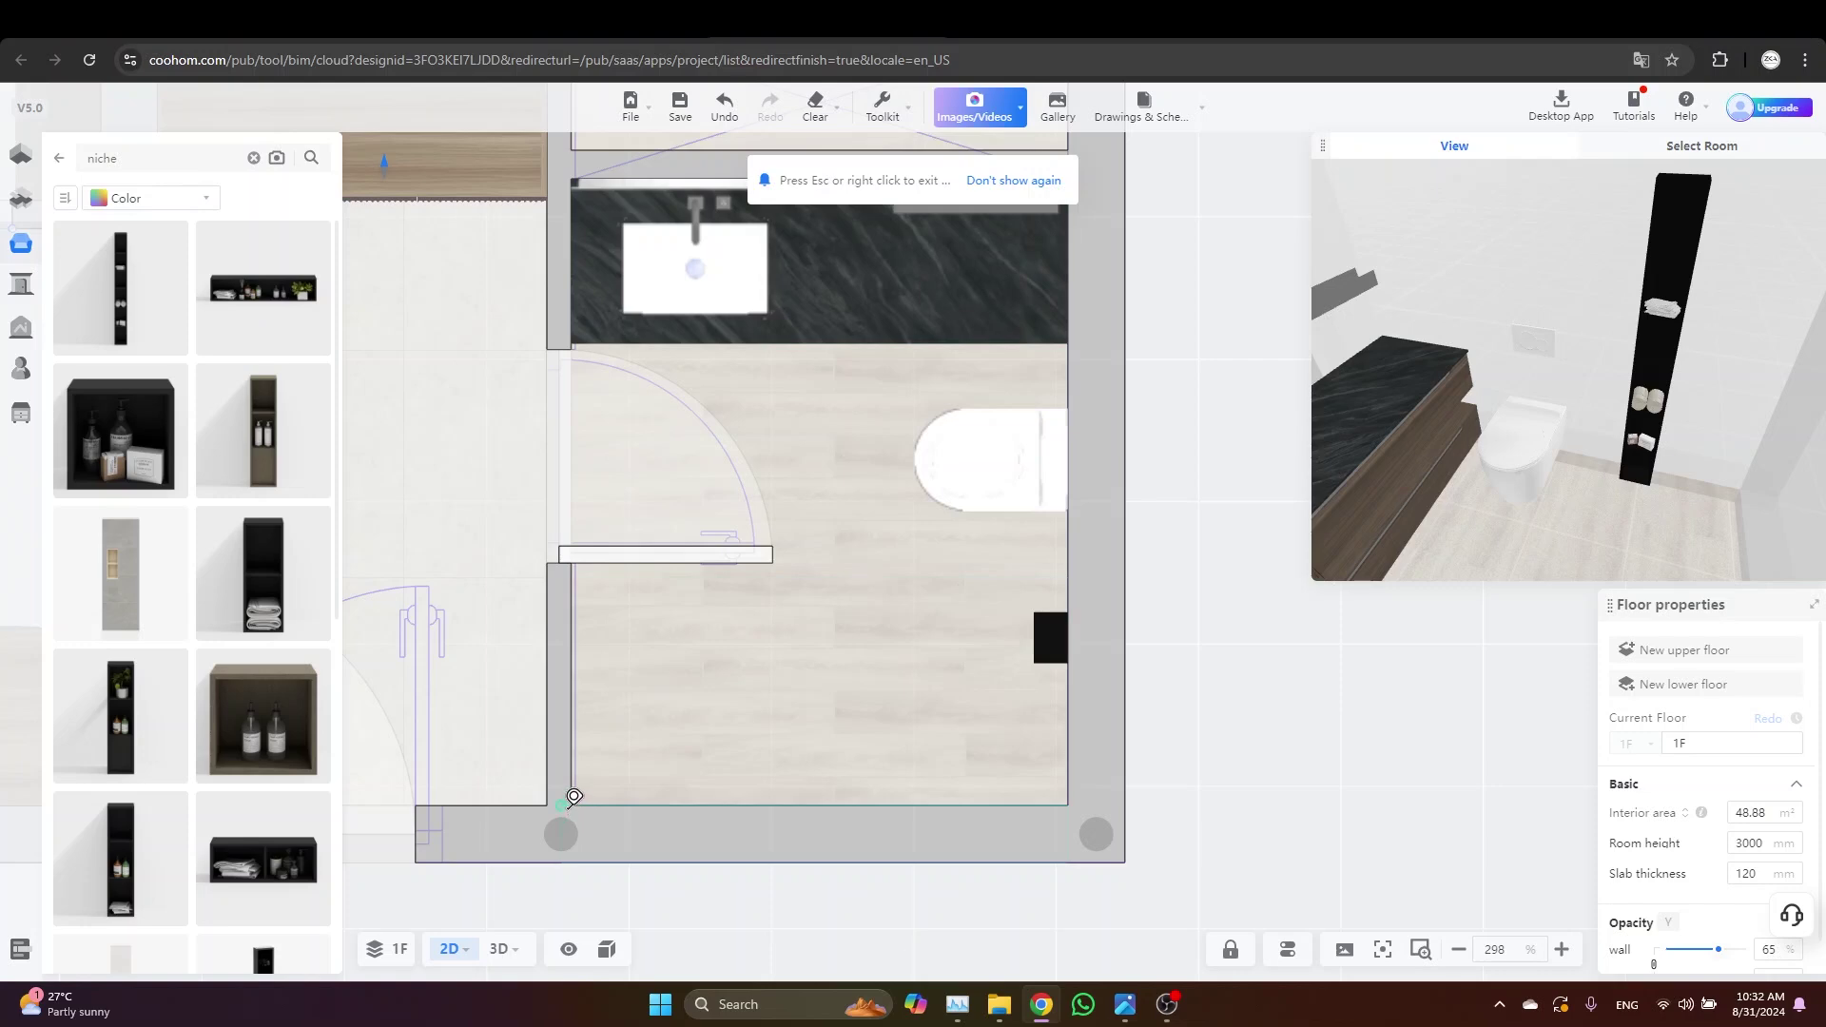
{"action": "left_click", "coordinate": [574, 800]}
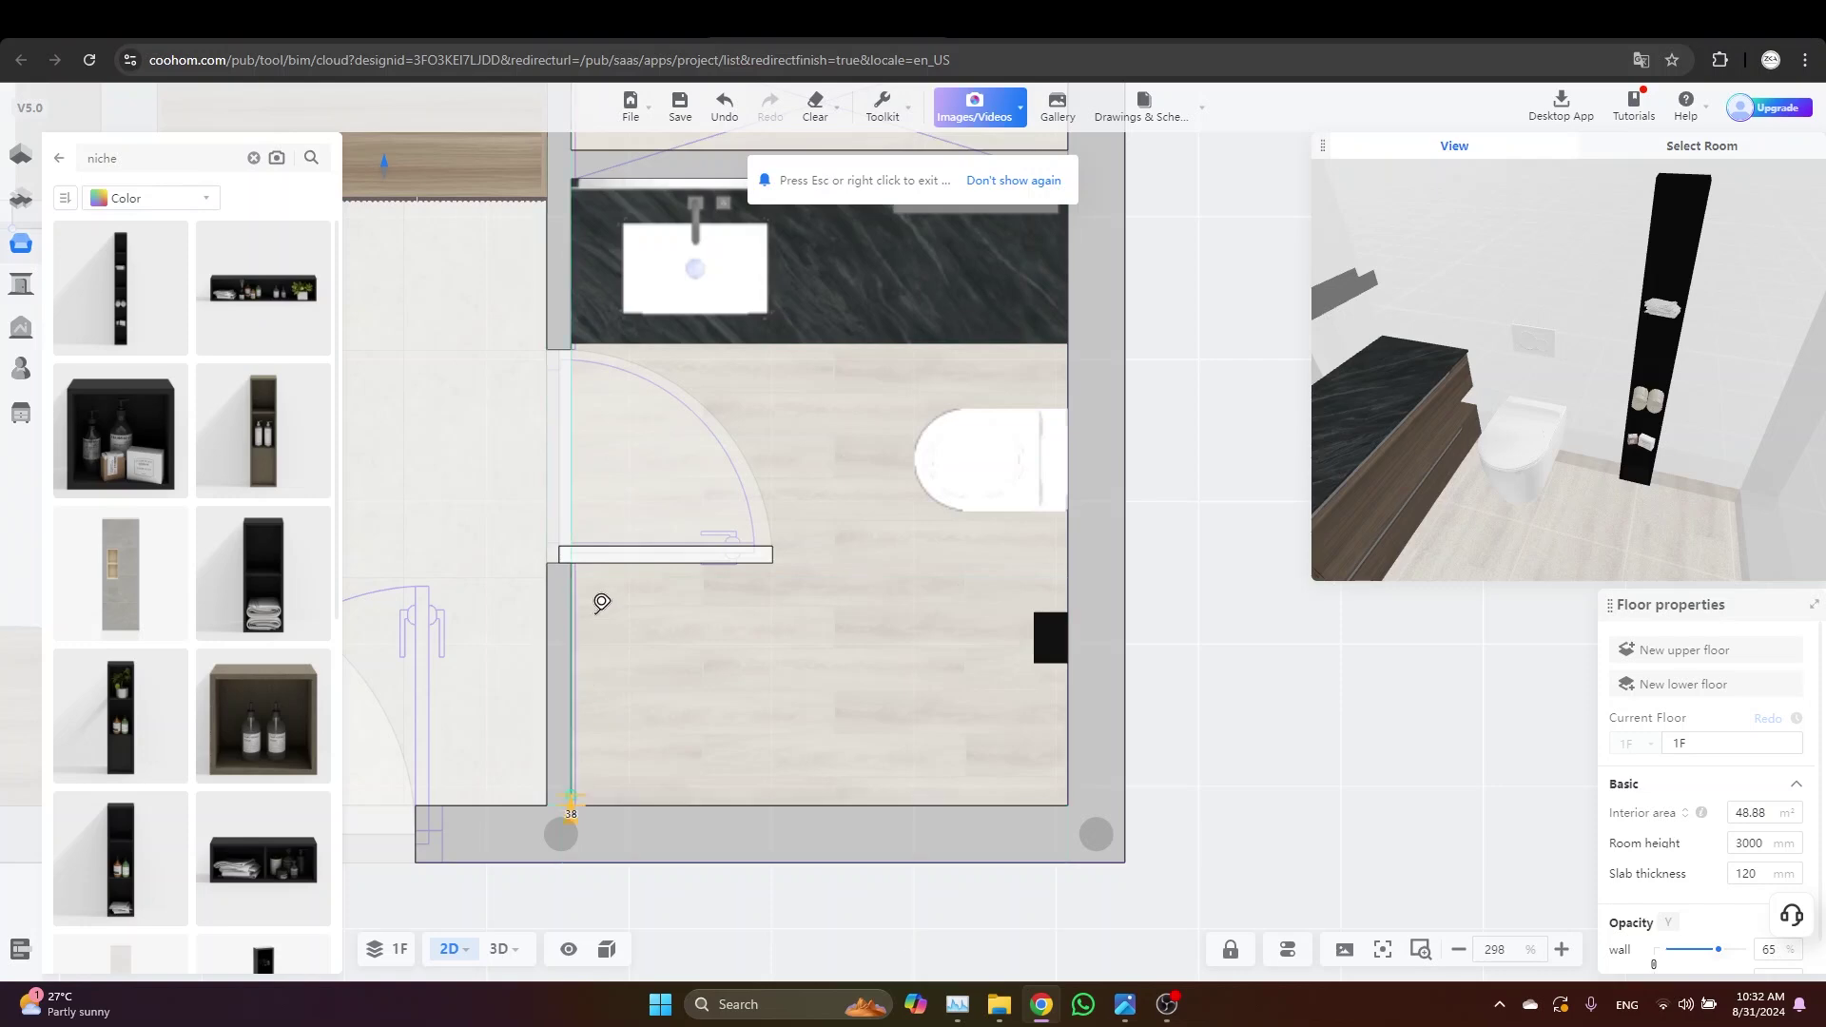
{"action": "right_click", "coordinate": [579, 564]}
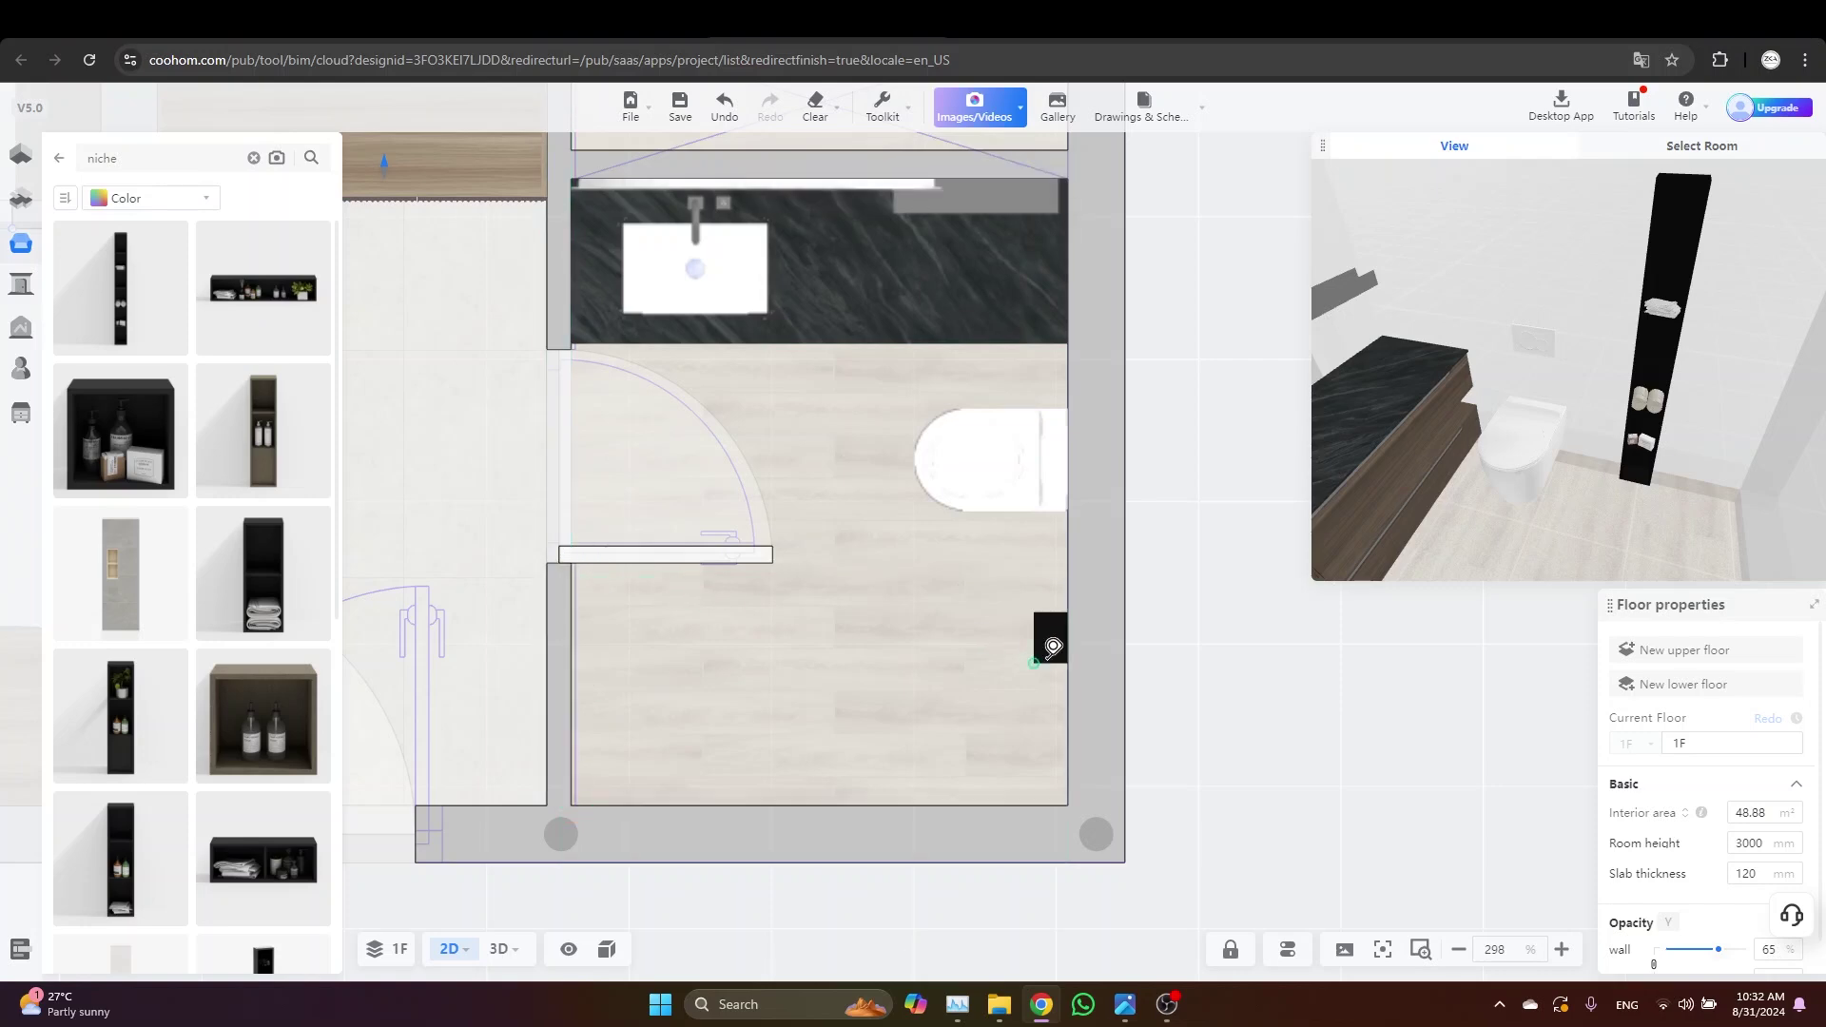
Set the niche's distance from the bathroom's lower wall to 550 mm
{"action": "left_click", "coordinate": [1053, 648]}
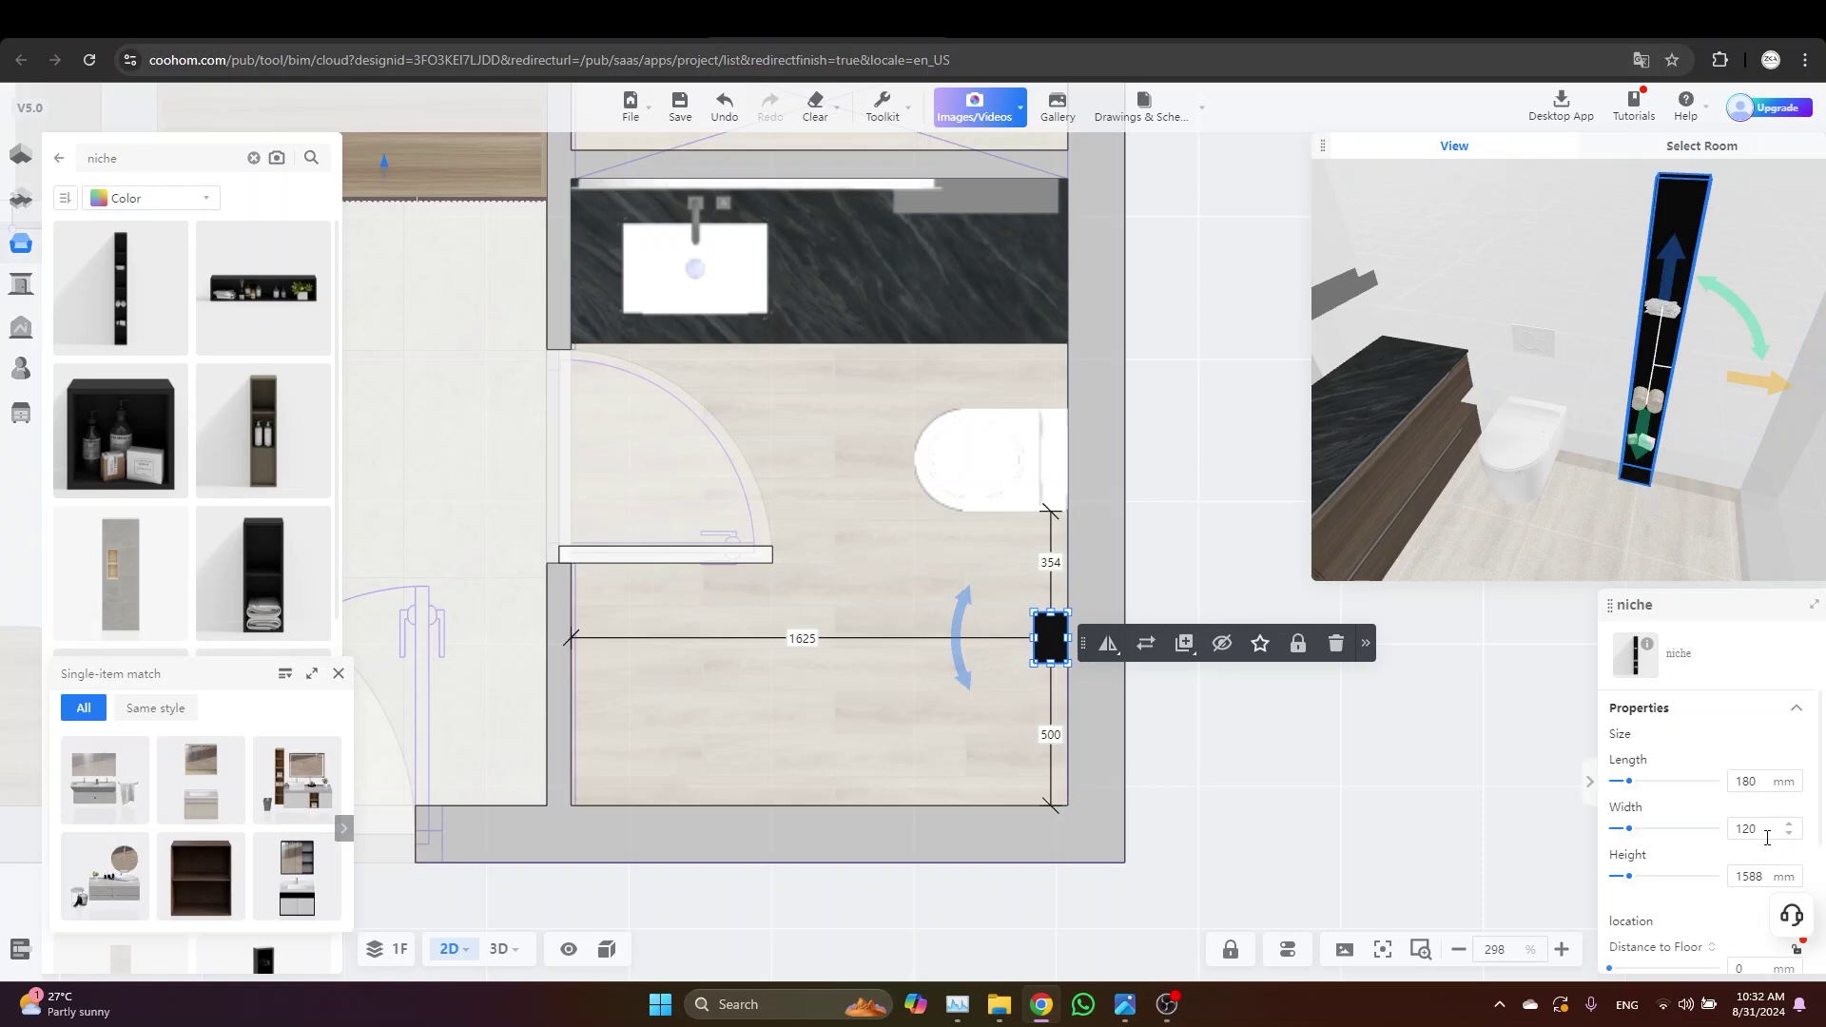
{"action": "left_click", "coordinate": [1195, 718]}
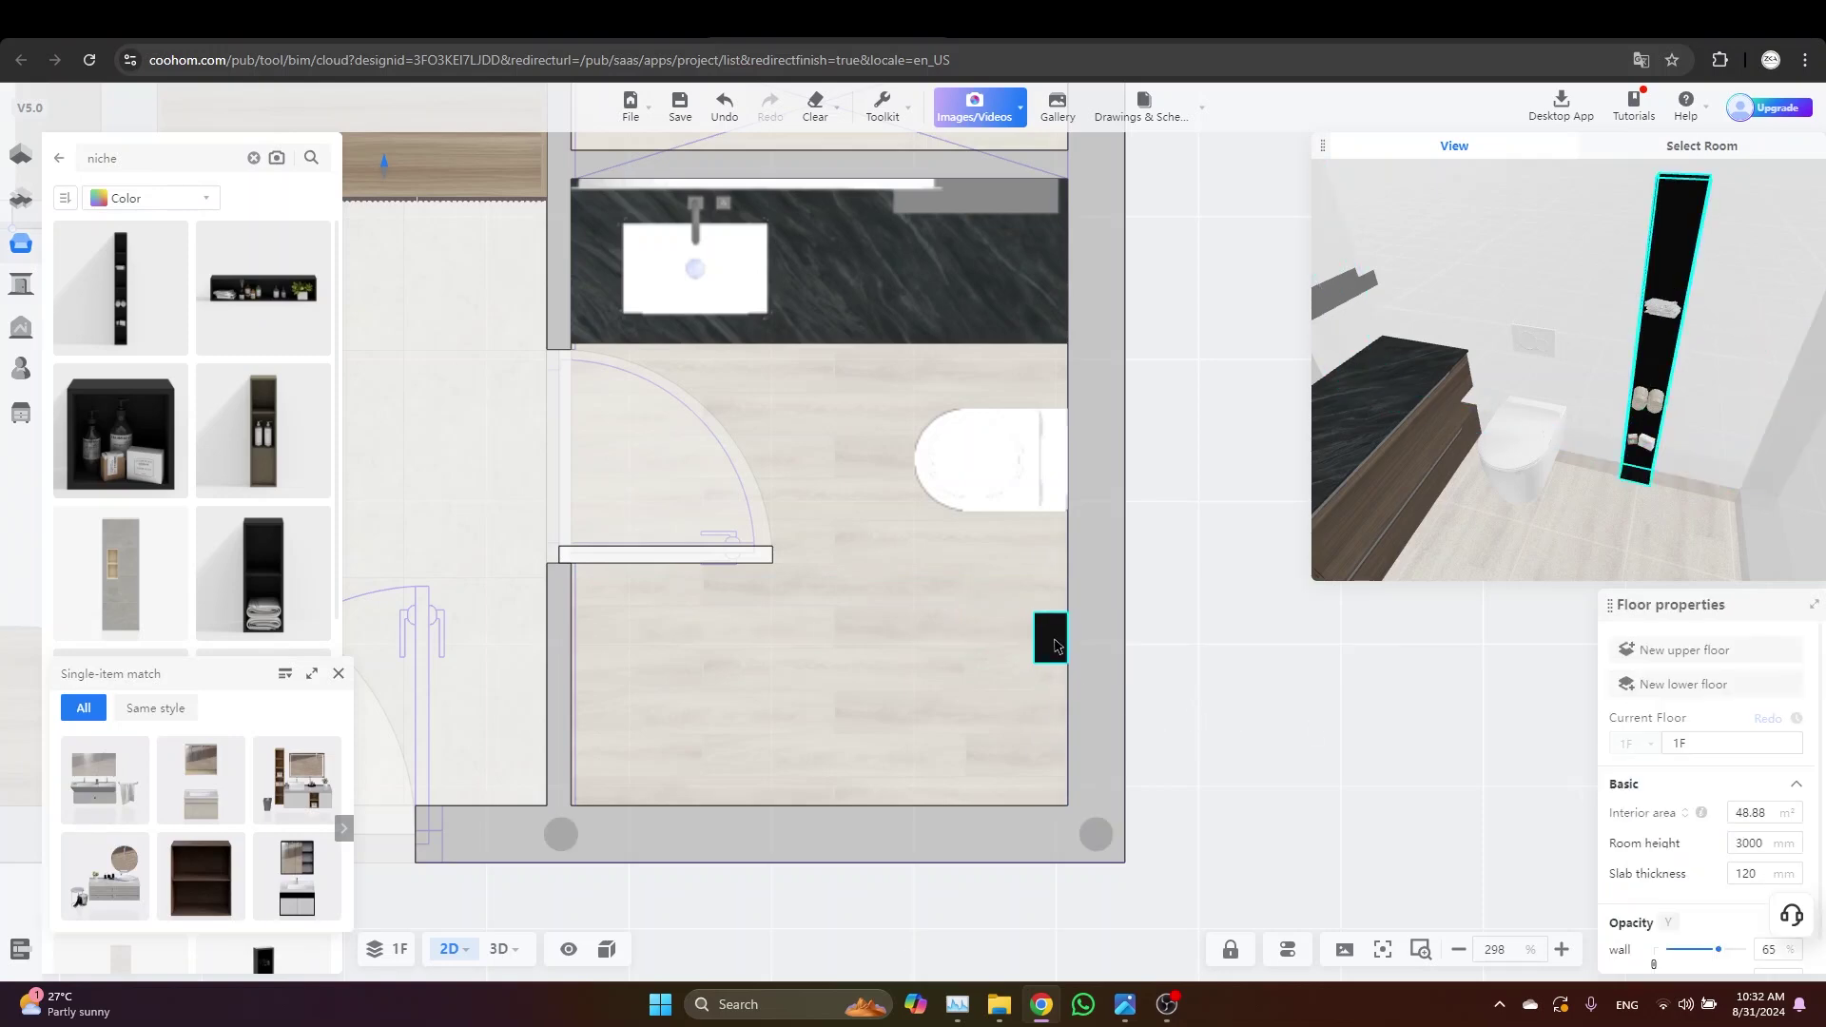
{"action": "left_click", "coordinate": [1050, 637]}
{"action": "left_click", "coordinate": [1050, 734]}
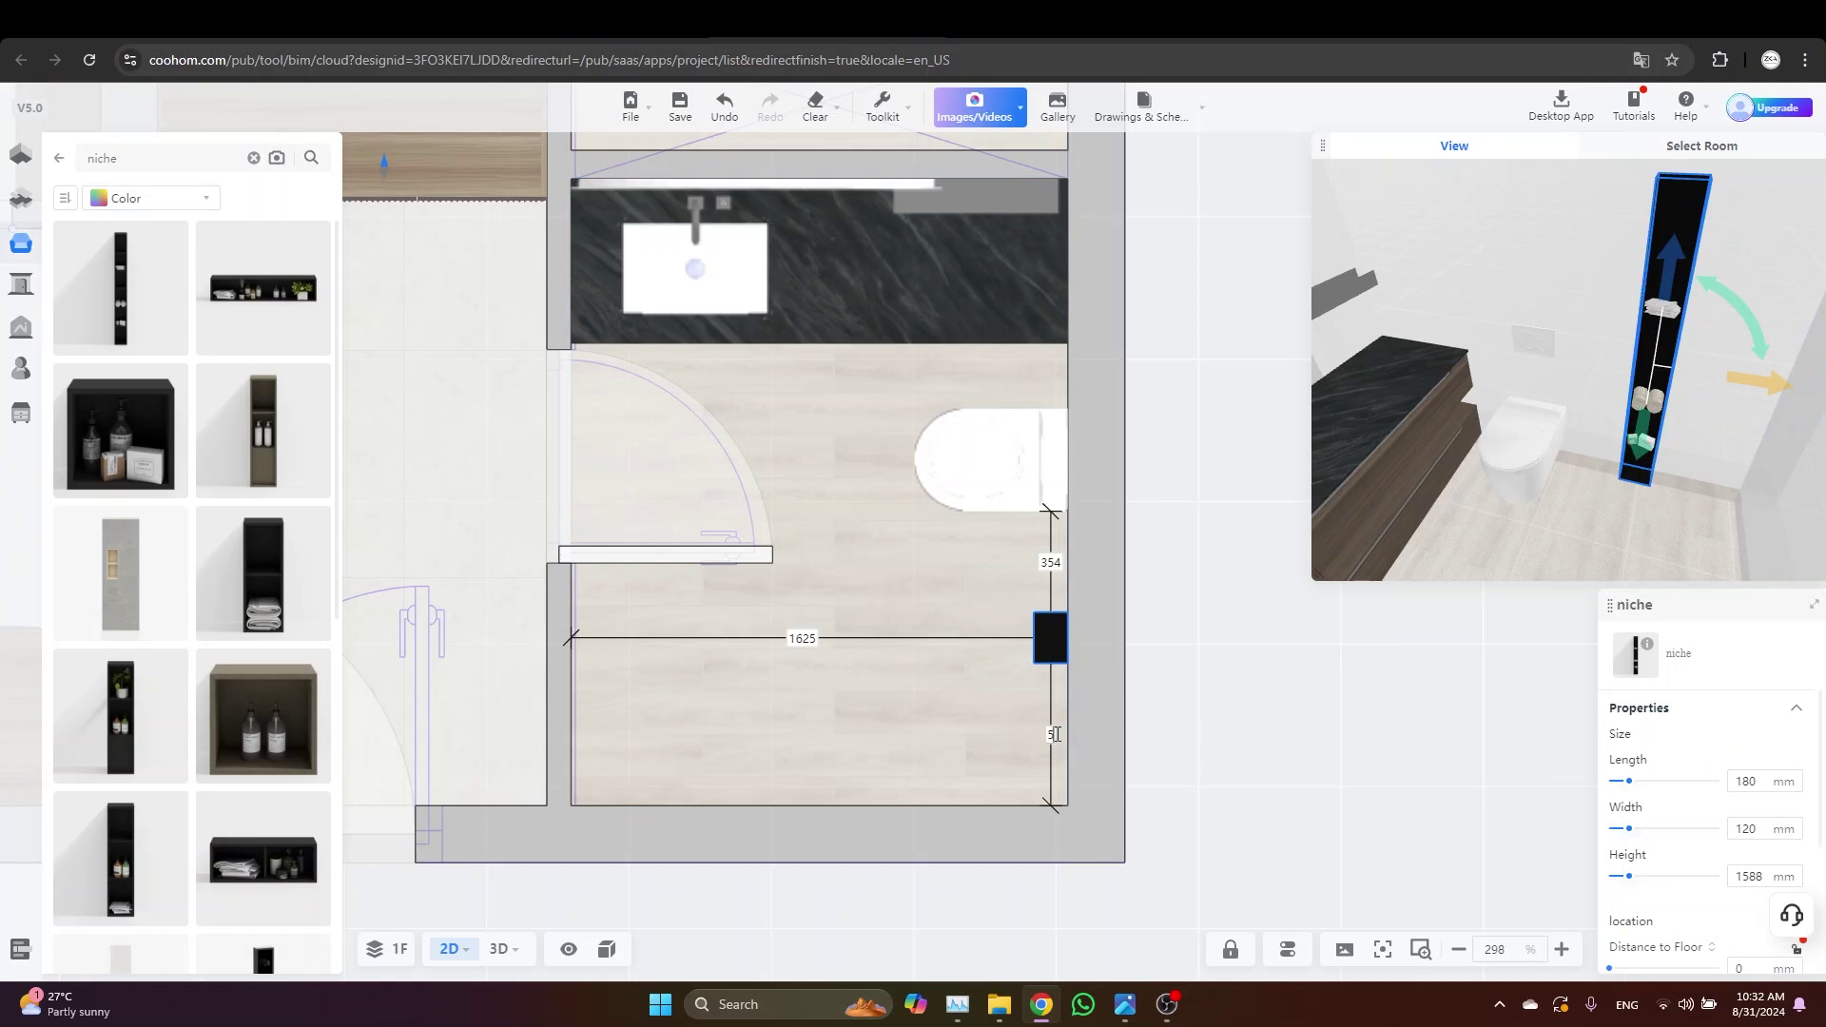
{"action": "key", "text": "Return"}
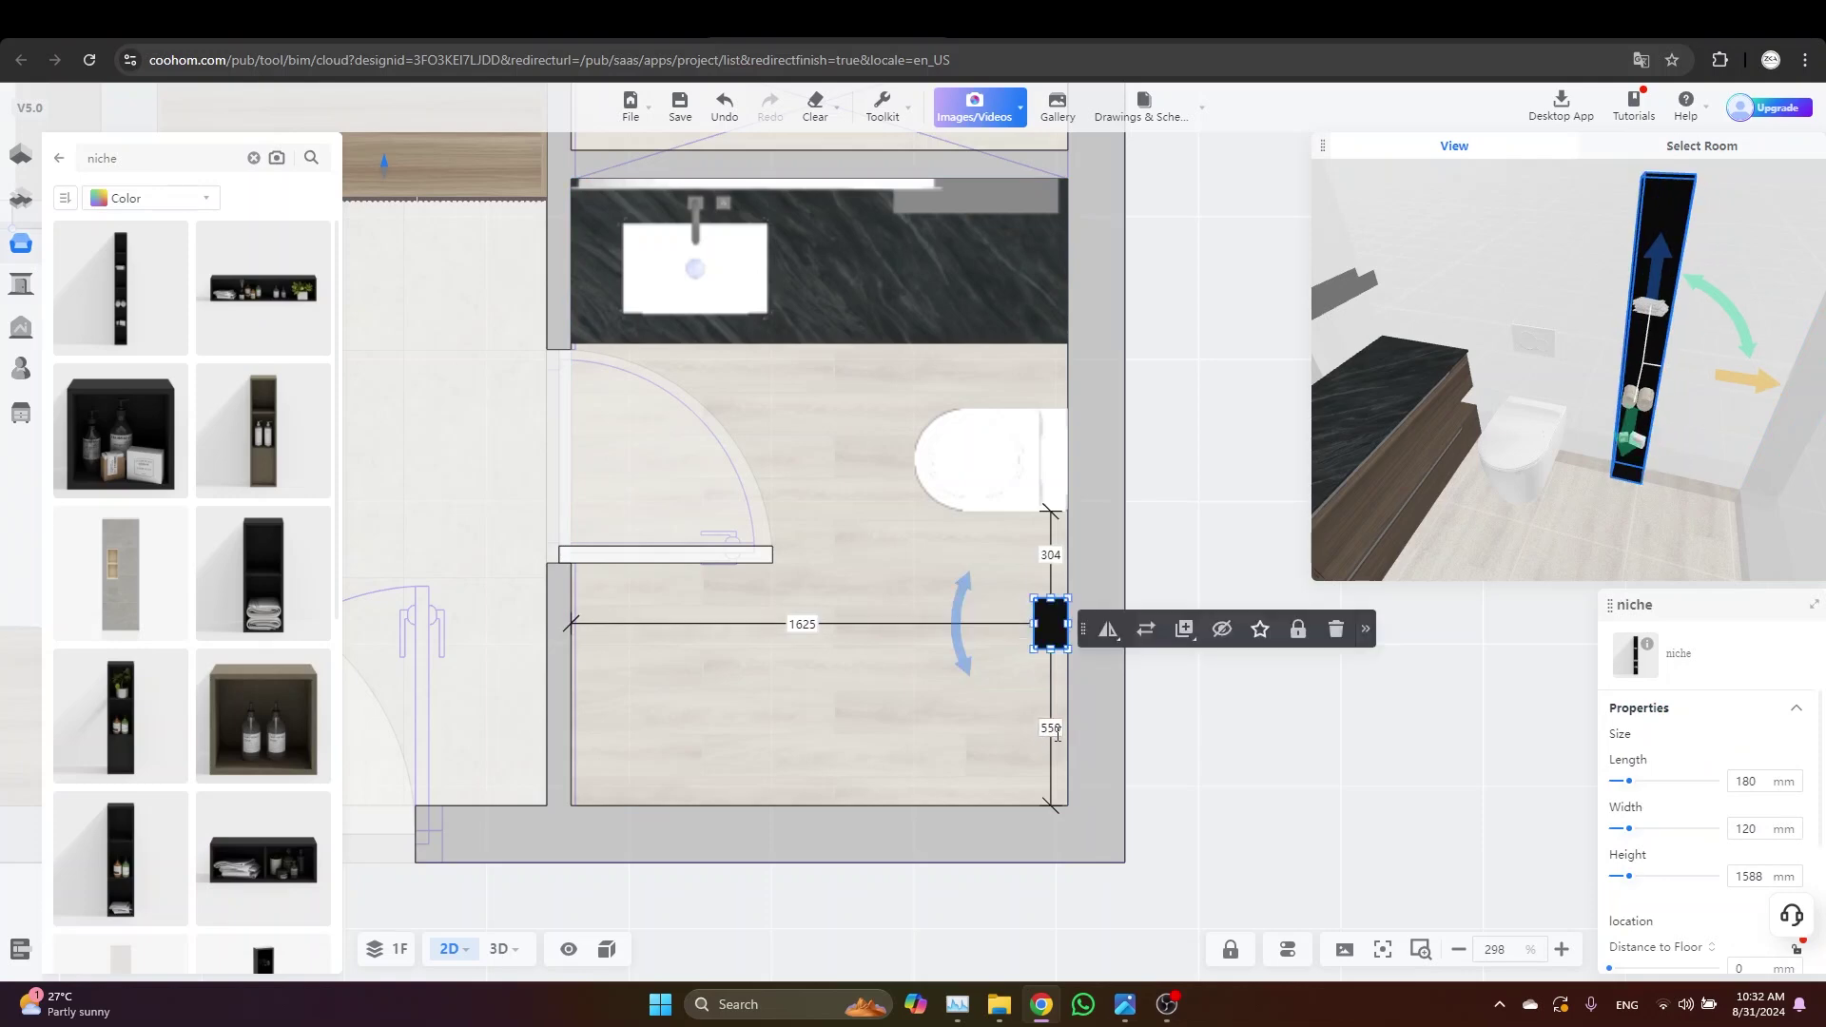
{"action": "left_click", "coordinate": [1166, 717]}
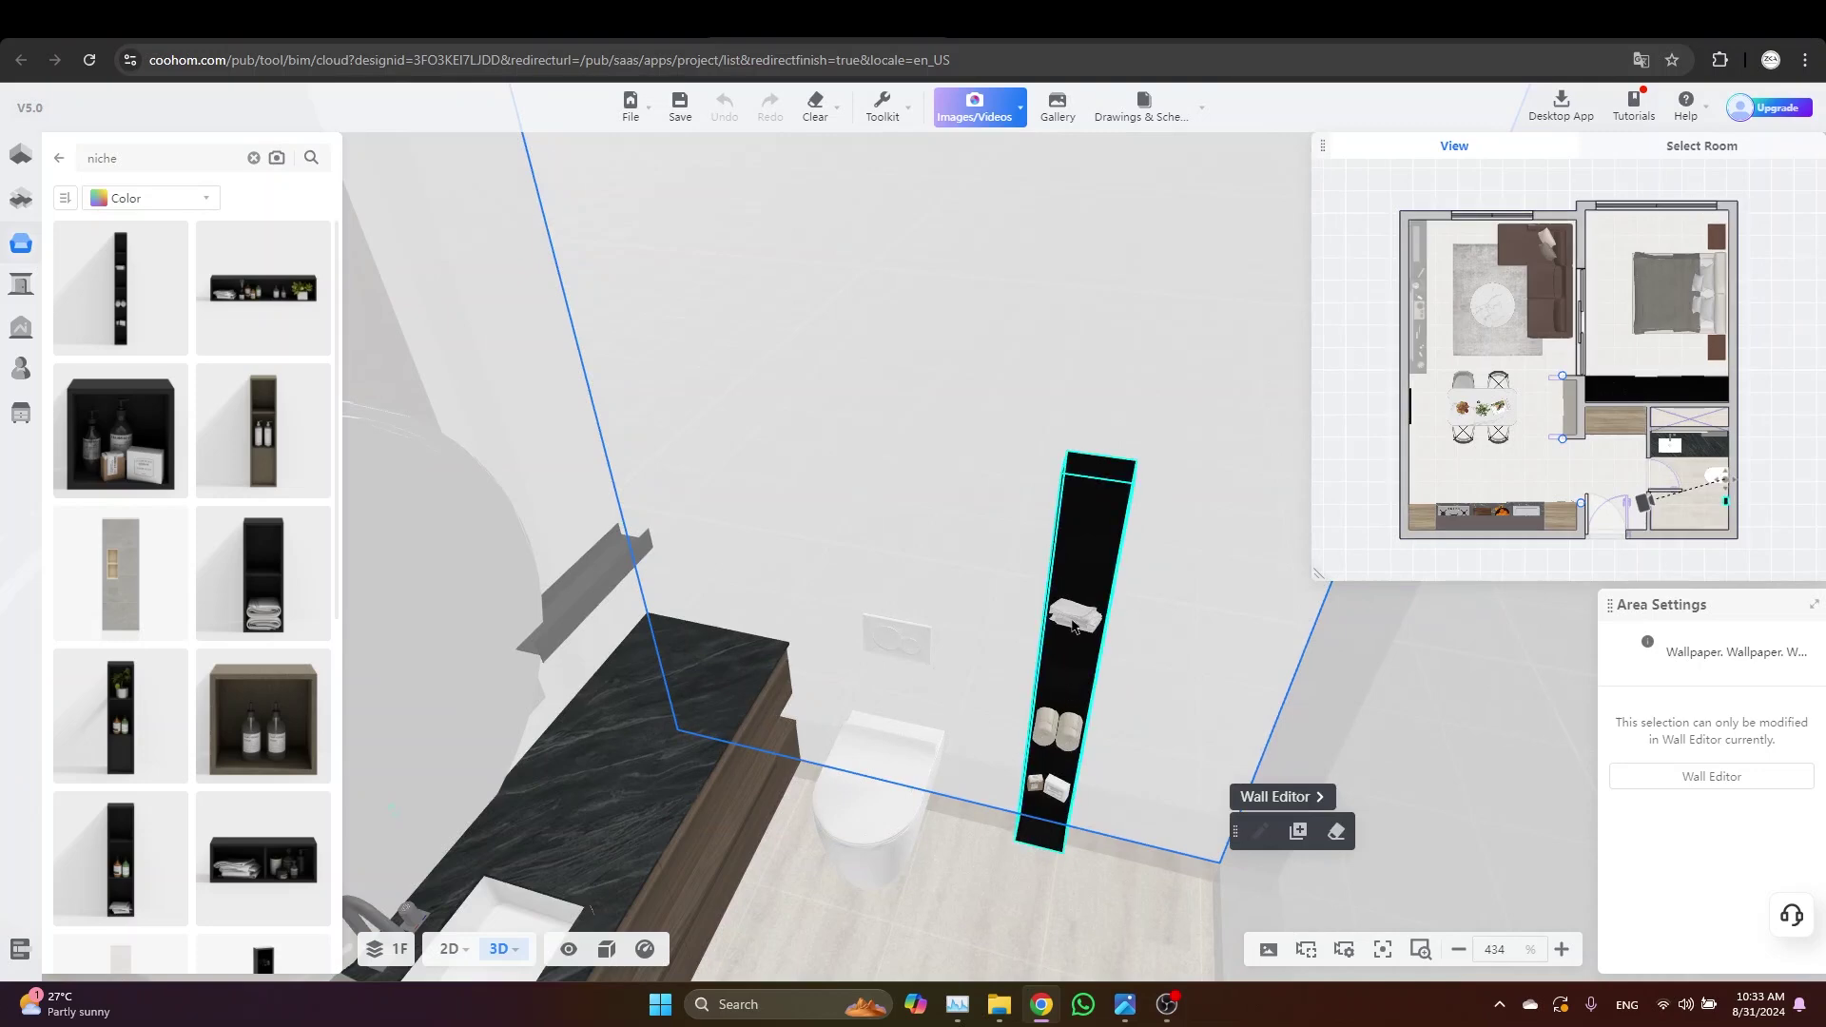
Select the niche in the 3D view and set its distance to the floor to 500 mm
{"action": "left_click_drag", "start_coordinate": [1064, 635], "coordinate": [947, 627]}
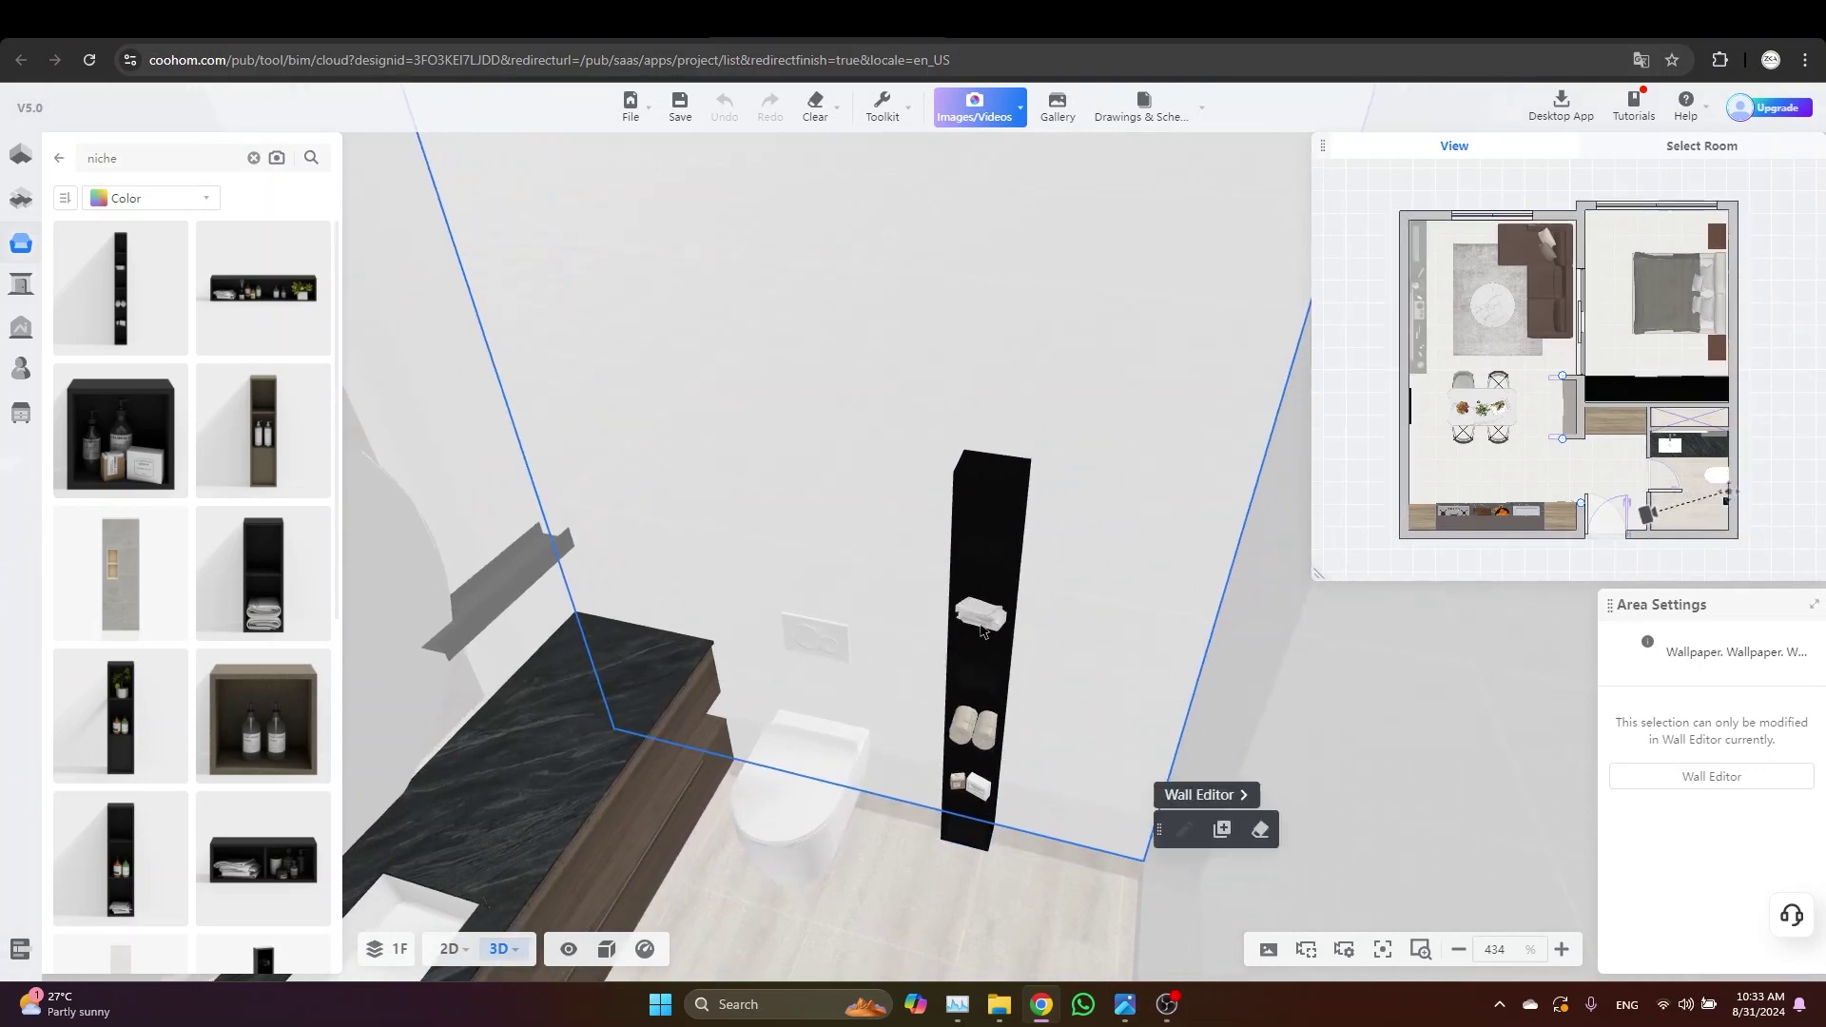
{"action": "left_click", "coordinate": [975, 656]}
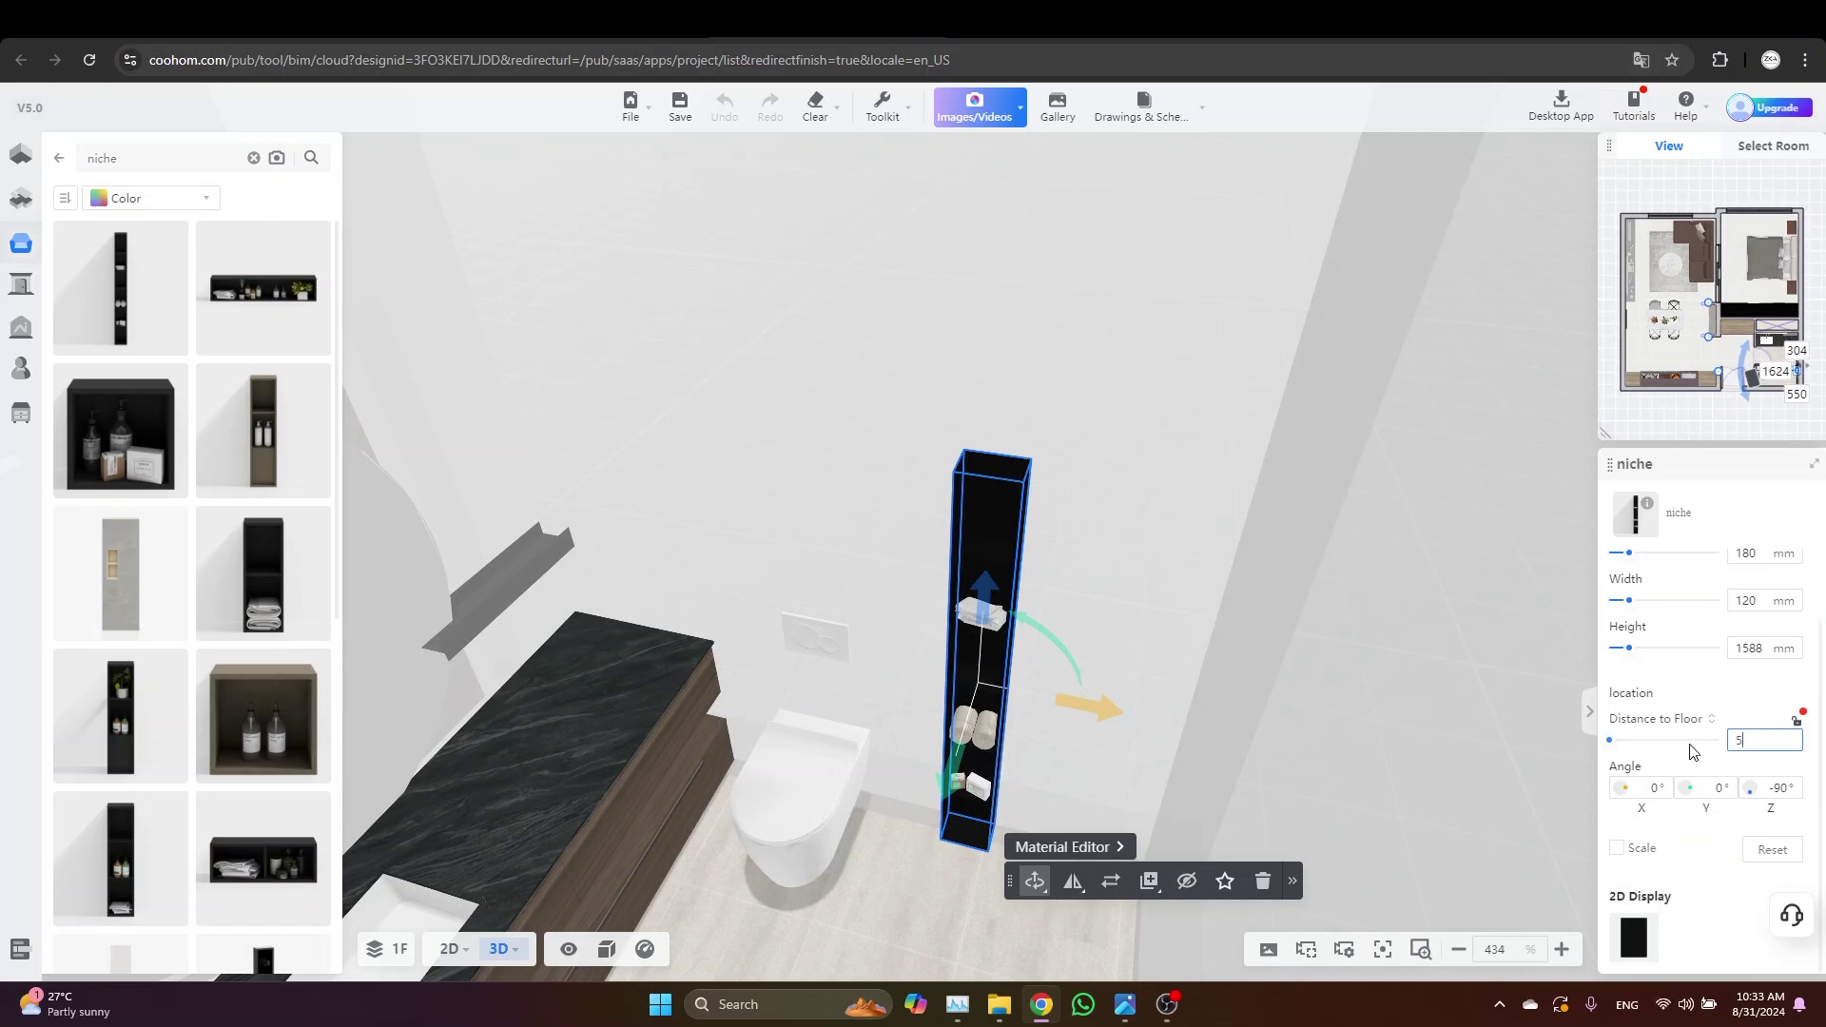
{"action": "key", "text": "Return"}
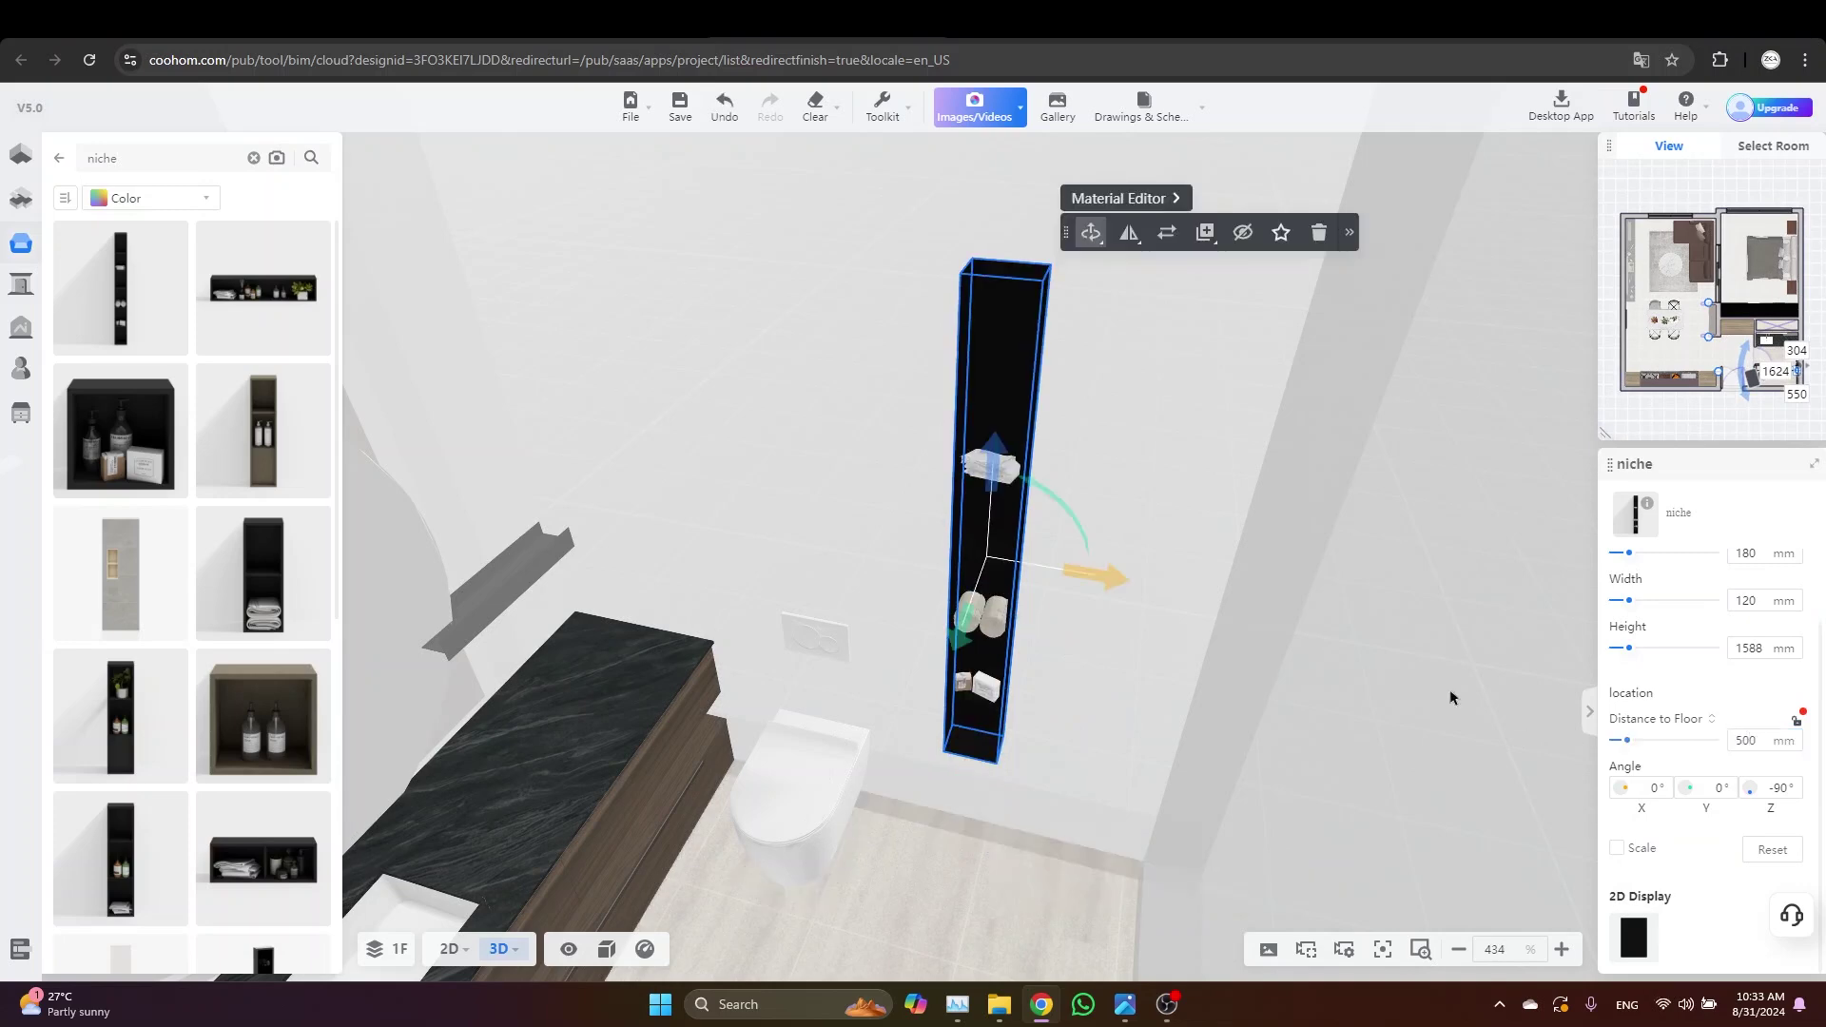
Open the wall behind the niche in the Wall Editor and add a vertical guide 800 mm from the wall's right edge
{"action": "left_click", "coordinate": [804, 440]}
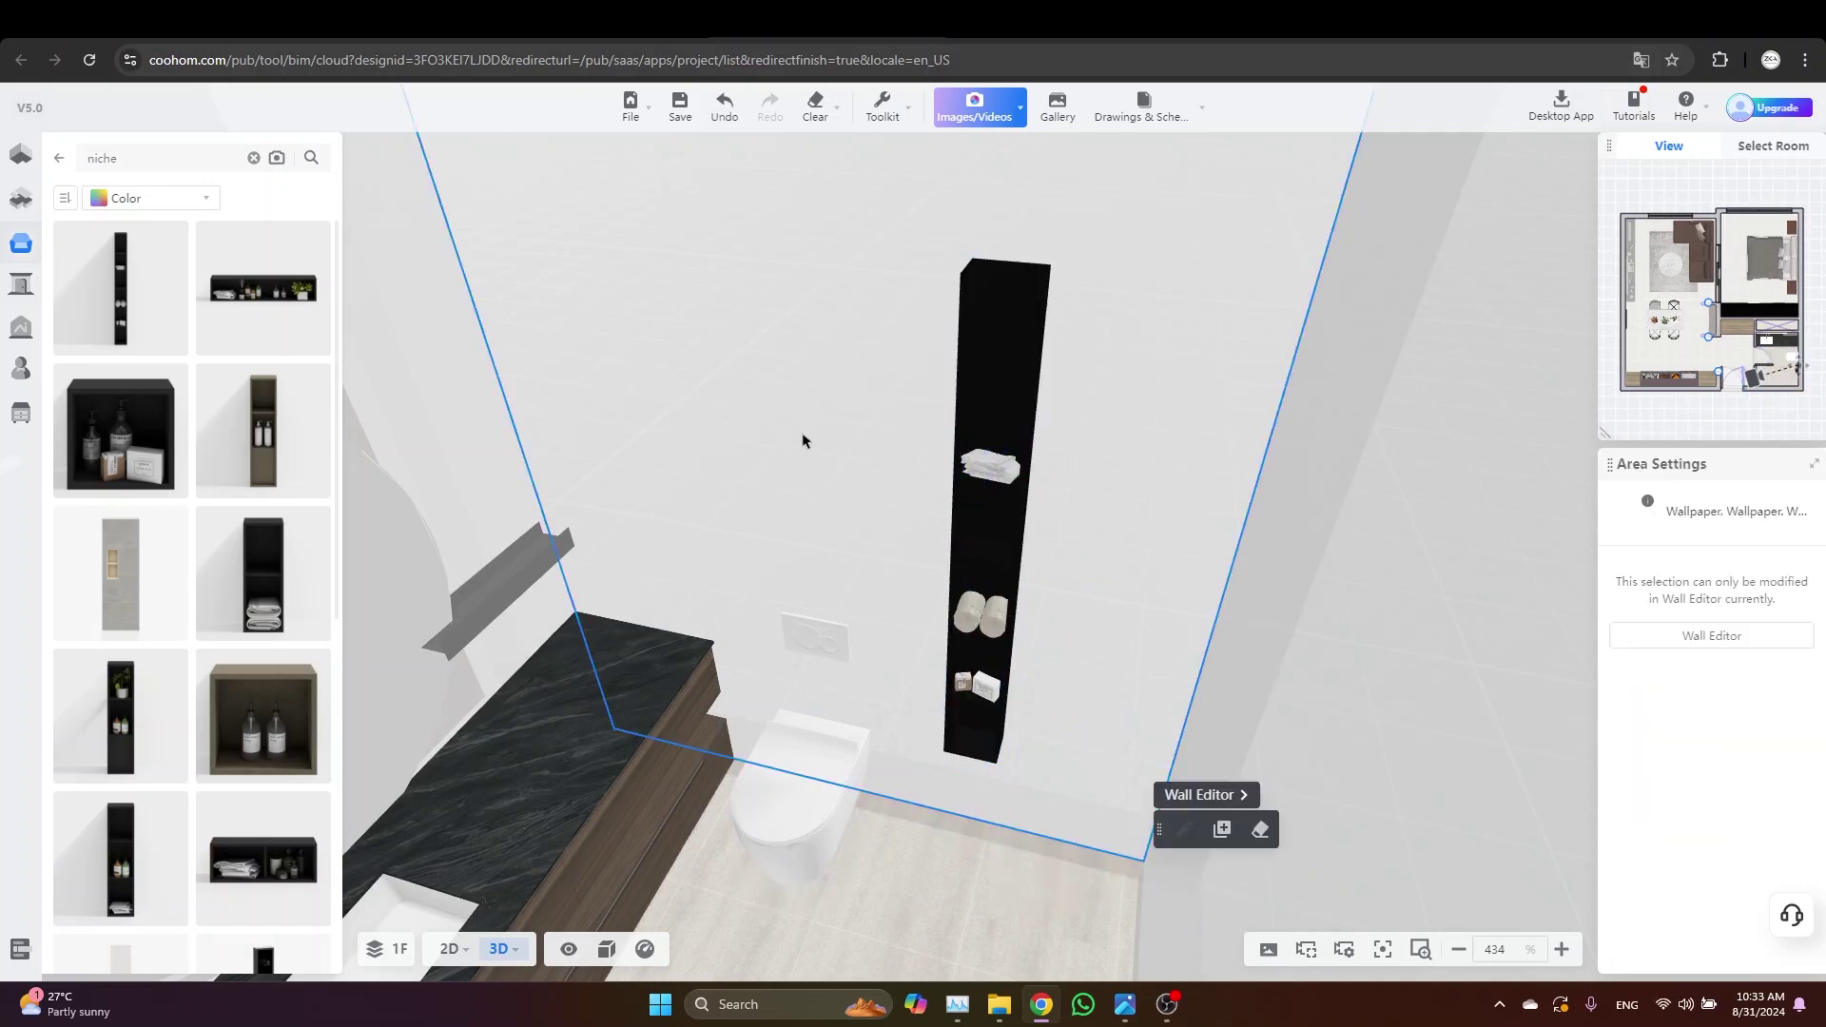
{"action": "left_click", "coordinate": [1228, 797]}
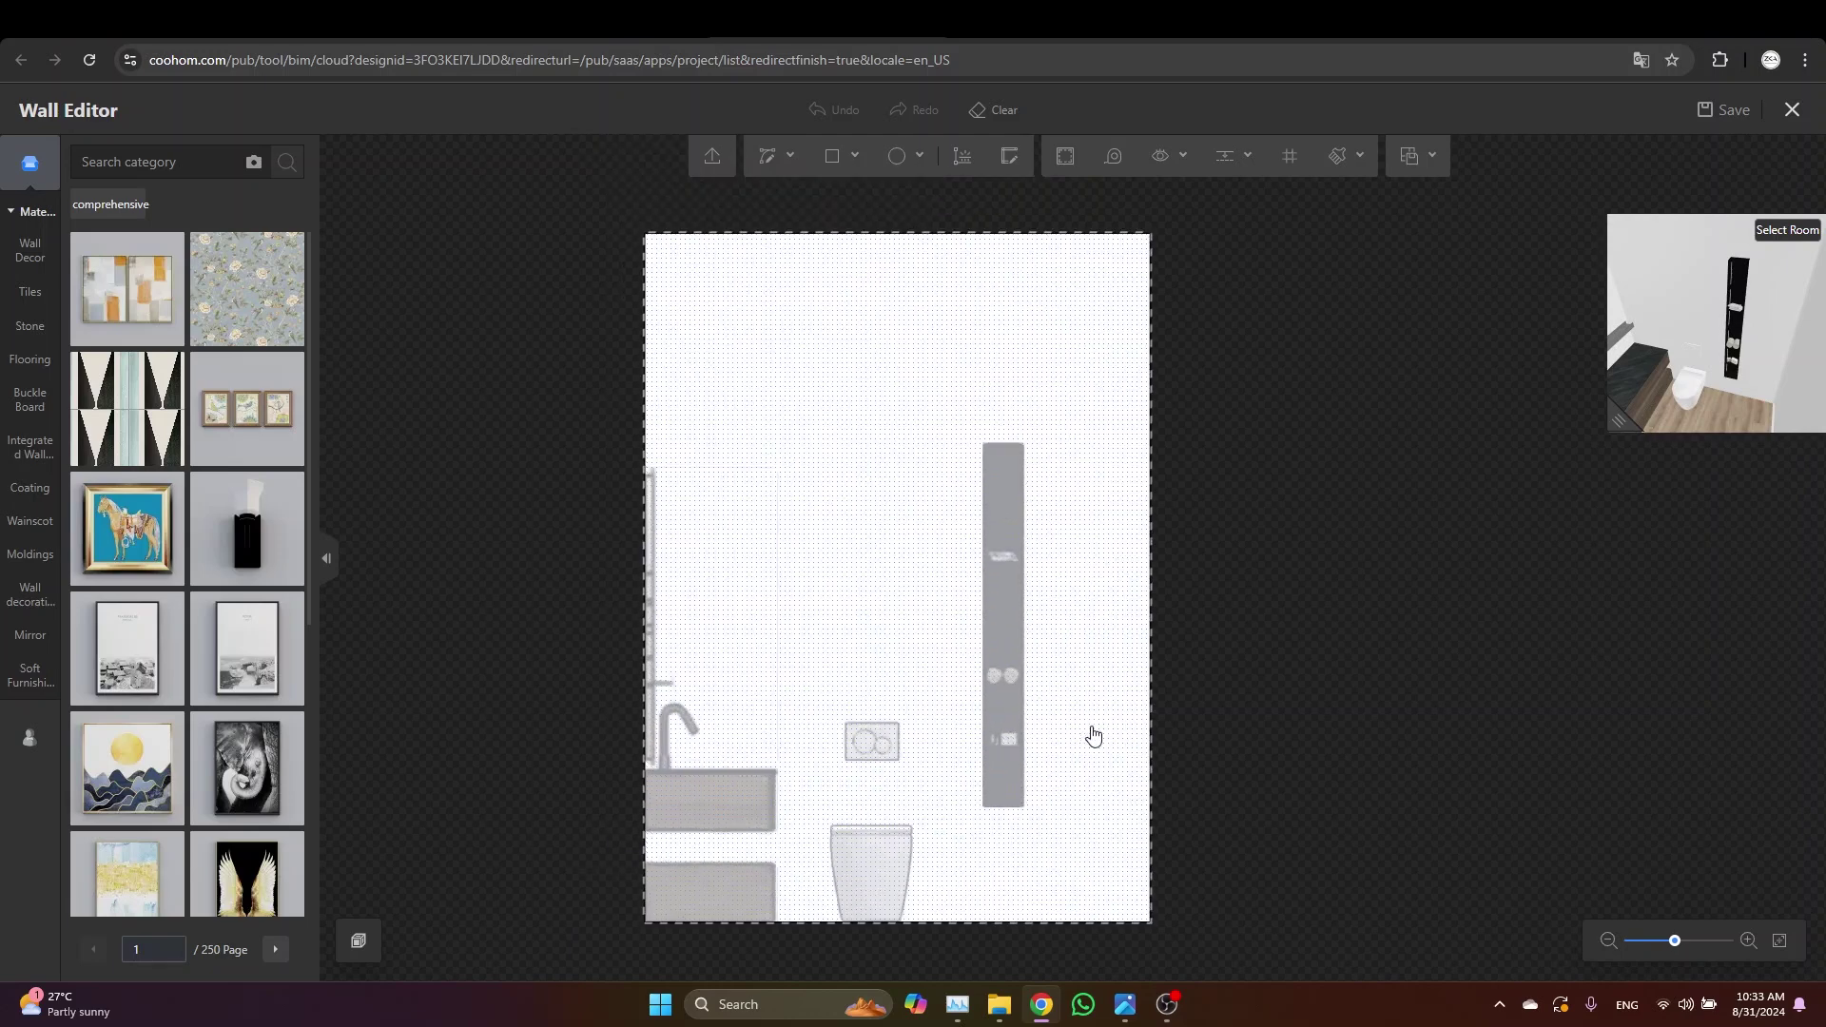
{"action": "left_click", "coordinate": [1233, 176]}
{"action": "left_click", "coordinate": [1219, 193]}
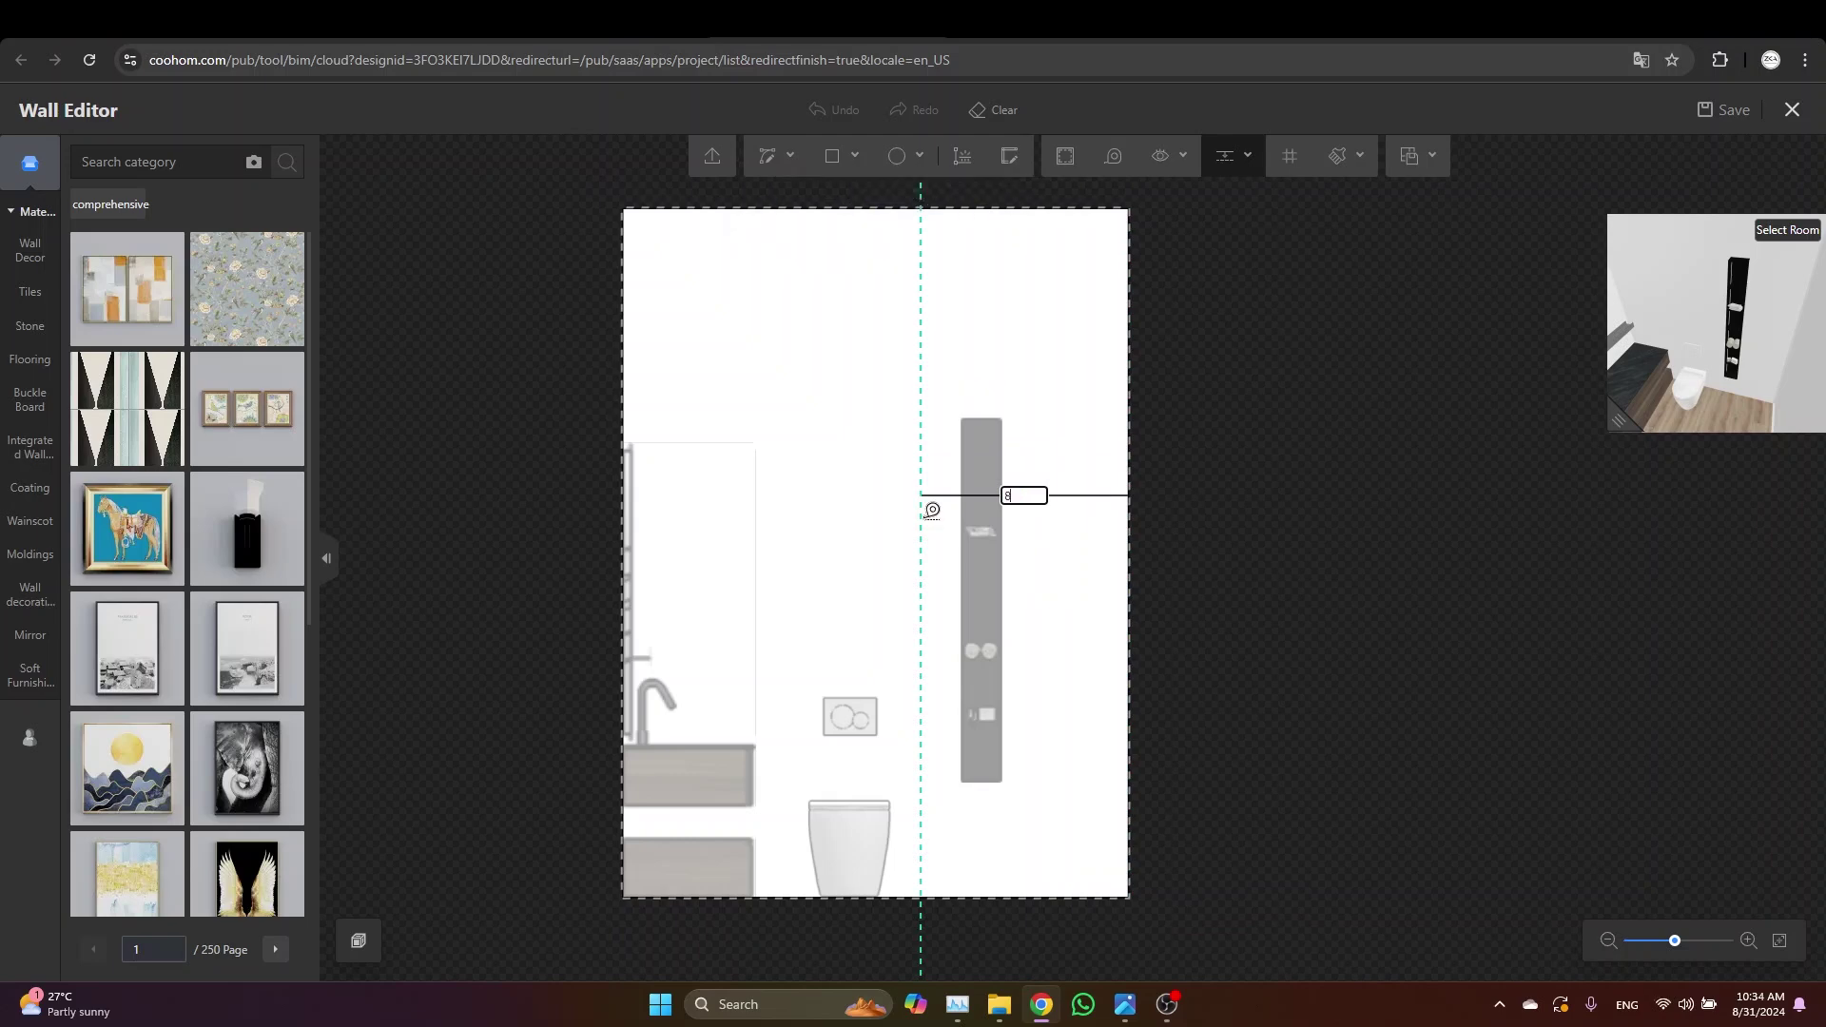
{"action": "type", "text": "800"}
{"action": "key", "text": "Return"}
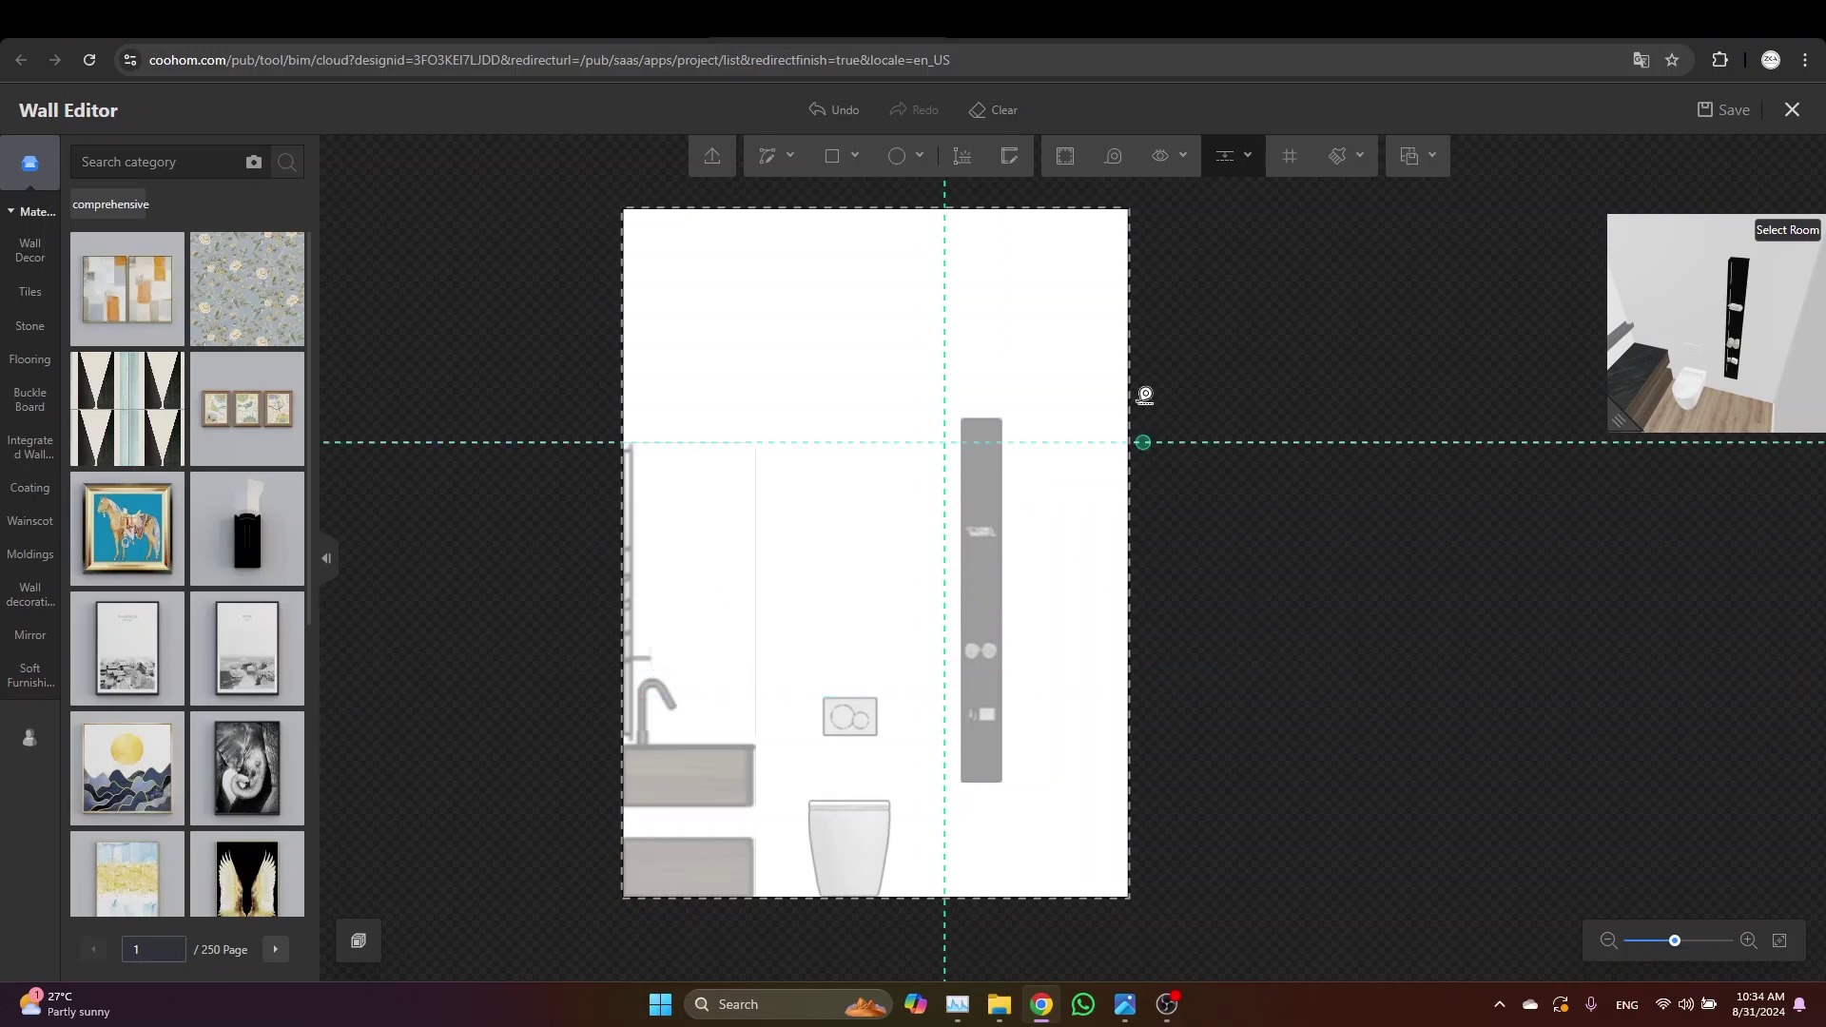
Add horizontal guides level with the niche's top and bottom edges
{"action": "left_click", "coordinate": [1029, 207]}
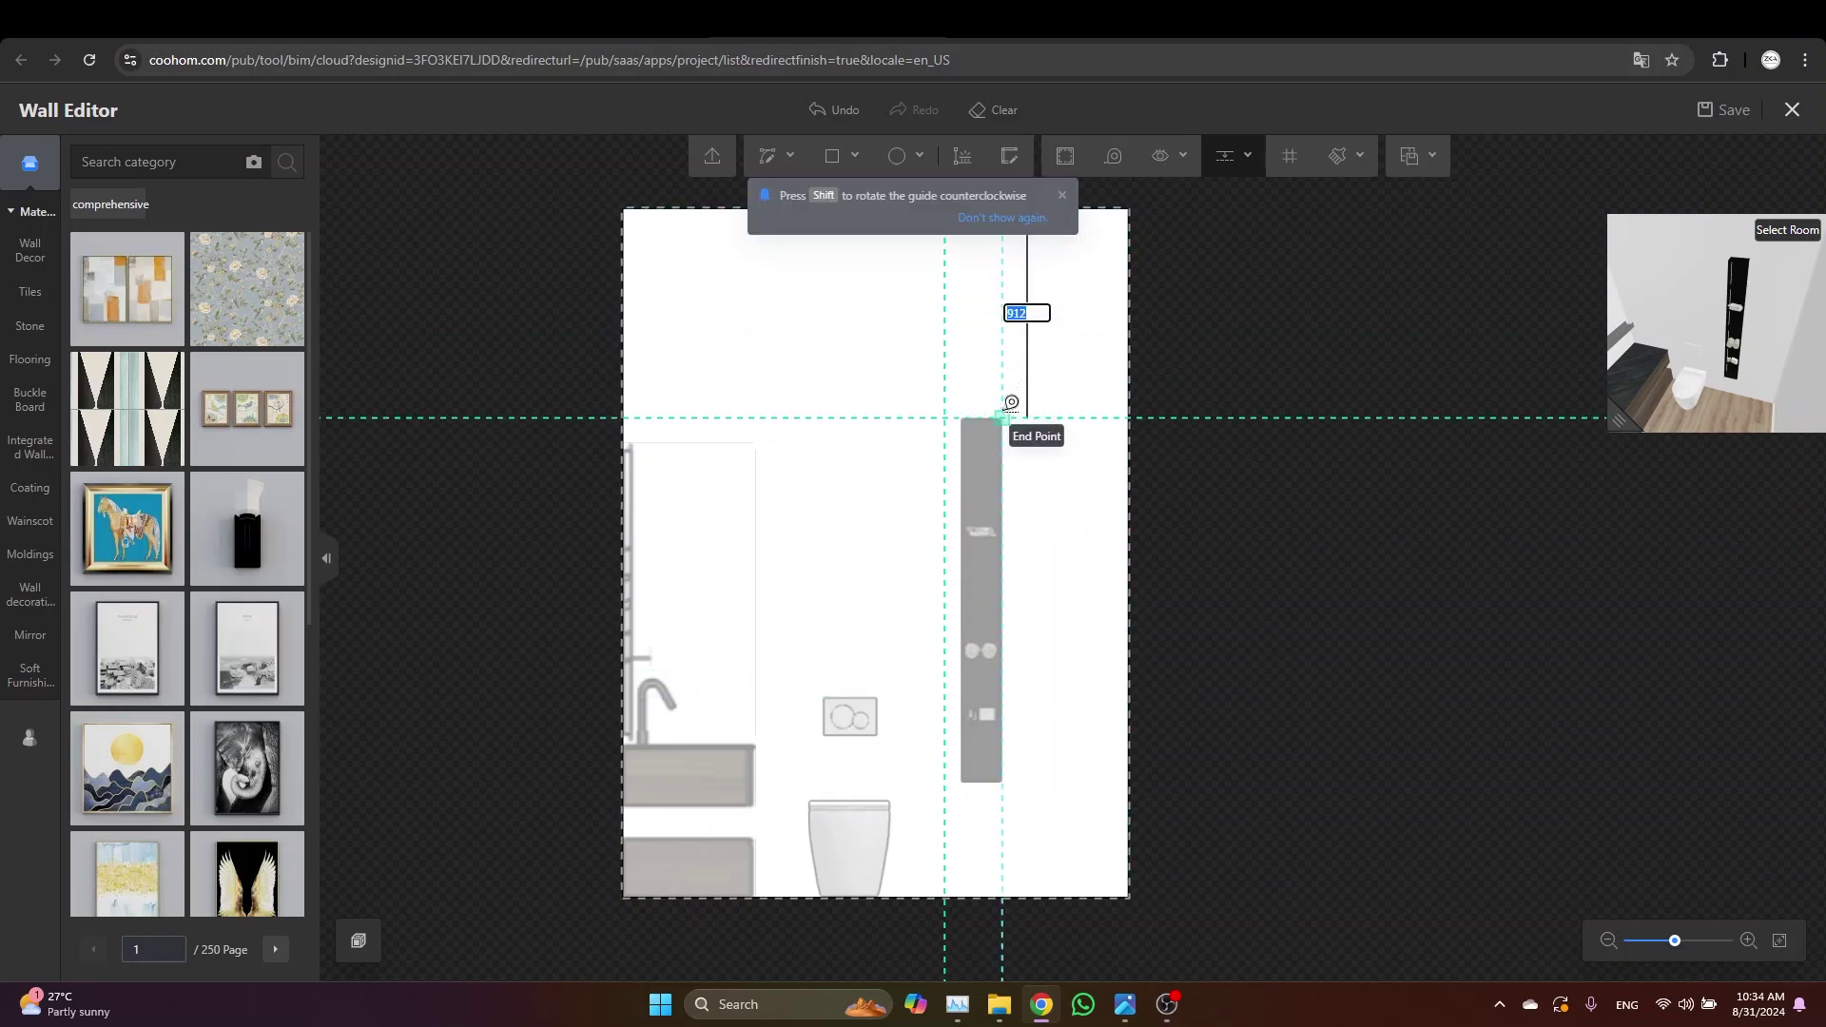
{"action": "left_click", "coordinate": [1004, 415]}
{"action": "left_click", "coordinate": [1054, 897]}
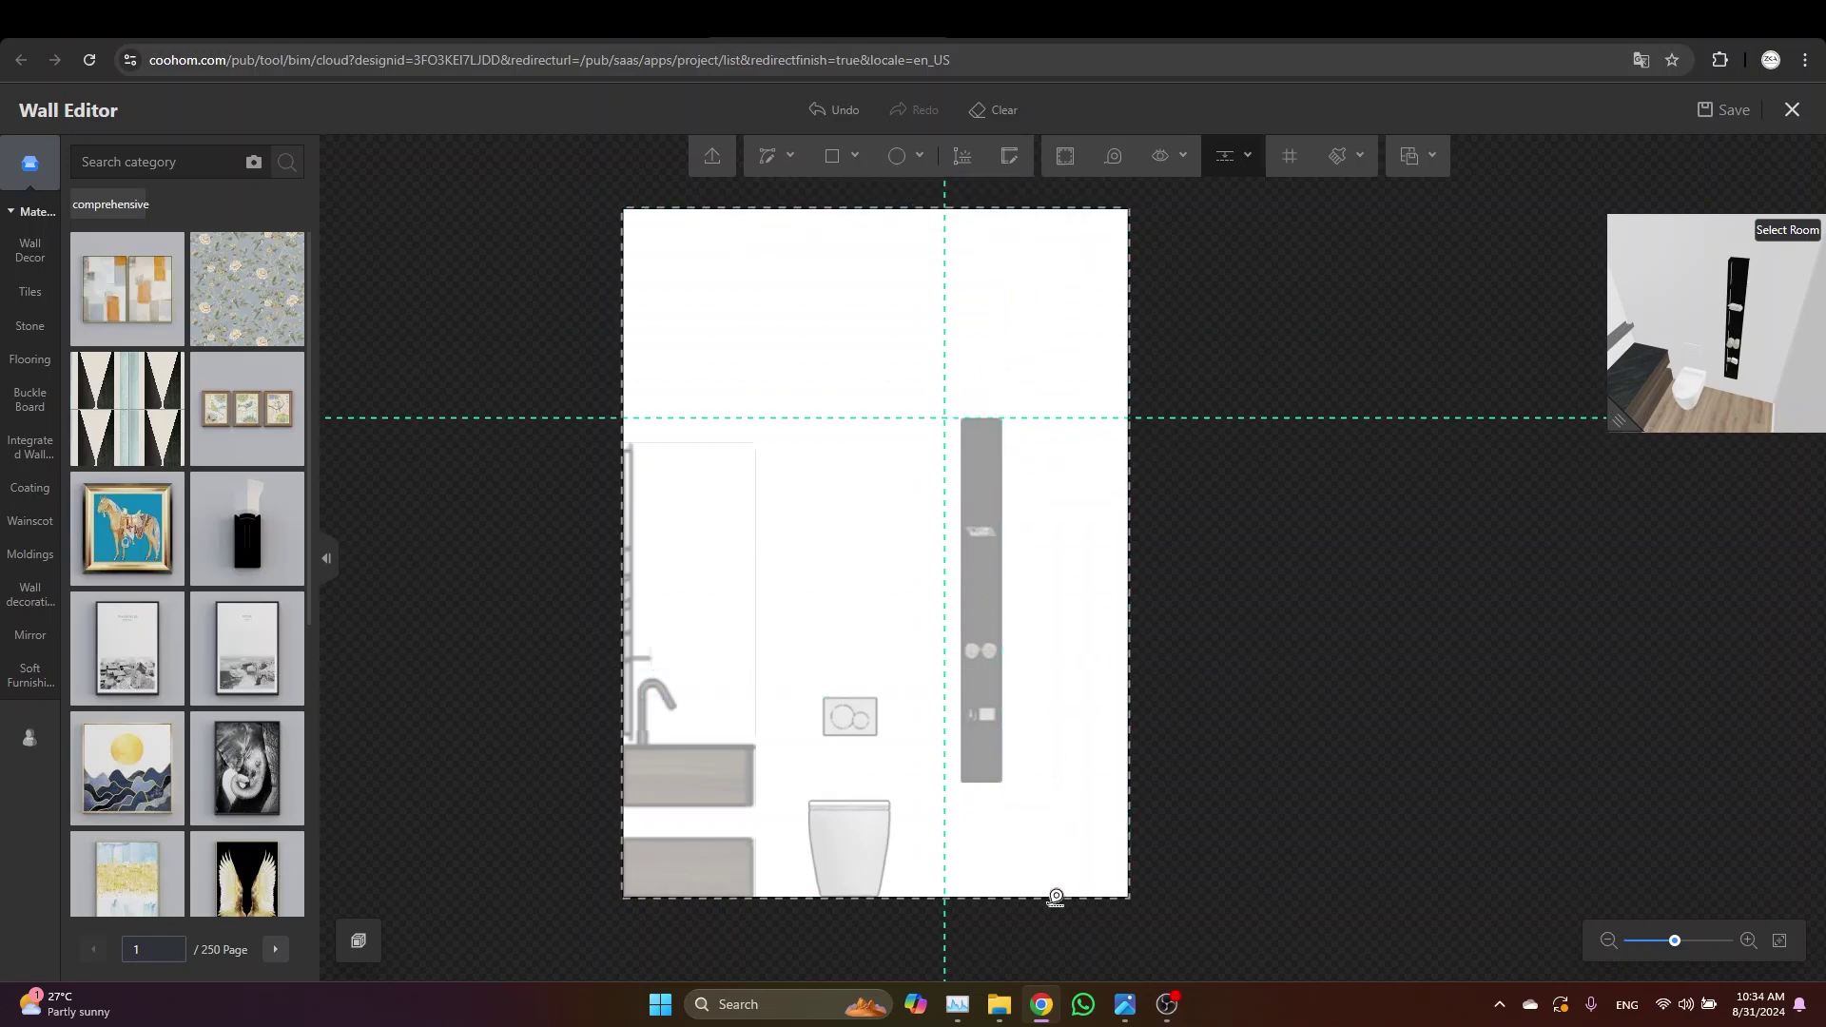
{"action": "left_click", "coordinate": [1004, 782]}
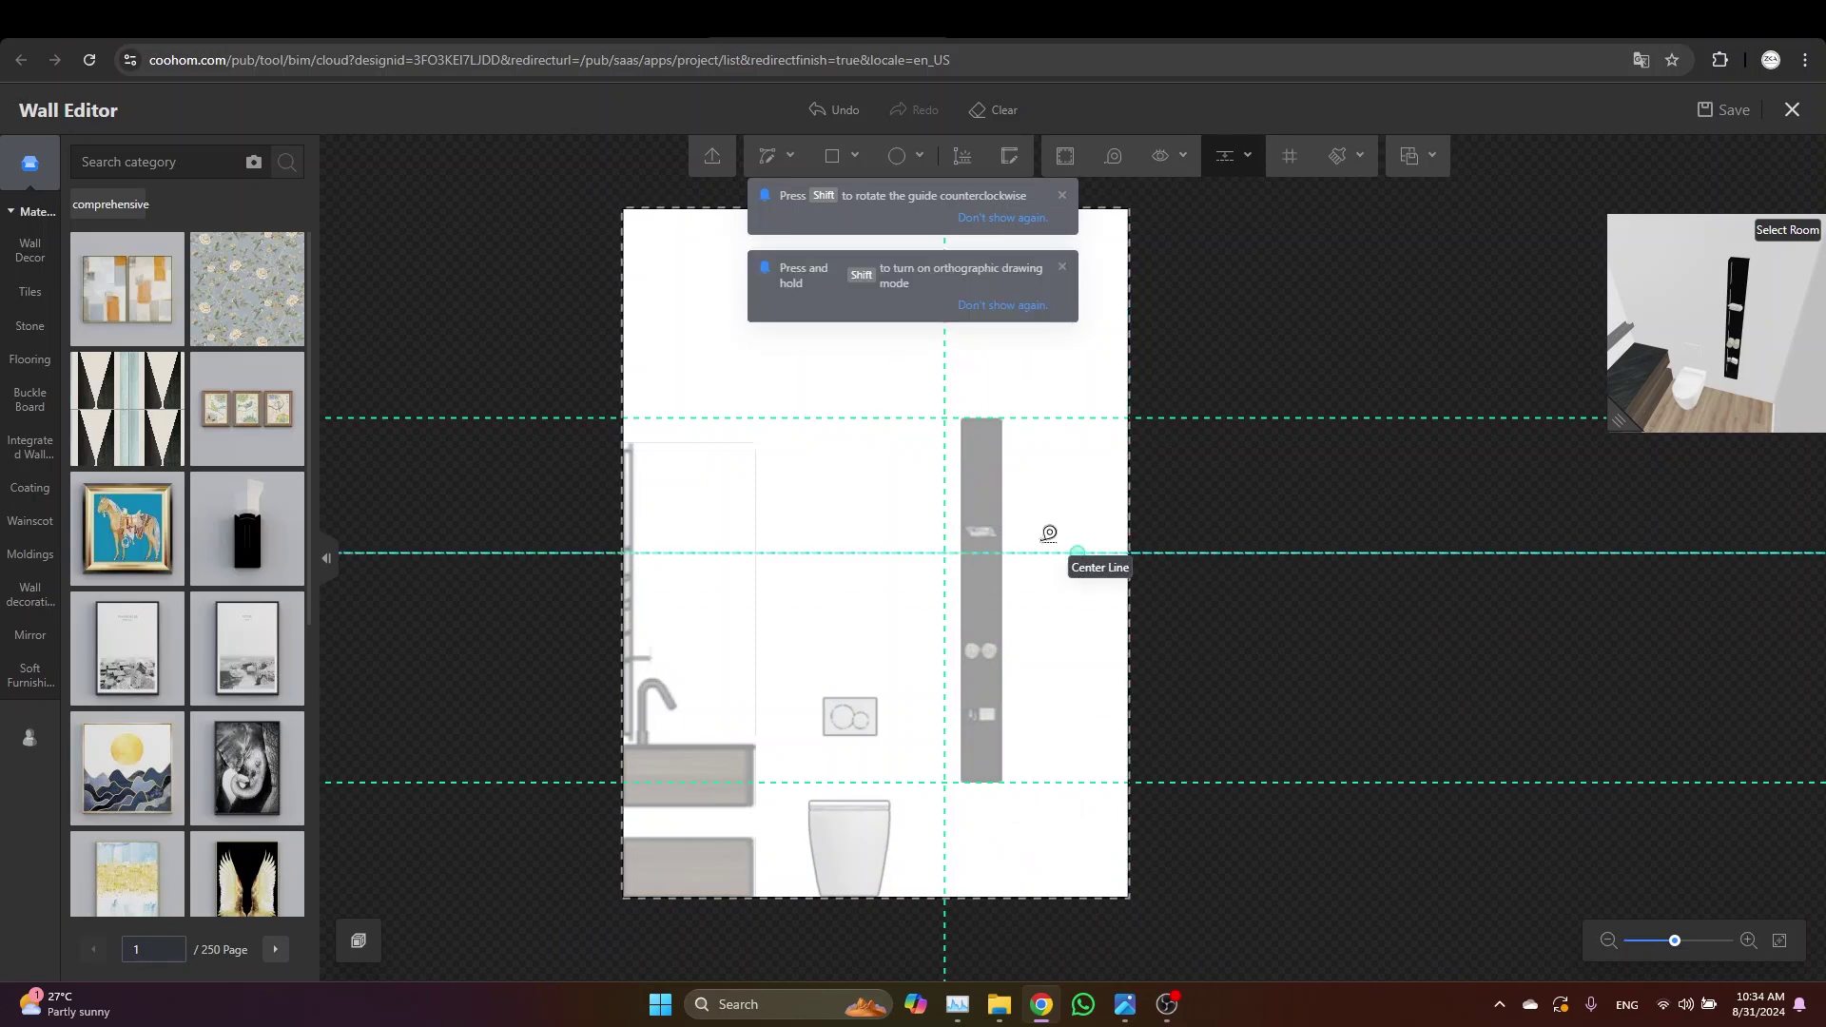
Add vertical guides along the niche's right and left sides
{"action": "scroll", "coordinate": [1104, 559], "scroll_direction": "up", "scroll_amount": 3}
{"action": "left_click", "coordinate": [1140, 441]}
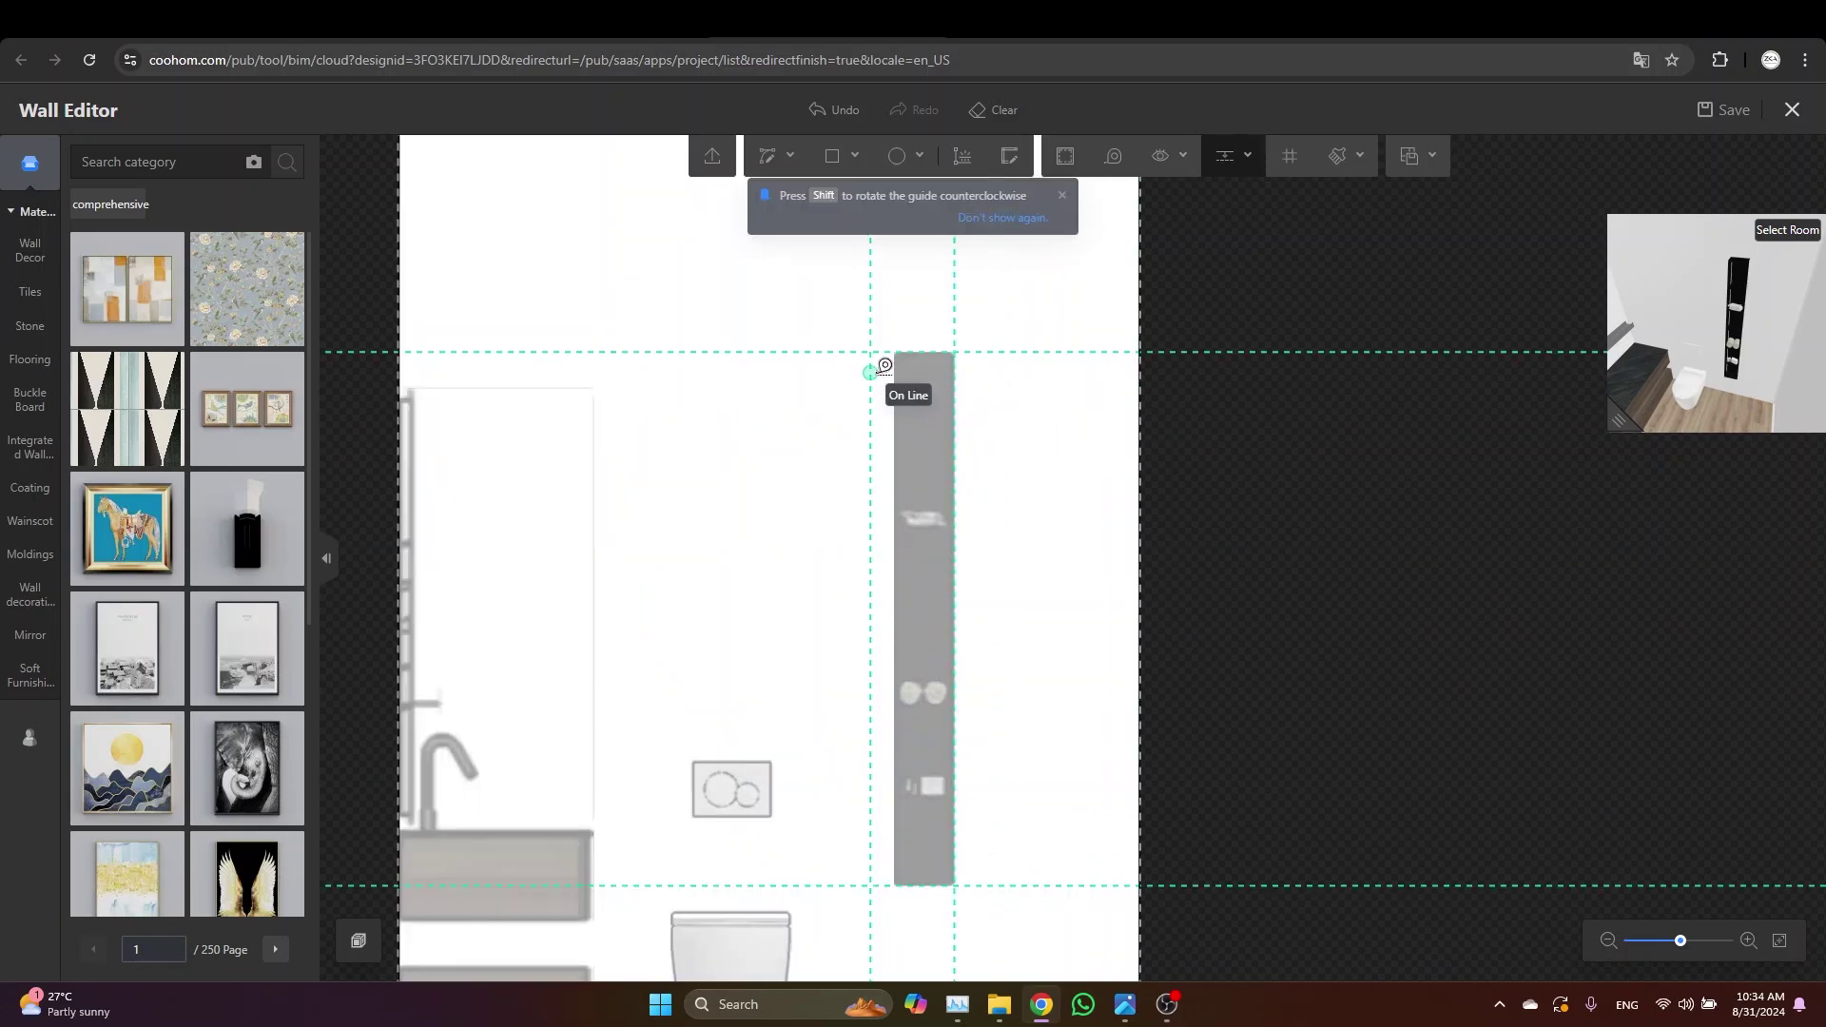
{"action": "scroll", "coordinate": [881, 367], "scroll_direction": "up", "scroll_amount": 3}
{"action": "left_click", "coordinate": [868, 399]}
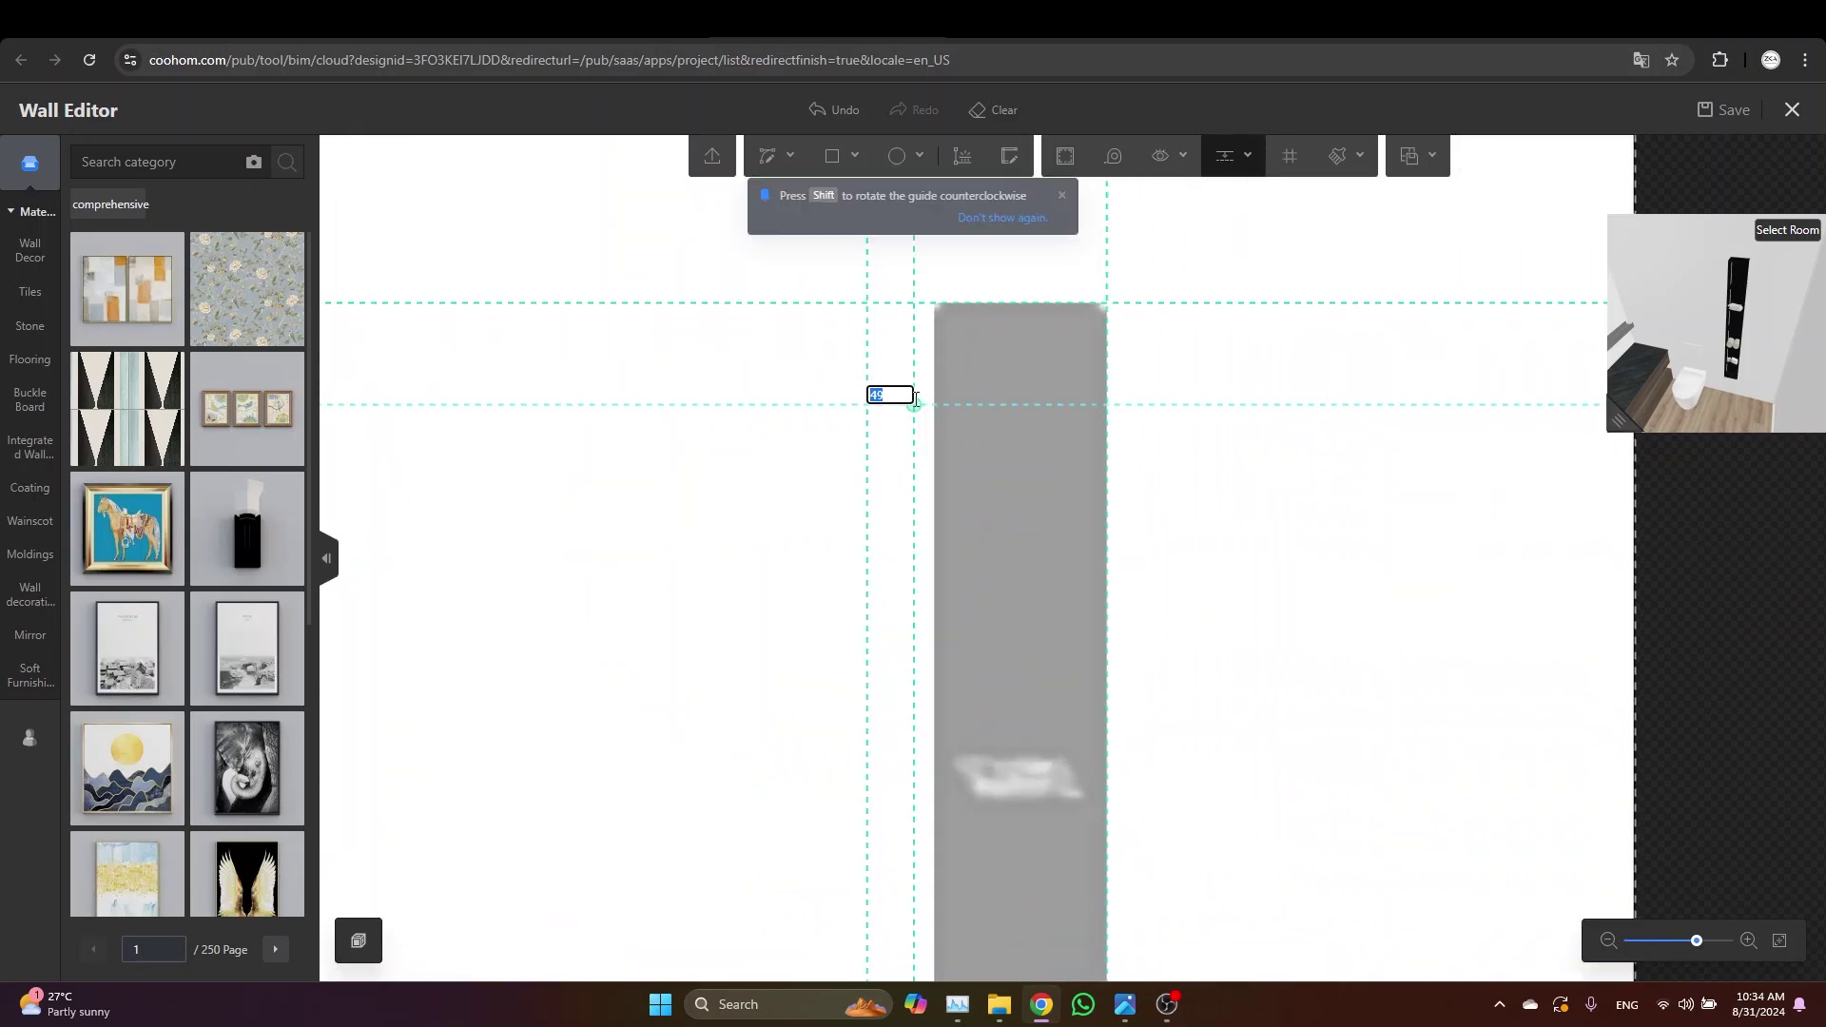
{"action": "left_click", "coordinate": [933, 396]}
{"action": "scroll", "coordinate": [1094, 371], "scroll_direction": "down", "scroll_amount": 4}
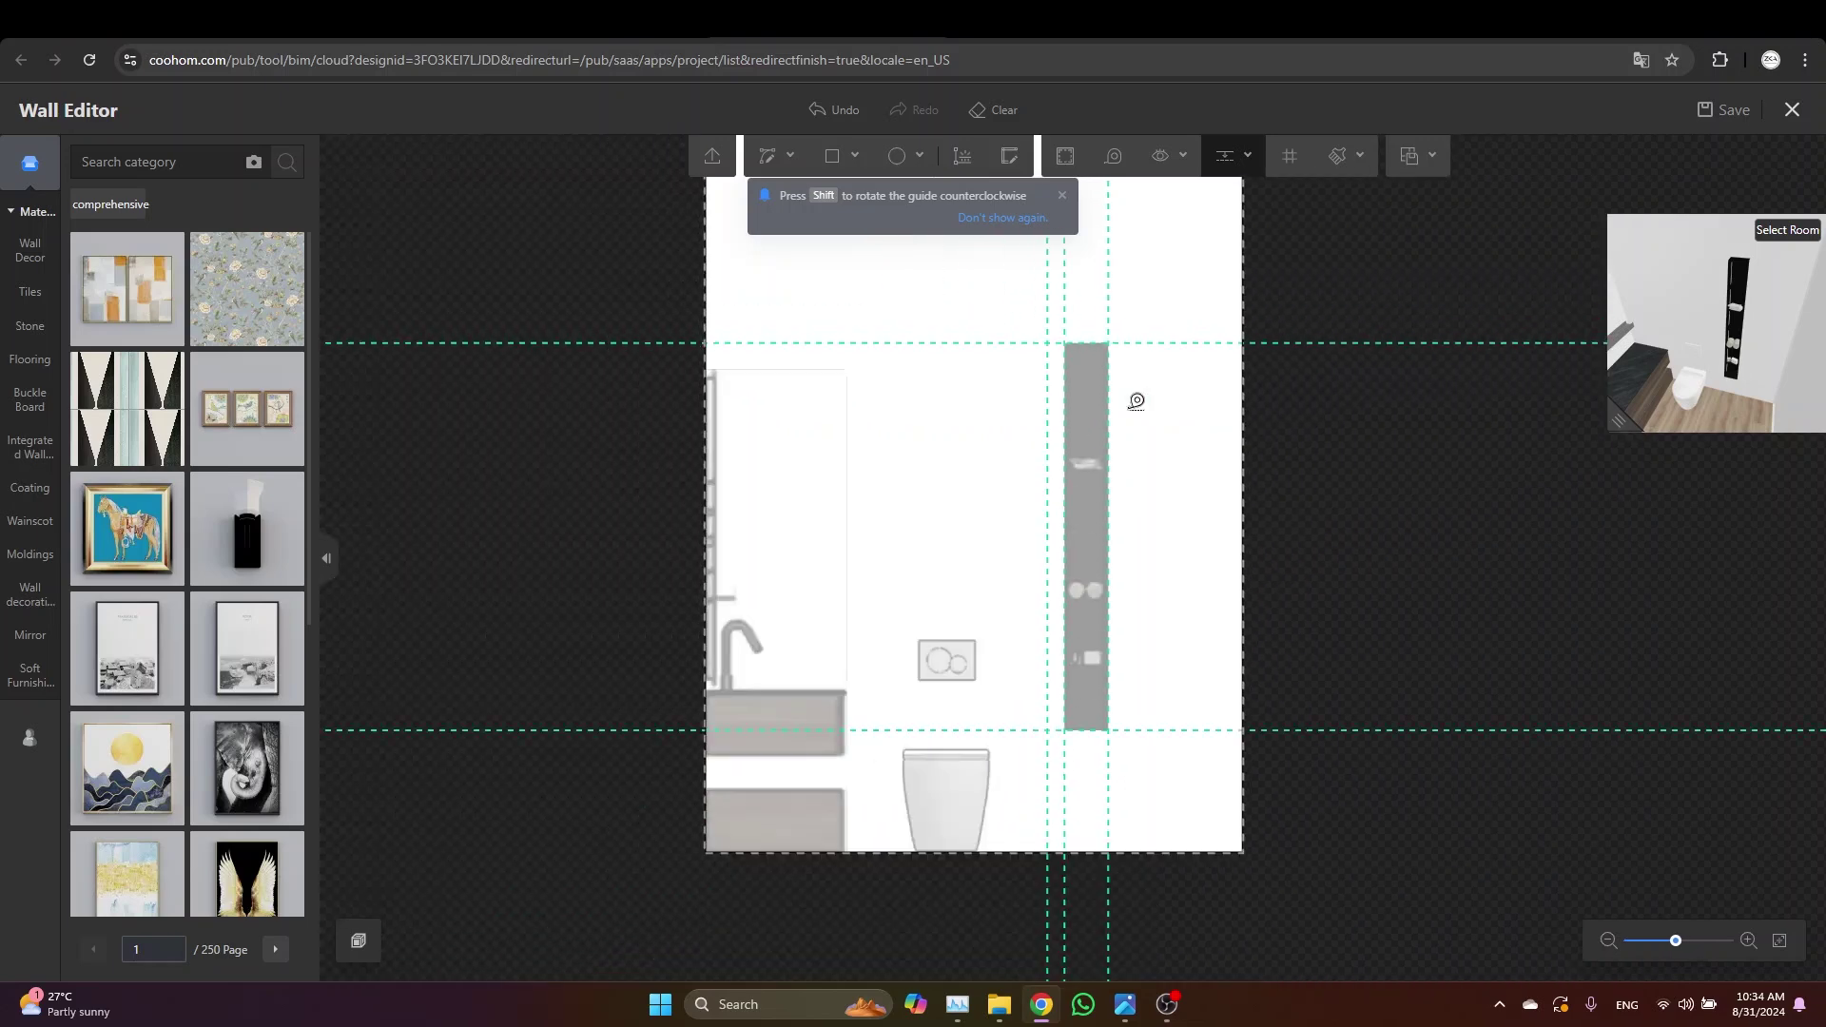
Draw an 800 × 3000 mm rectangle from the 800 mm guide at the wall's top to the wall's lower right corner
{"action": "left_click", "coordinate": [855, 156]}
{"action": "left_click", "coordinate": [837, 192]}
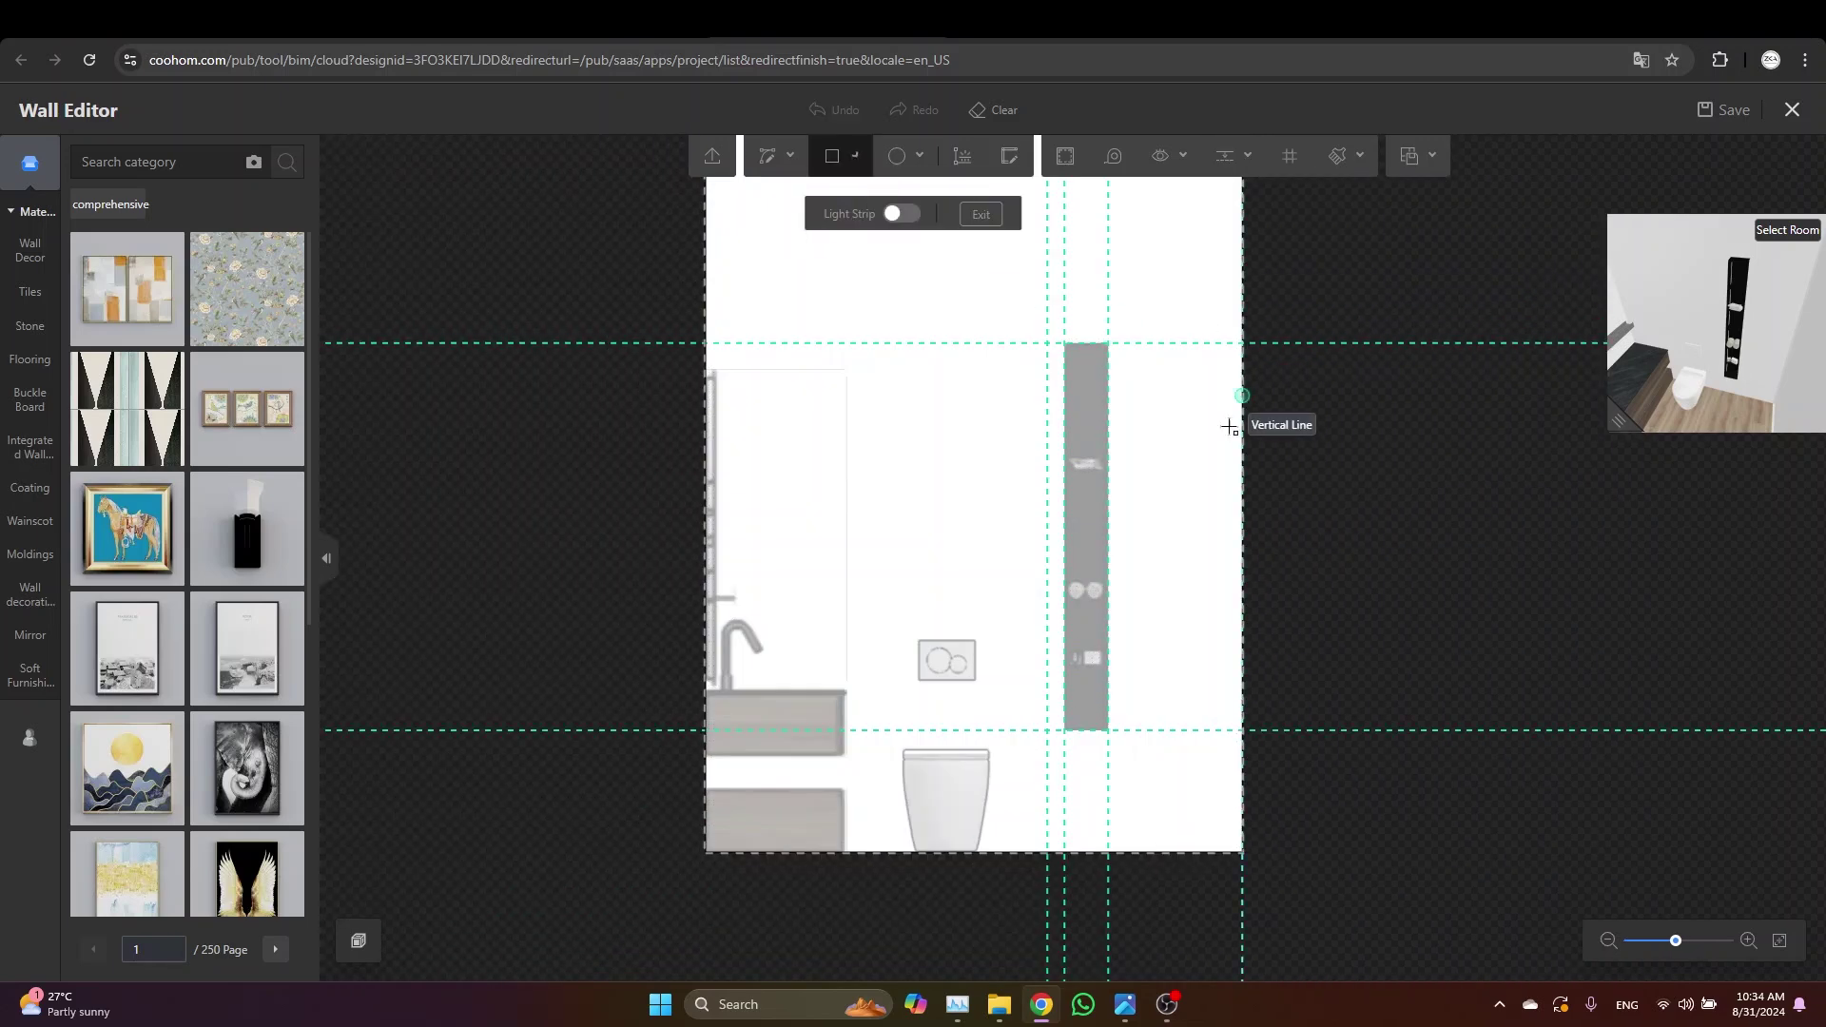
{"action": "scroll", "coordinate": [1223, 343], "scroll_direction": "down", "scroll_amount": 3}
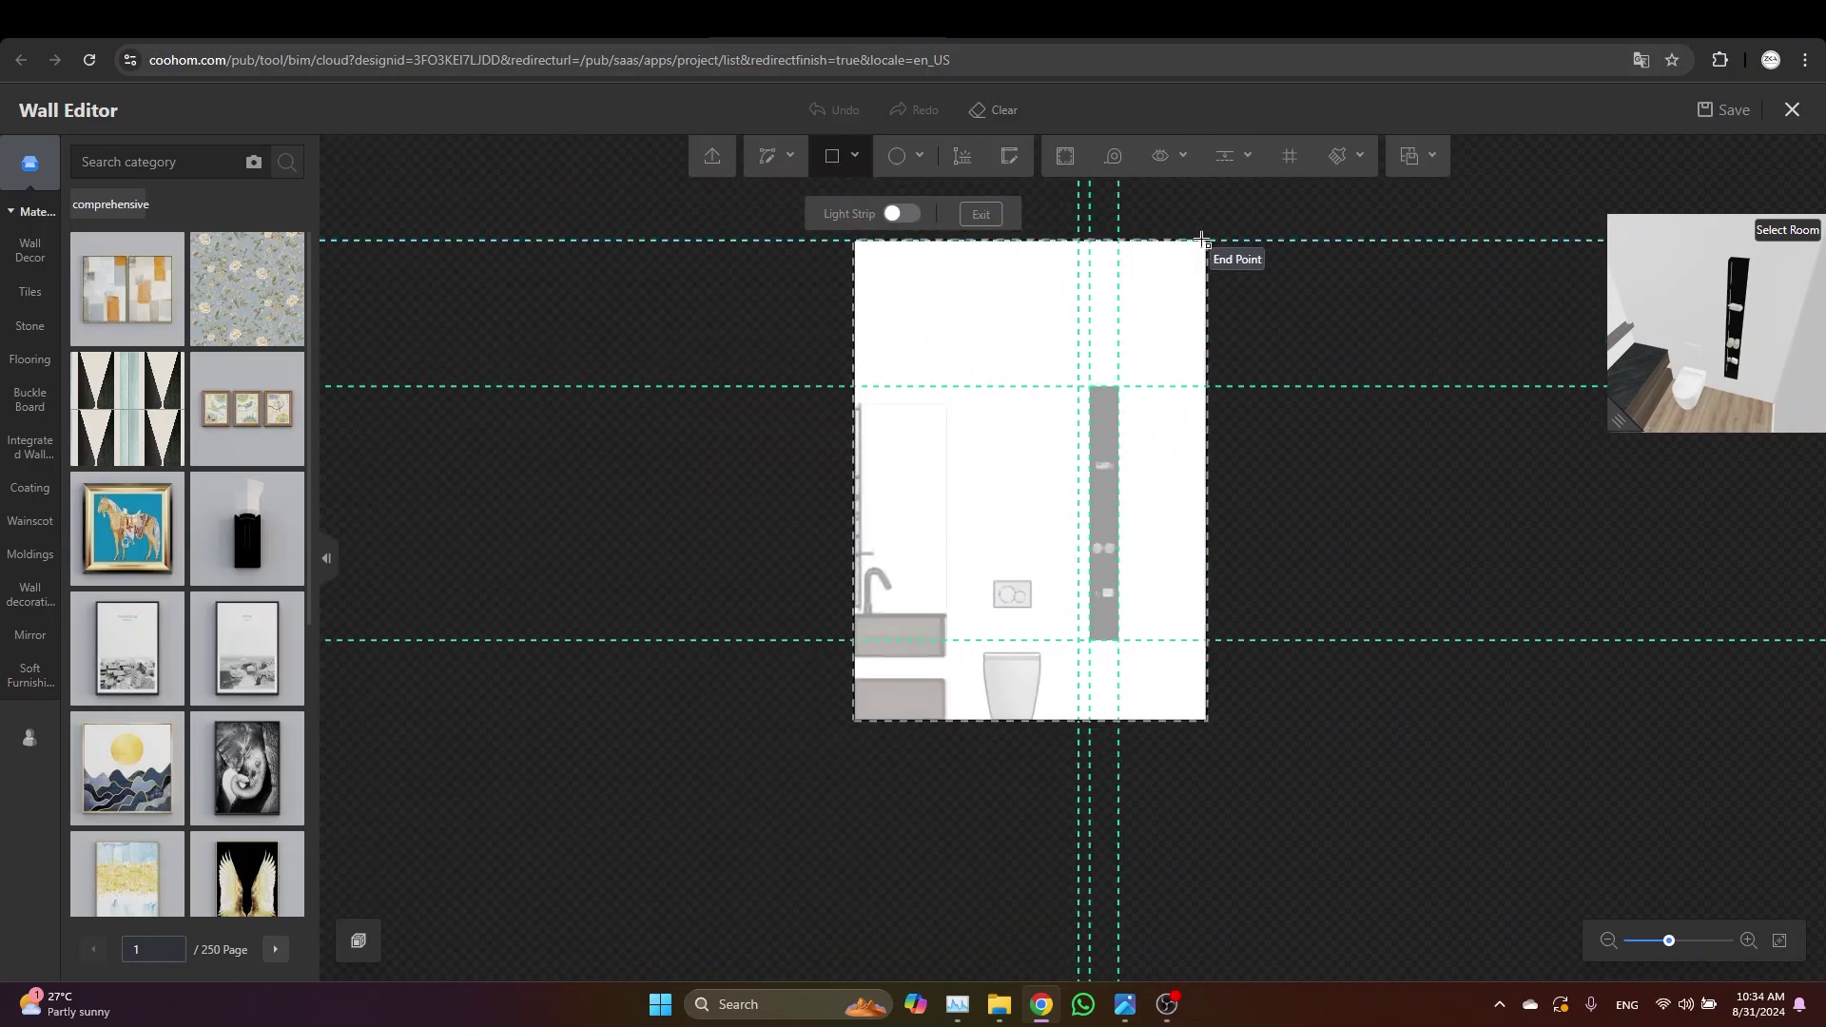
{"action": "left_click", "coordinate": [1079, 240]}
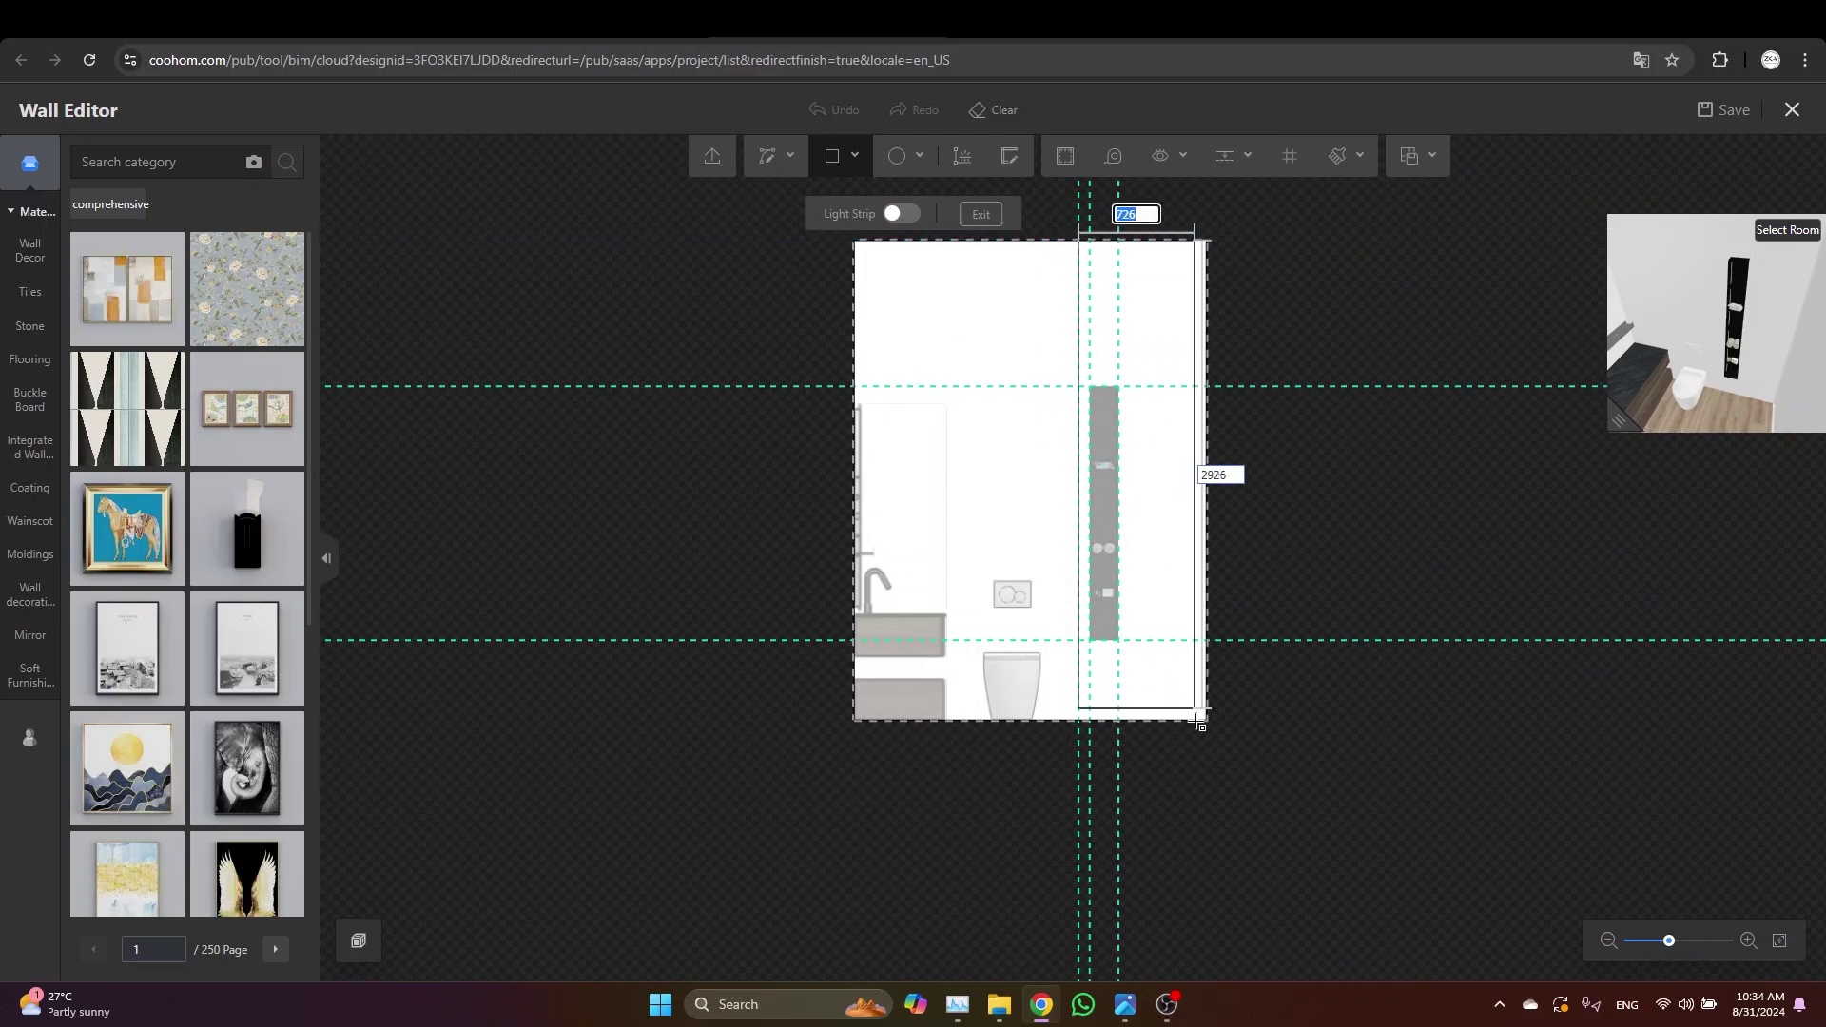
{"action": "scroll", "coordinate": [1236, 725], "scroll_direction": "up", "scroll_amount": 2}
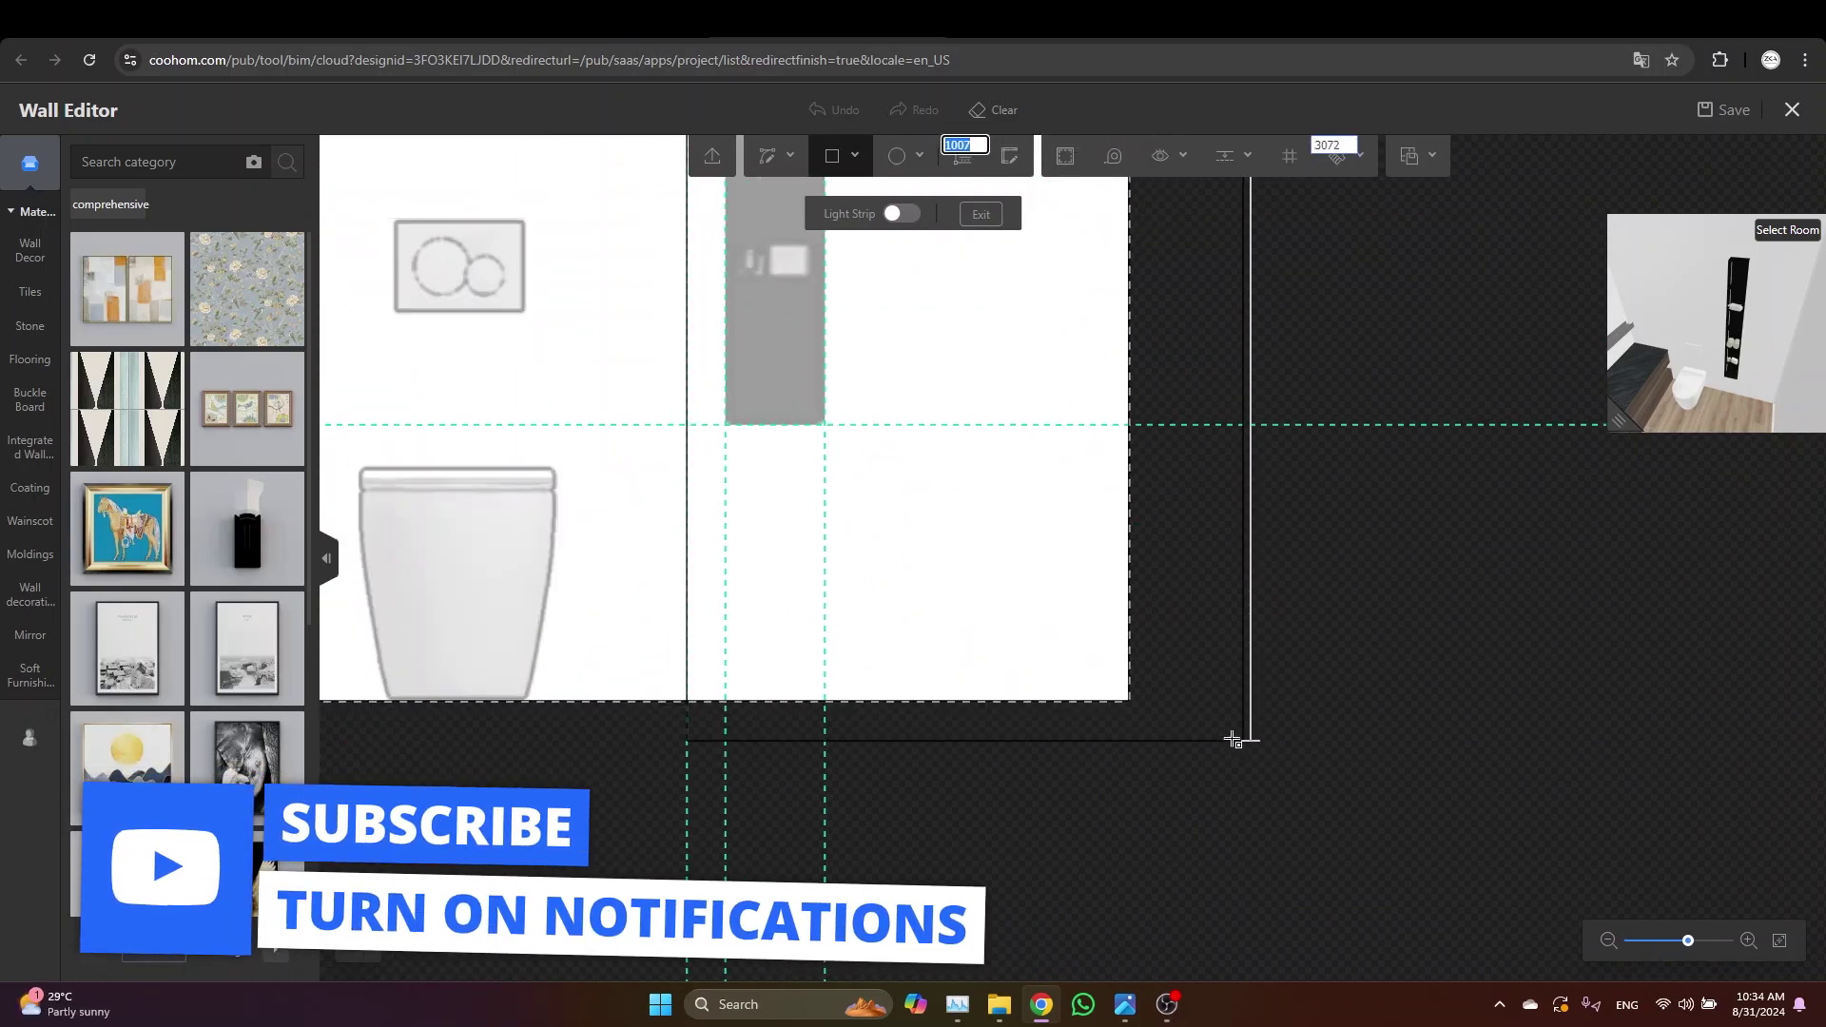
{"action": "scroll", "coordinate": [1130, 702], "scroll_direction": "up", "scroll_amount": 2}
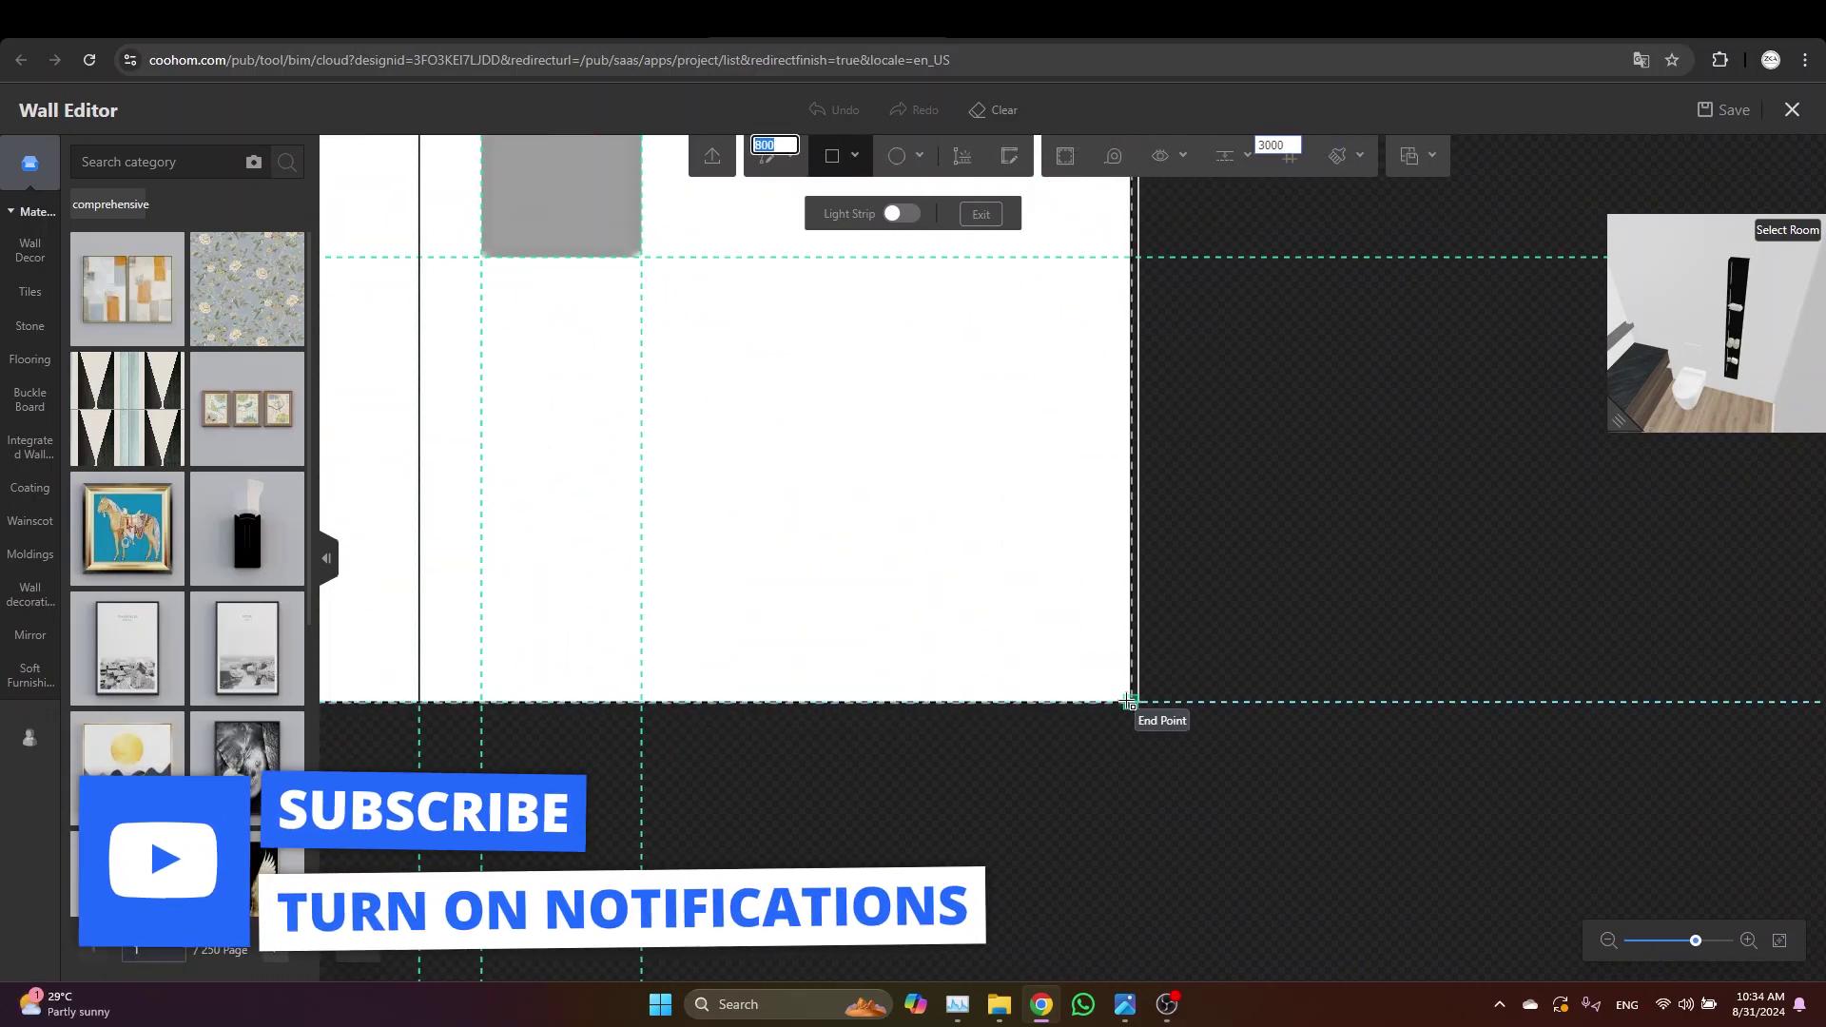
Draw a 180 × 1588 mm rectangle over the niche between its guides and finish the rectangle tool
{"action": "scroll", "coordinate": [1210, 772], "scroll_direction": "down", "scroll_amount": 2}
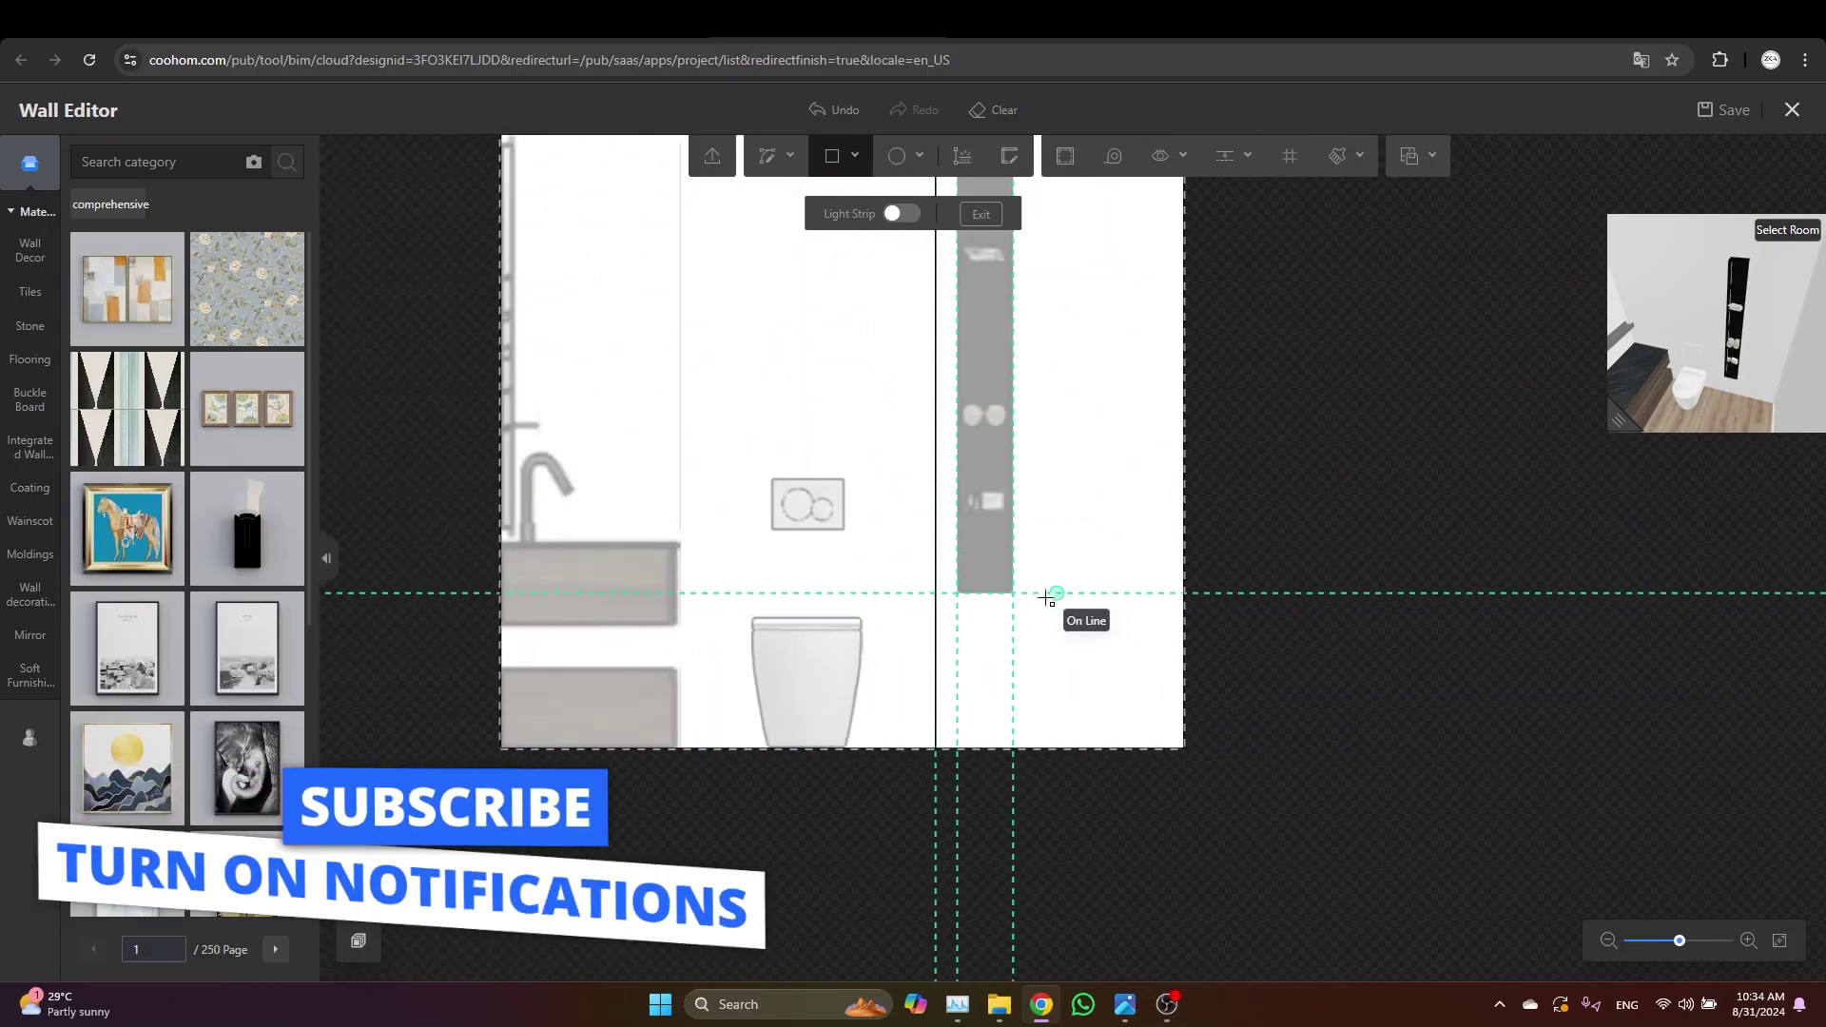
{"action": "scroll", "coordinate": [1025, 703], "scroll_direction": "down", "scroll_amount": 1}
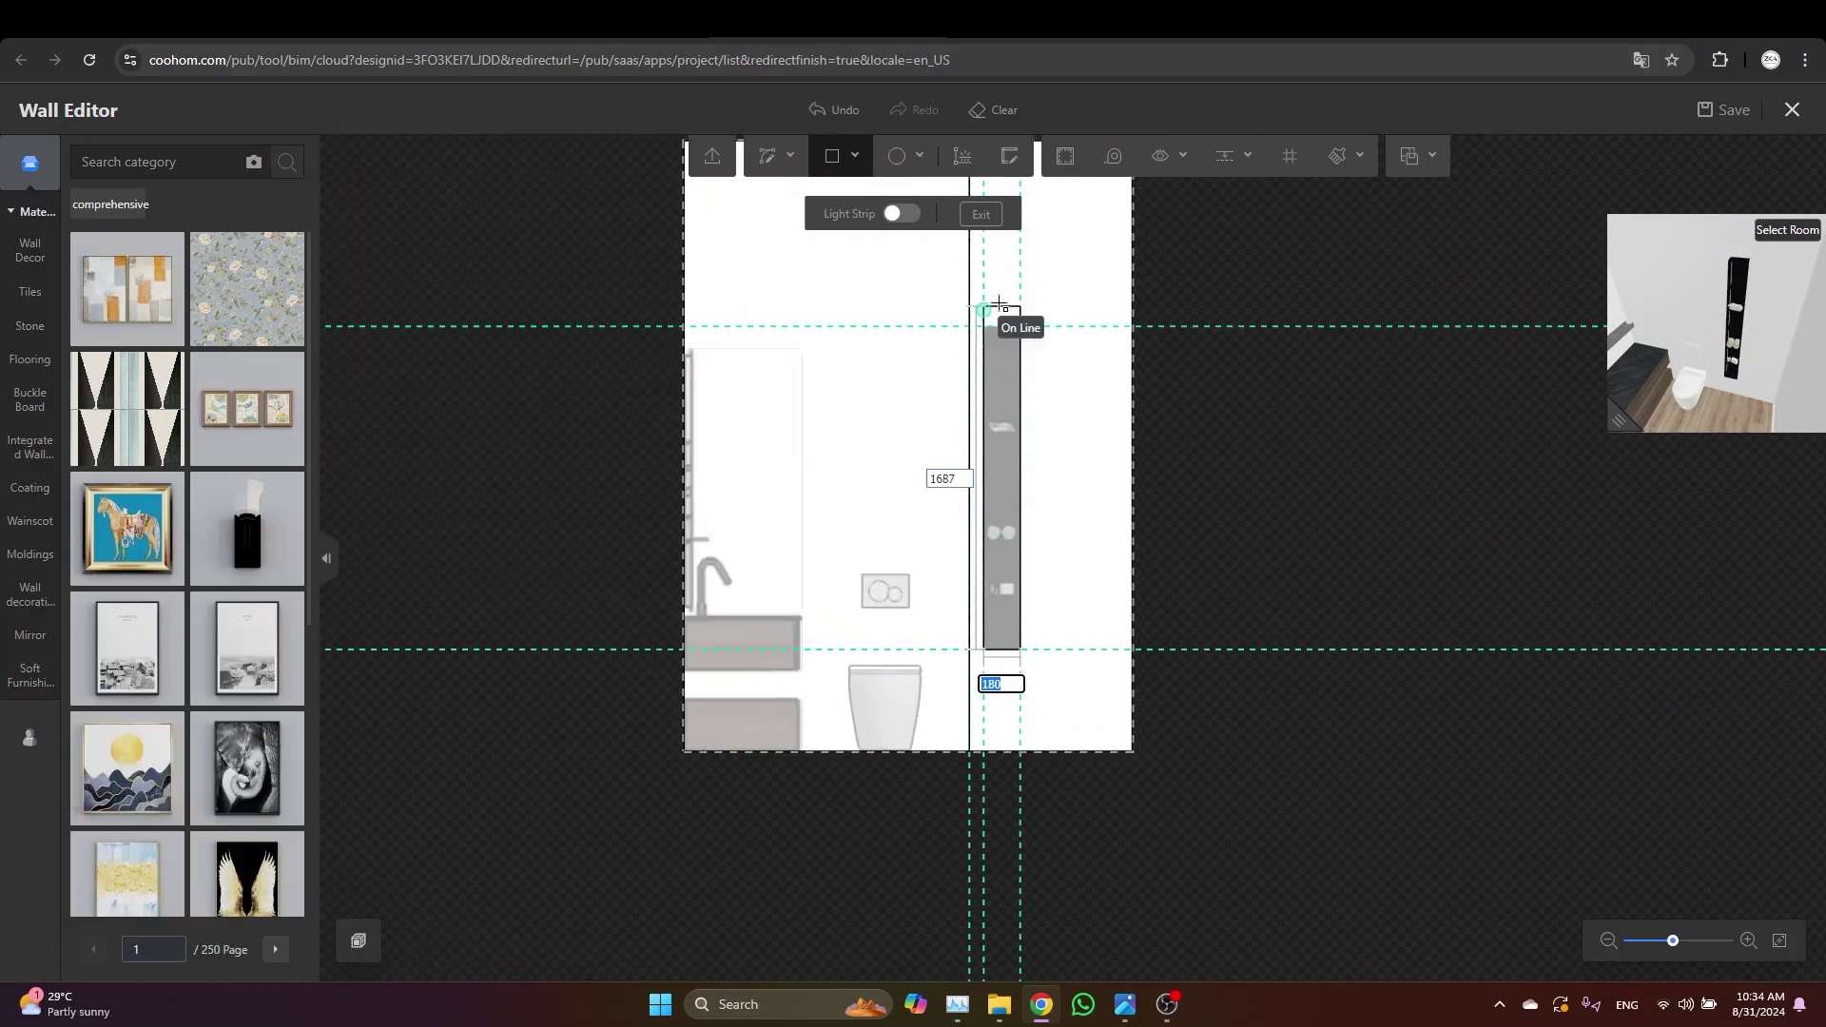
{"action": "scroll", "coordinate": [1016, 319], "scroll_direction": "up", "scroll_amount": 3}
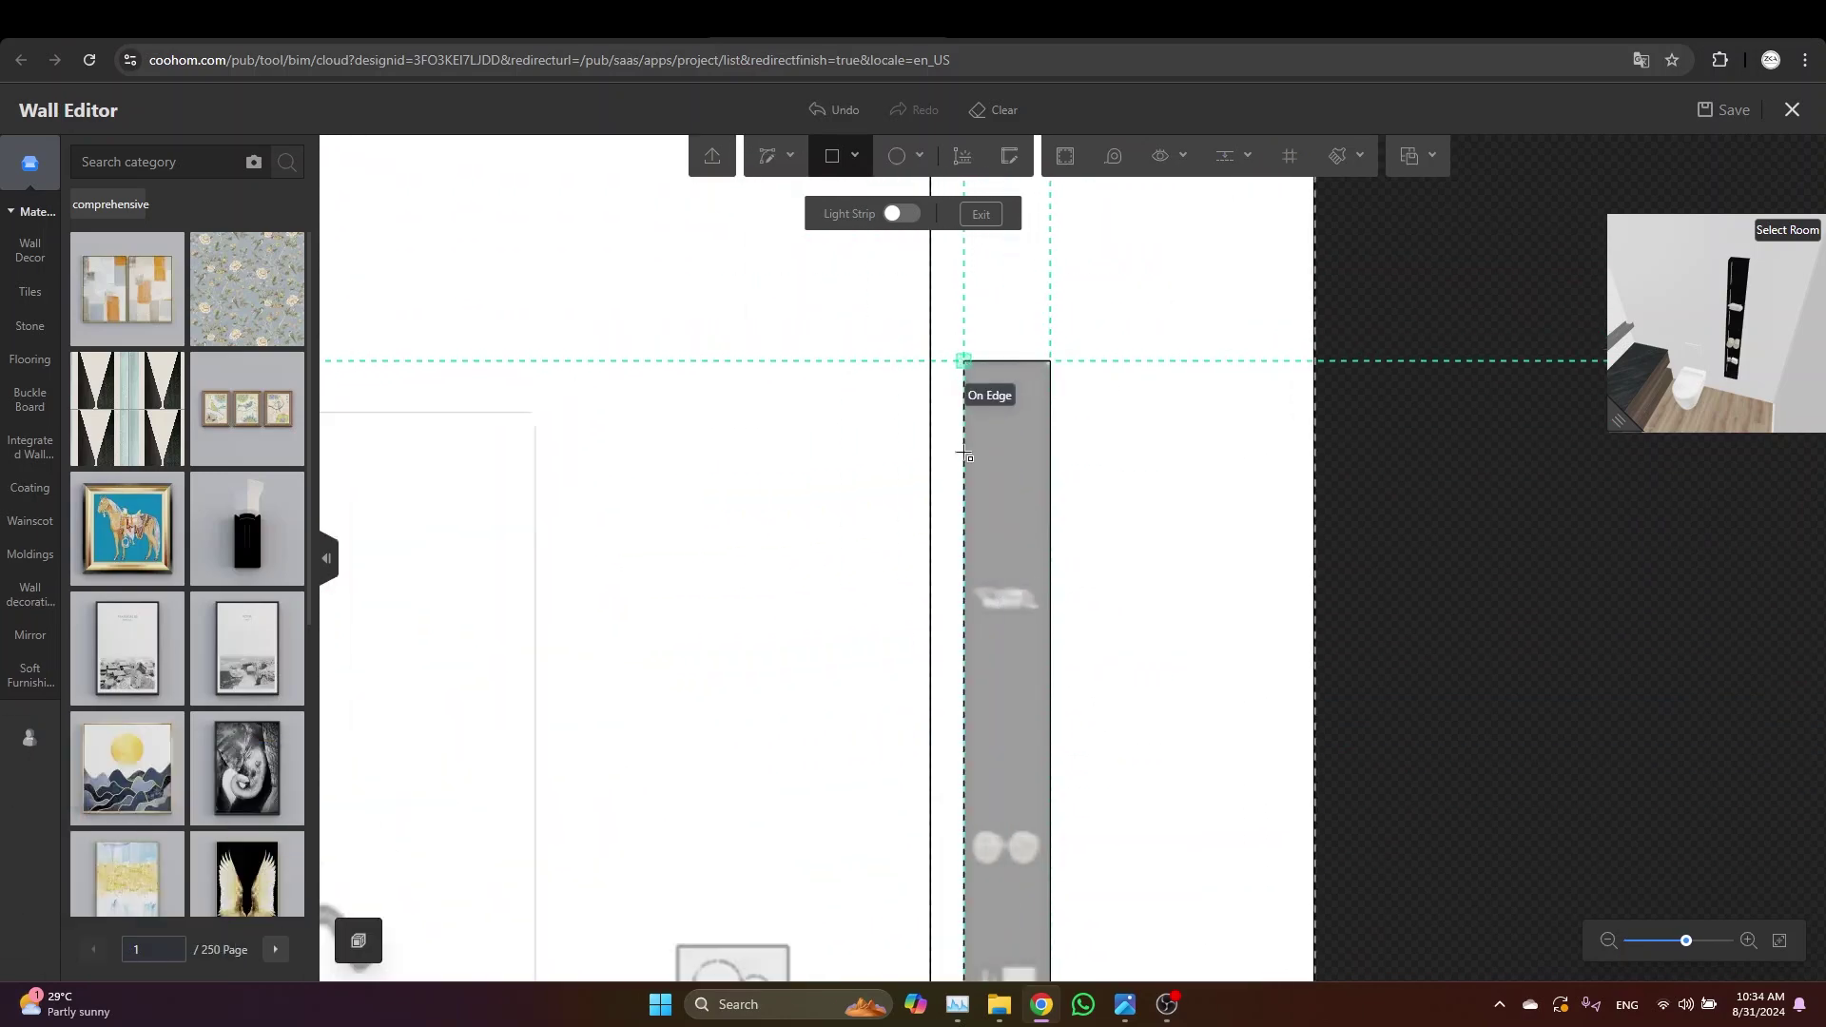
{"action": "scroll", "coordinate": [968, 489], "scroll_direction": "down", "scroll_amount": 3}
{"action": "key", "text": "Escape"}
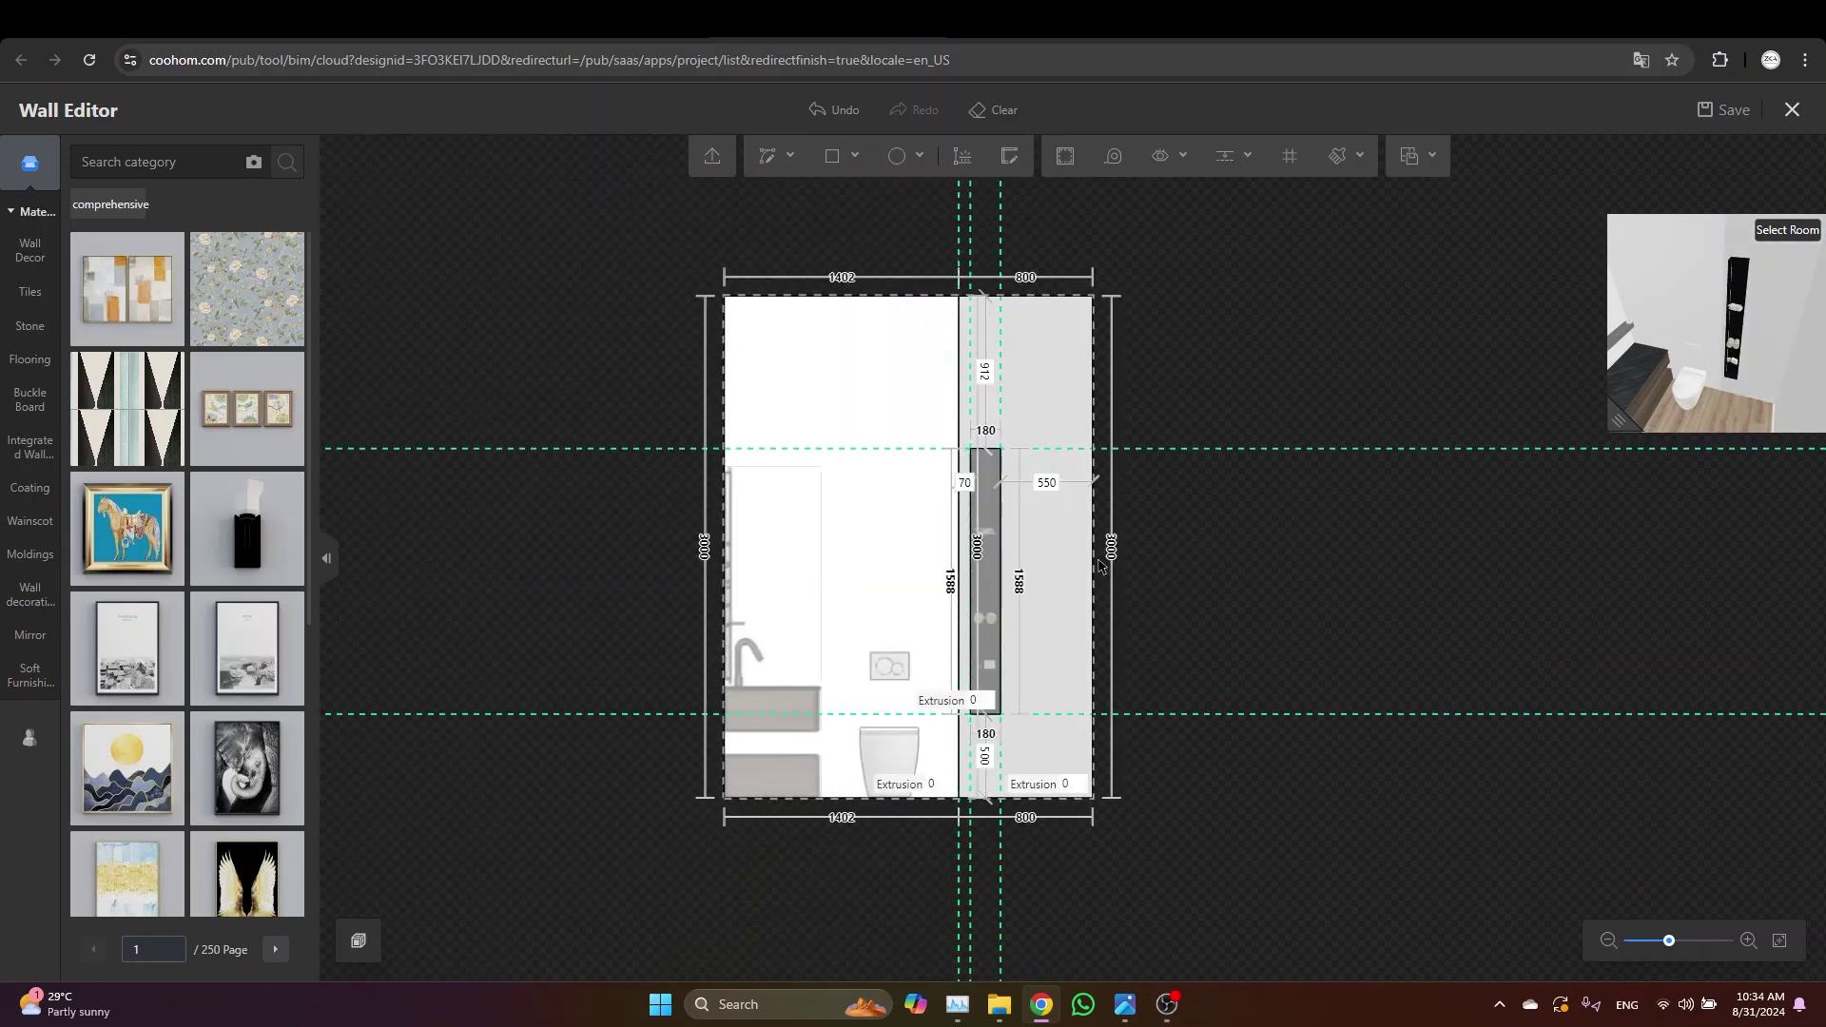
Set the extrusion of the 800 mm wide wall area around the niche to 120 mm and inspect it in the enlarged 3D preview
{"action": "left_click", "coordinate": [1049, 549]}
{"action": "scroll", "coordinate": [1080, 599], "scroll_direction": "up", "scroll_amount": 2}
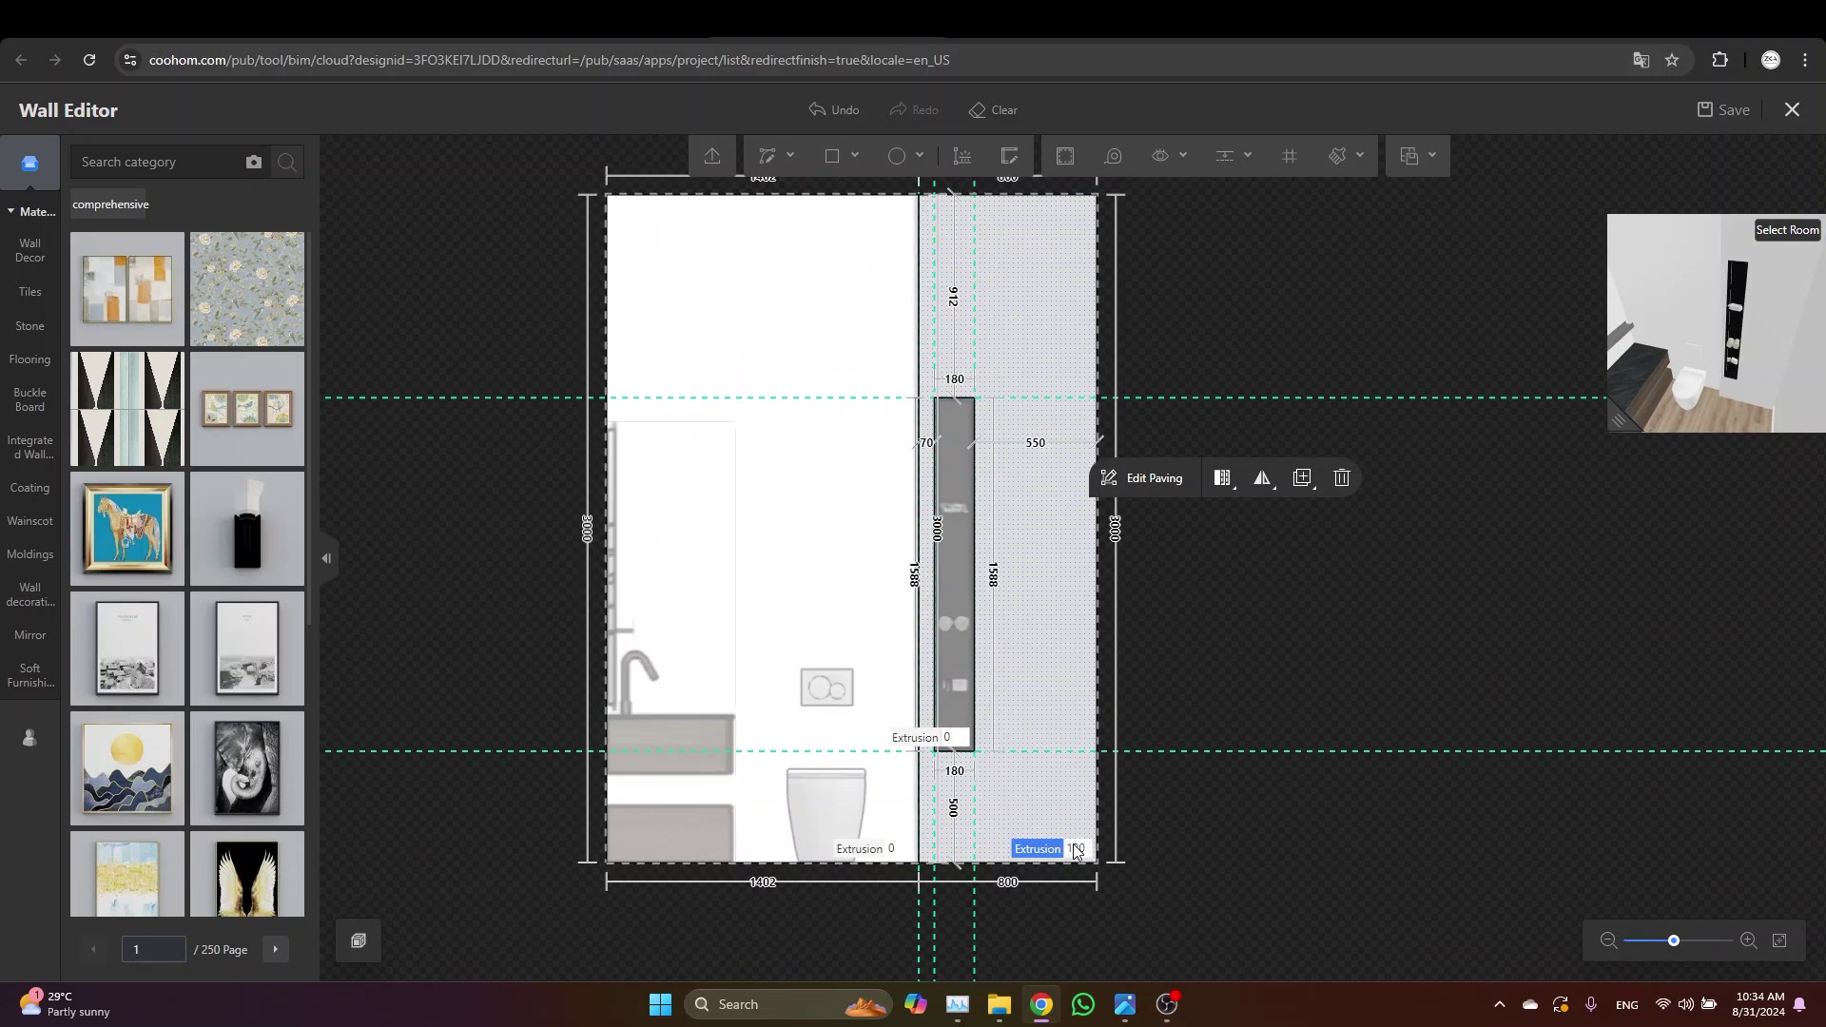
{"action": "left_click_drag", "start_coordinate": [1729, 378], "coordinate": [1599, 343]}
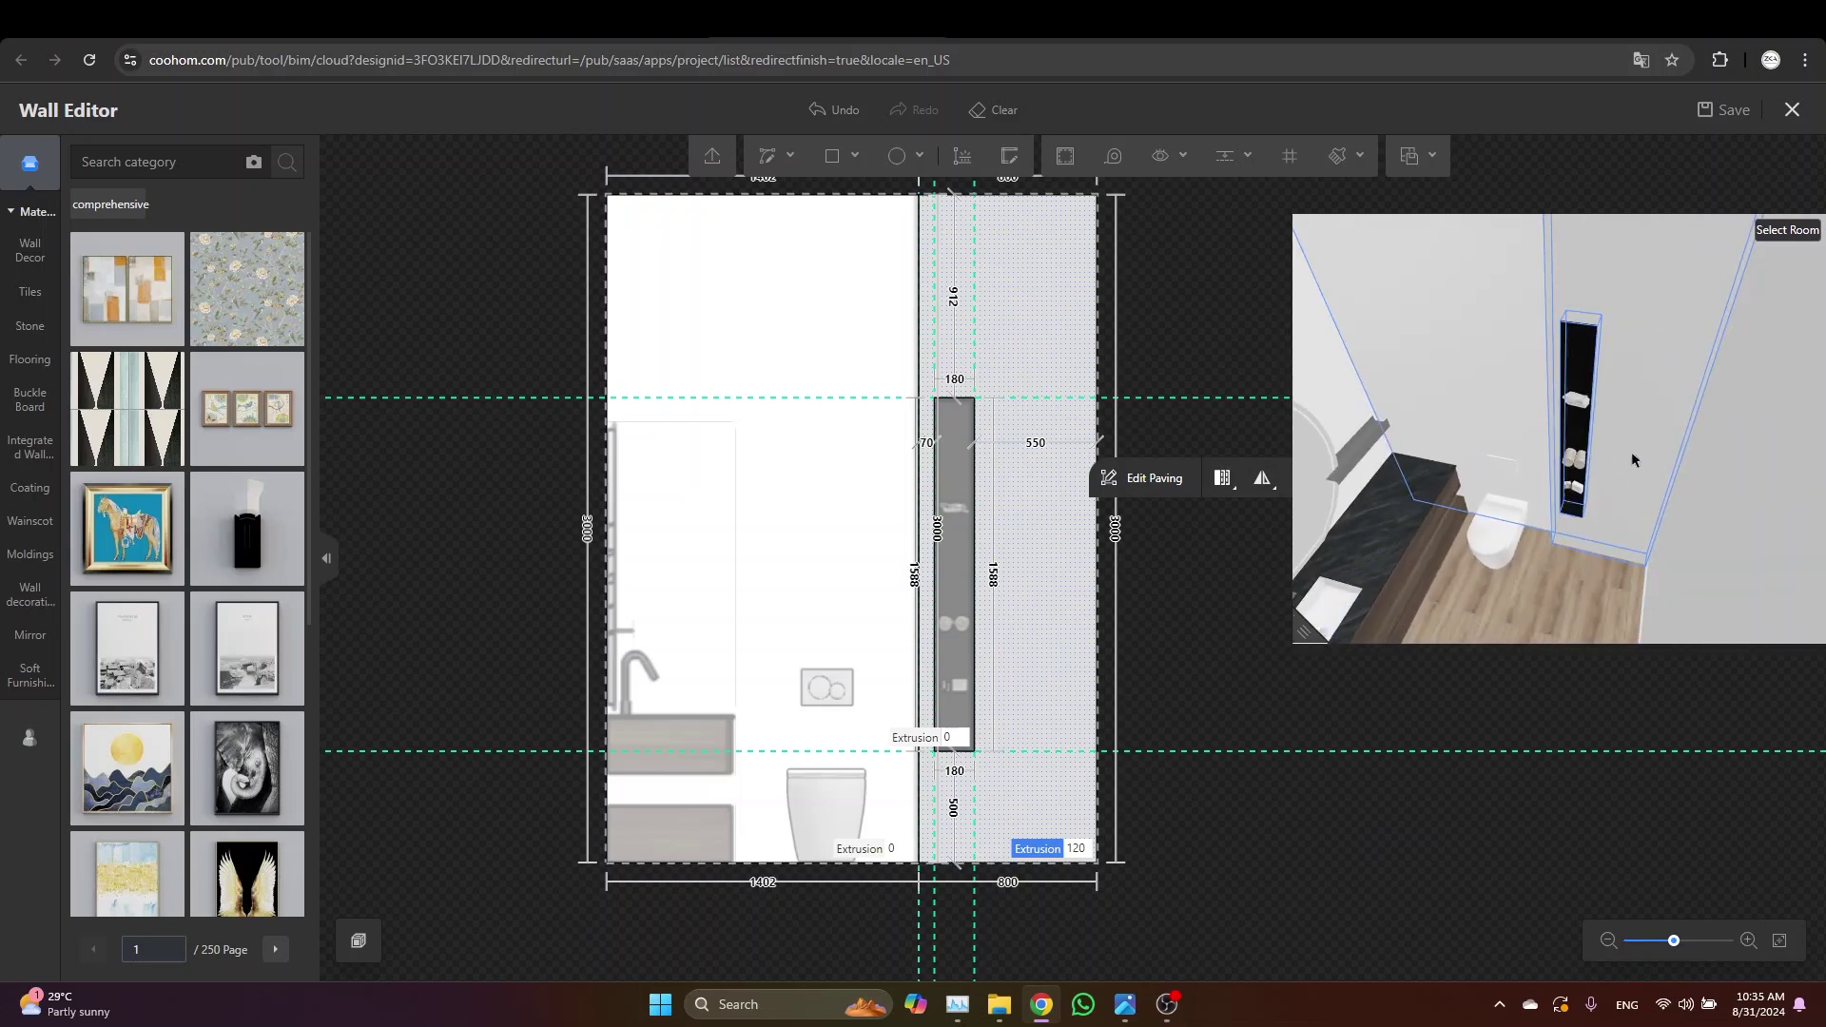
{"action": "left_click_drag", "start_coordinate": [1495, 557], "coordinate": [1604, 531]}
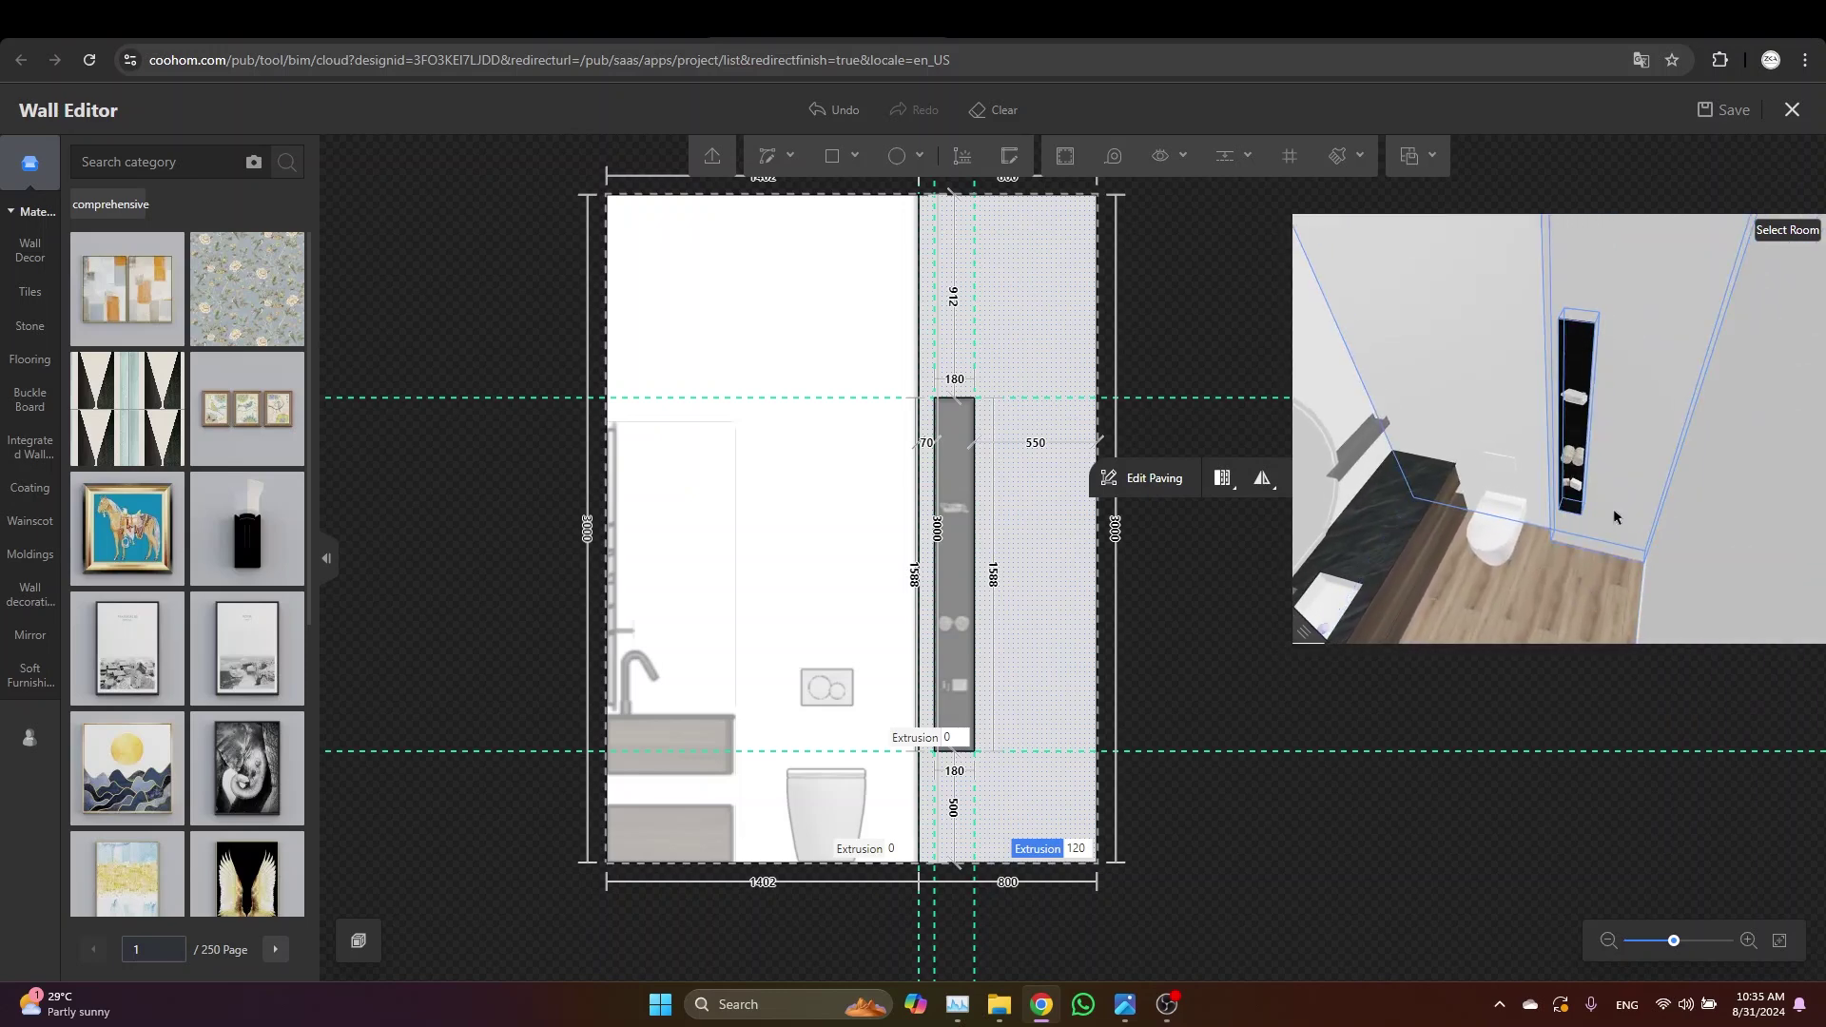
Save the extruded wall section, leave the Wall Editor and return to the 2D floor plan at the bathroom
{"action": "left_click", "coordinate": [1732, 110]}
{"action": "left_click", "coordinate": [1791, 112]}
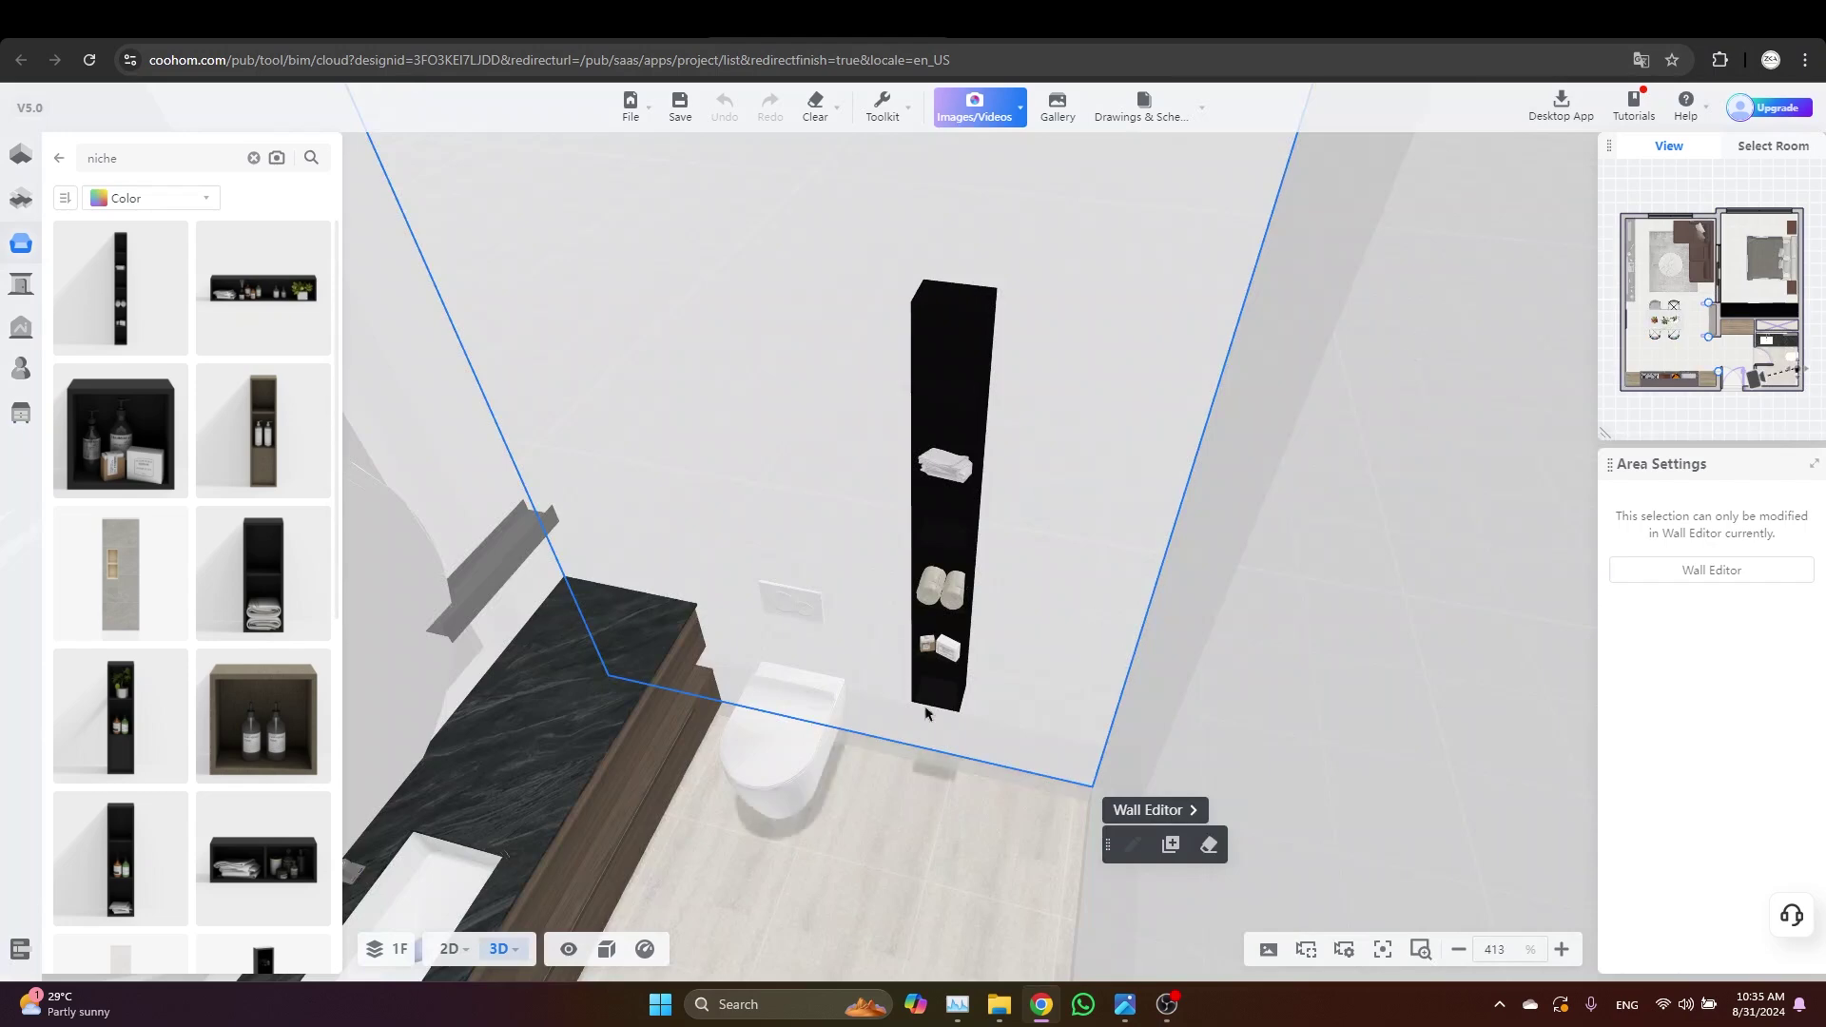
{"action": "left_click", "coordinate": [449, 949]}
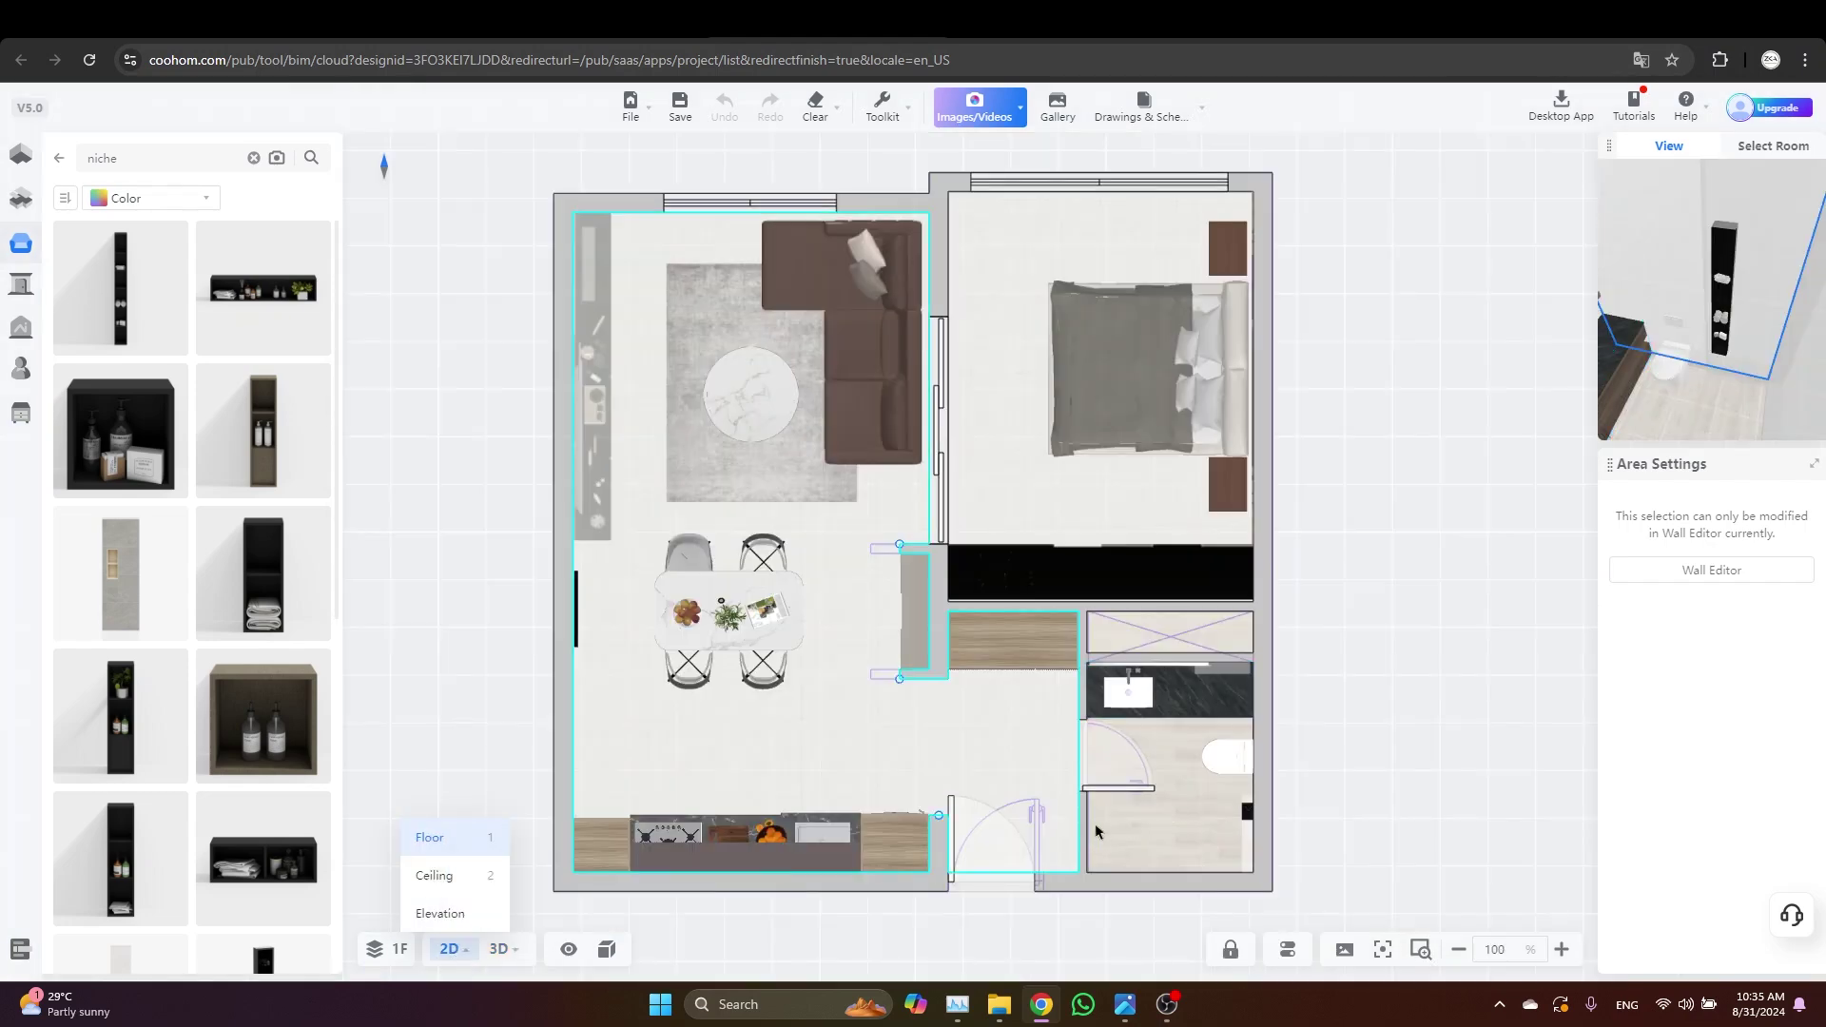
{"action": "scroll", "coordinate": [1095, 830], "scroll_direction": "up", "scroll_amount": 3}
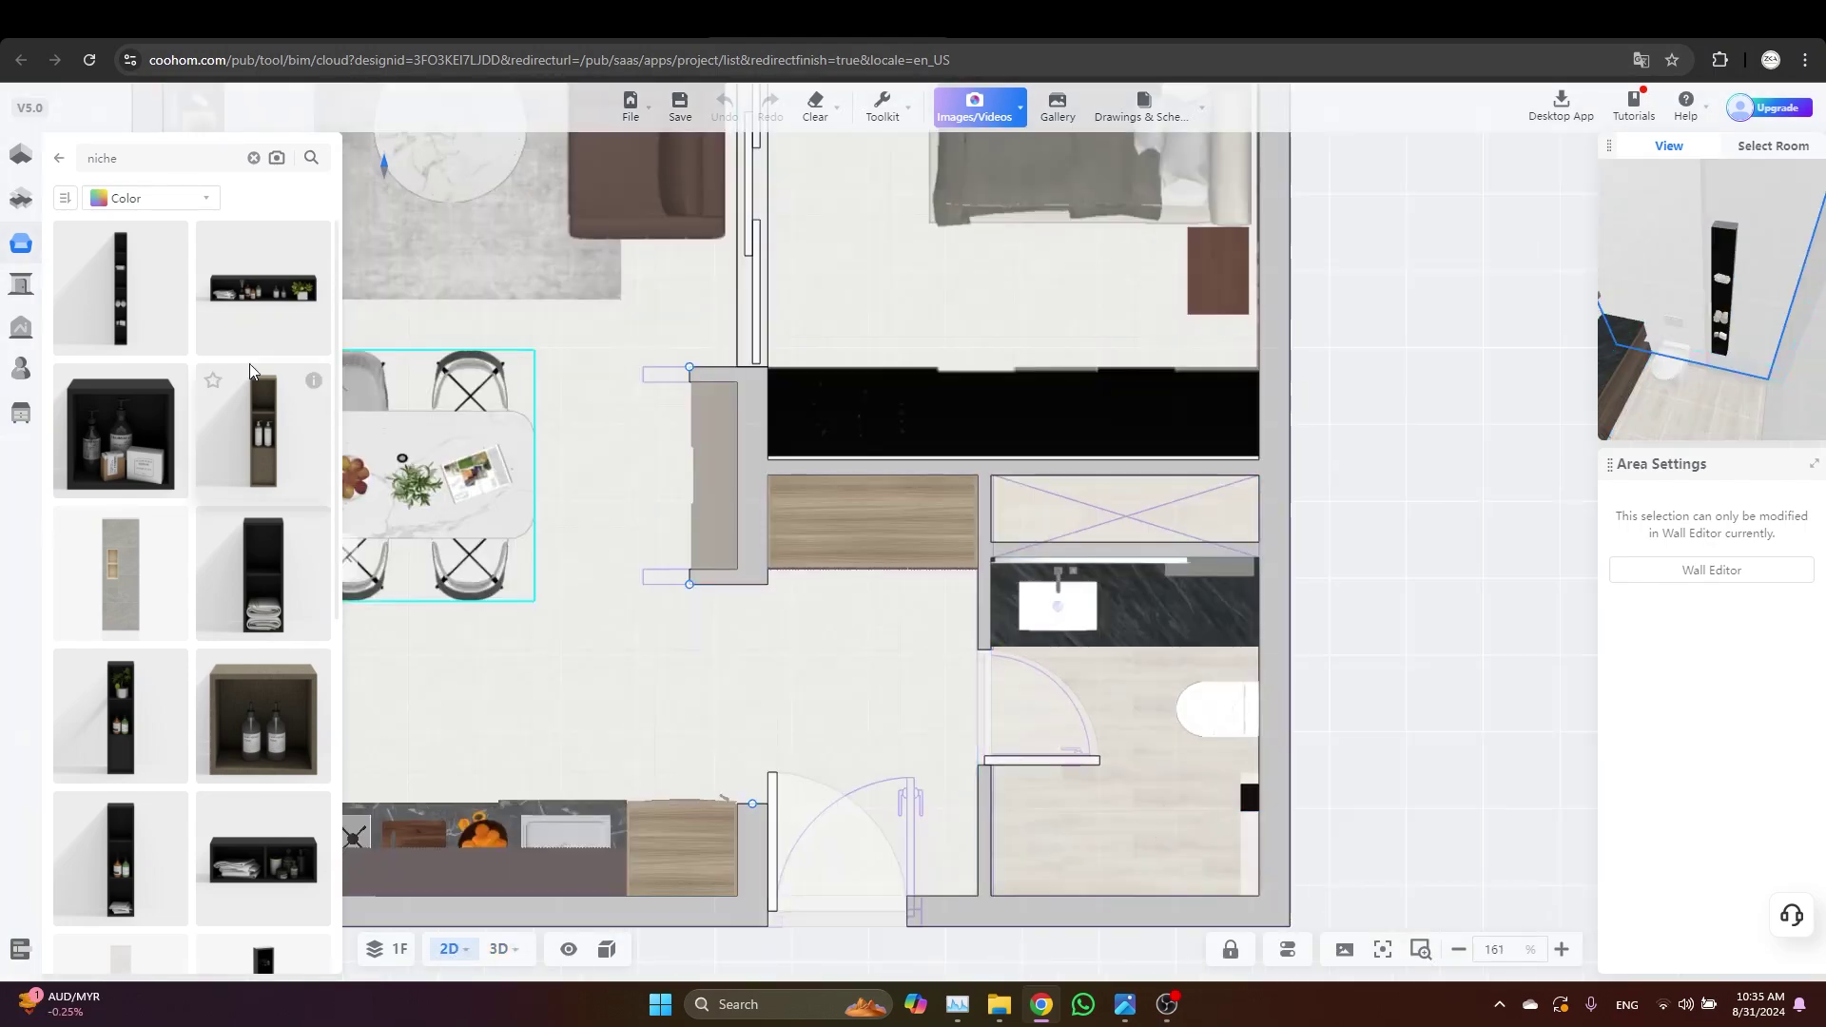
Open the bathroom library's Shower Screen/Door category and browse its models
{"action": "left_click", "coordinate": [58, 158]}
{"action": "left_click", "coordinate": [283, 432]}
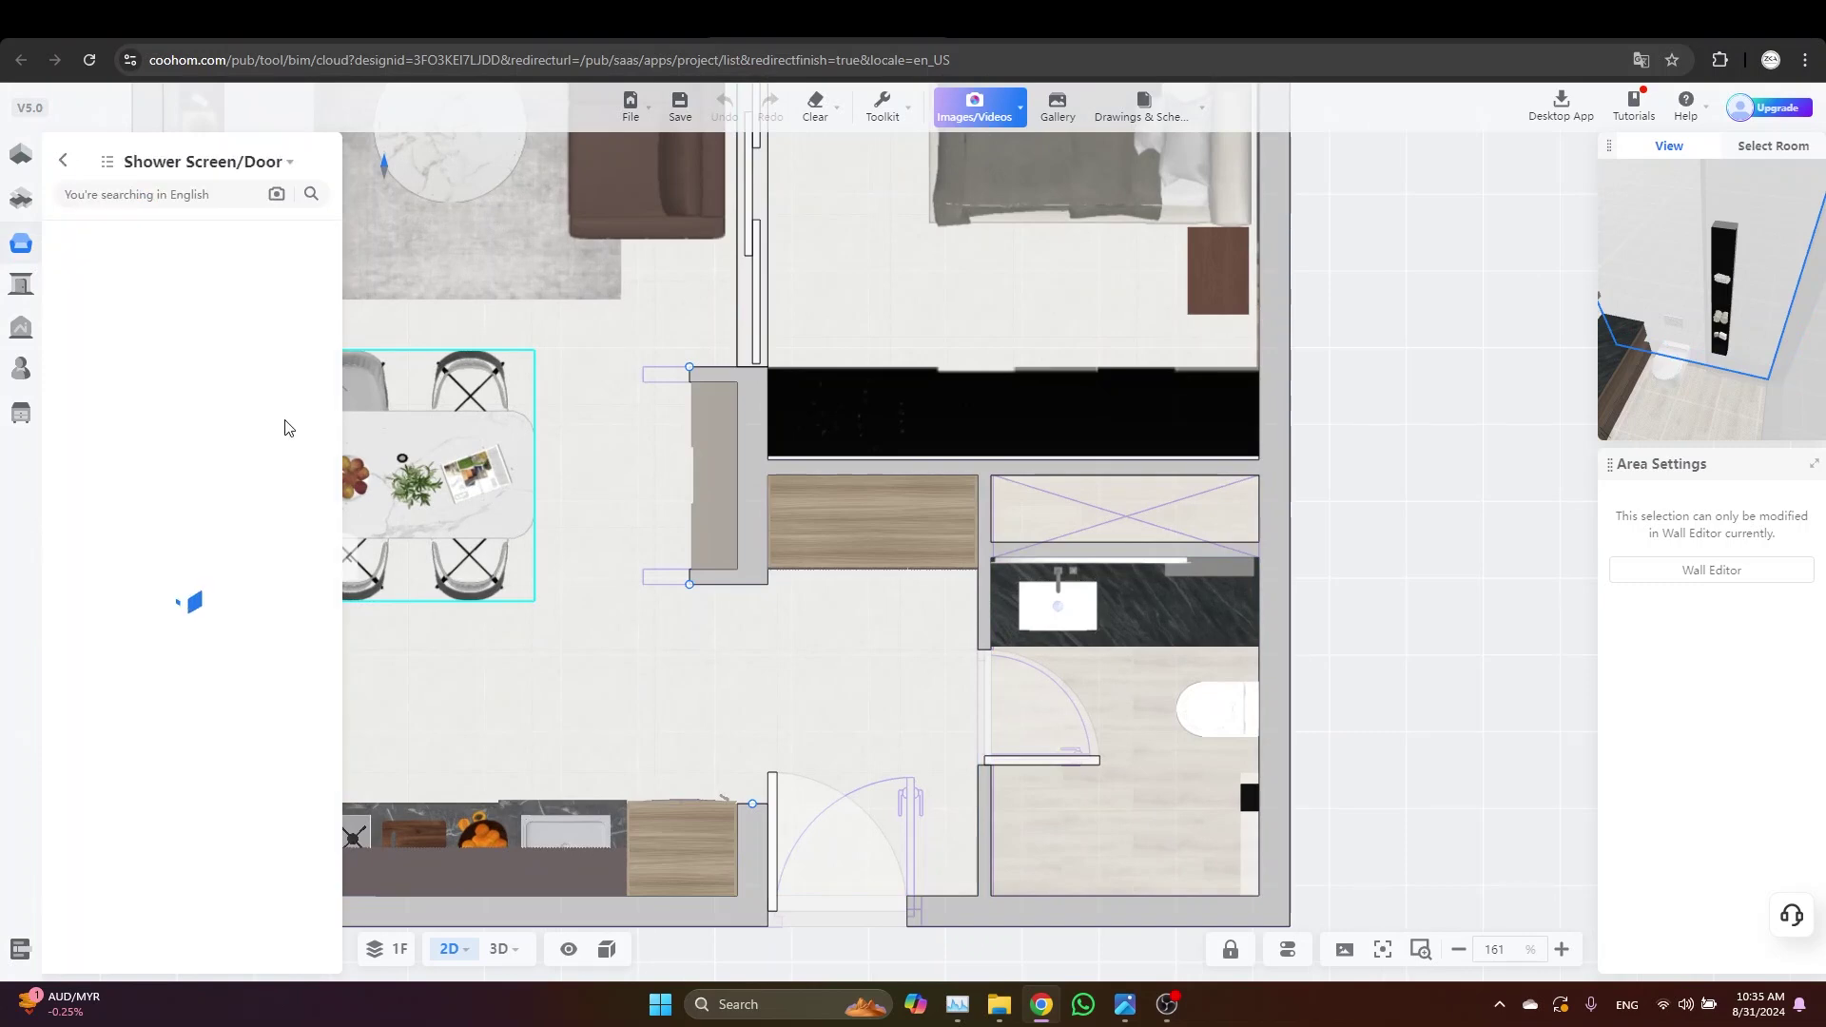
{"action": "scroll", "coordinate": [204, 590], "scroll_direction": "down", "scroll_amount": 5}
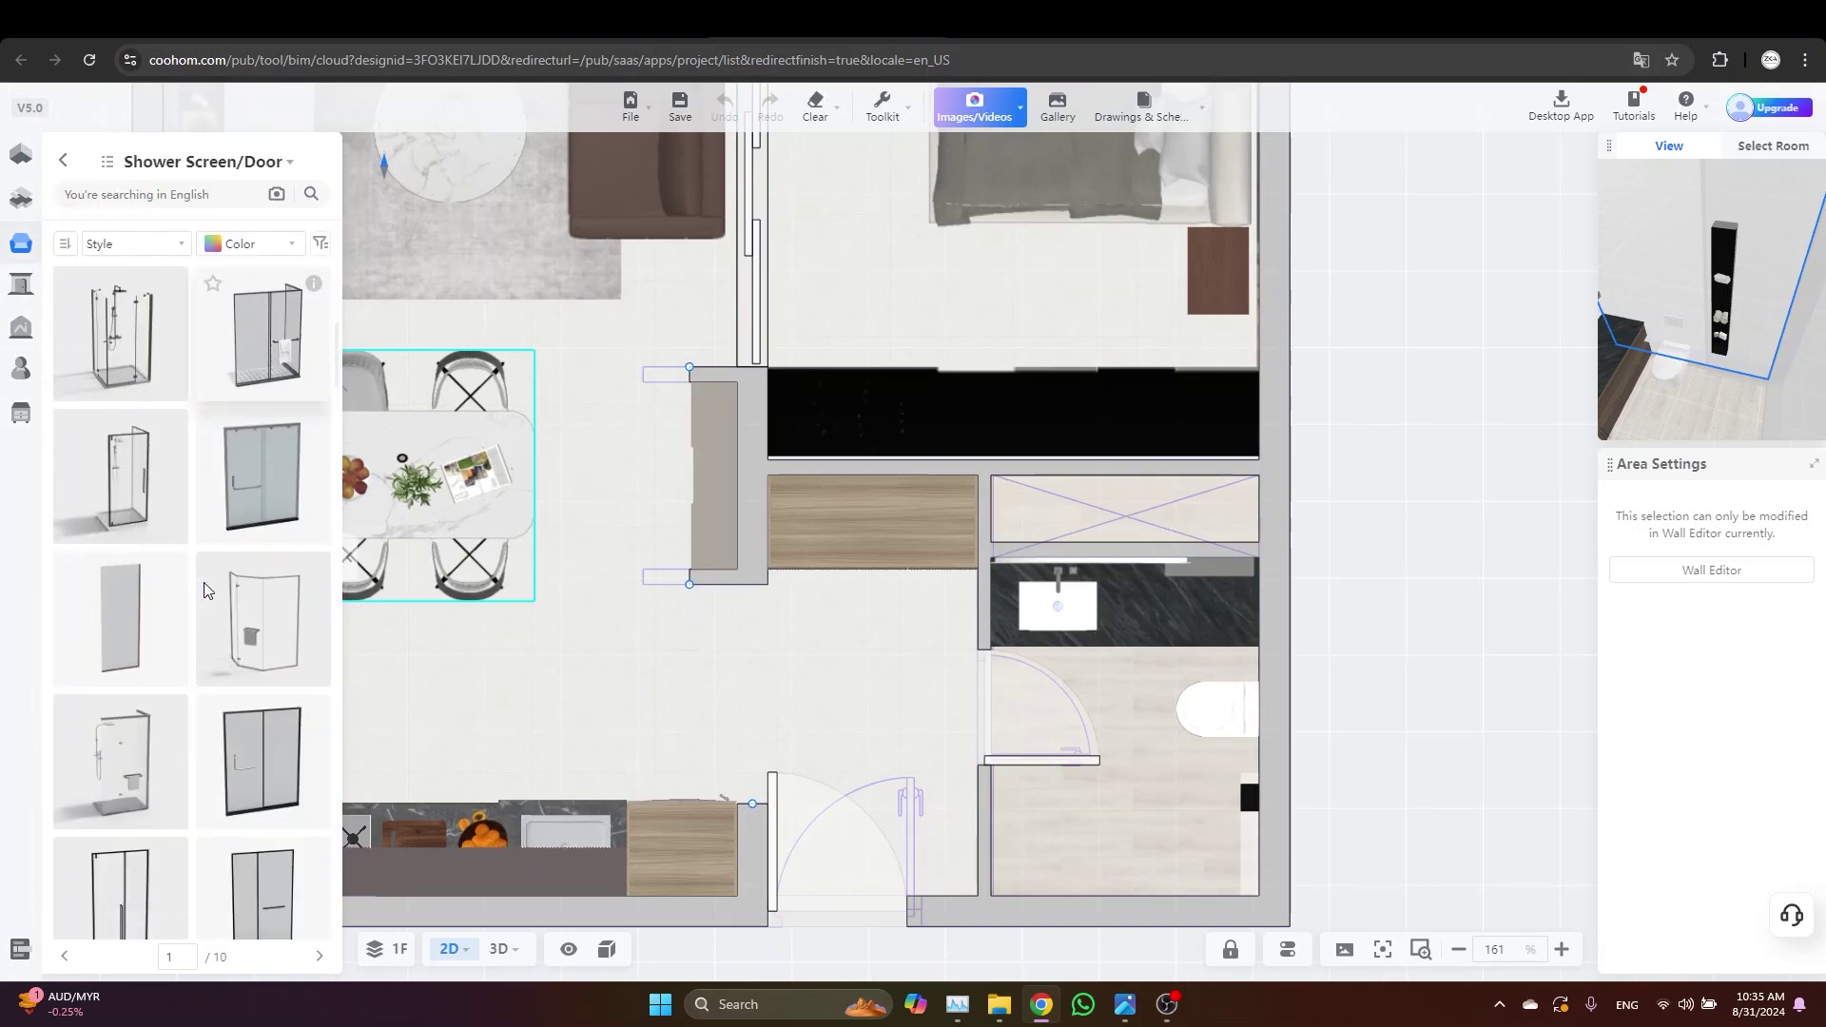
{"action": "scroll", "coordinate": [203, 591], "scroll_direction": "down", "scroll_amount": 3}
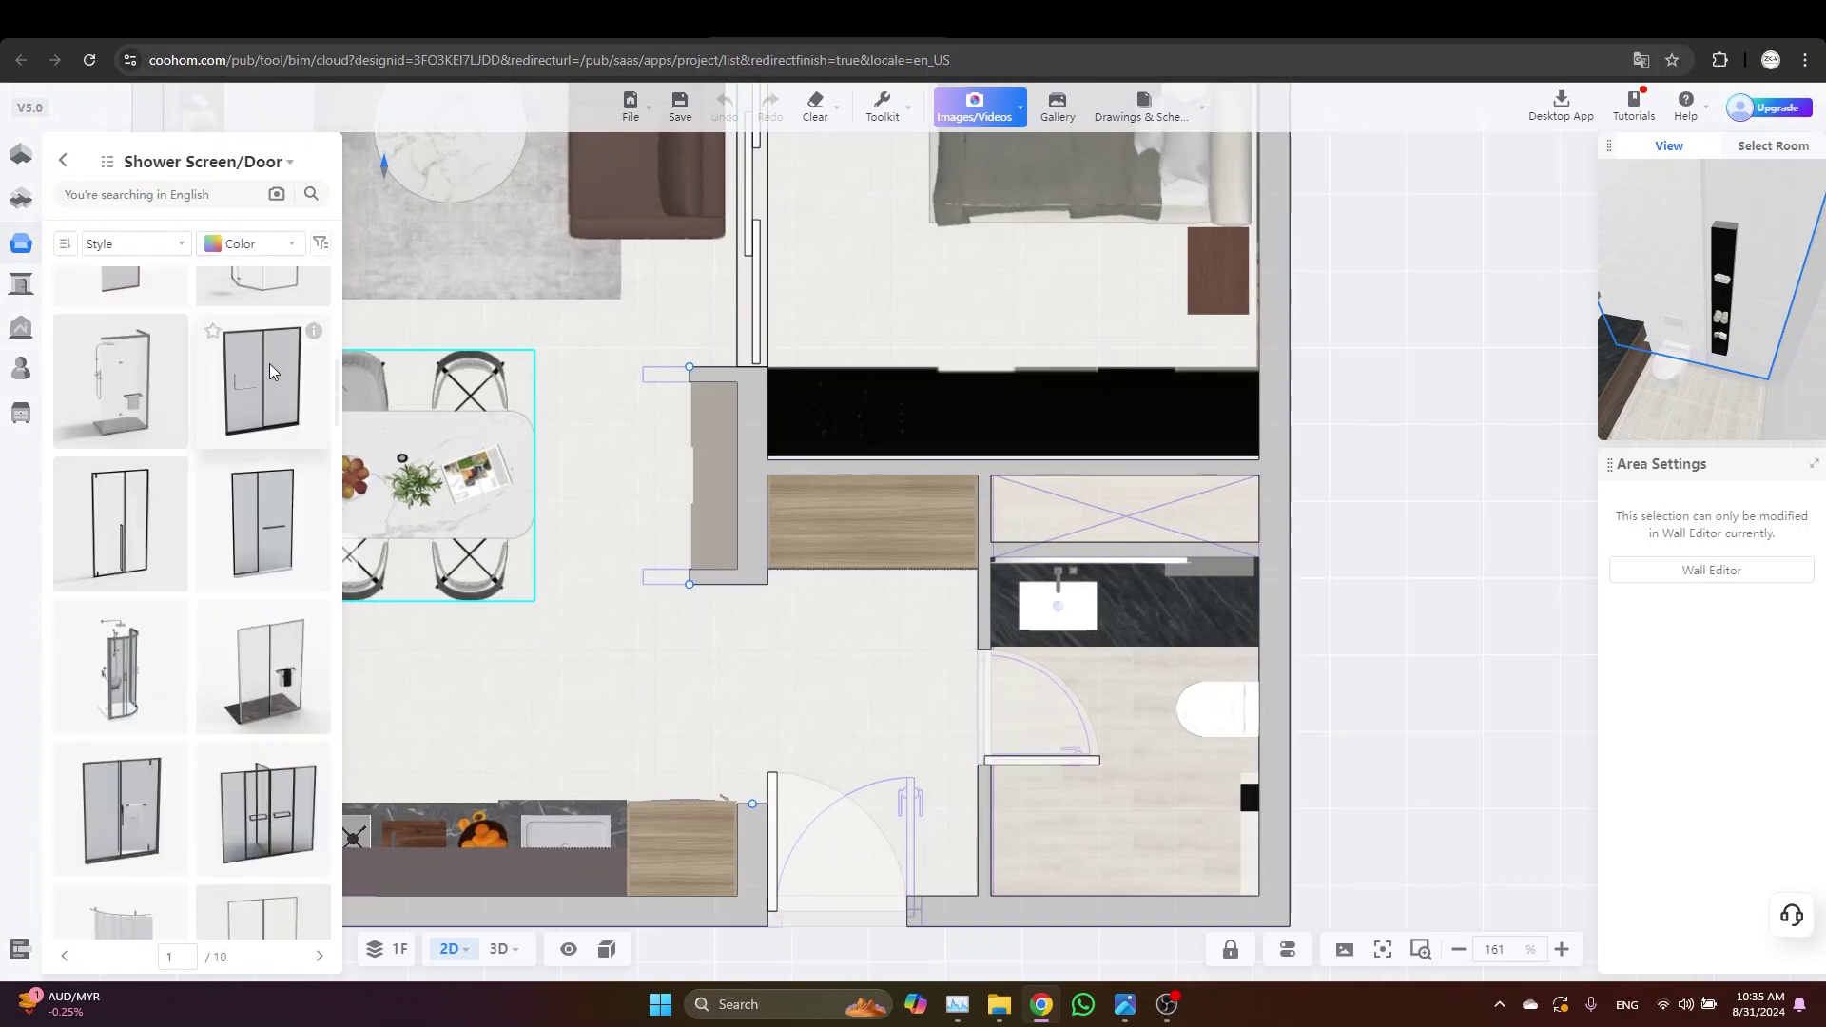
Place the black-framed two-panel shower screen in the bathroom, rotate it across the room and shift it towards the door-side wall
{"action": "left_click", "coordinate": [270, 366]}
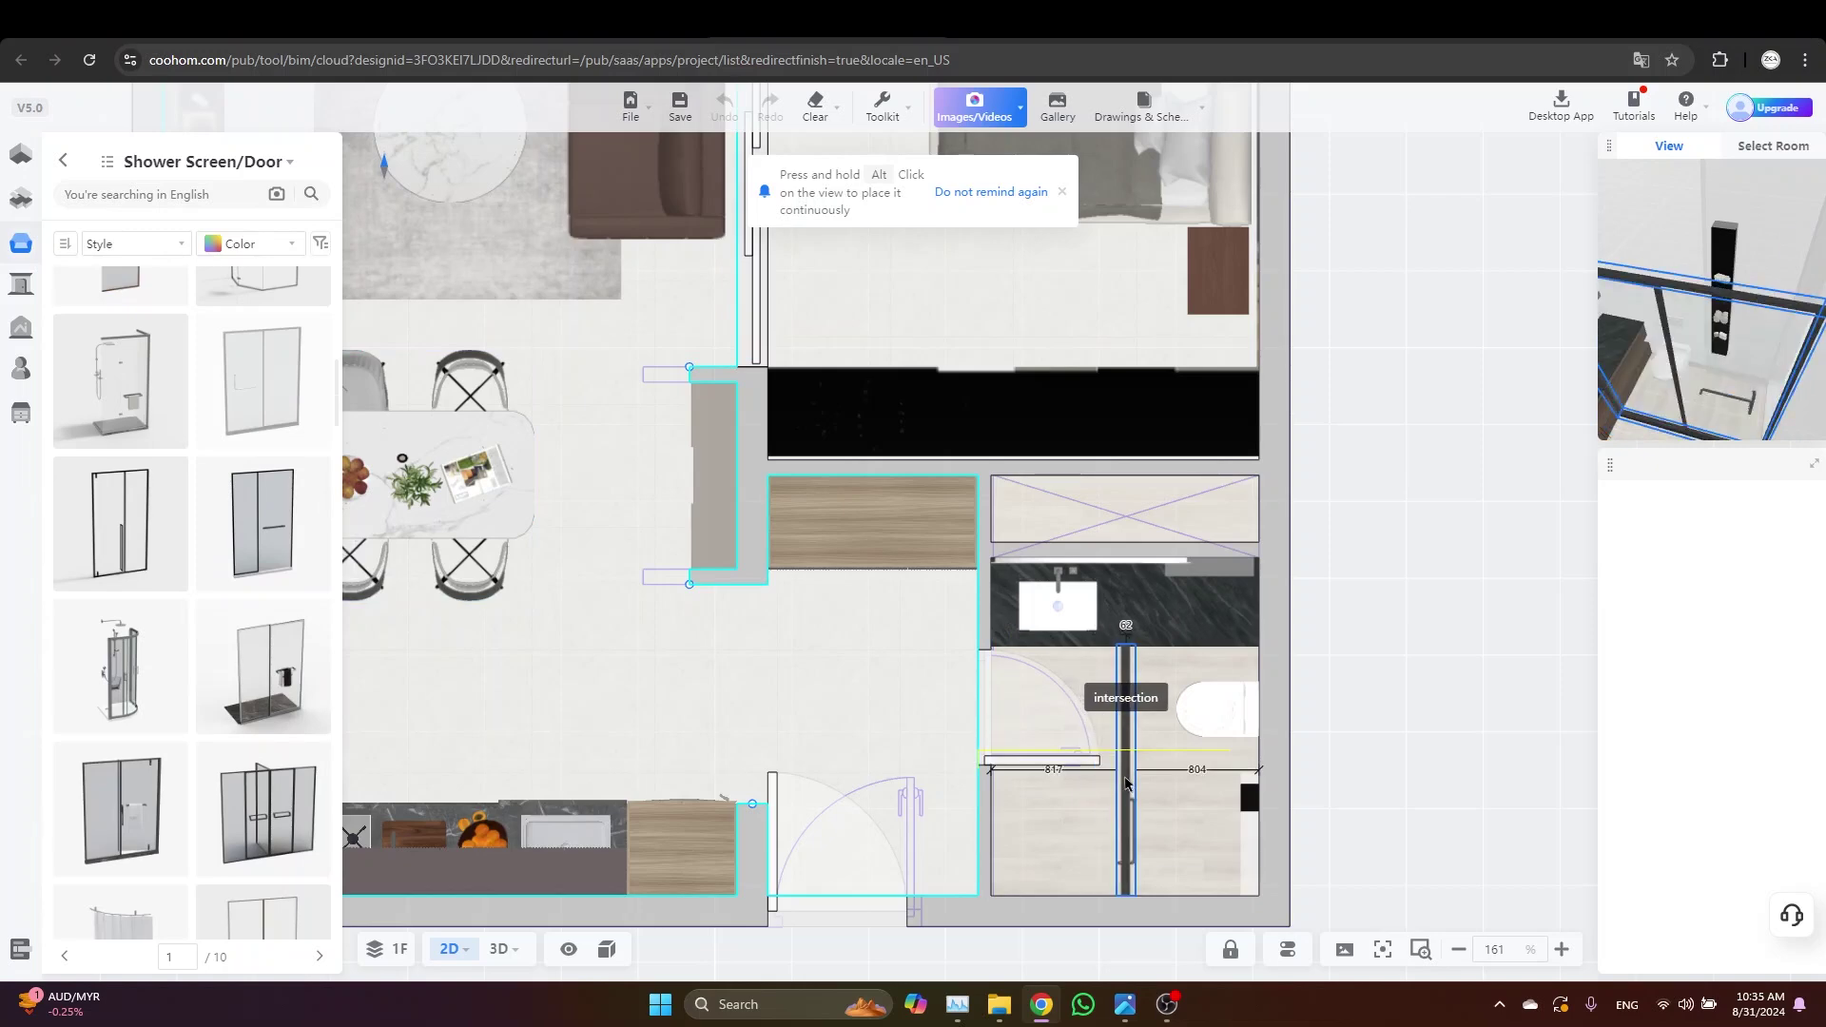
{"action": "key", "text": "r"}
{"action": "left_click", "coordinate": [1125, 782]}
{"action": "scroll", "coordinate": [1364, 805], "scroll_direction": "up", "scroll_amount": 5}
{"action": "left_click_drag", "start_coordinate": [1040, 728], "coordinate": [1025, 723]}
{"action": "scroll", "coordinate": [1331, 578], "scroll_direction": "down", "scroll_amount": 2}
{"action": "scroll", "coordinate": [574, 701], "scroll_direction": "up", "scroll_amount": 6}
{"action": "left_click_drag", "start_coordinate": [622, 663], "coordinate": [603, 664]}
{"action": "scroll", "coordinate": [598, 623], "scroll_direction": "down", "scroll_amount": 5}
Mirror the black-framed shower screen and align its end with the extruded wall section beside the niche
{"action": "mouse_move", "coordinate": [1214, 588]}
{"action": "left_click", "coordinate": [1178, 625]}
{"action": "left_click", "coordinate": [1427, 837]}
{"action": "scroll", "coordinate": [1287, 668], "scroll_direction": "up", "scroll_amount": 6}
{"action": "left_click", "coordinate": [957, 499]}
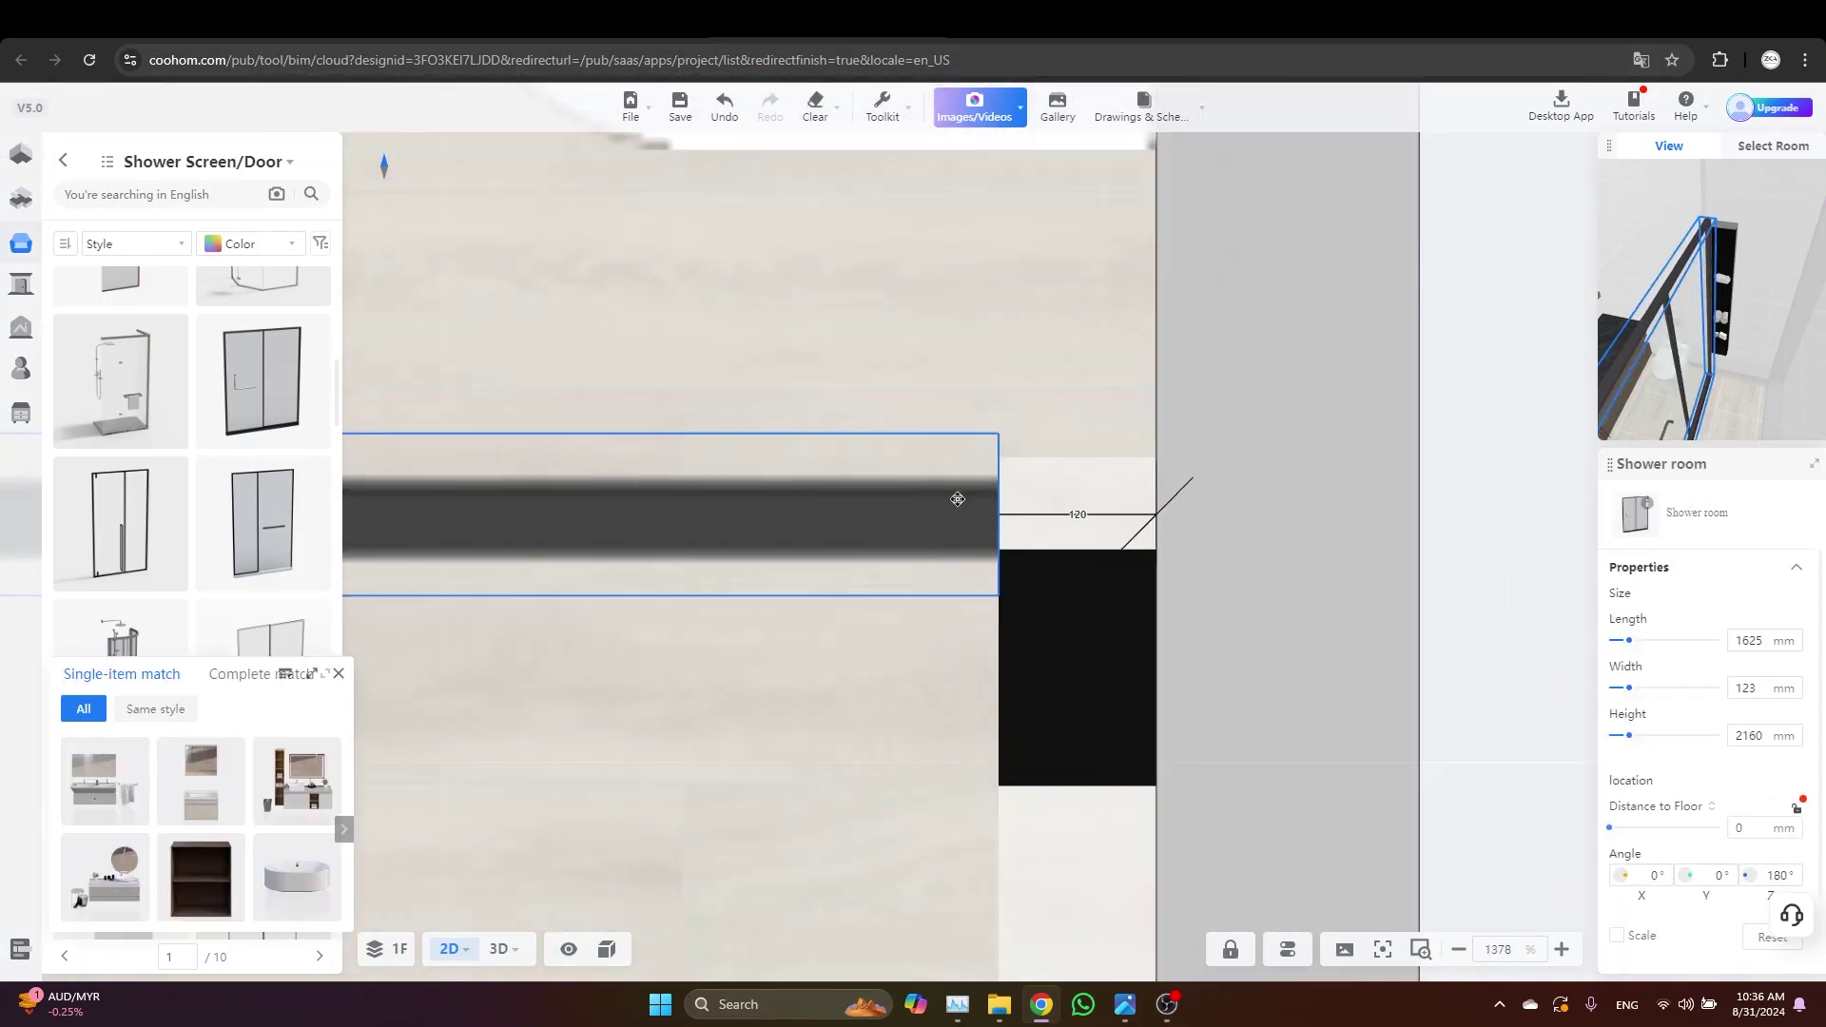
{"action": "left_click_drag", "start_coordinate": [957, 499], "coordinate": [945, 476]}
{"action": "scroll", "coordinate": [958, 487], "scroll_direction": "up", "scroll_amount": 1}
{"action": "scroll", "coordinate": [951, 481], "scroll_direction": "down", "scroll_amount": 2}
Check the black-framed shower screen in 3D against other models and delete it
{"action": "left_click", "coordinate": [503, 947]}
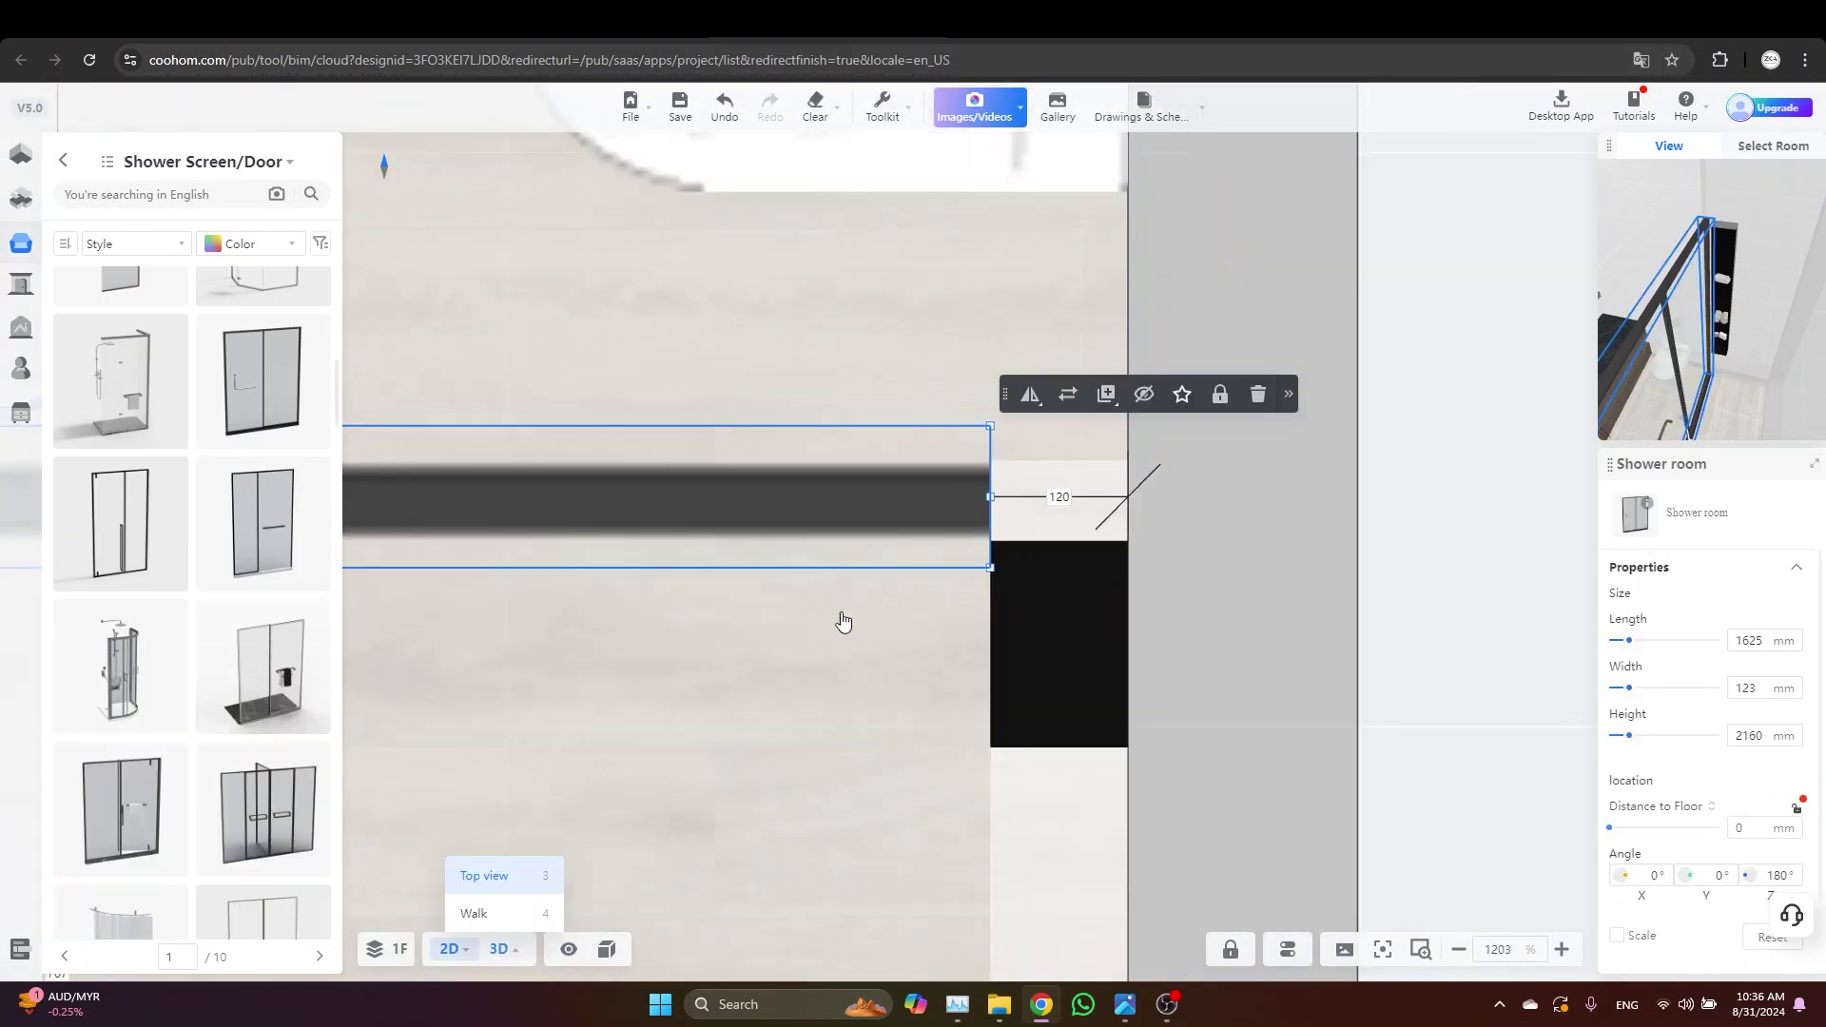
{"action": "key", "text": "3"}
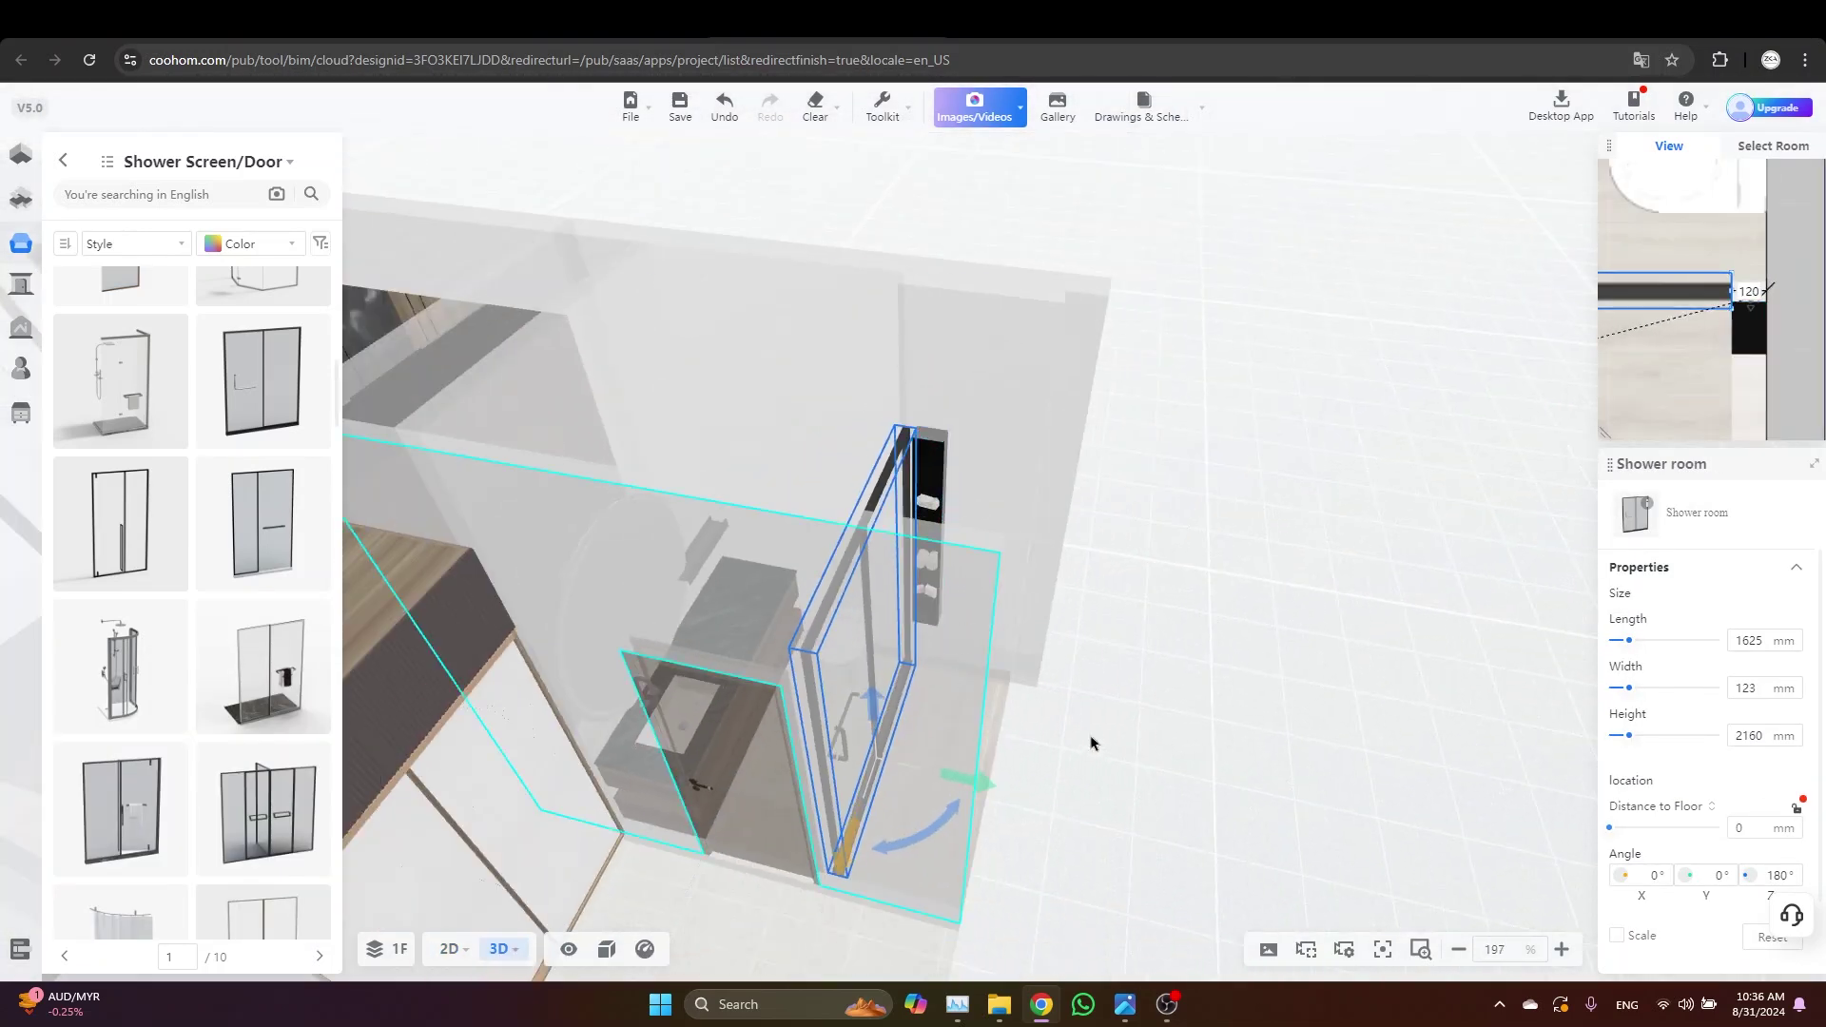
{"action": "scroll", "coordinate": [263, 682], "scroll_direction": "down", "scroll_amount": 1}
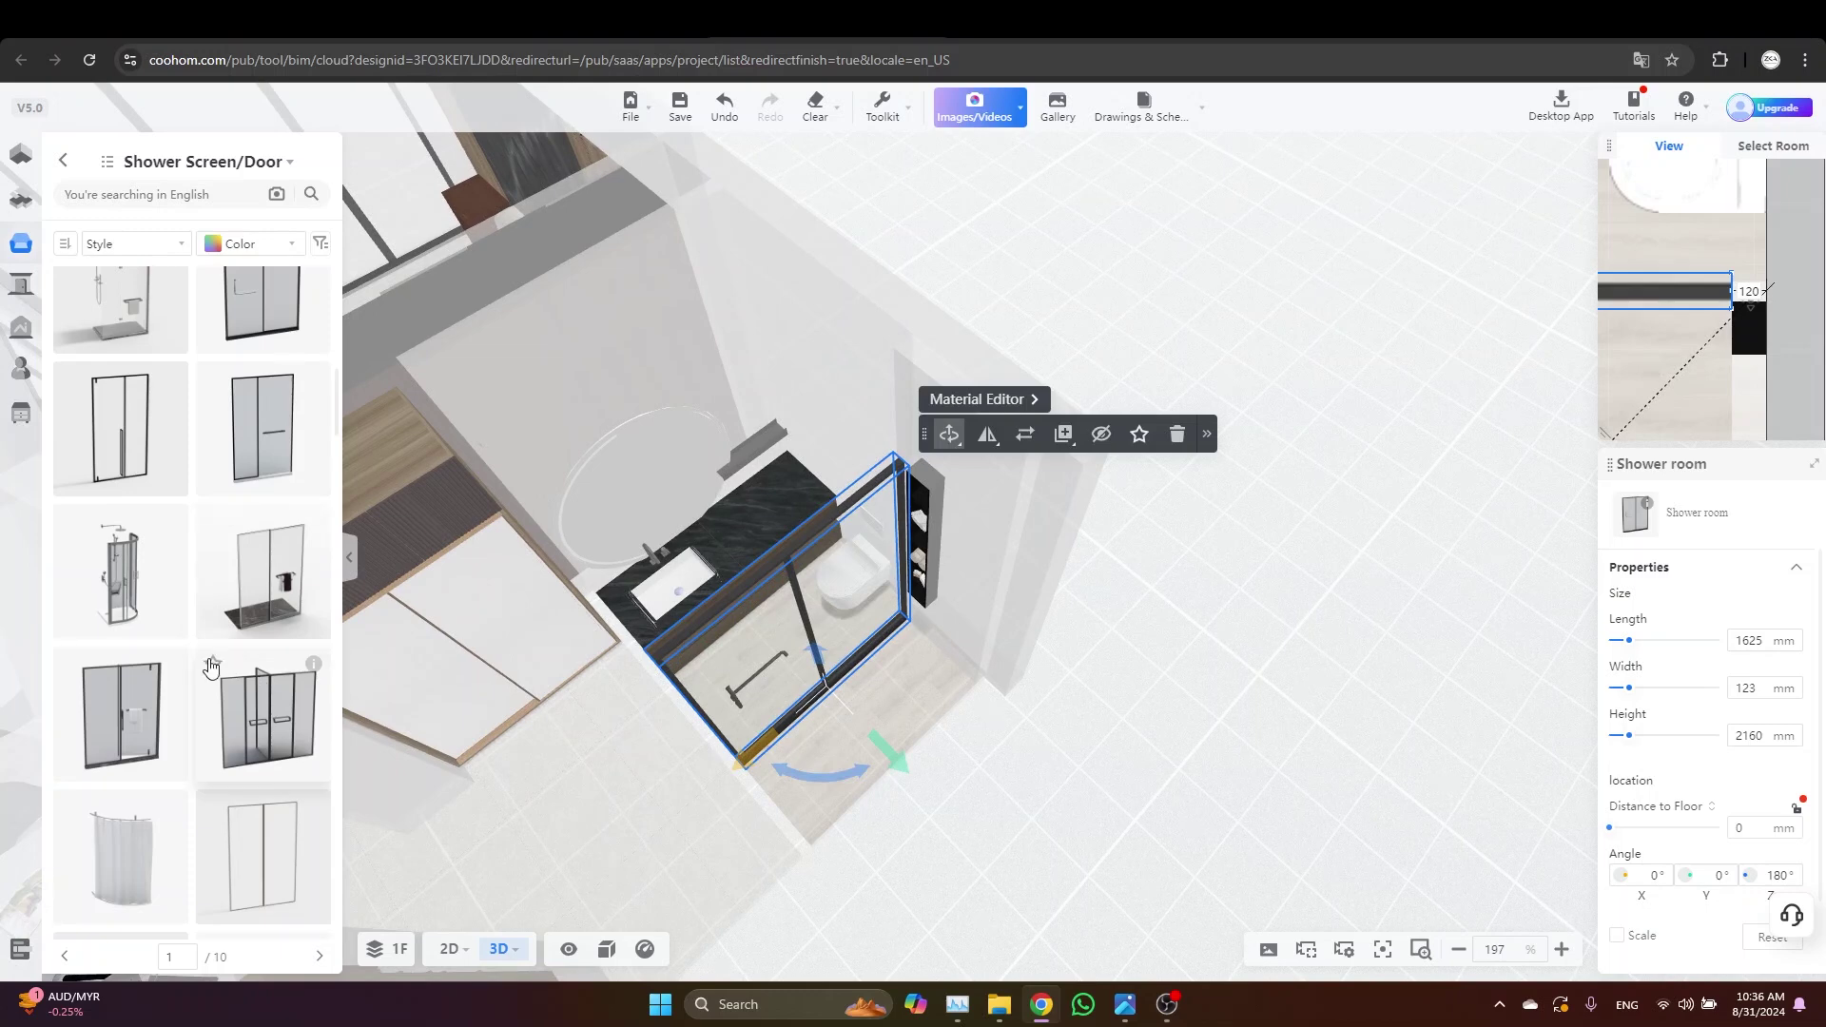
{"action": "scroll", "coordinate": [250, 860], "scroll_direction": "down", "scroll_amount": 1}
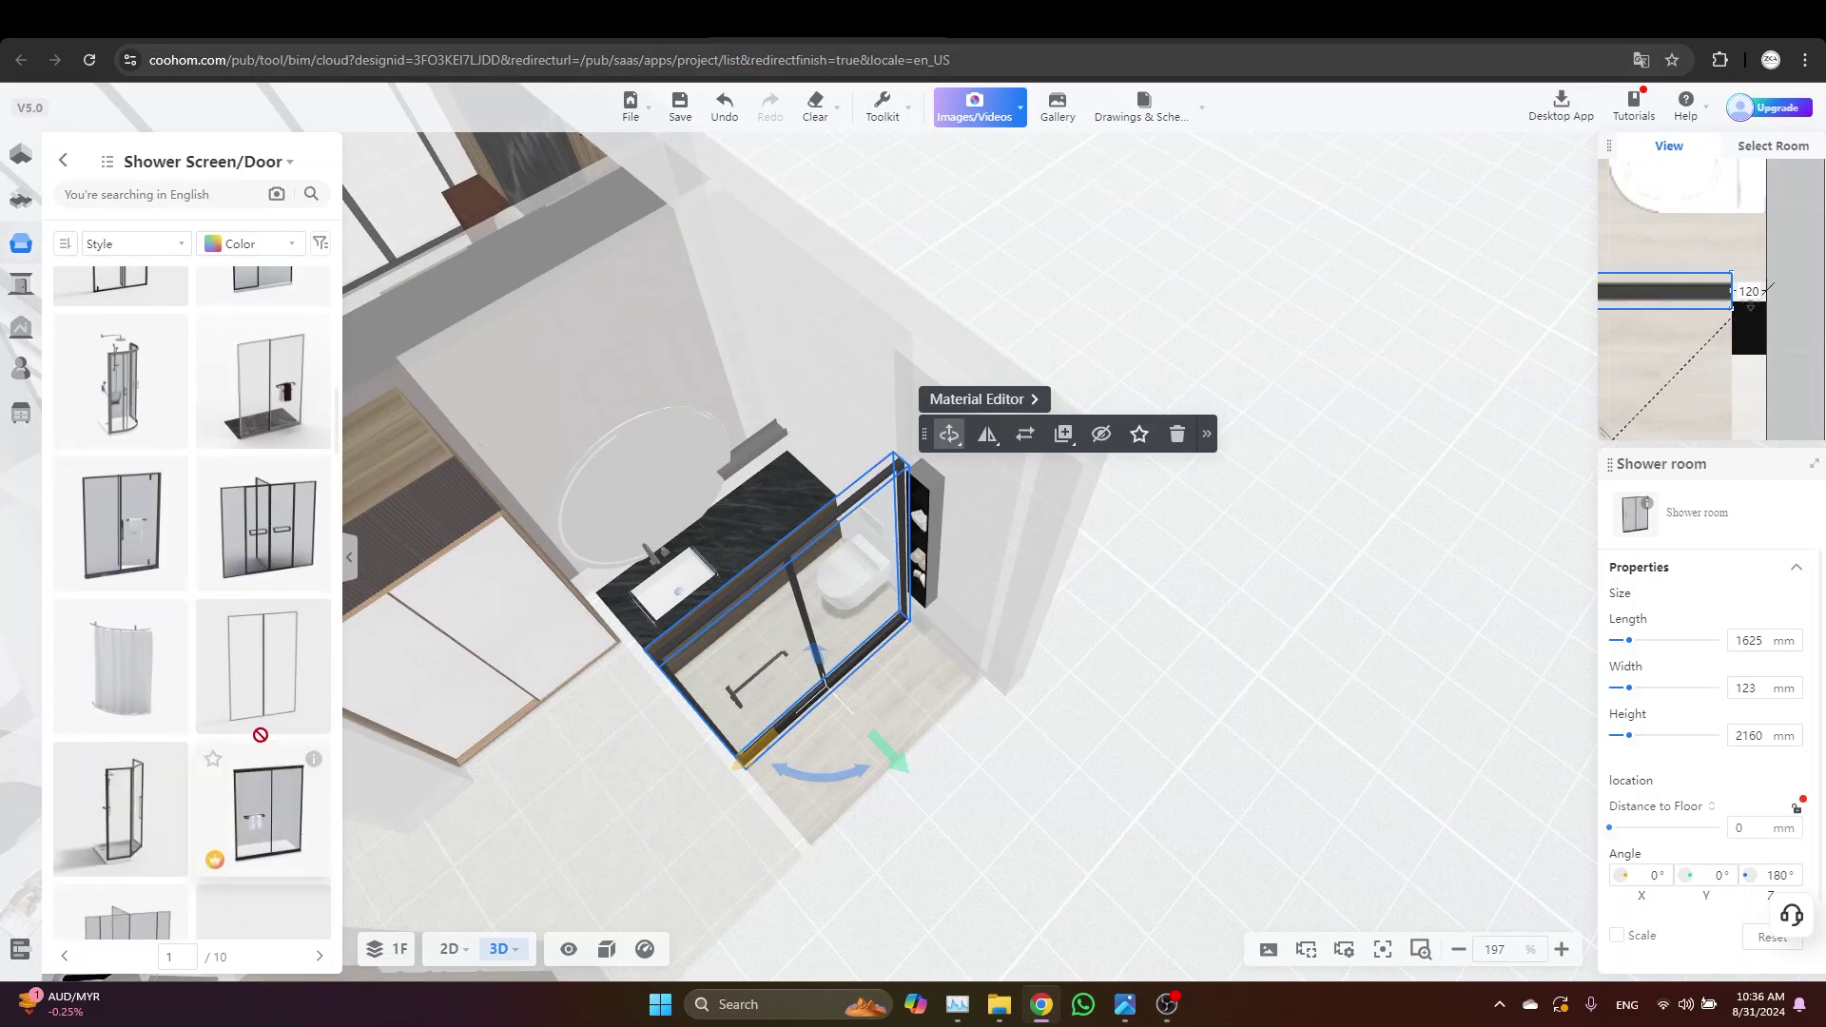
{"action": "left_click", "coordinate": [259, 658]}
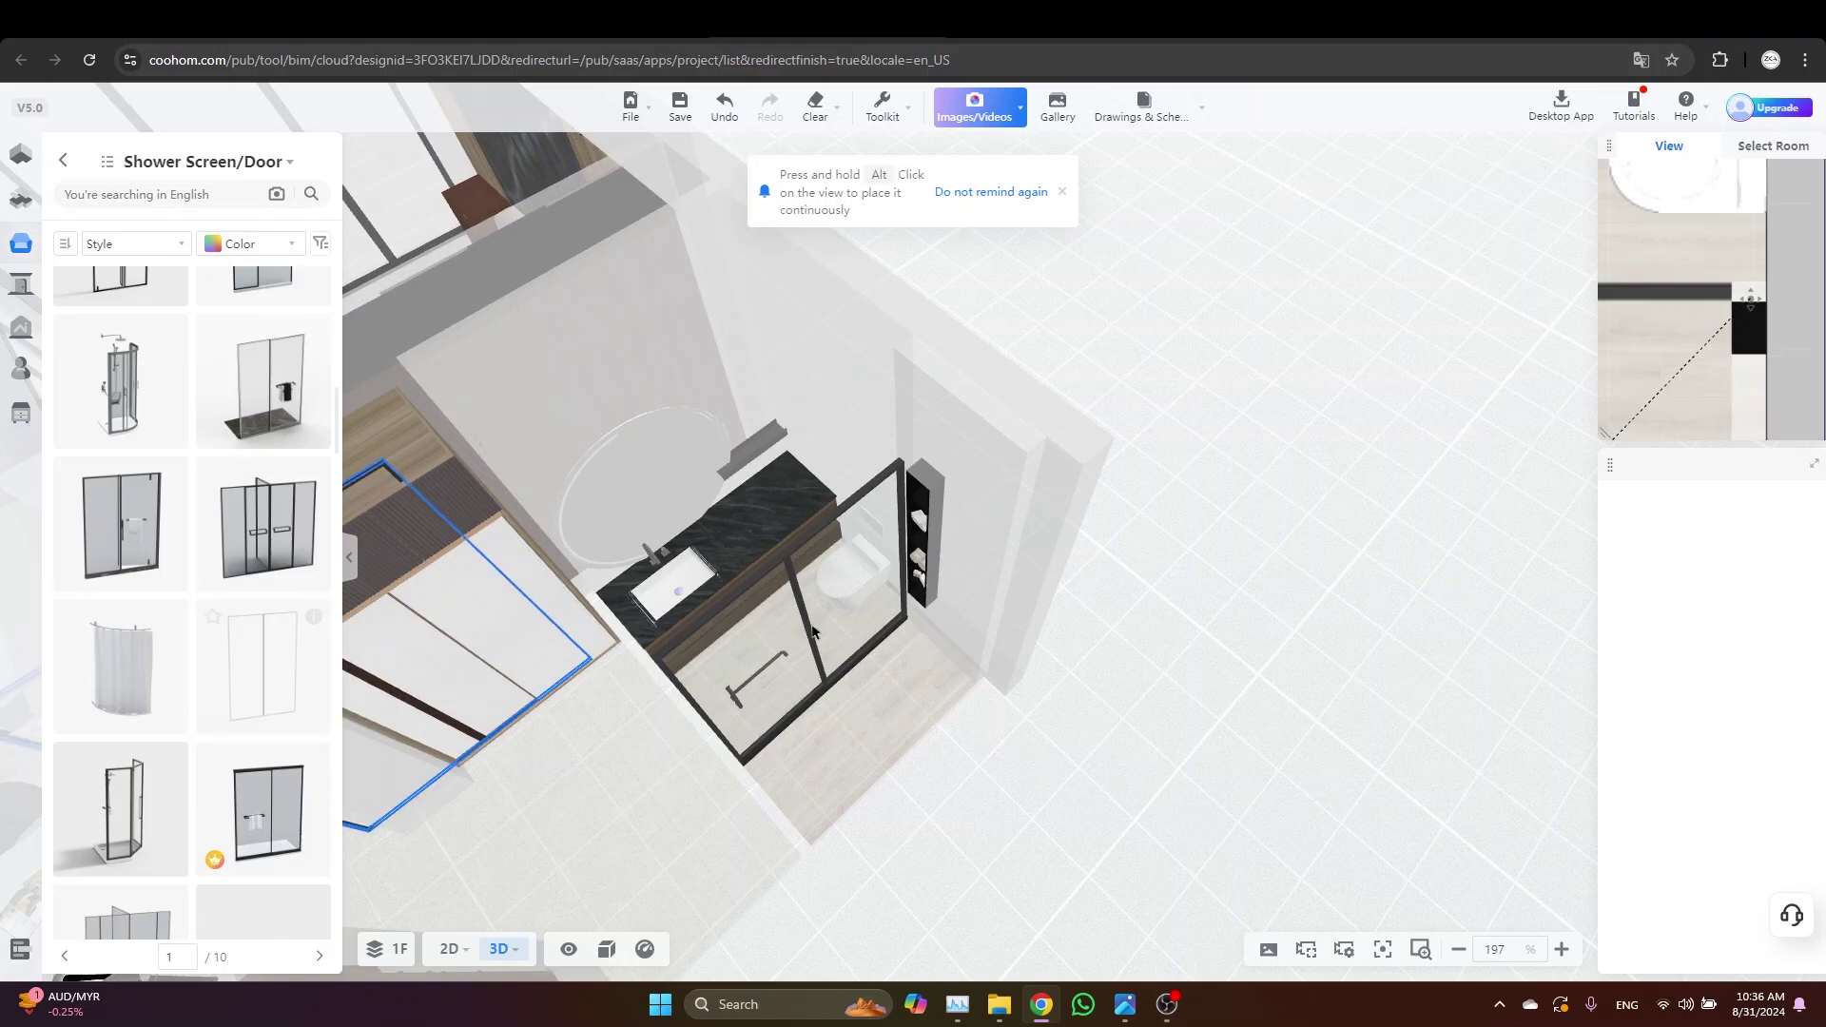
{"action": "left_click", "coordinate": [822, 666]}
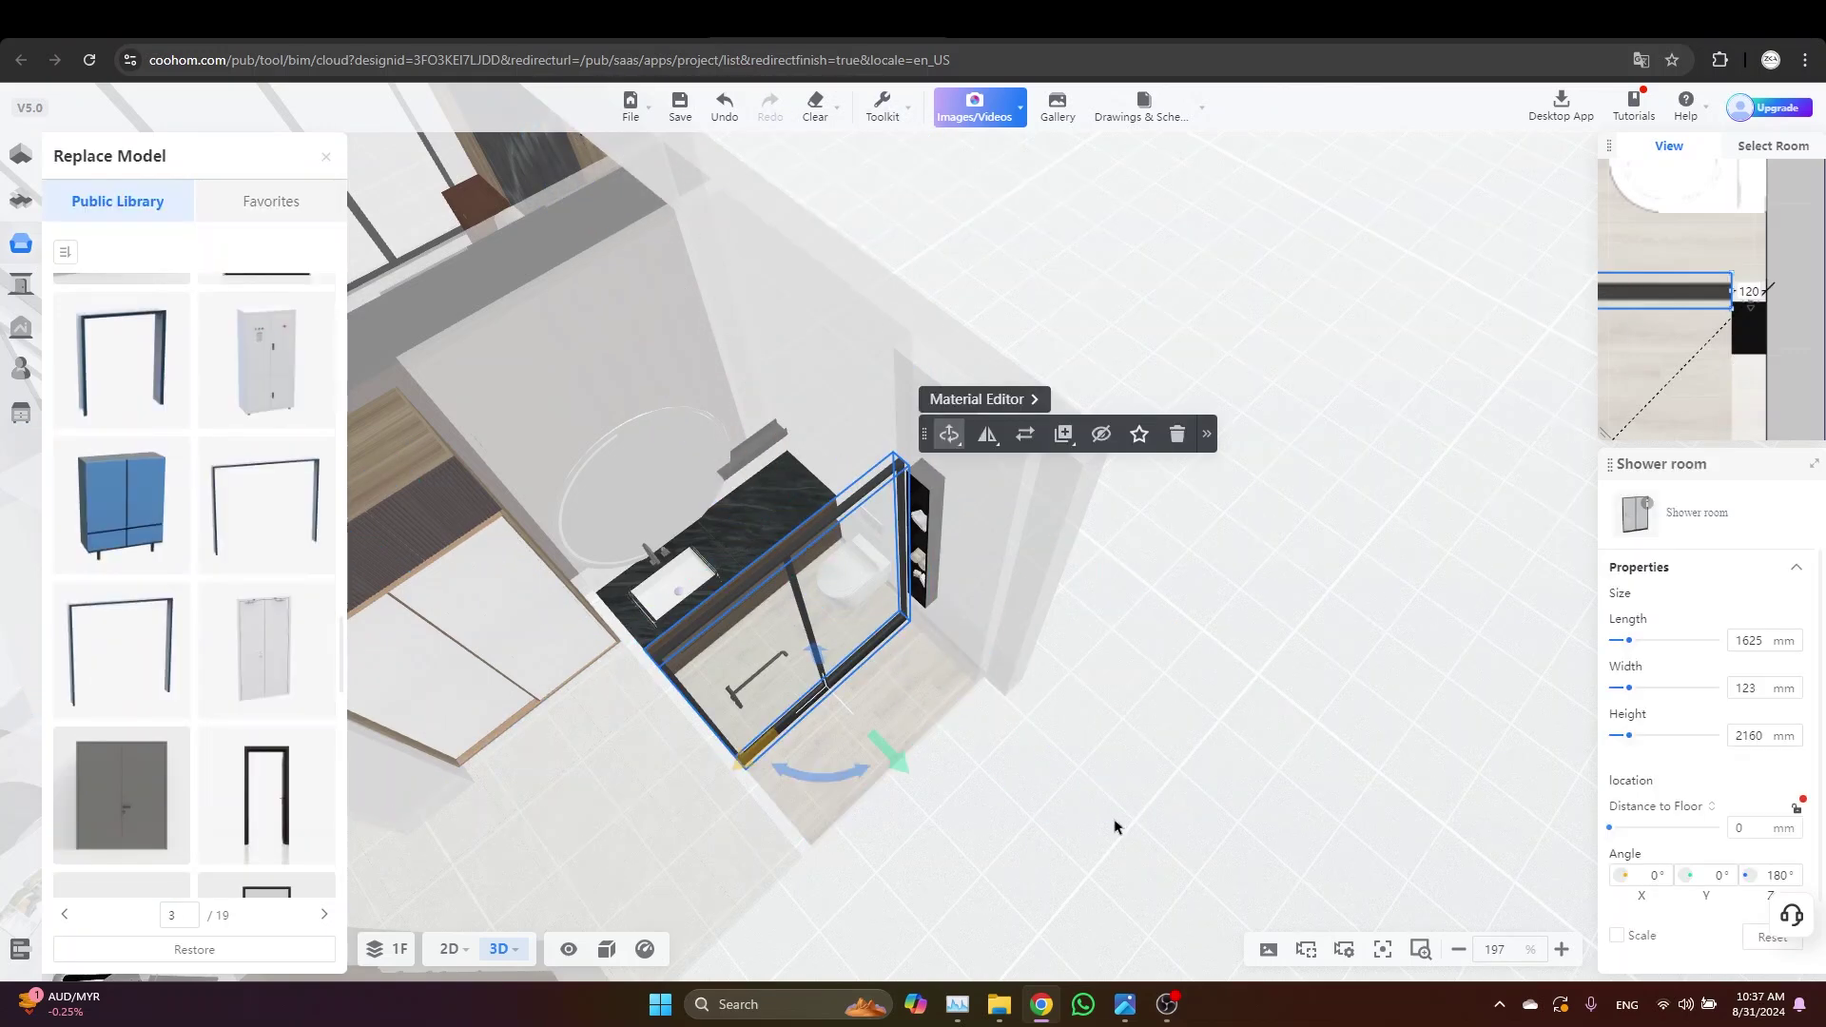
{"action": "right_click_drag", "start_coordinate": [1093, 832], "coordinate": [1124, 817]}
{"action": "key", "text": "Delete"}
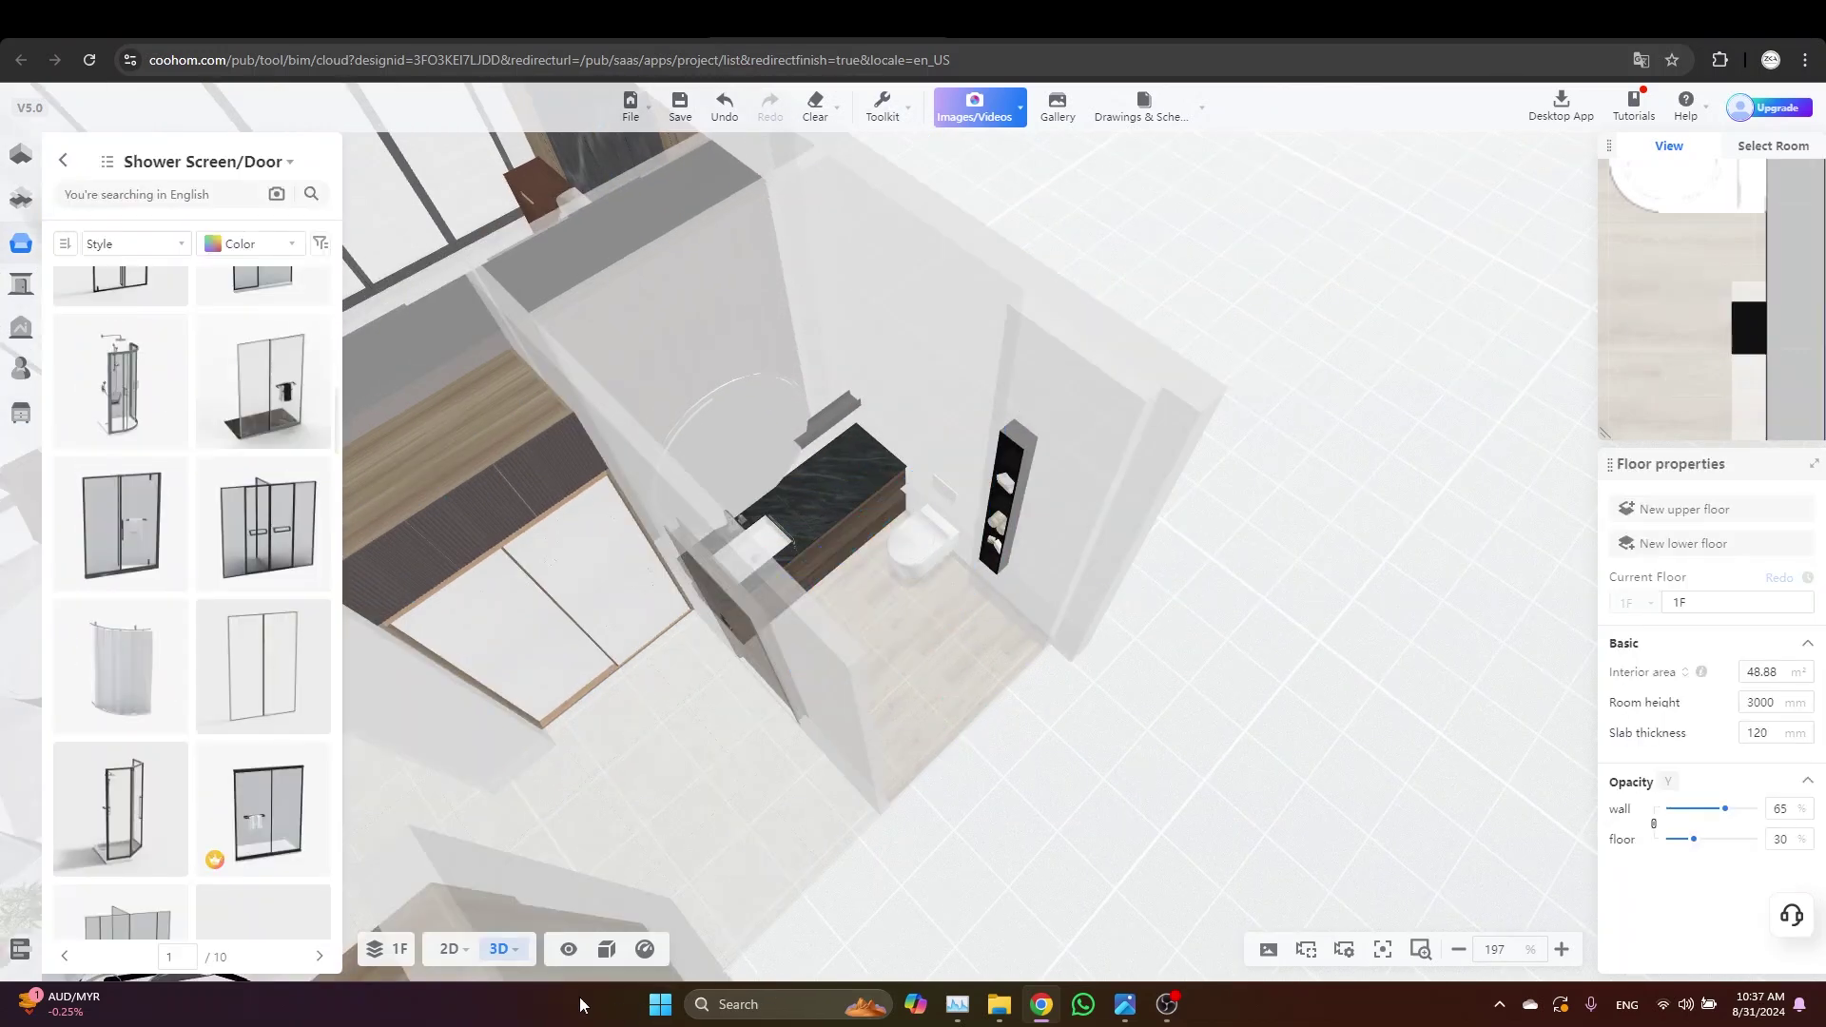
Place the slim two-panel shower partition in the bathroom on the 2D floor plan
{"action": "left_click", "coordinate": [453, 949]}
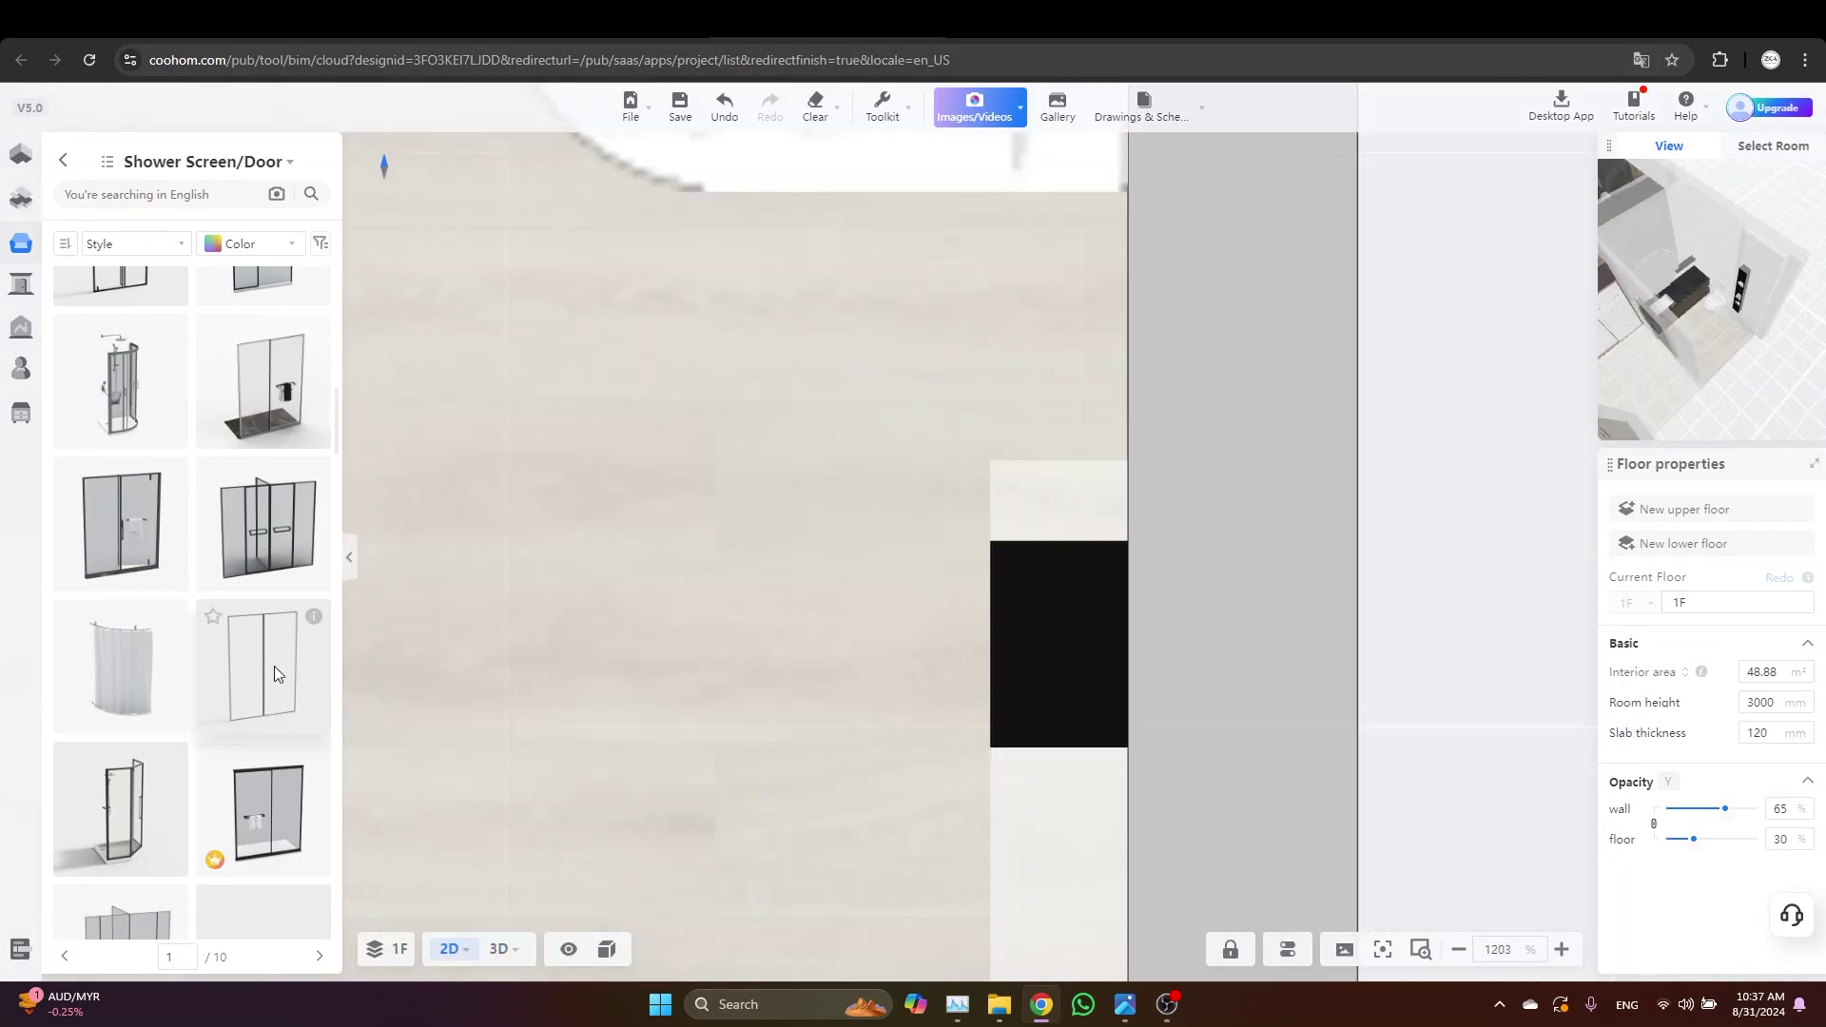
{"action": "scroll", "coordinate": [804, 490], "scroll_direction": "down", "scroll_amount": 8}
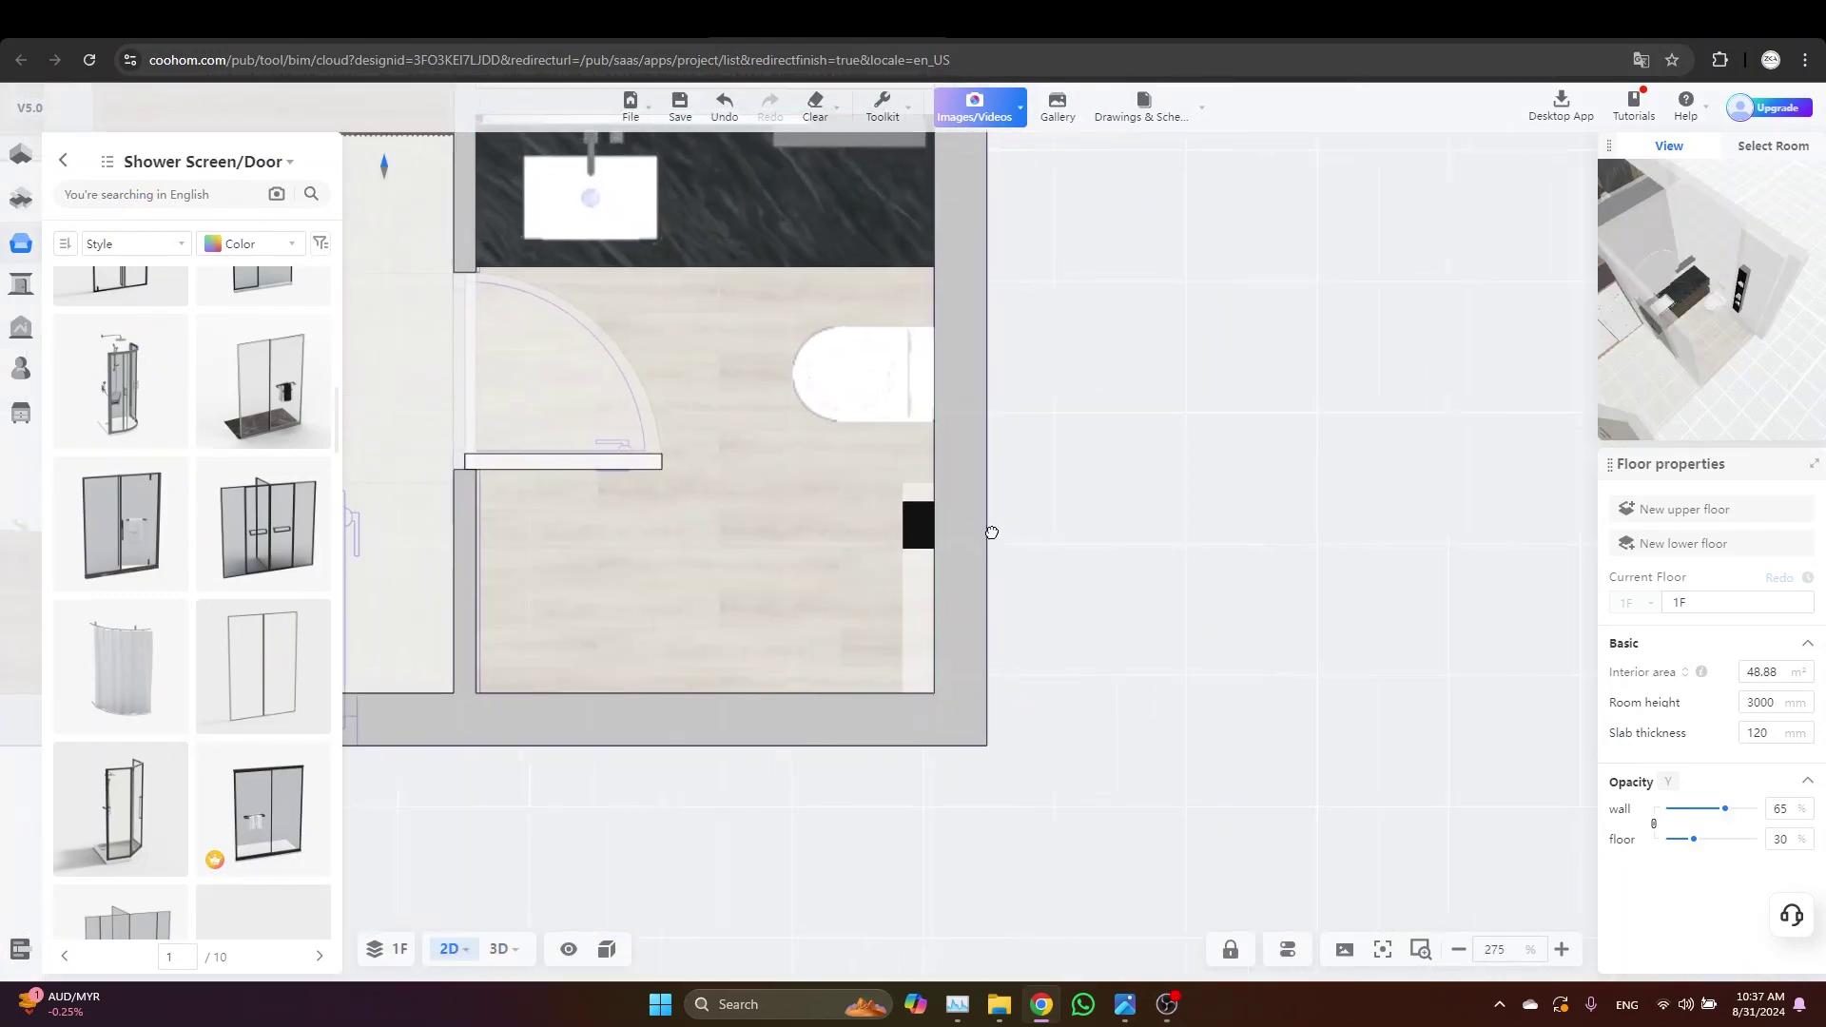
{"action": "left_click", "coordinate": [272, 669]}
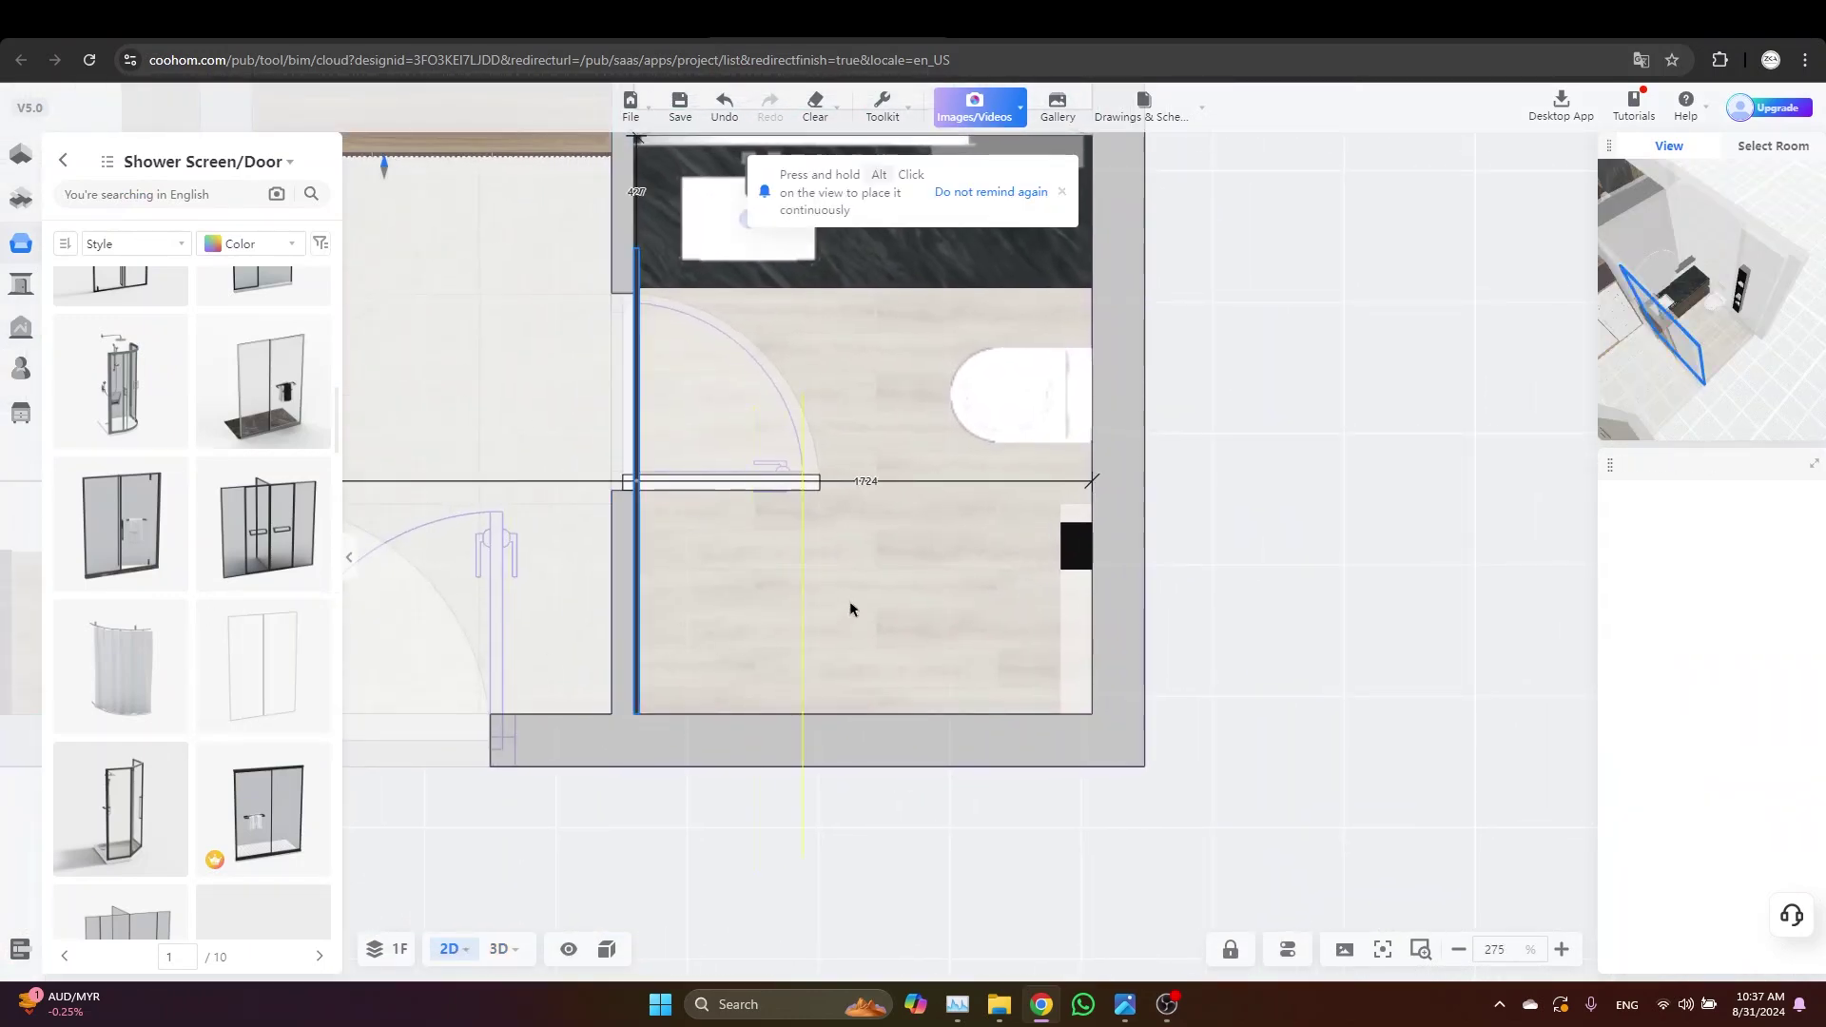
{"action": "left_click", "coordinate": [837, 565]}
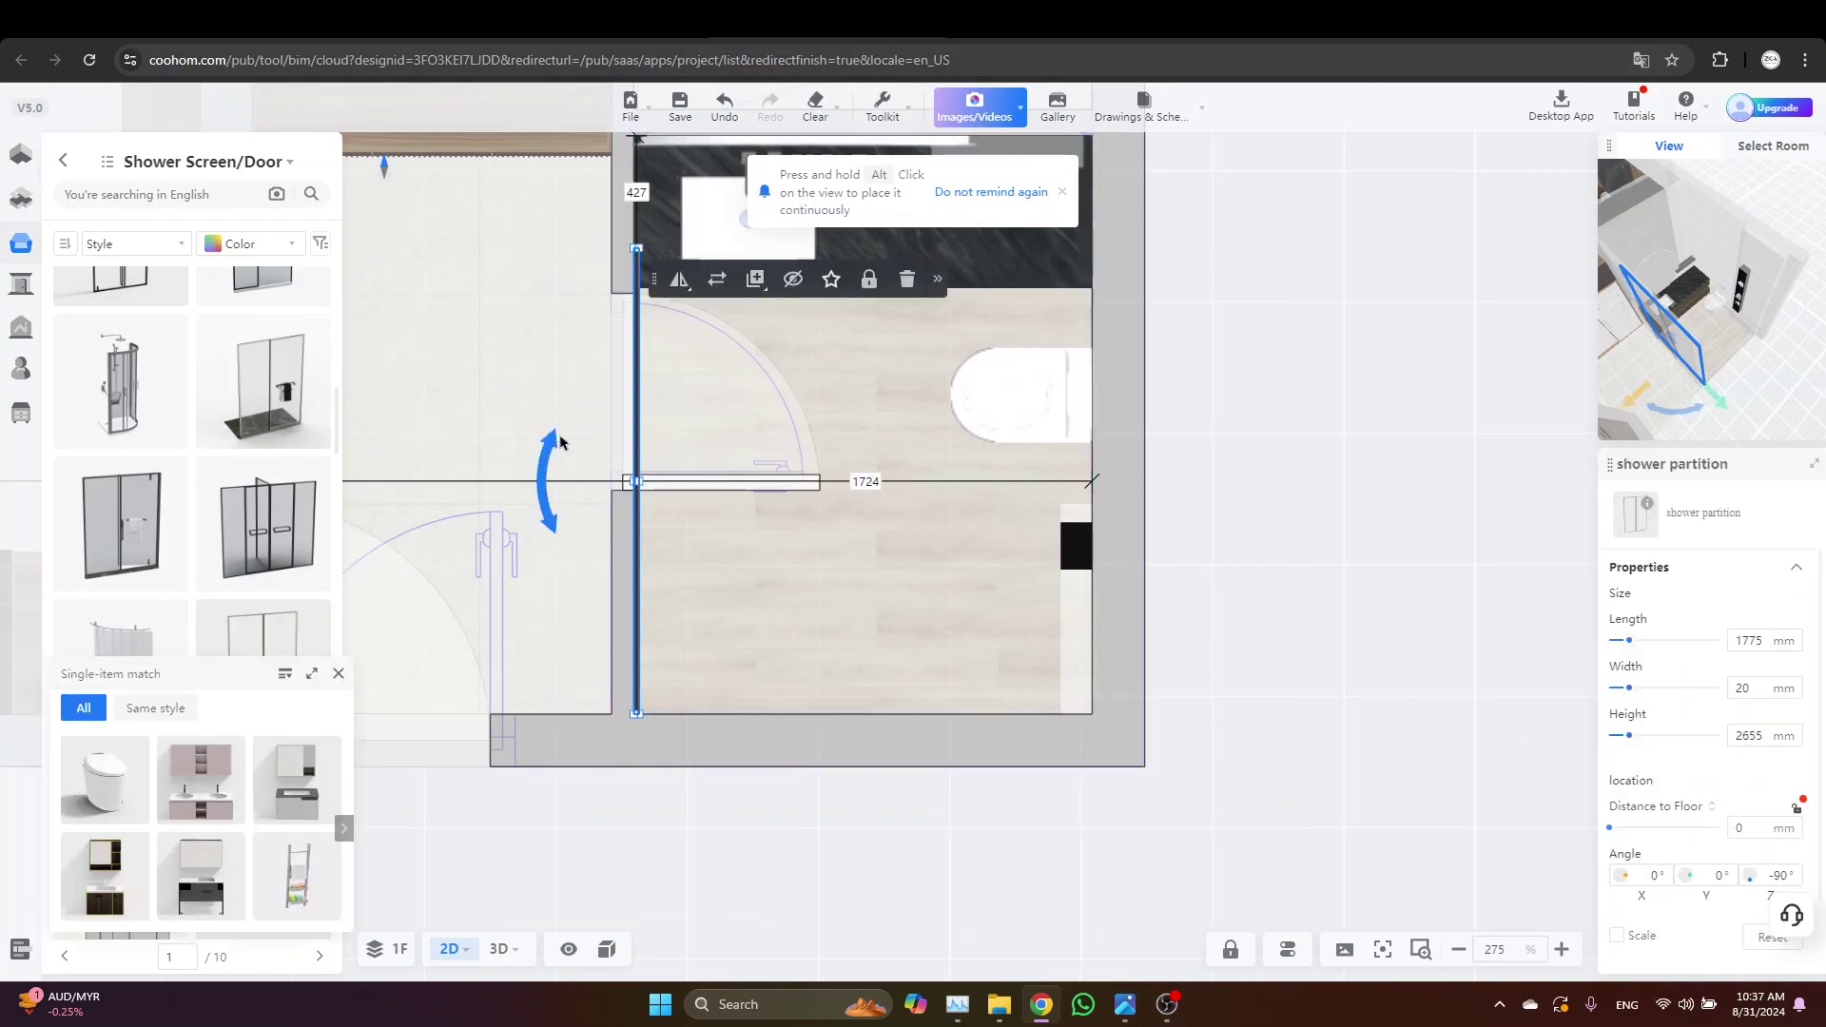
Rotate the partition across the bathroom, fit it up to the extruded wall at 1624 mm long and check it in 3D
{"action": "left_click_drag", "start_coordinate": [558, 440], "coordinate": [749, 312]}
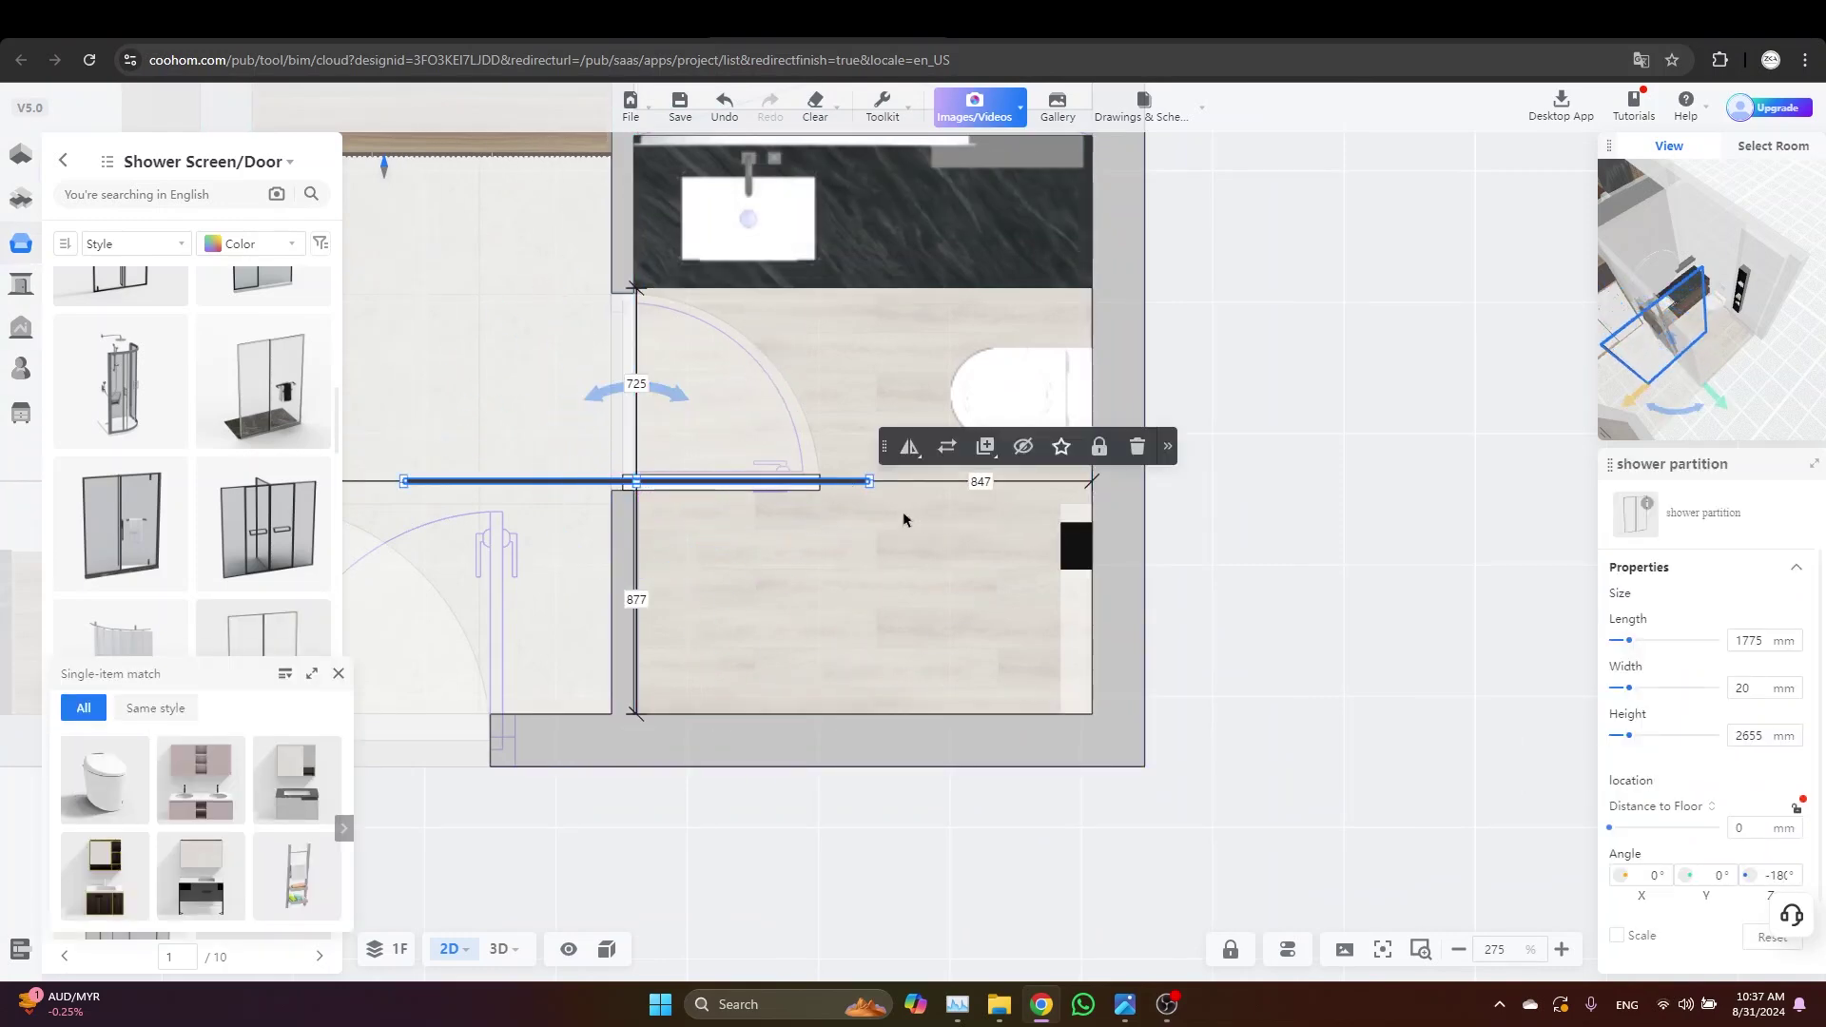
{"action": "left_click_drag", "start_coordinate": [861, 481], "coordinate": [1036, 515]}
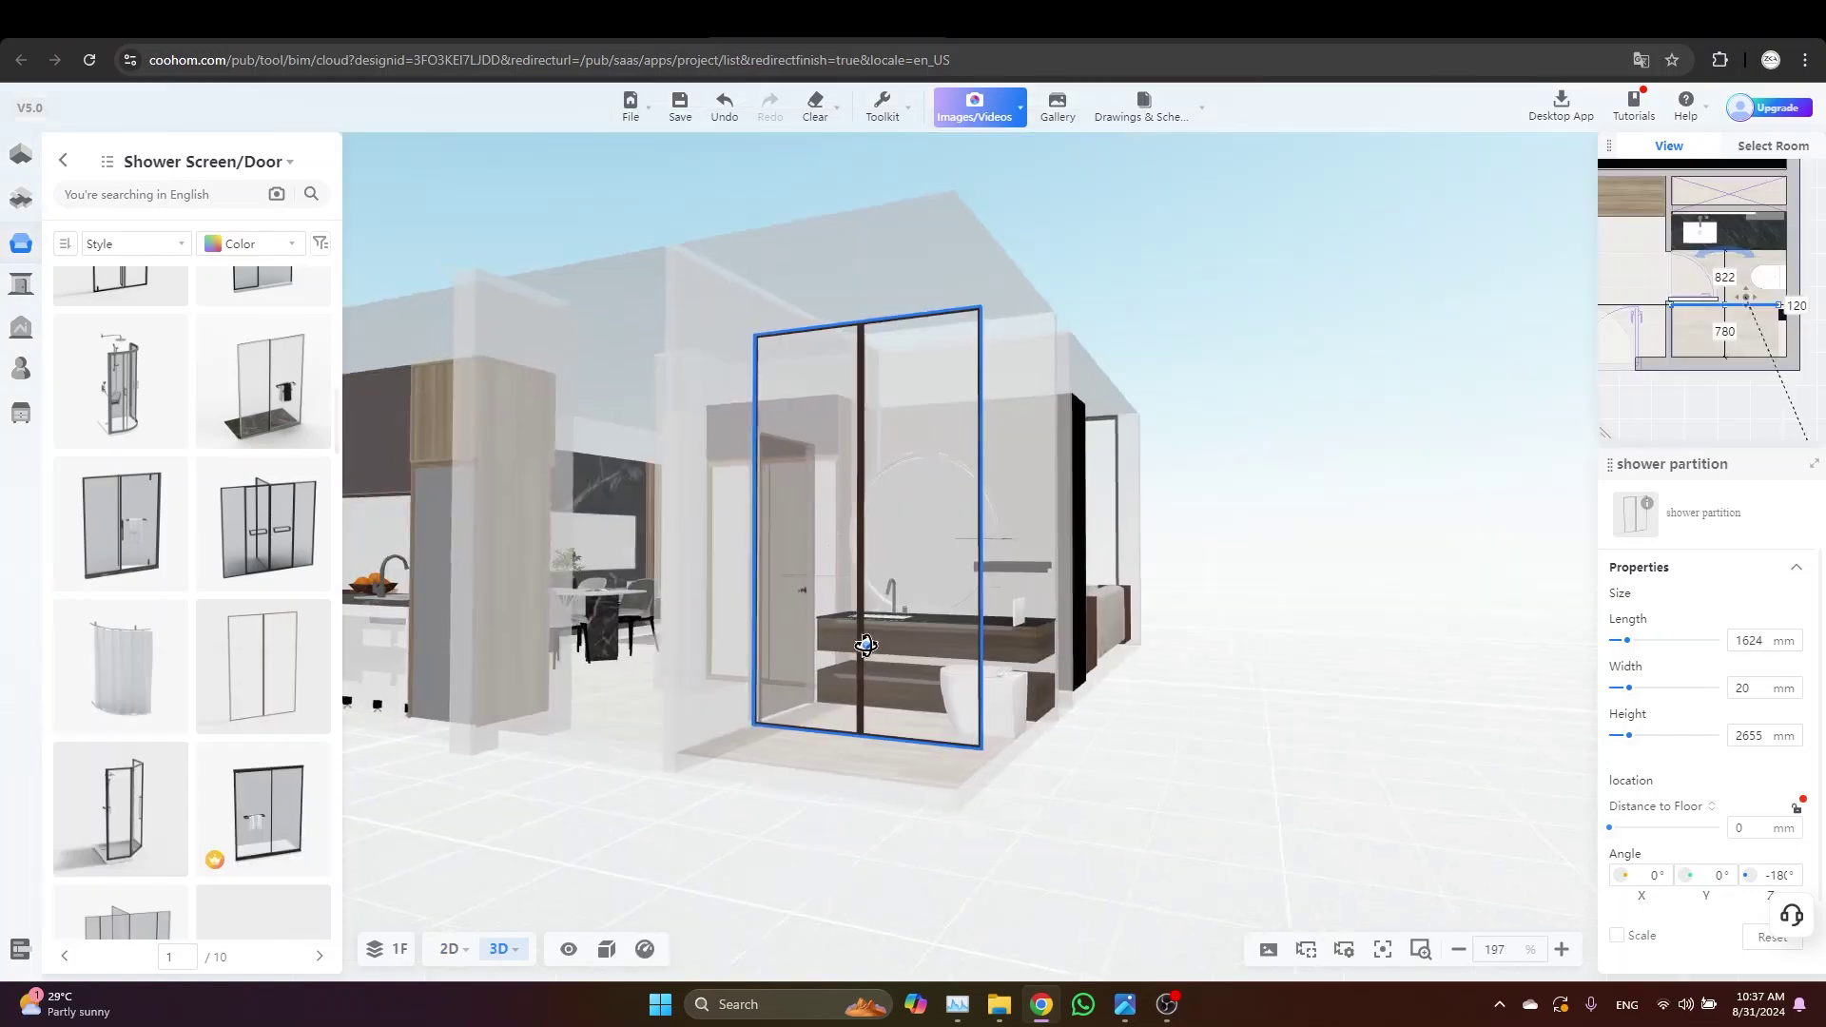
{"action": "left_click_drag", "start_coordinate": [863, 644], "coordinate": [803, 479]}
{"action": "left_click", "coordinate": [1139, 719]}
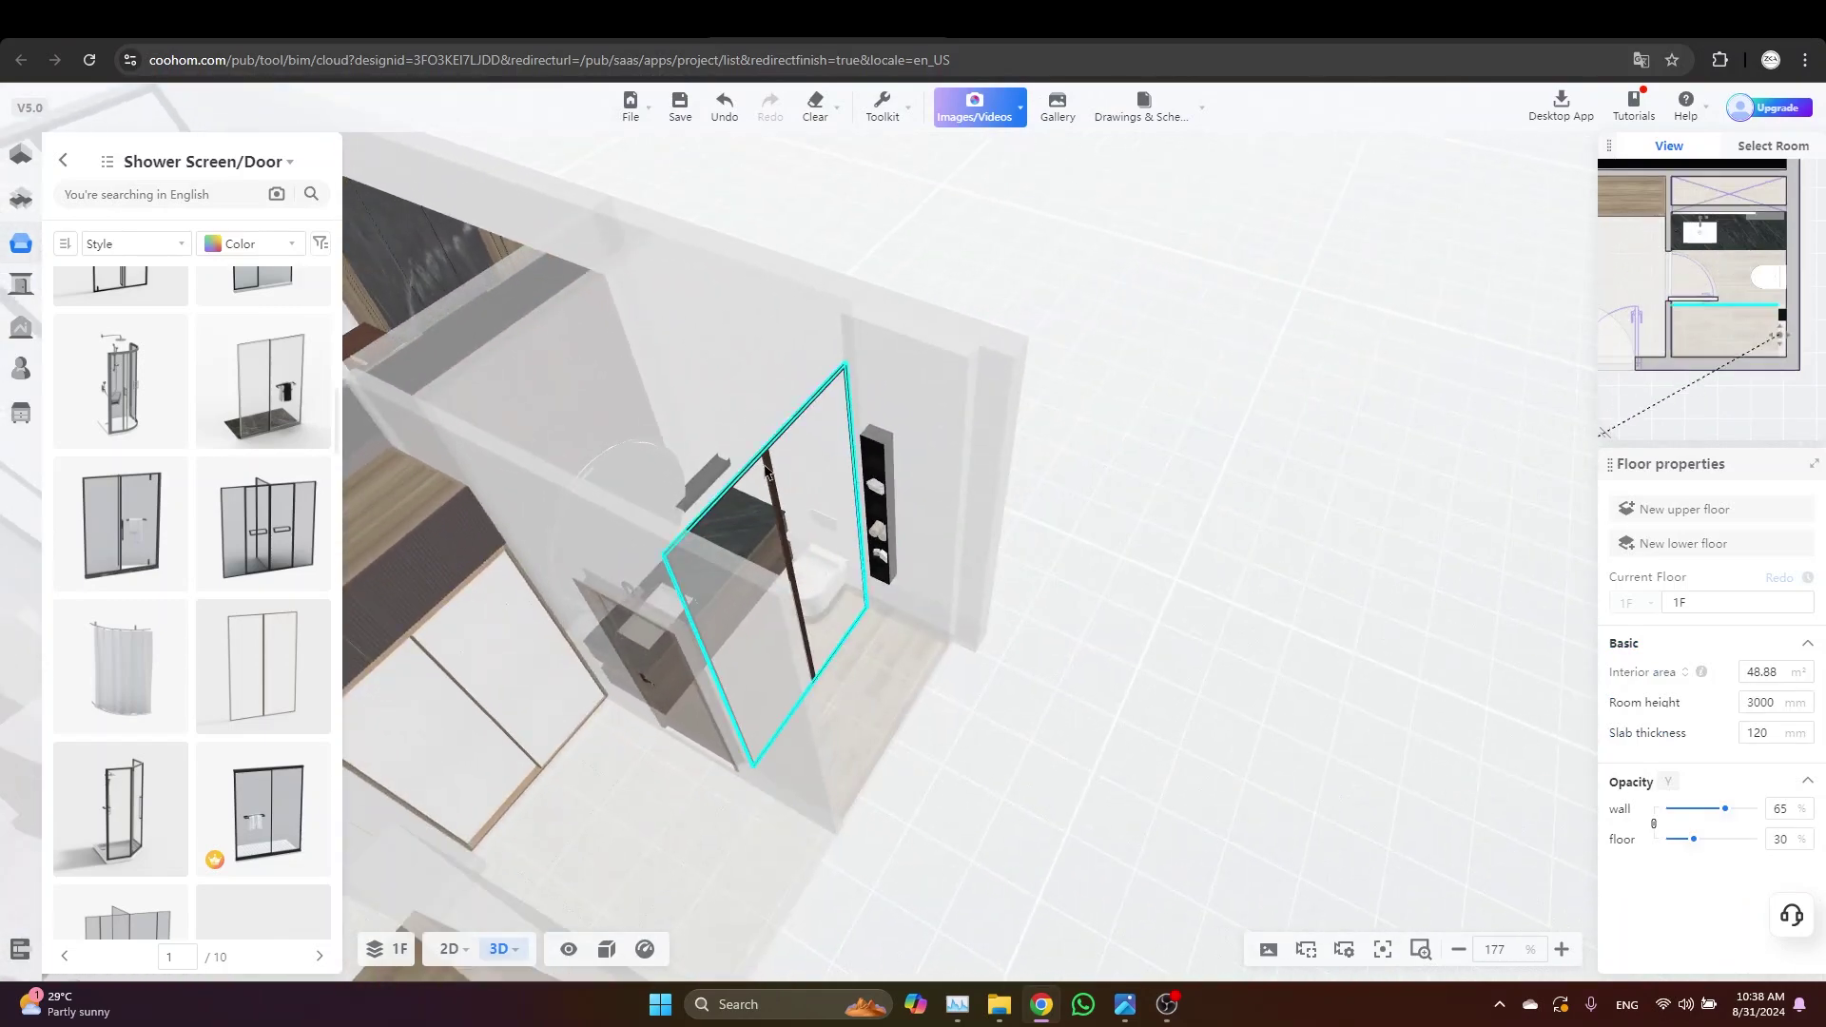
Set the shower partition's height to 2400 mm and view the bathroom around it
{"action": "left_click", "coordinate": [765, 471]}
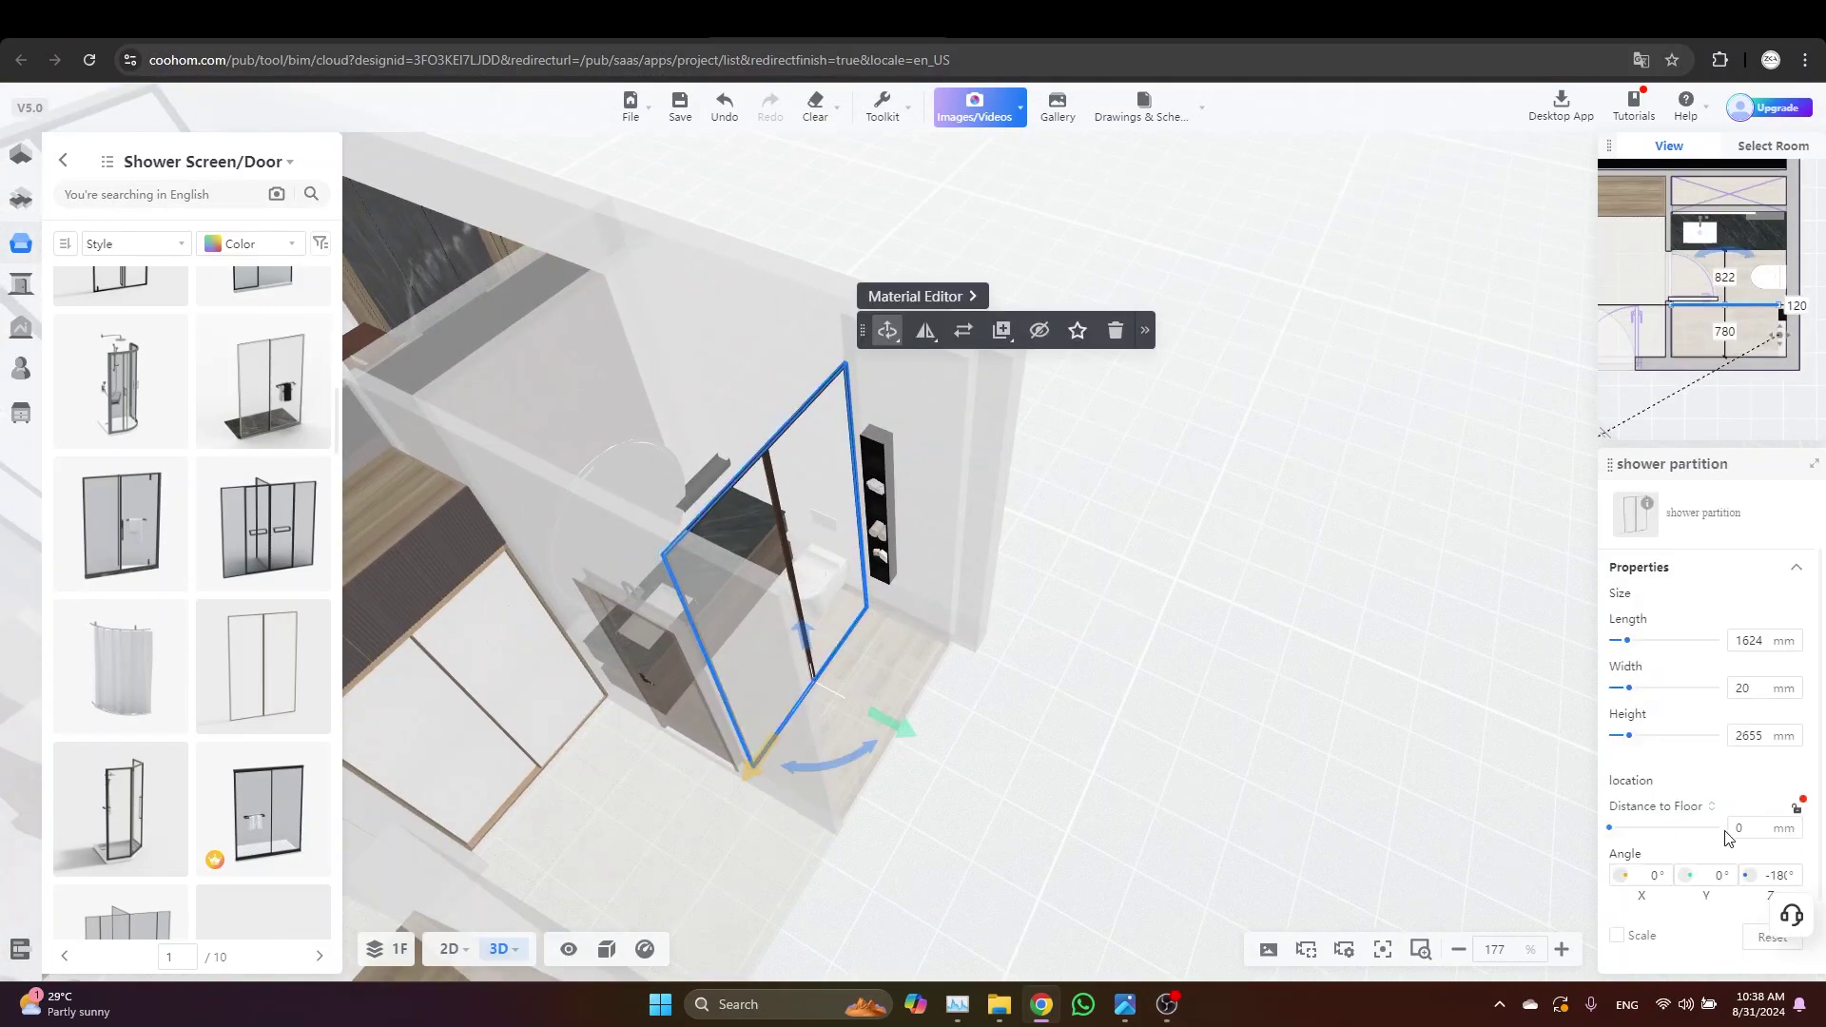
{"action": "left_click", "coordinate": [1774, 743]}
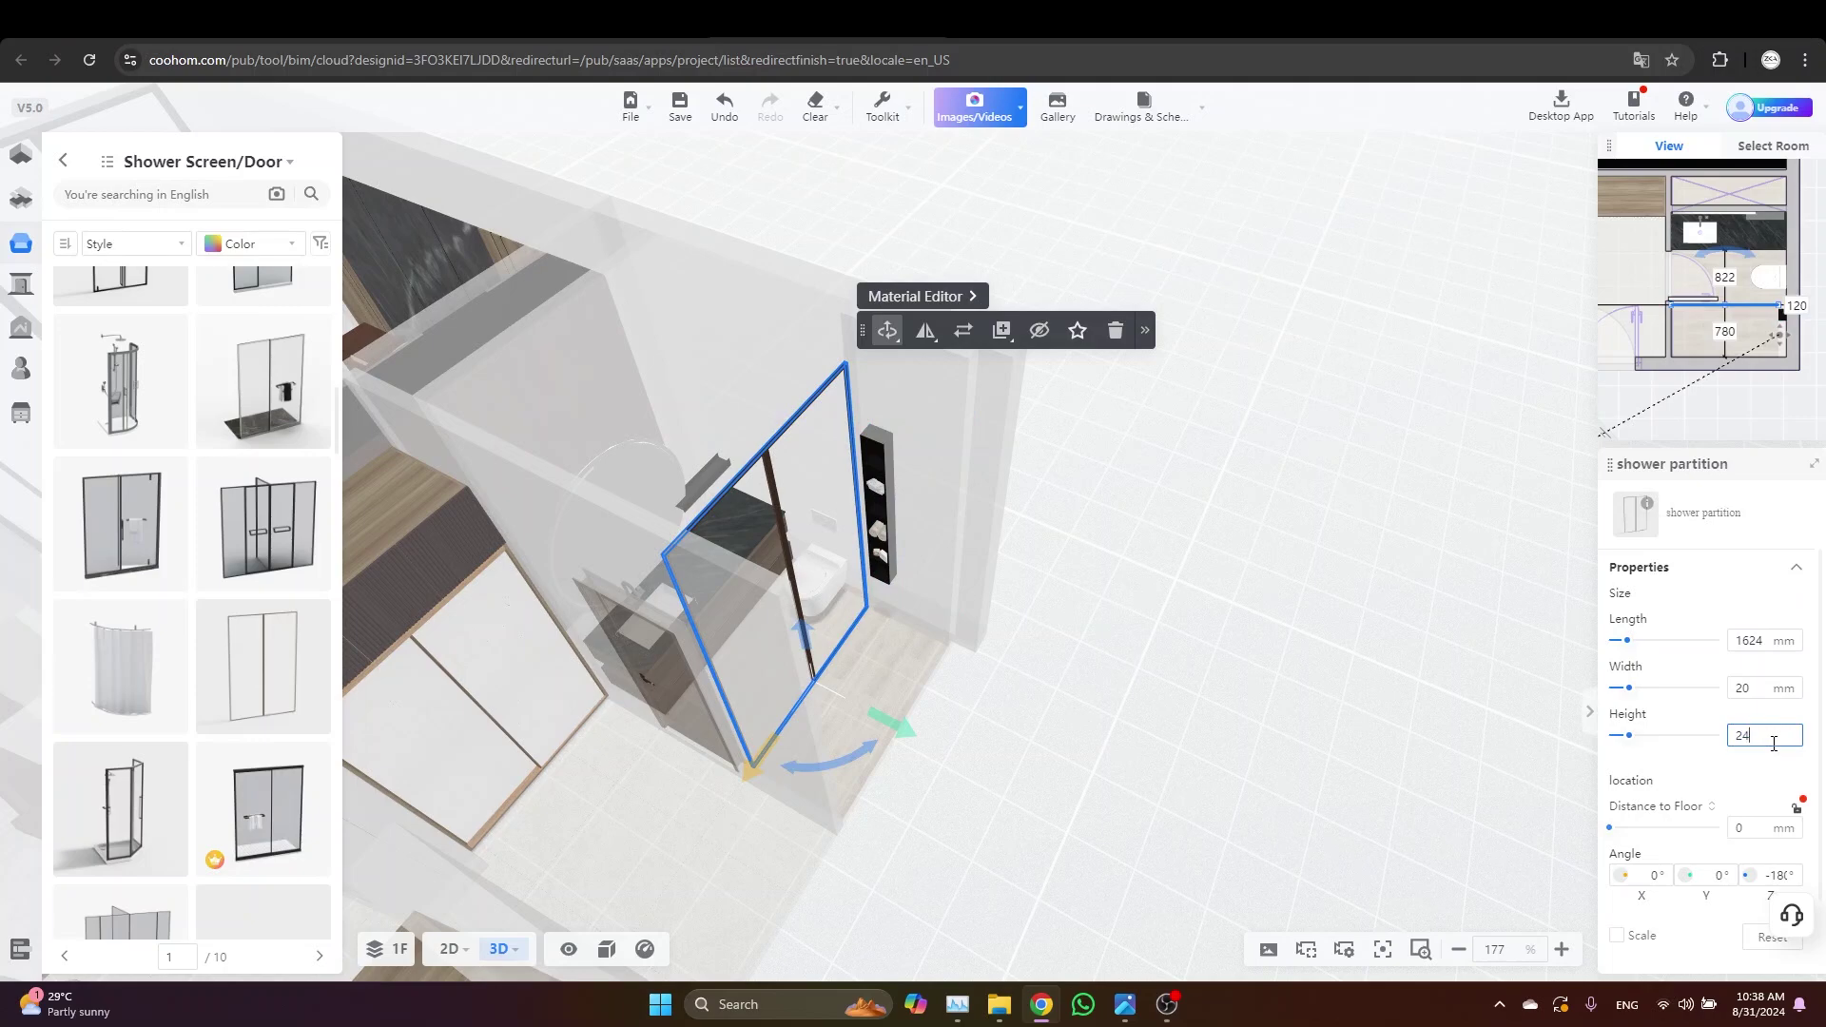
{"action": "key", "text": "Return"}
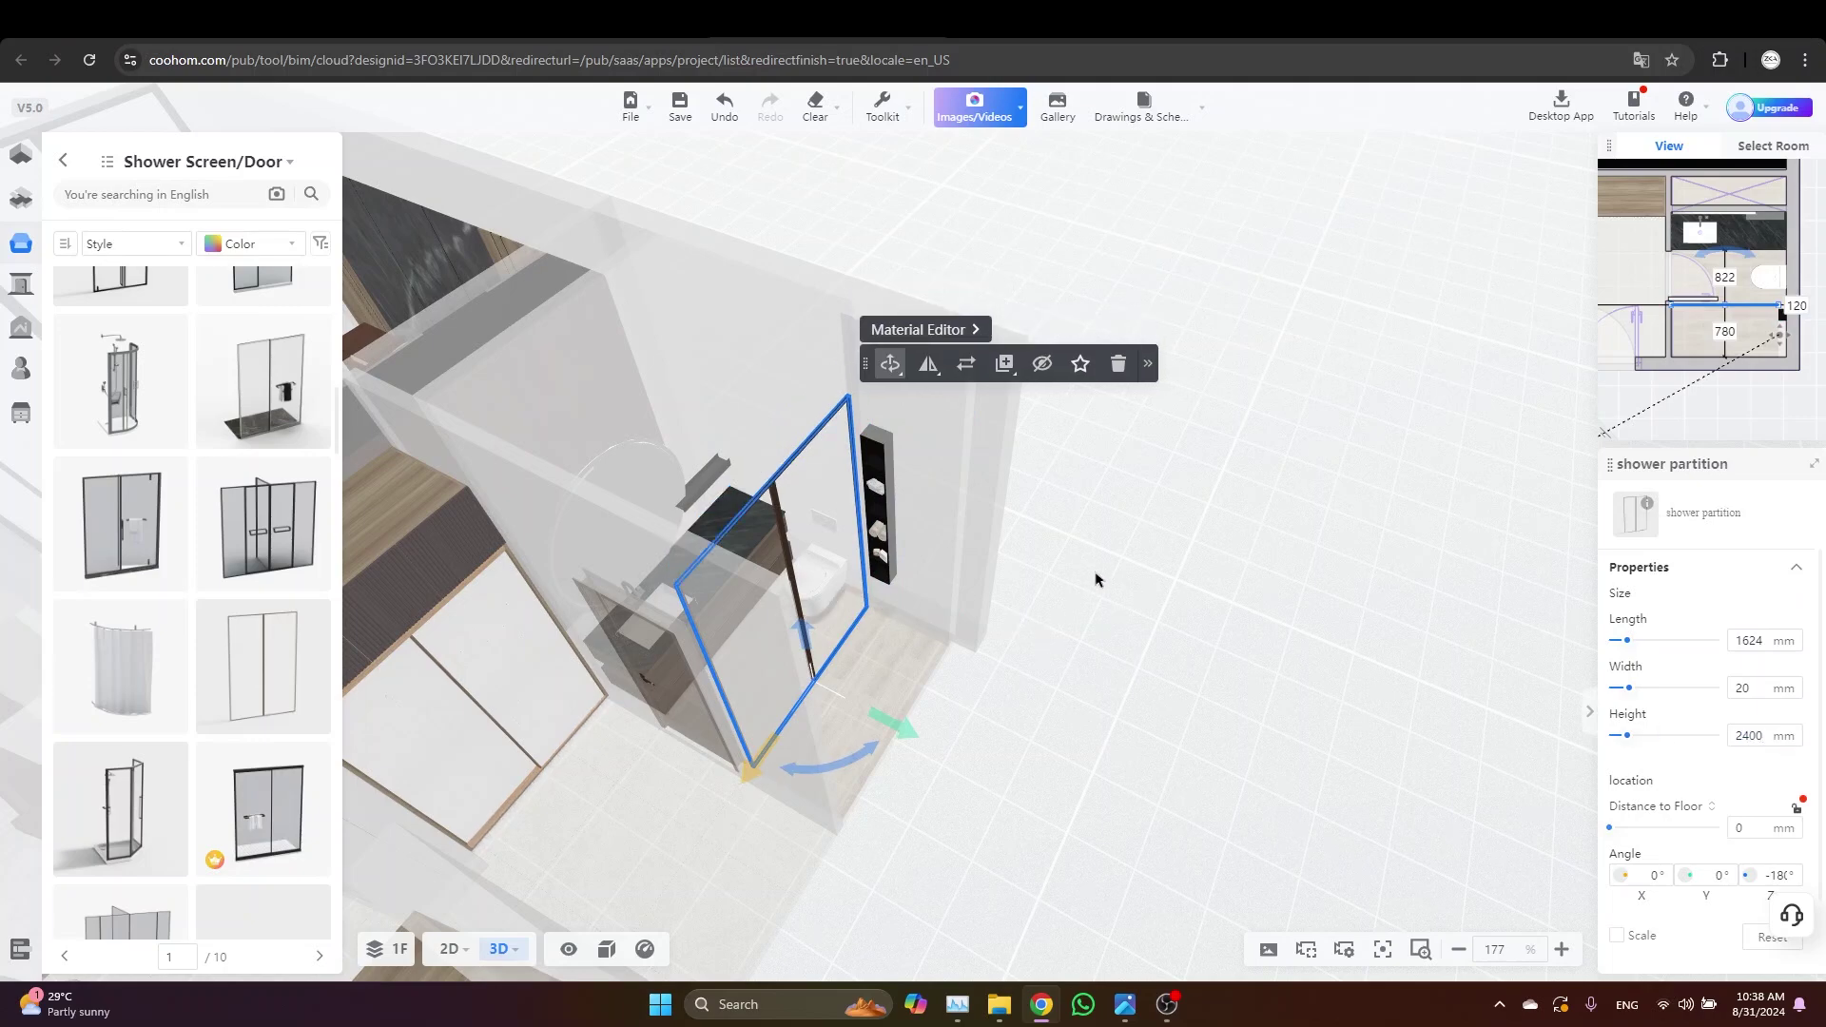
{"action": "left_click", "coordinate": [1193, 664]}
{"action": "scroll", "coordinate": [1179, 689], "scroll_direction": "down", "scroll_amount": 1}
{"action": "mouse_move", "coordinate": [949, 748]}
{"action": "left_mouse_down"}
{"action": "mouse_move", "coordinate": [1243, 750]}
{"action": "mouse_move", "coordinate": [1198, 856]}
{"action": "mouse_move", "coordinate": [1068, 856]}
{"action": "mouse_move", "coordinate": [1113, 847]}
{"action": "mouse_move", "coordinate": [1104, 771]}
{"action": "mouse_move", "coordinate": [1154, 770]}
{"action": "mouse_move", "coordinate": [415, 633]}
{"action": "left_mouse_up"}
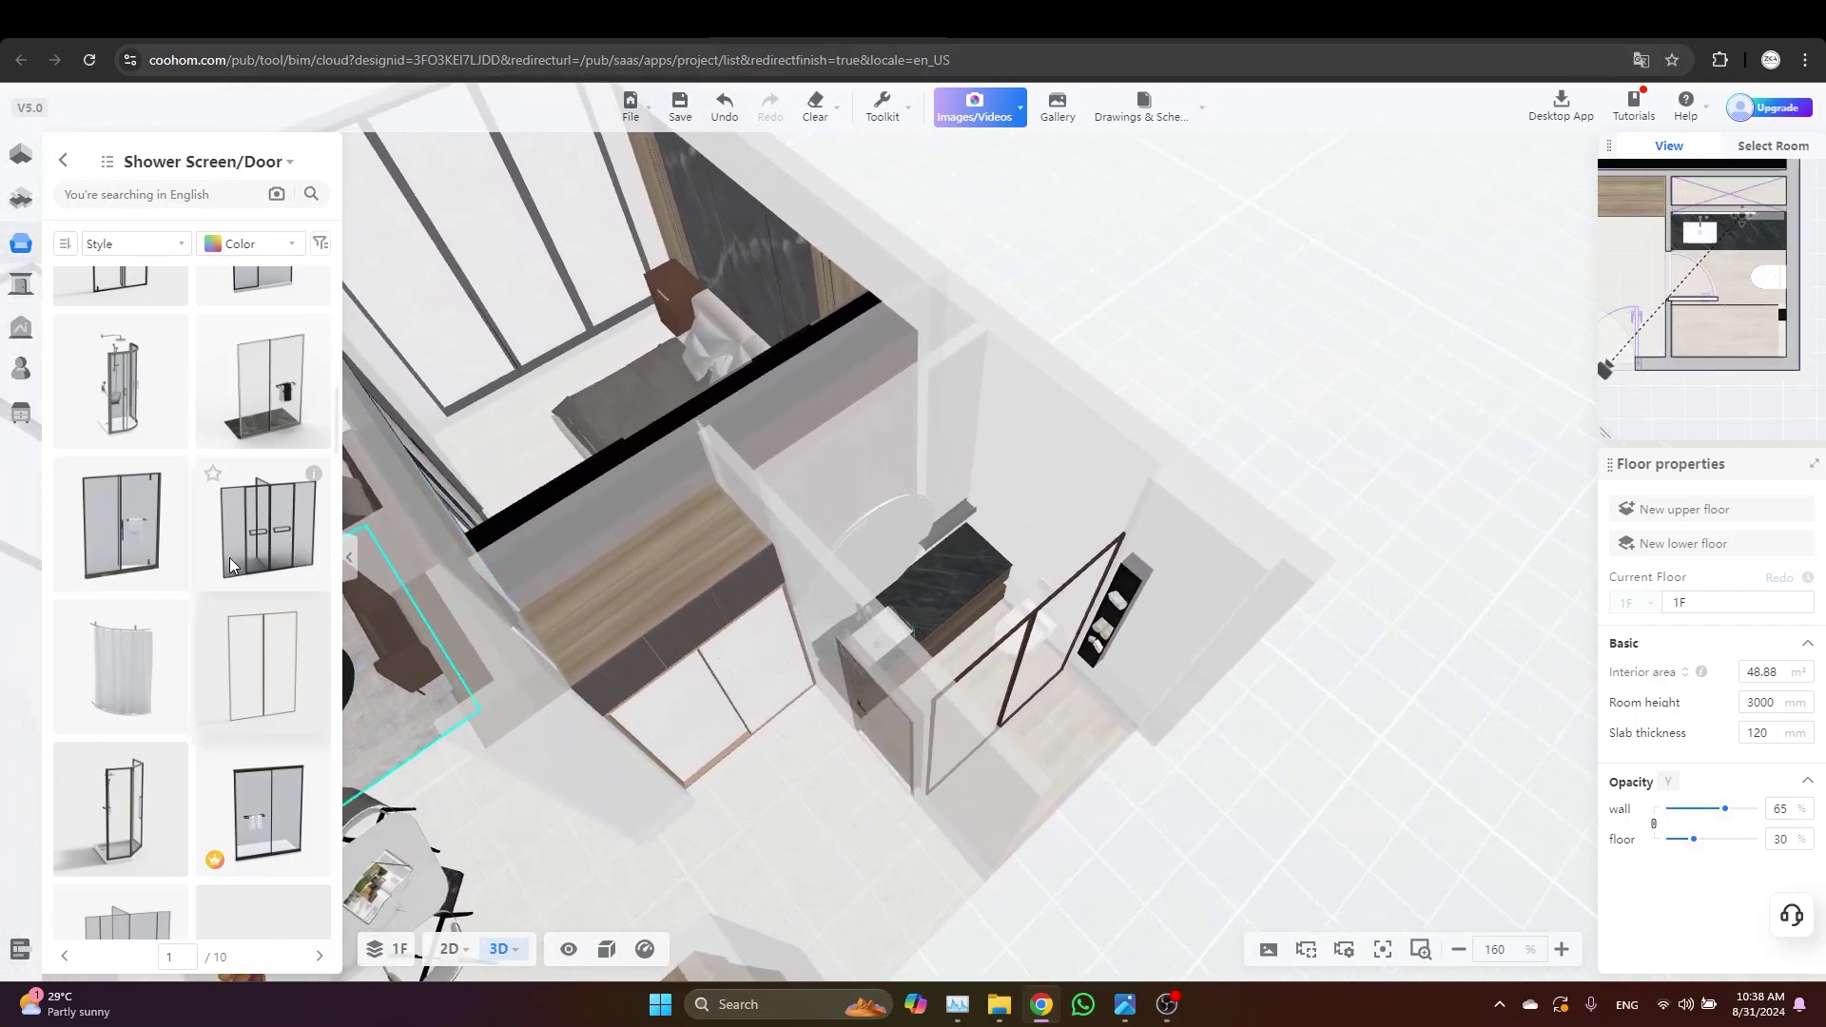
Open the bathroom library's Showers category and look through the black shower models
{"action": "left_click", "coordinate": [63, 164]}
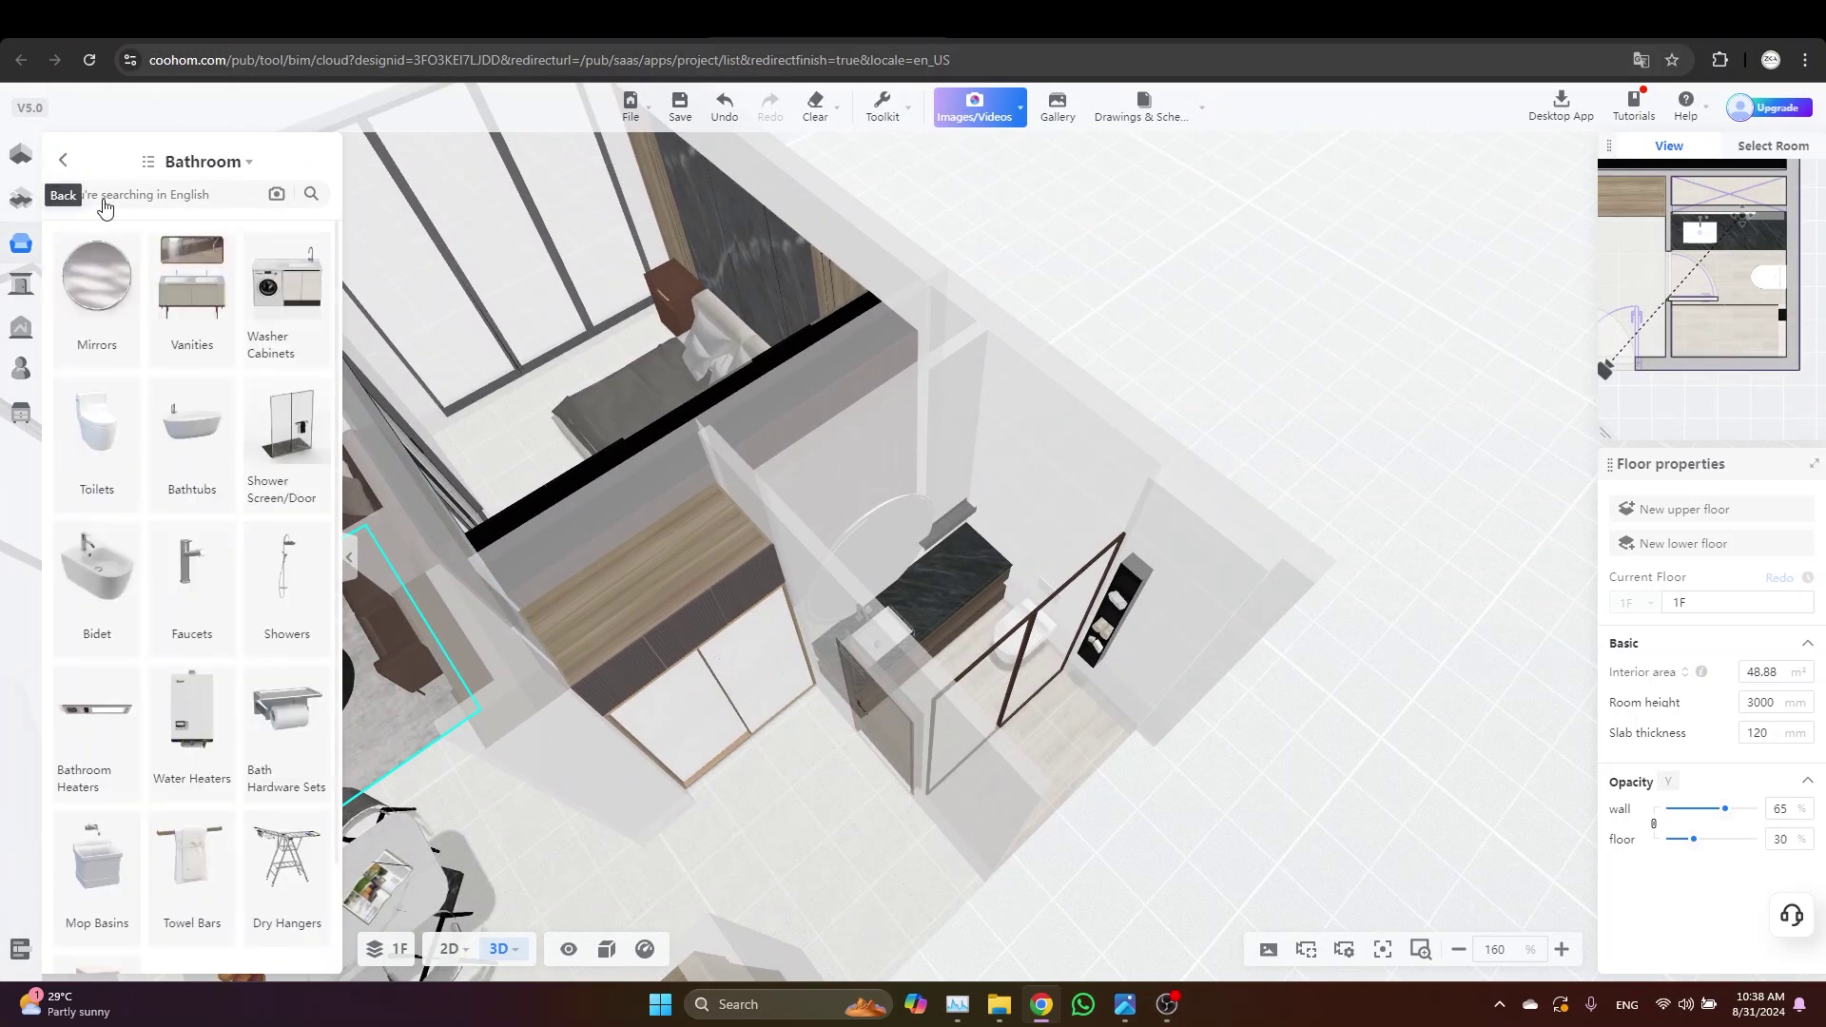
{"action": "left_click", "coordinate": [290, 583]}
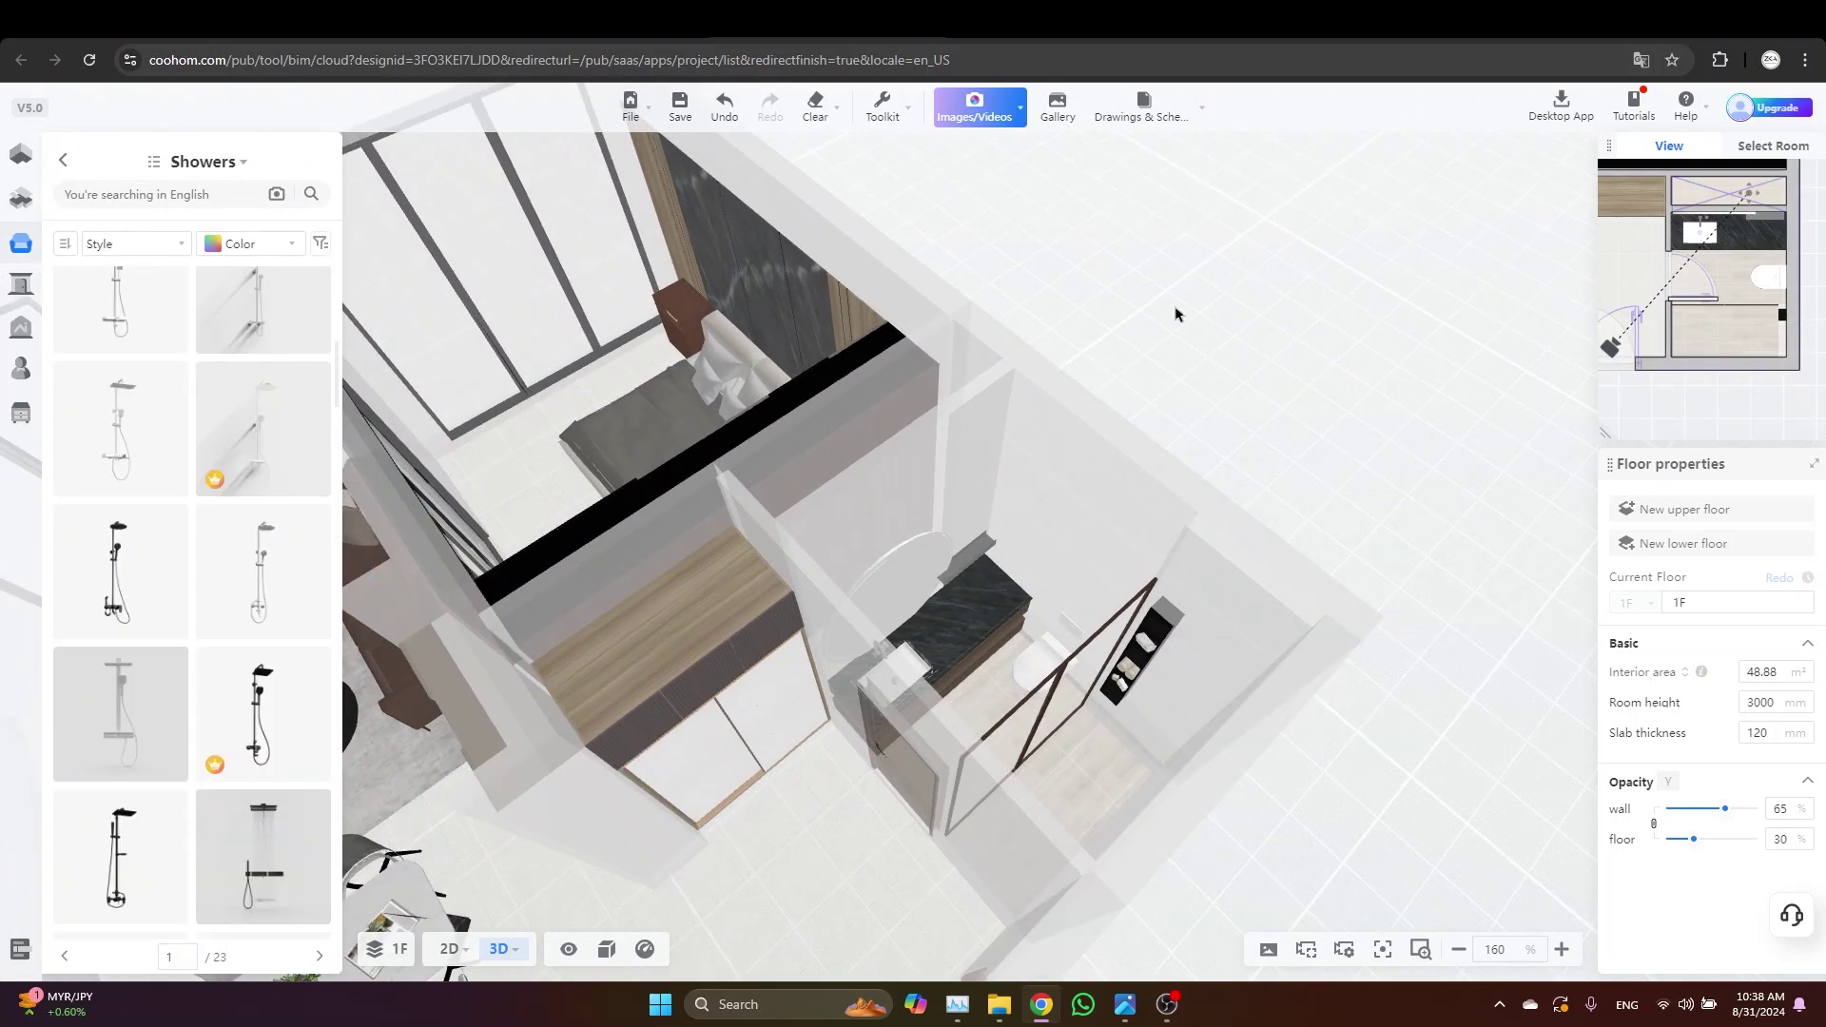
{"action": "scroll", "coordinate": [121, 694], "scroll_direction": "down", "scroll_amount": 7}
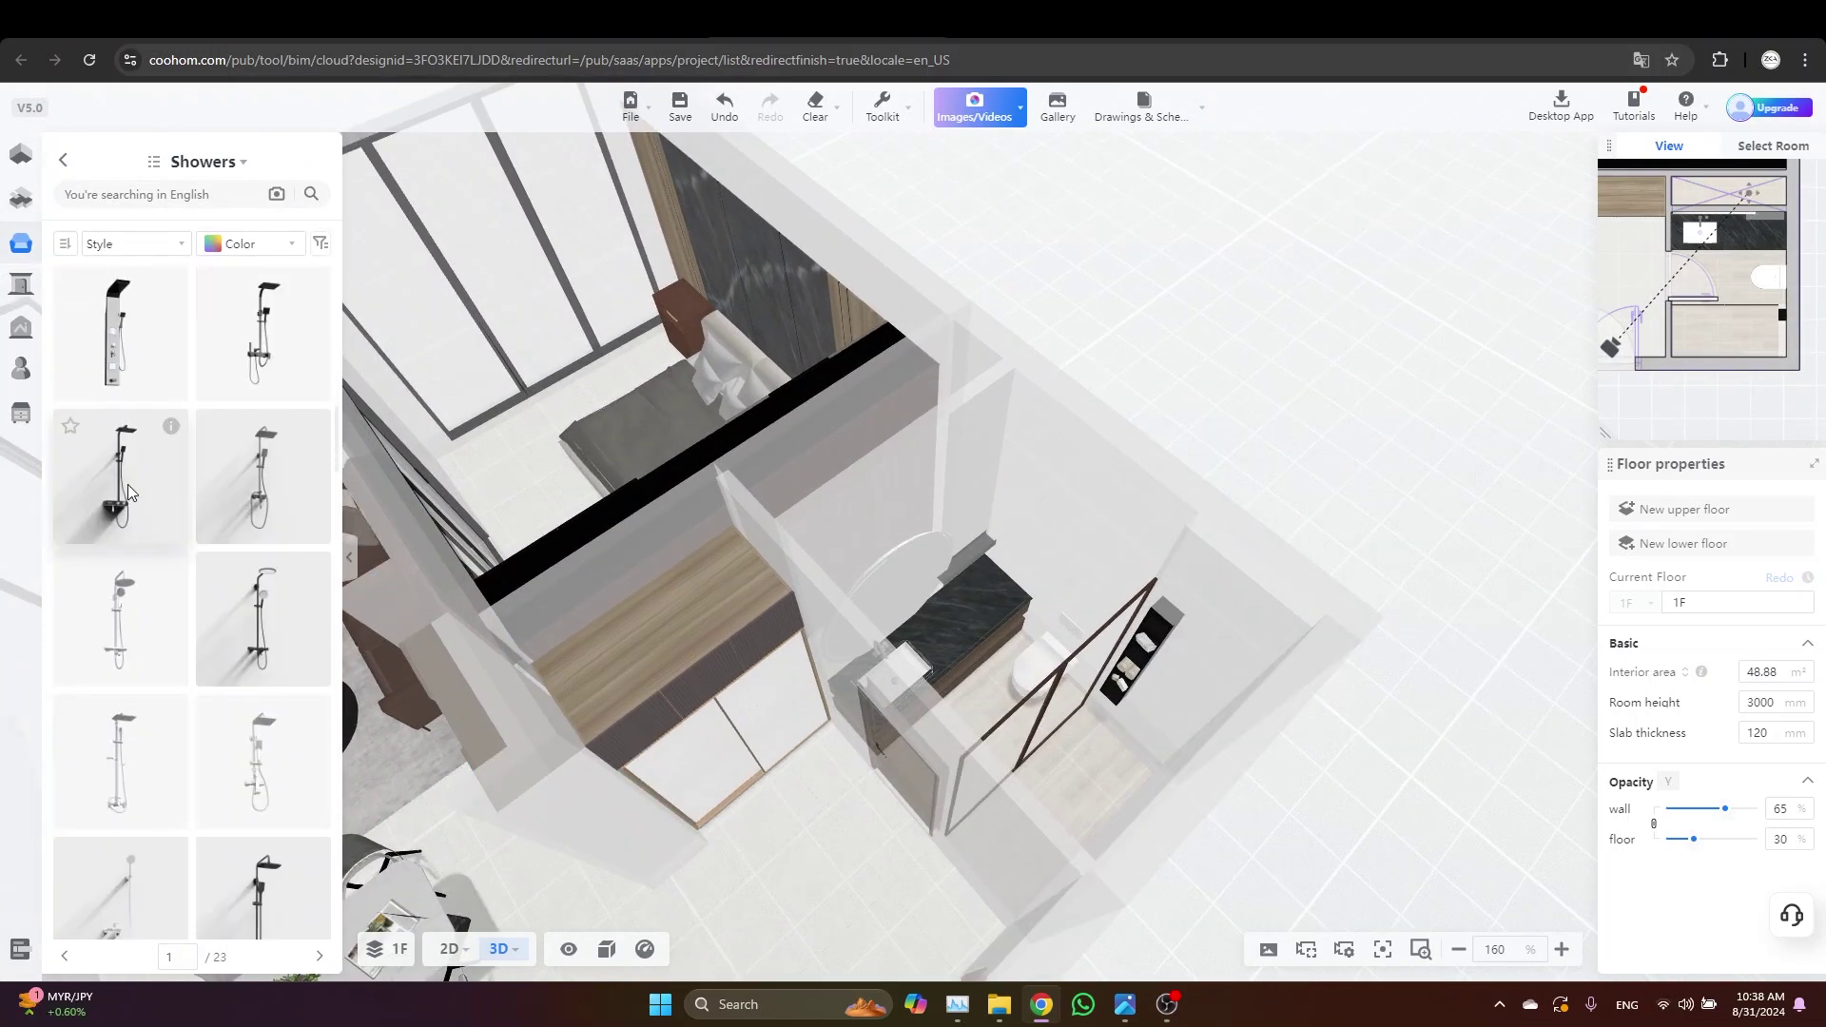
{"action": "left_click", "coordinate": [128, 491]}
{"action": "scroll", "coordinate": [140, 802], "scroll_direction": "down", "scroll_amount": 4}
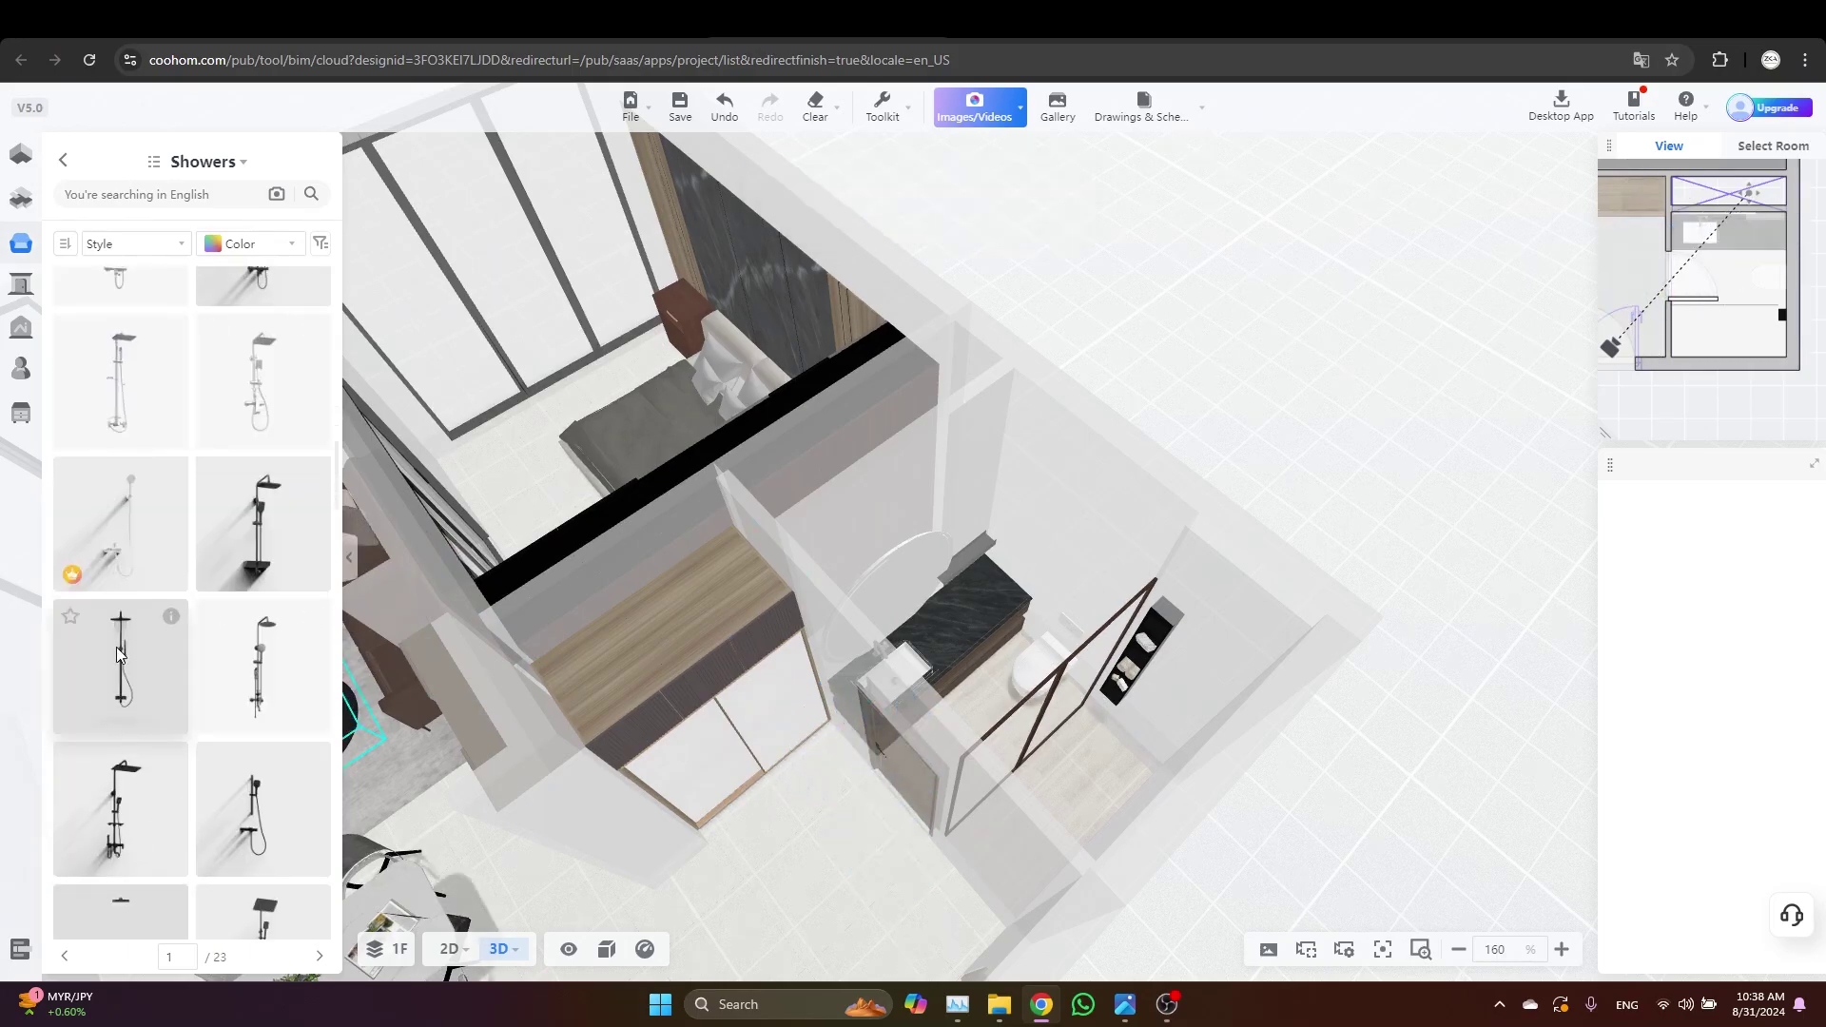
{"action": "left_click", "coordinate": [121, 804]}
{"action": "key", "text": "Escape"}
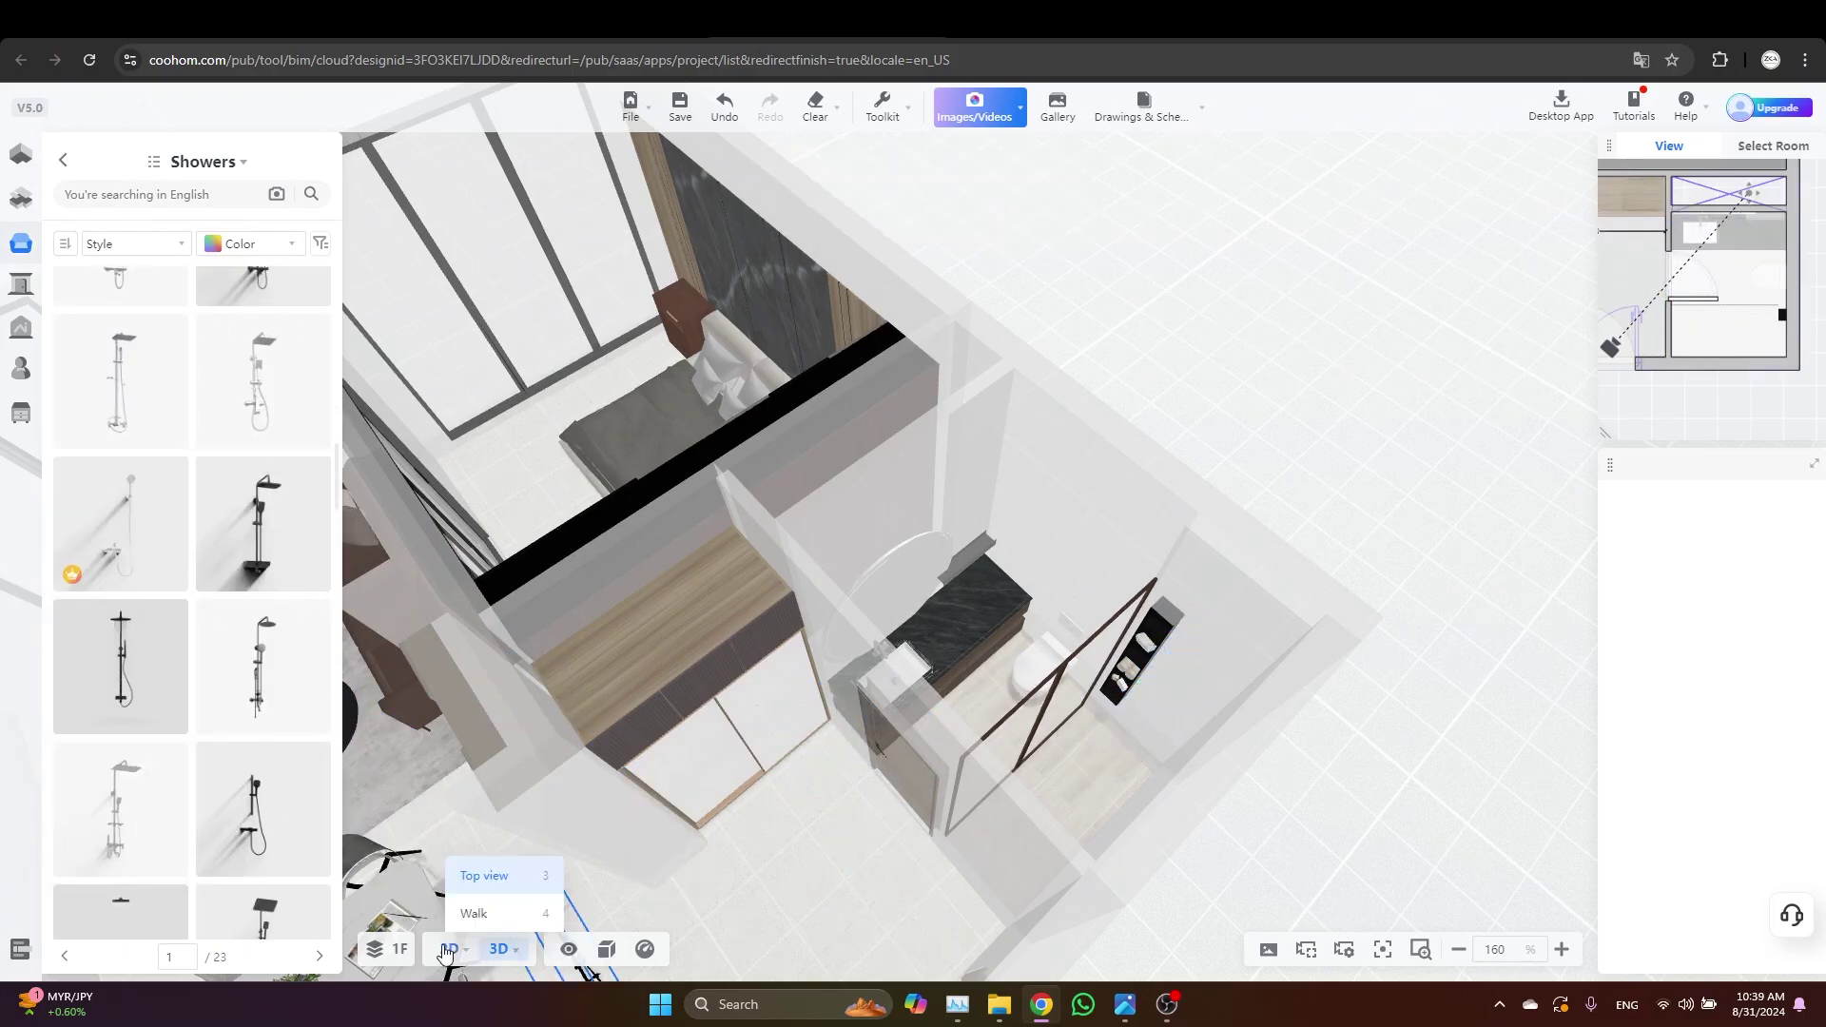
Place the black SFTA03018RB shower head in the 2D floor plan beside the niche, about 149 mm from the bathroom's lower wall
{"action": "left_click", "coordinate": [449, 949]}
{"action": "left_click", "coordinate": [444, 689]}
{"action": "scroll", "coordinate": [187, 715], "scroll_direction": "down", "scroll_amount": 1}
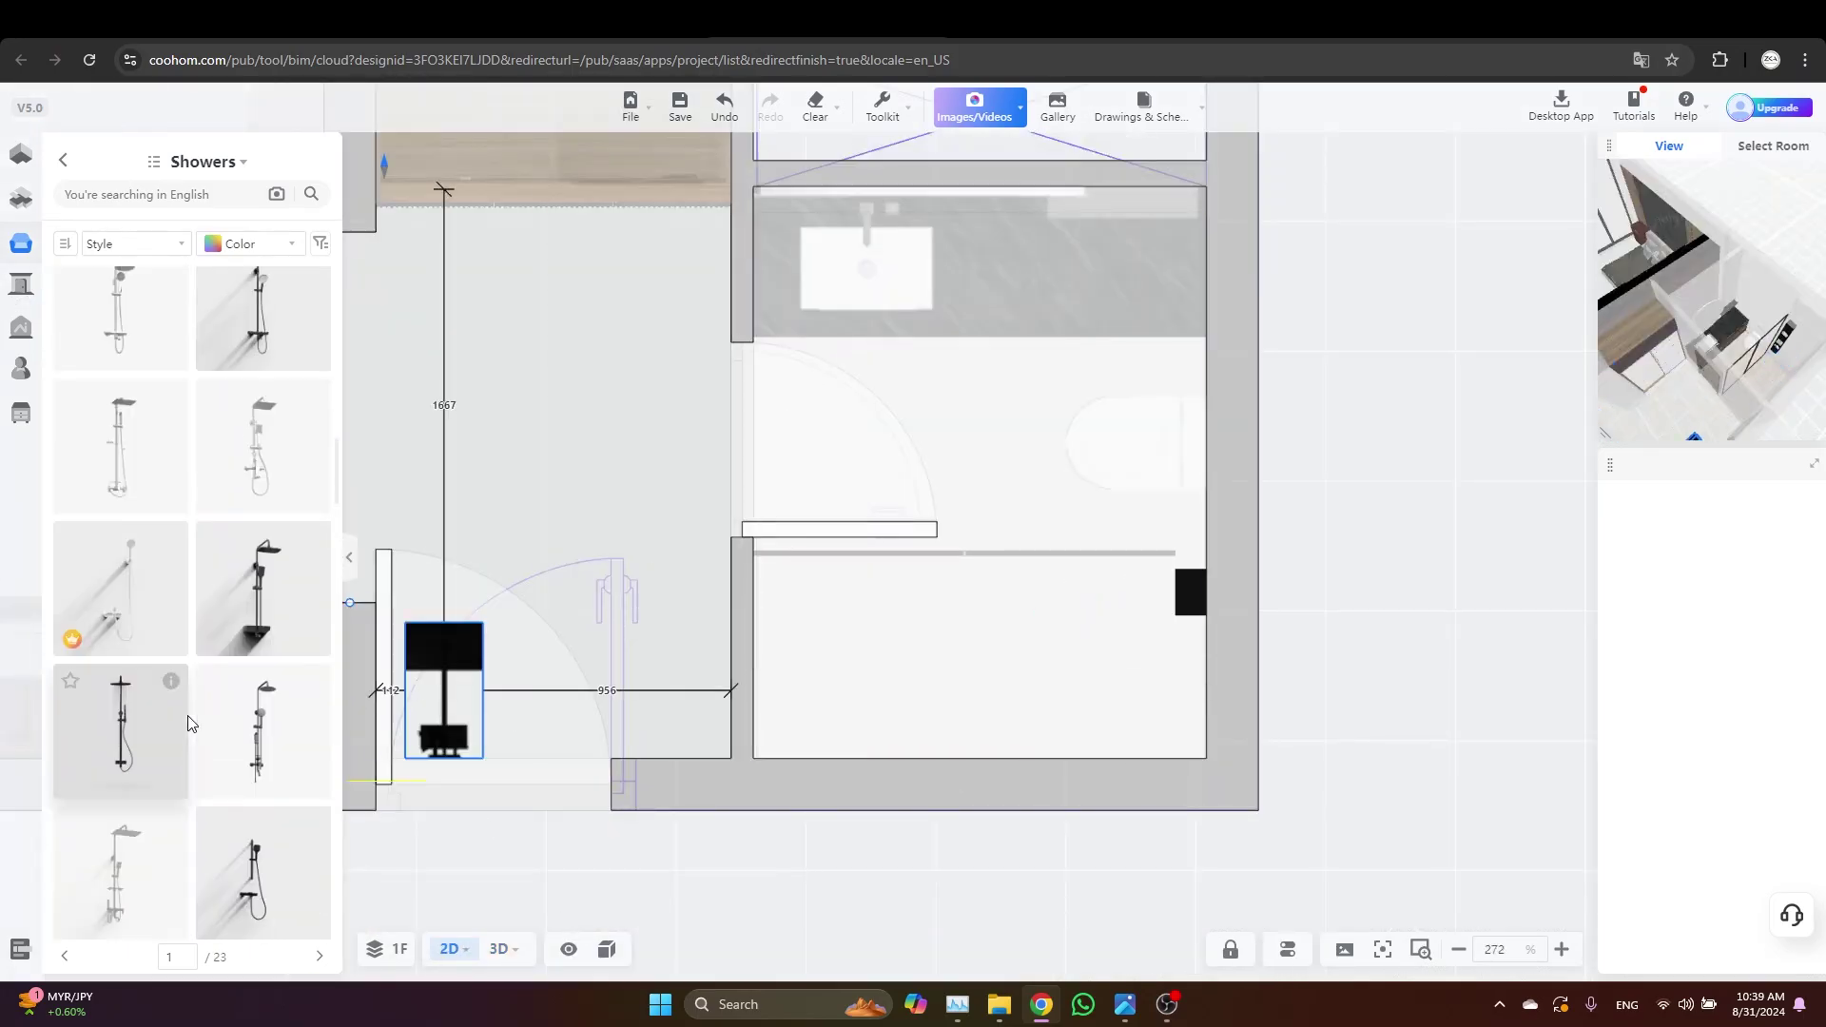
{"action": "left_click", "coordinate": [133, 856]}
{"action": "scroll", "coordinate": [200, 599], "scroll_direction": "down", "scroll_amount": 8}
{"action": "left_click", "coordinate": [133, 552]}
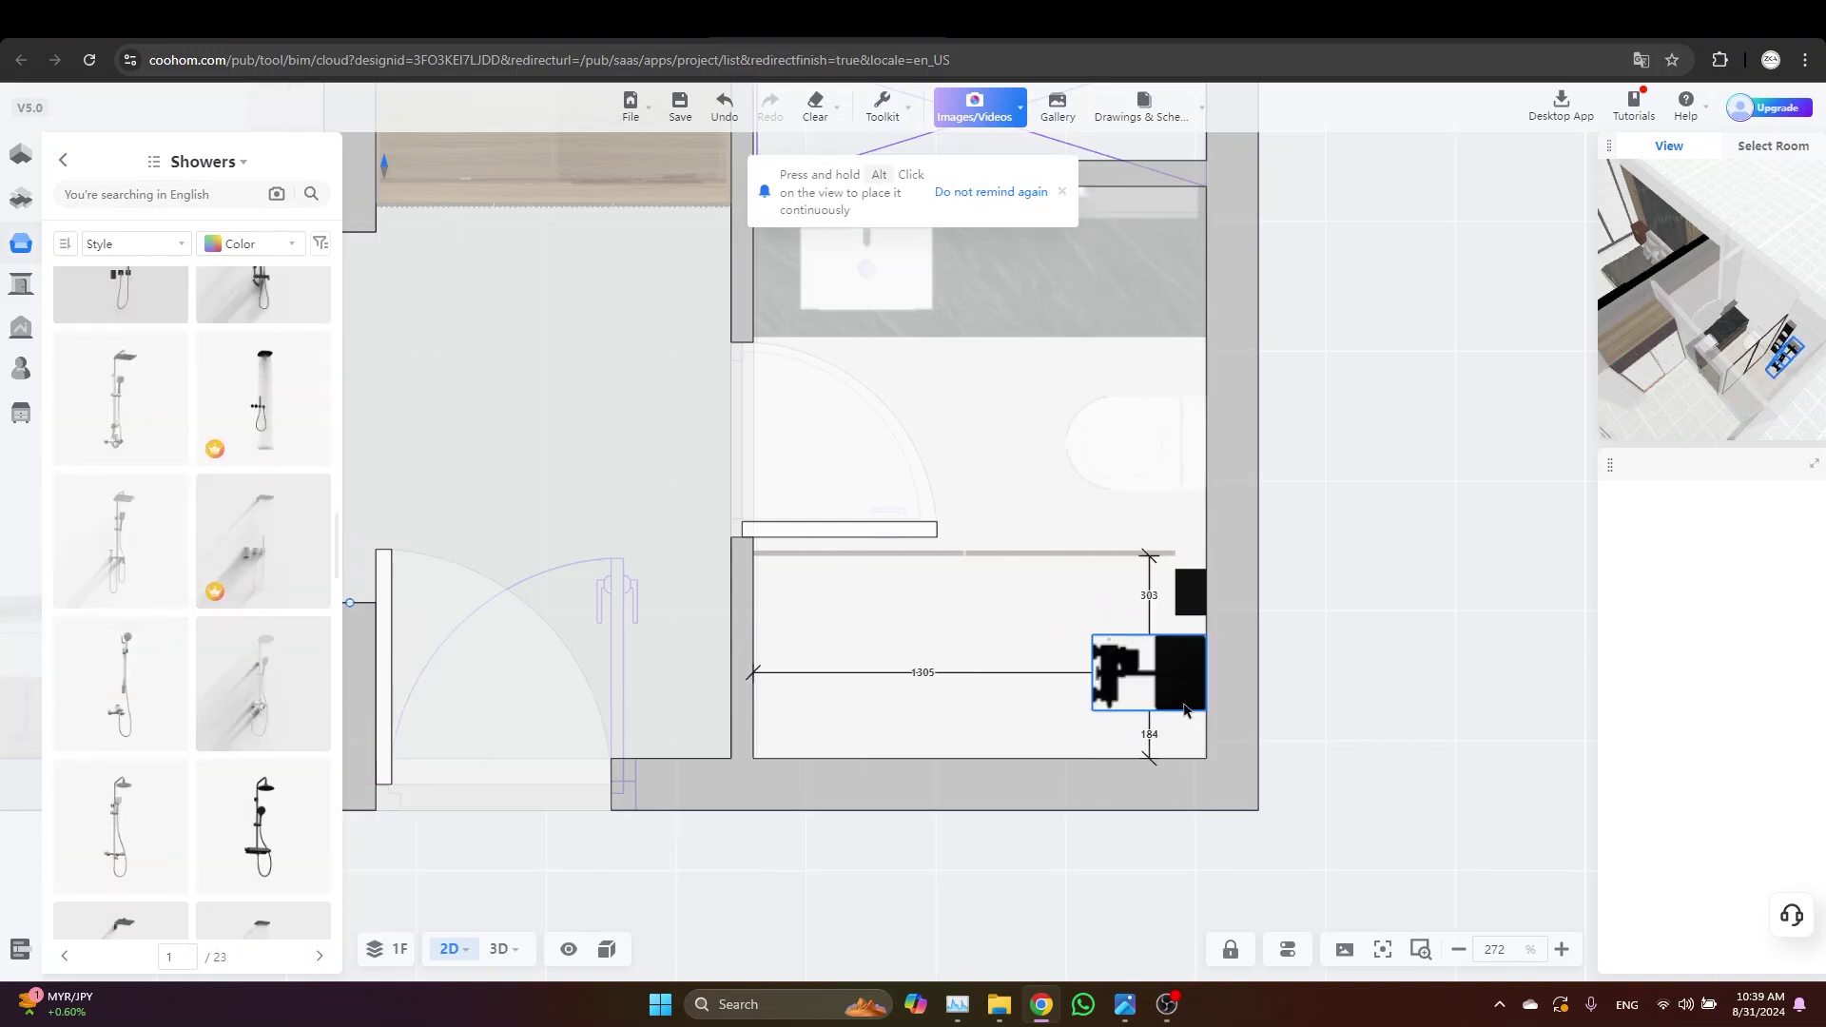
{"action": "left_click", "coordinate": [1181, 707]}
Move the shower head against the extruded wall section's face and mirror it so its head points into the shower area
{"action": "scroll", "coordinate": [1172, 674], "scroll_direction": "up", "scroll_amount": 4}
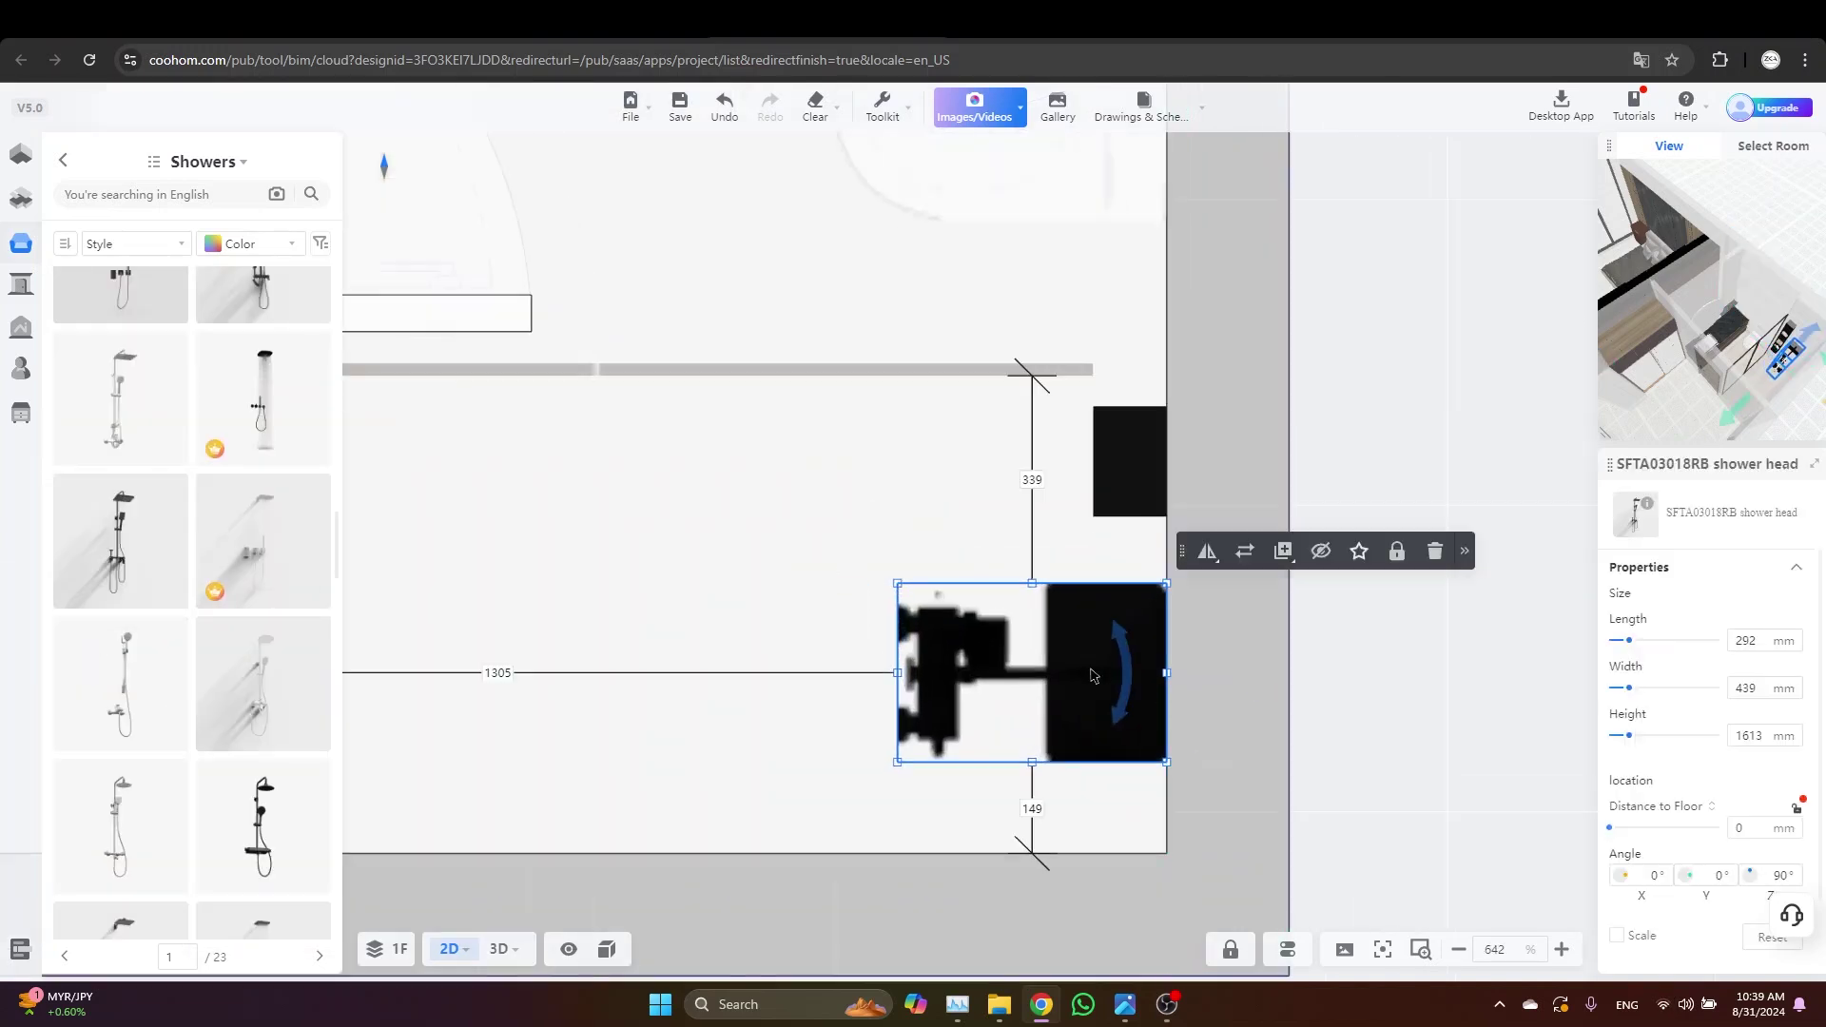
{"action": "left_click_drag", "start_coordinate": [1091, 675], "coordinate": [1036, 676]}
{"action": "mouse_move", "coordinate": [1132, 553]}
{"action": "left_click", "coordinate": [1109, 629]}
{"action": "left_click", "coordinate": [1274, 702]}
{"action": "scroll", "coordinate": [1273, 701], "scroll_direction": "down", "scroll_amount": 2}
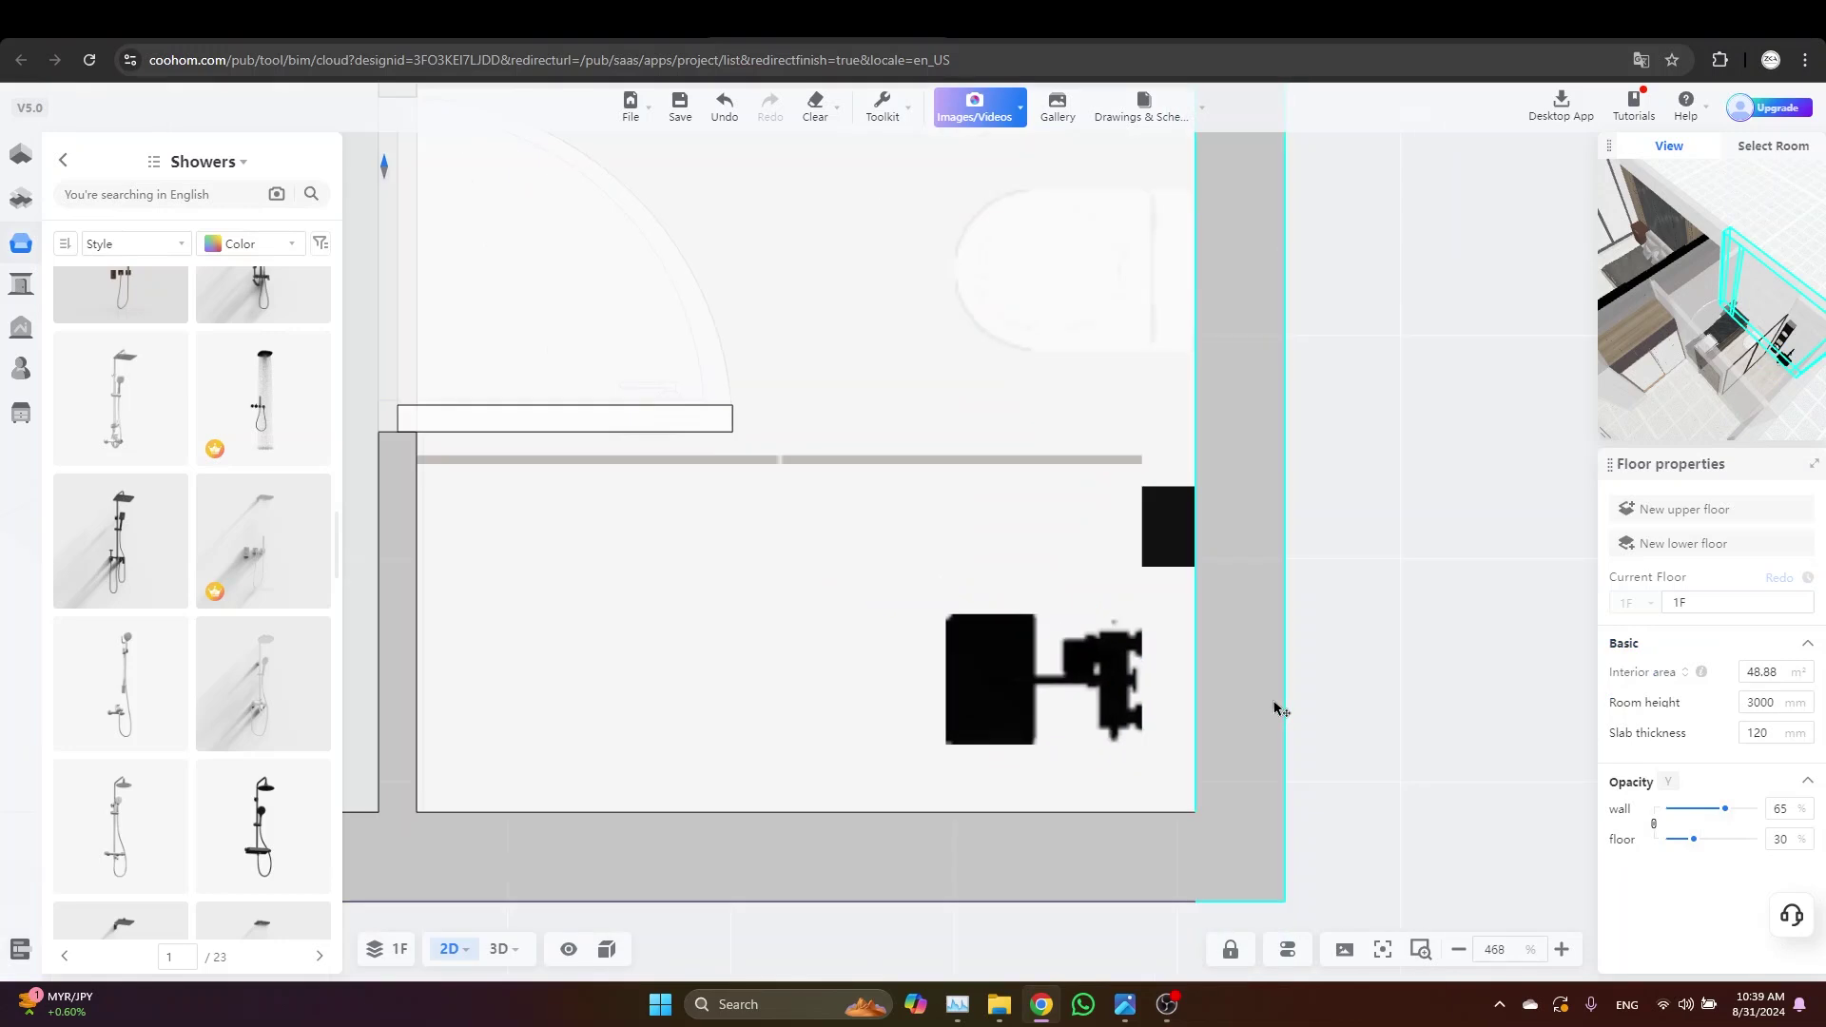
{"action": "scroll", "coordinate": [1275, 708], "scroll_direction": "up", "scroll_amount": 2}
{"action": "left_click", "coordinate": [945, 601]}
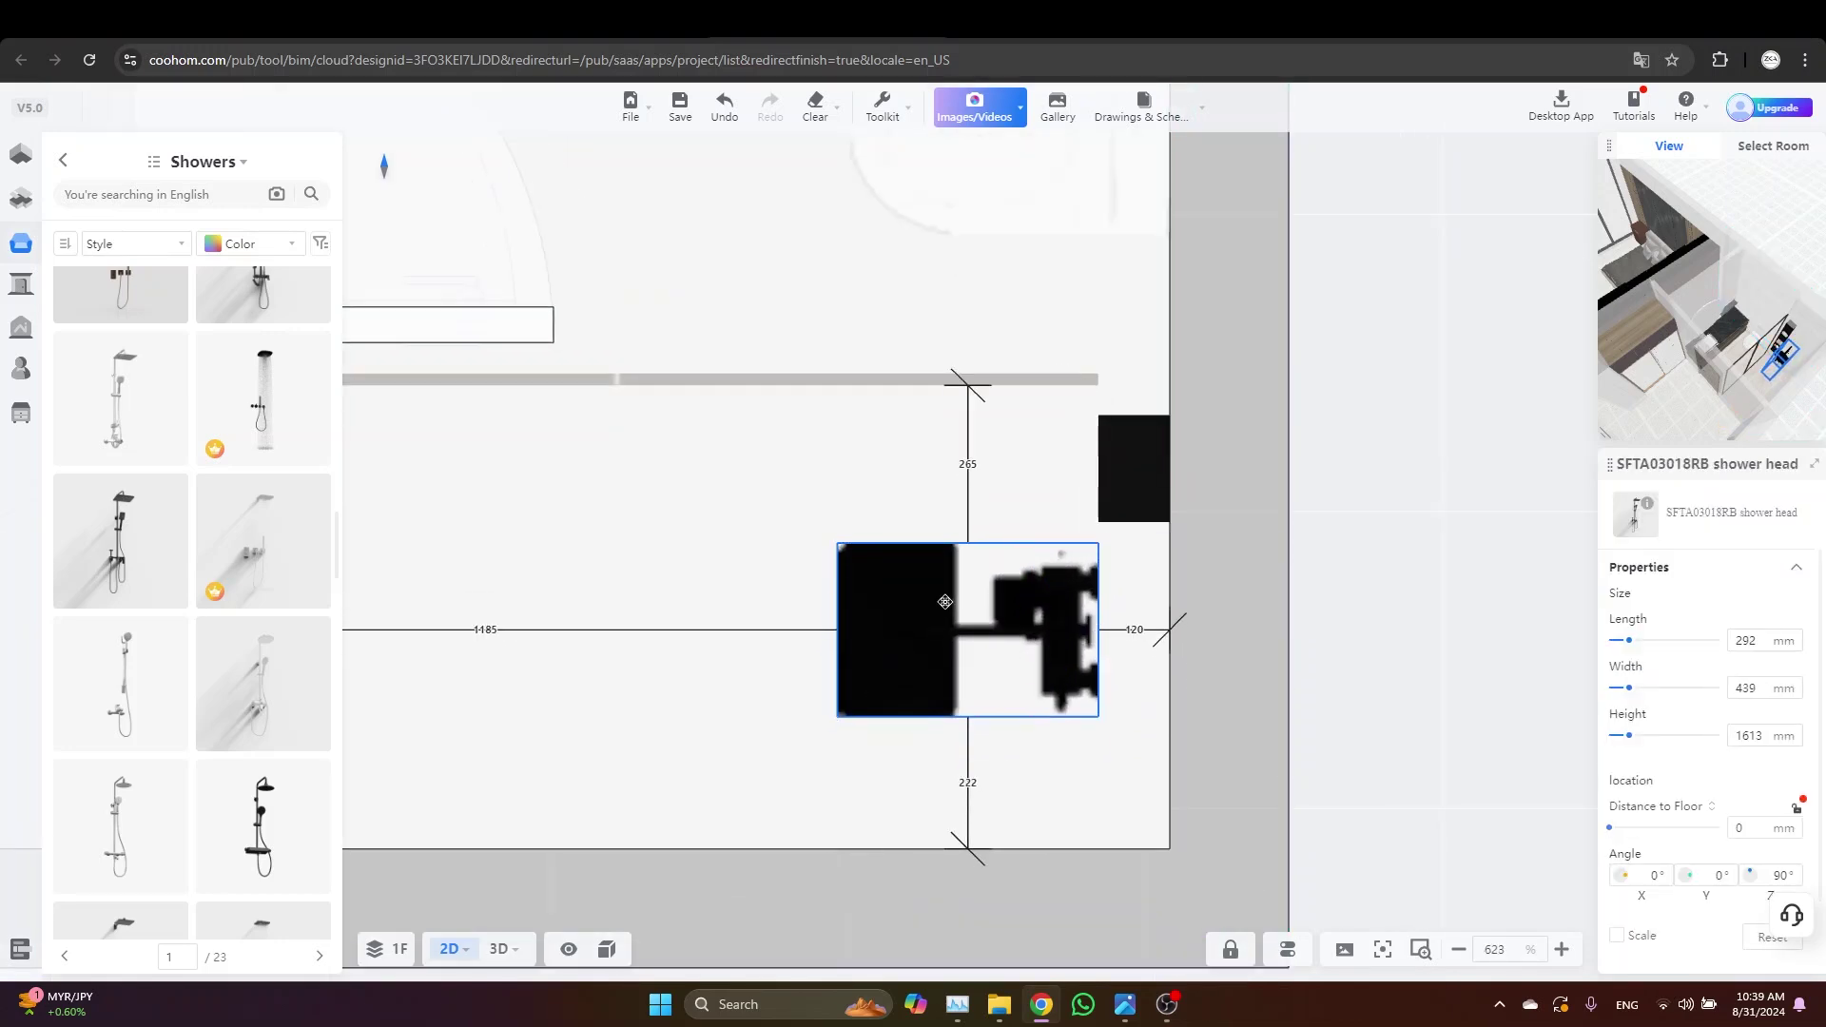
{"action": "left_click", "coordinate": [1398, 656]}
{"action": "scroll", "coordinate": [1365, 673], "scroll_direction": "down", "scroll_amount": 7}
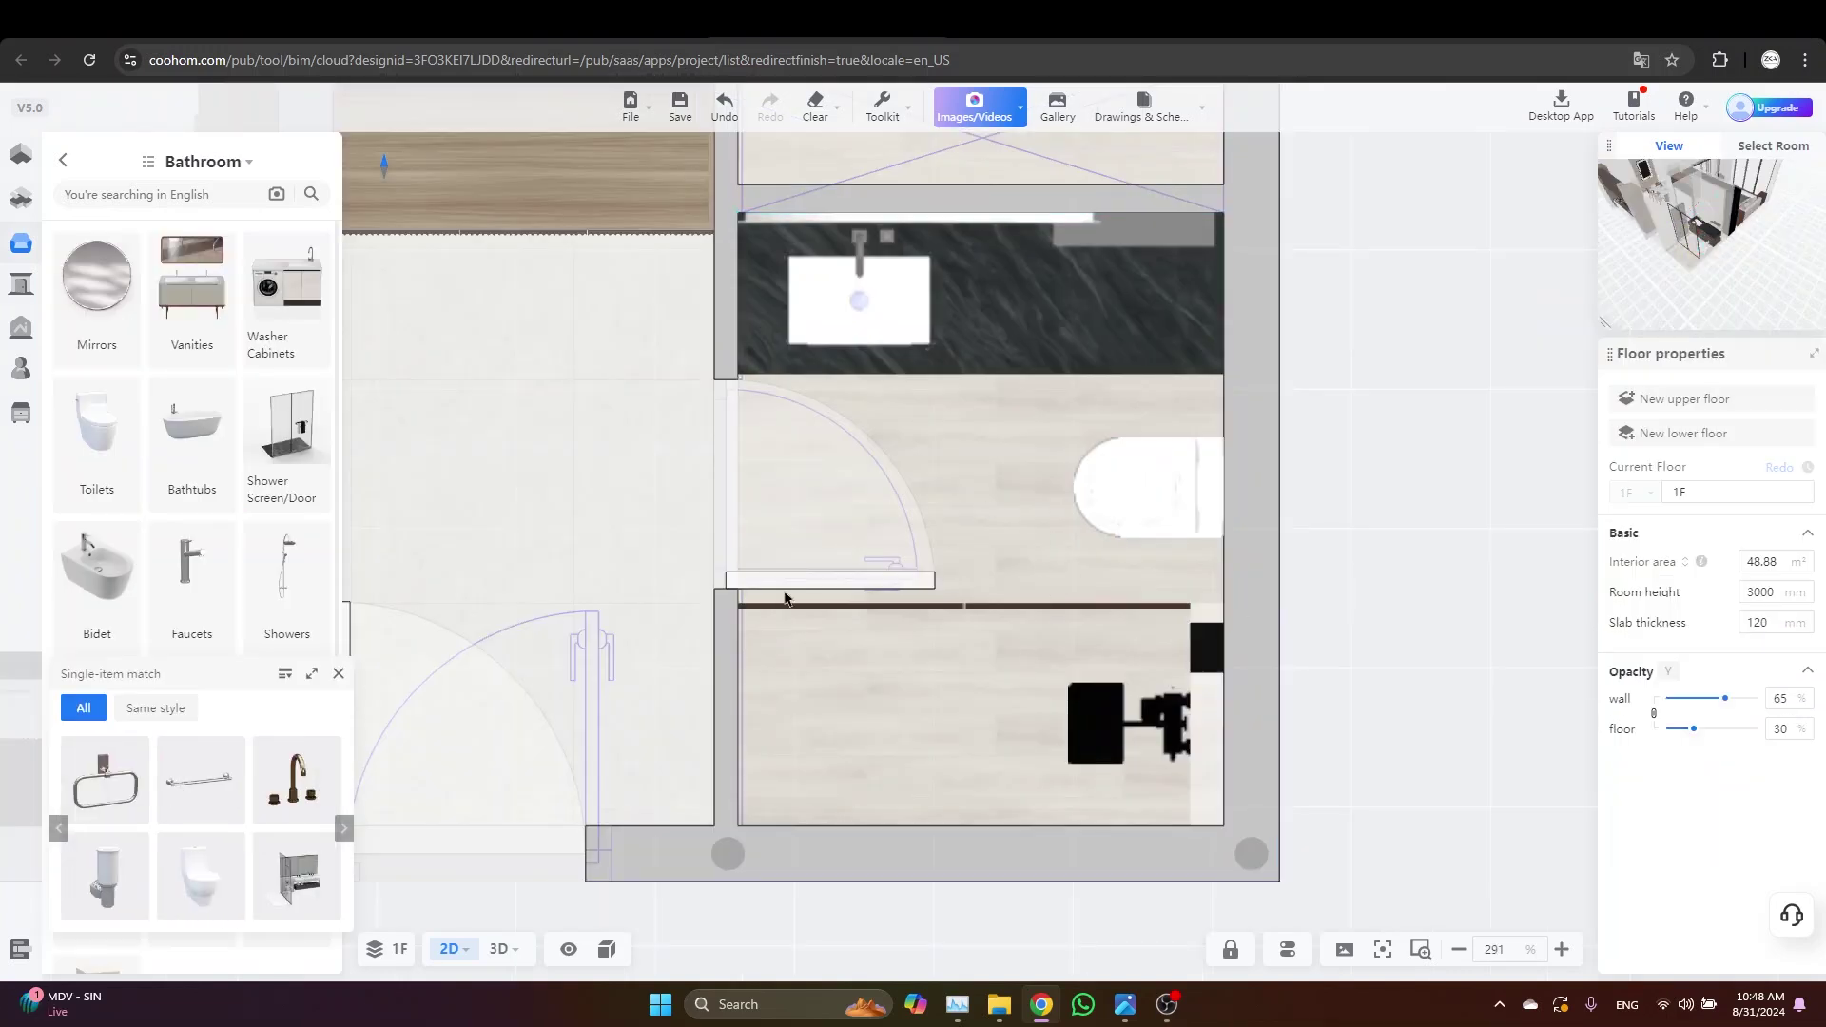
Open the library's Bath Hardware Sets category and place the black toilet brush between the toilet and the shower partition
{"action": "left_click", "coordinate": [339, 674]}
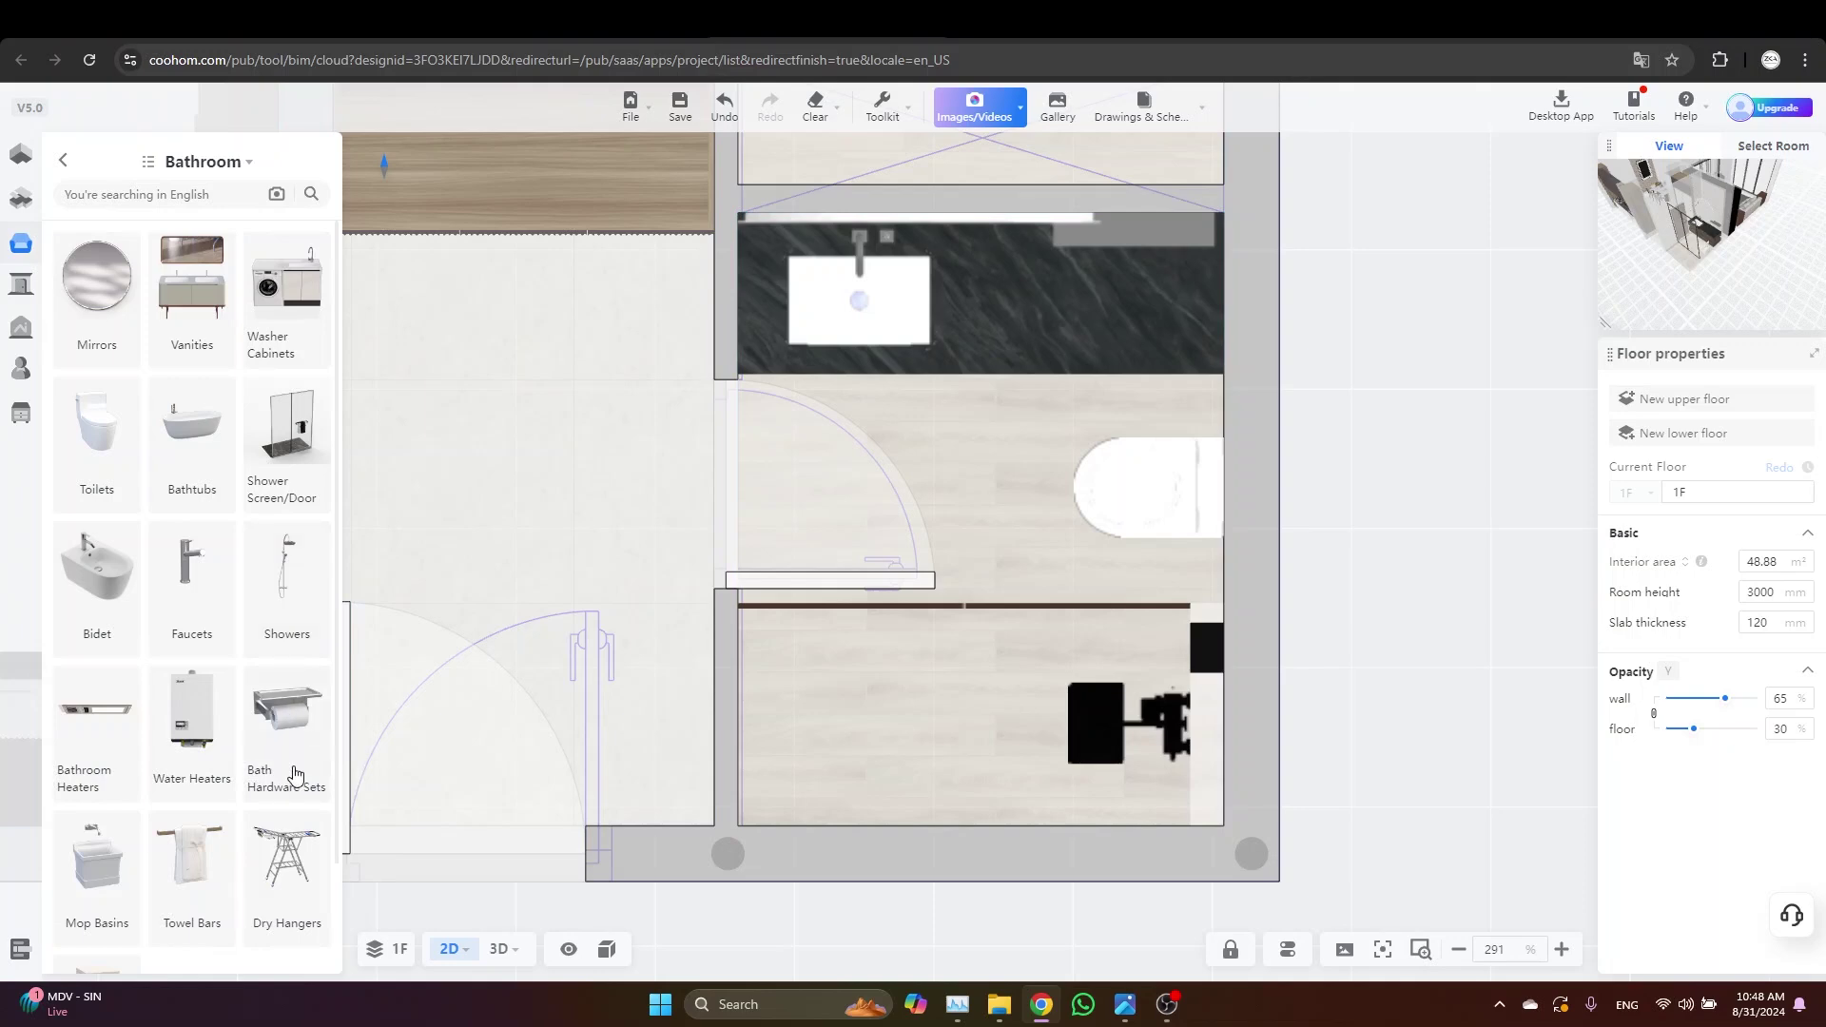
{"action": "left_click", "coordinate": [281, 725]}
{"action": "scroll", "coordinate": [316, 703], "scroll_direction": "down", "scroll_amount": 10}
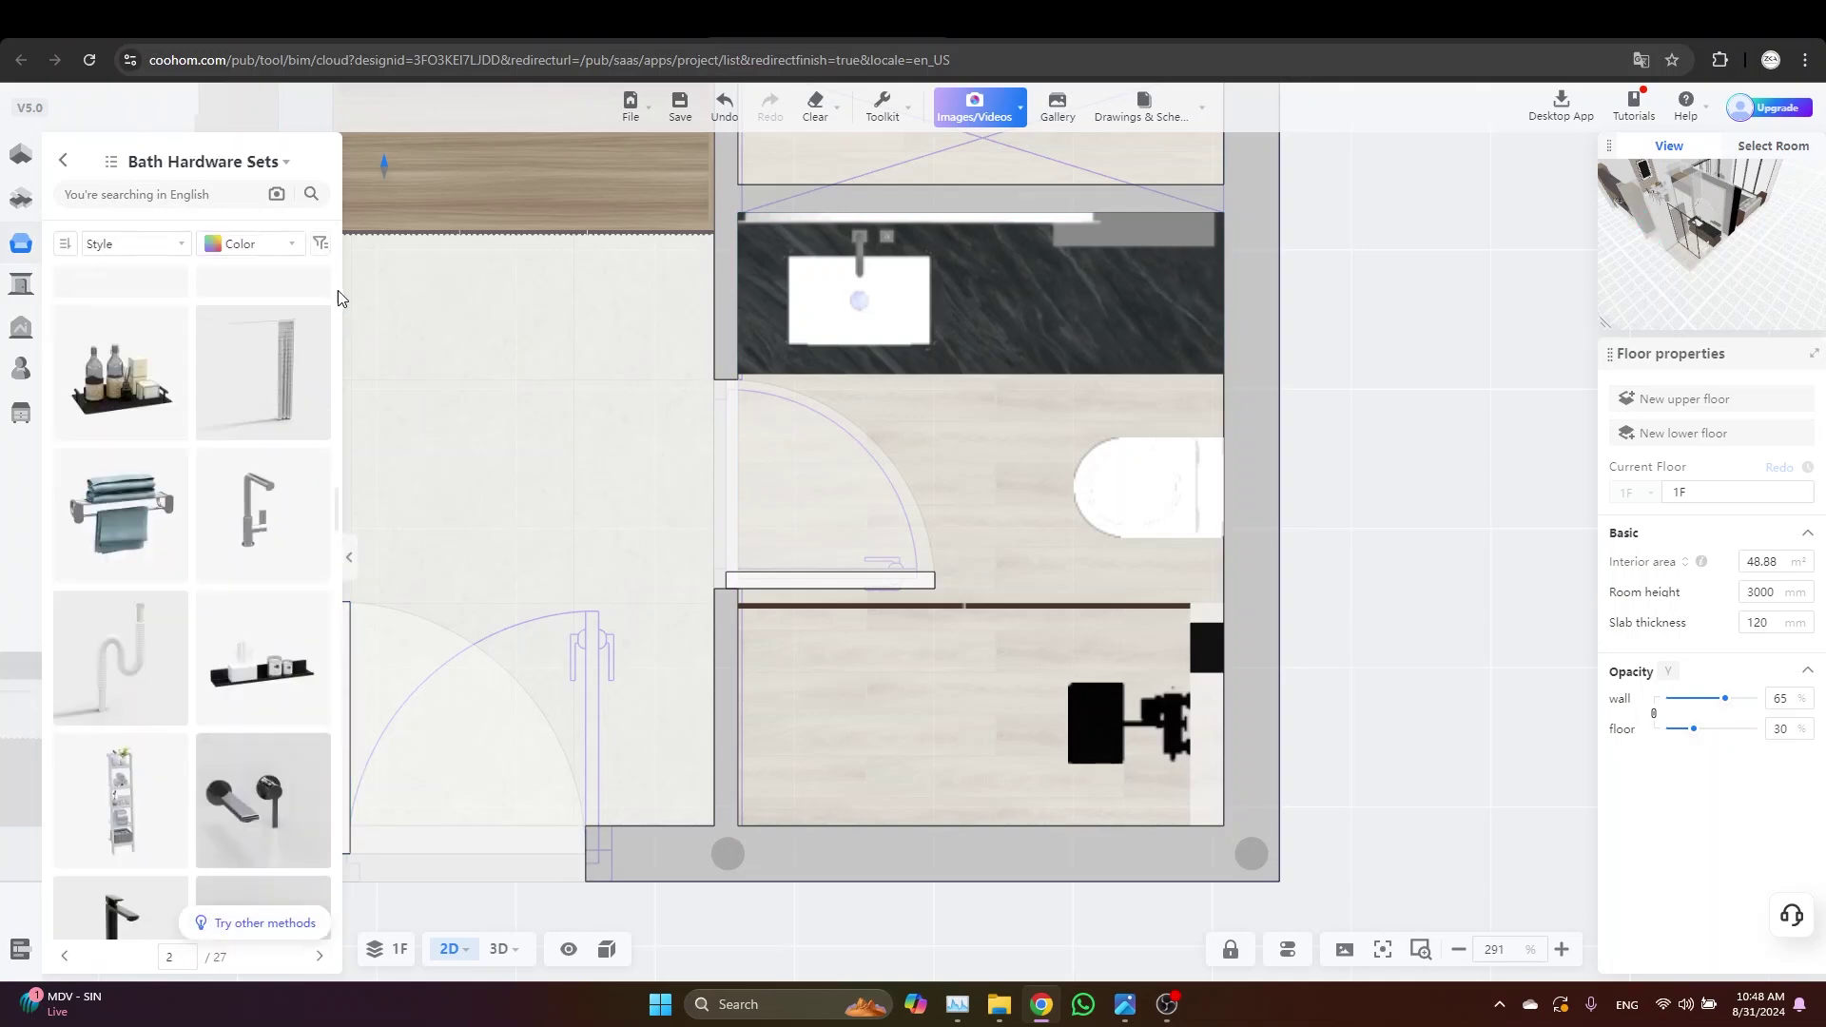
{"action": "left_click_drag", "start_coordinate": [334, 549], "coordinate": [346, 255]}
{"action": "scroll", "coordinate": [152, 475], "scroll_direction": "down", "scroll_amount": 2}
{"action": "left_click", "coordinate": [122, 430]}
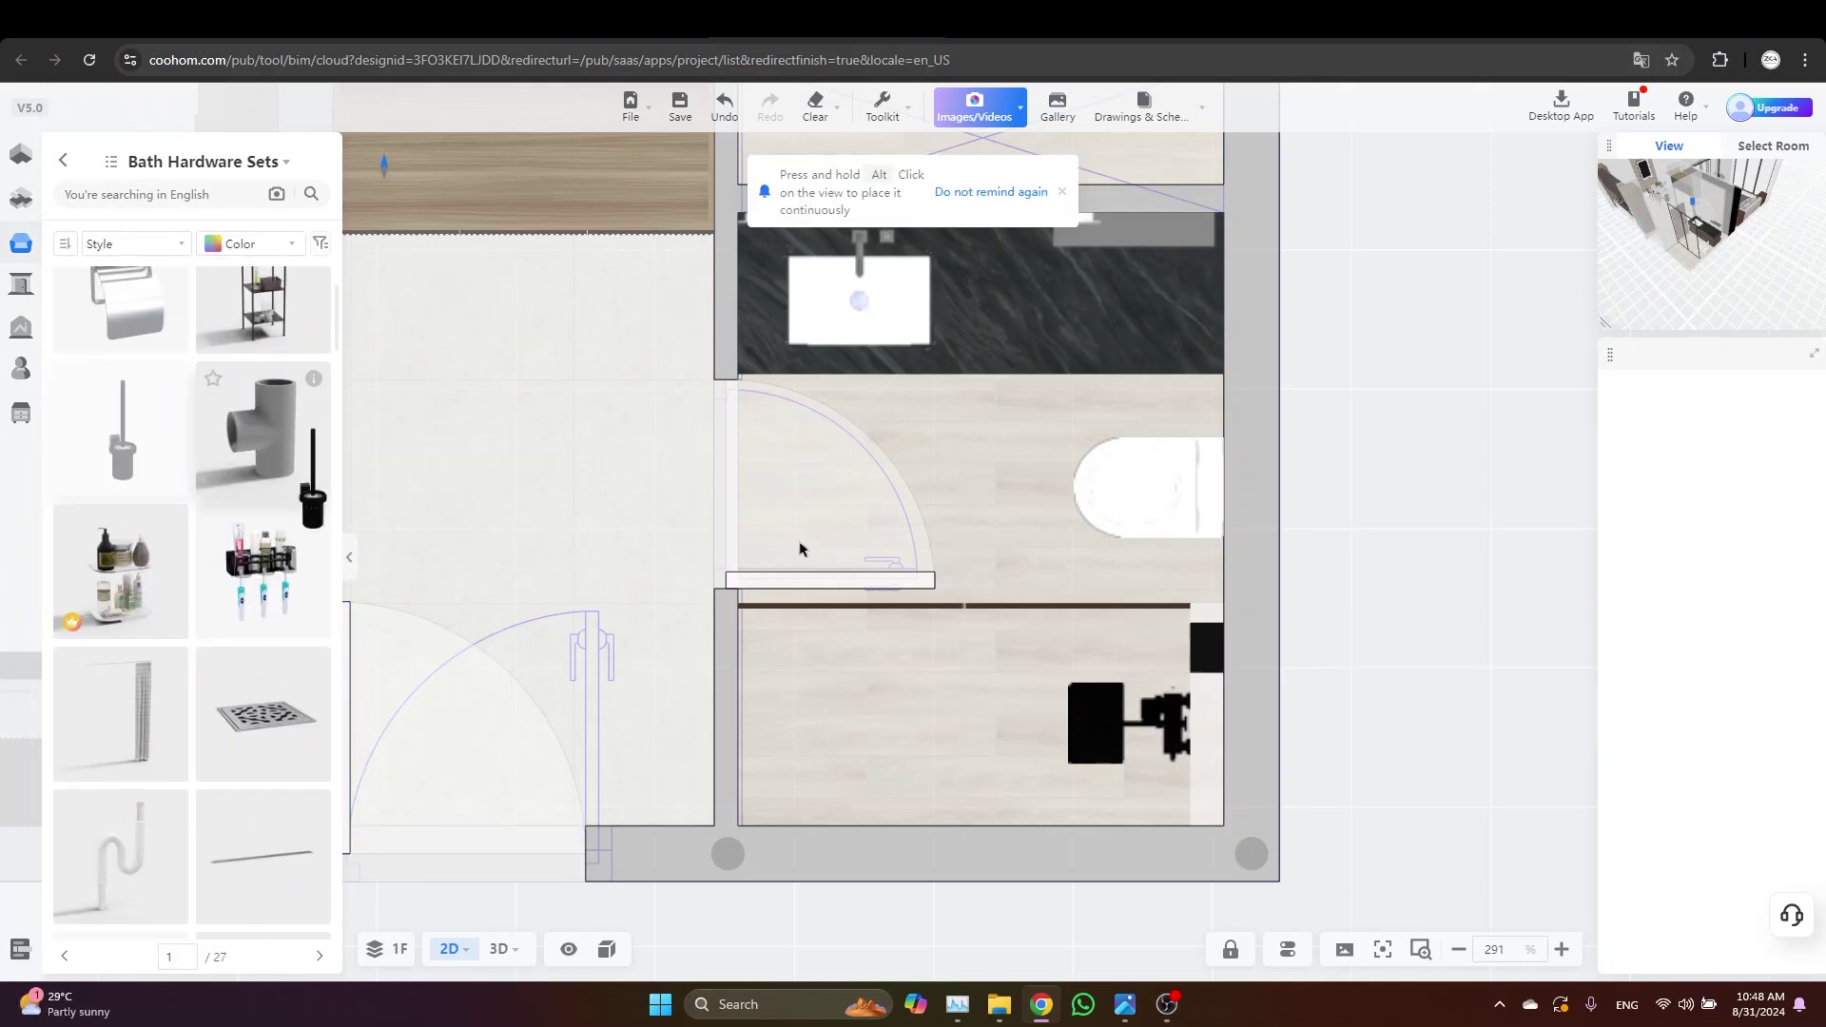
{"action": "left_click", "coordinate": [1187, 571]}
Rotate the toilet brush to -90° and move it against the wall behind the toilet
{"action": "scroll", "coordinate": [1184, 571], "scroll_direction": "up", "scroll_amount": 5}
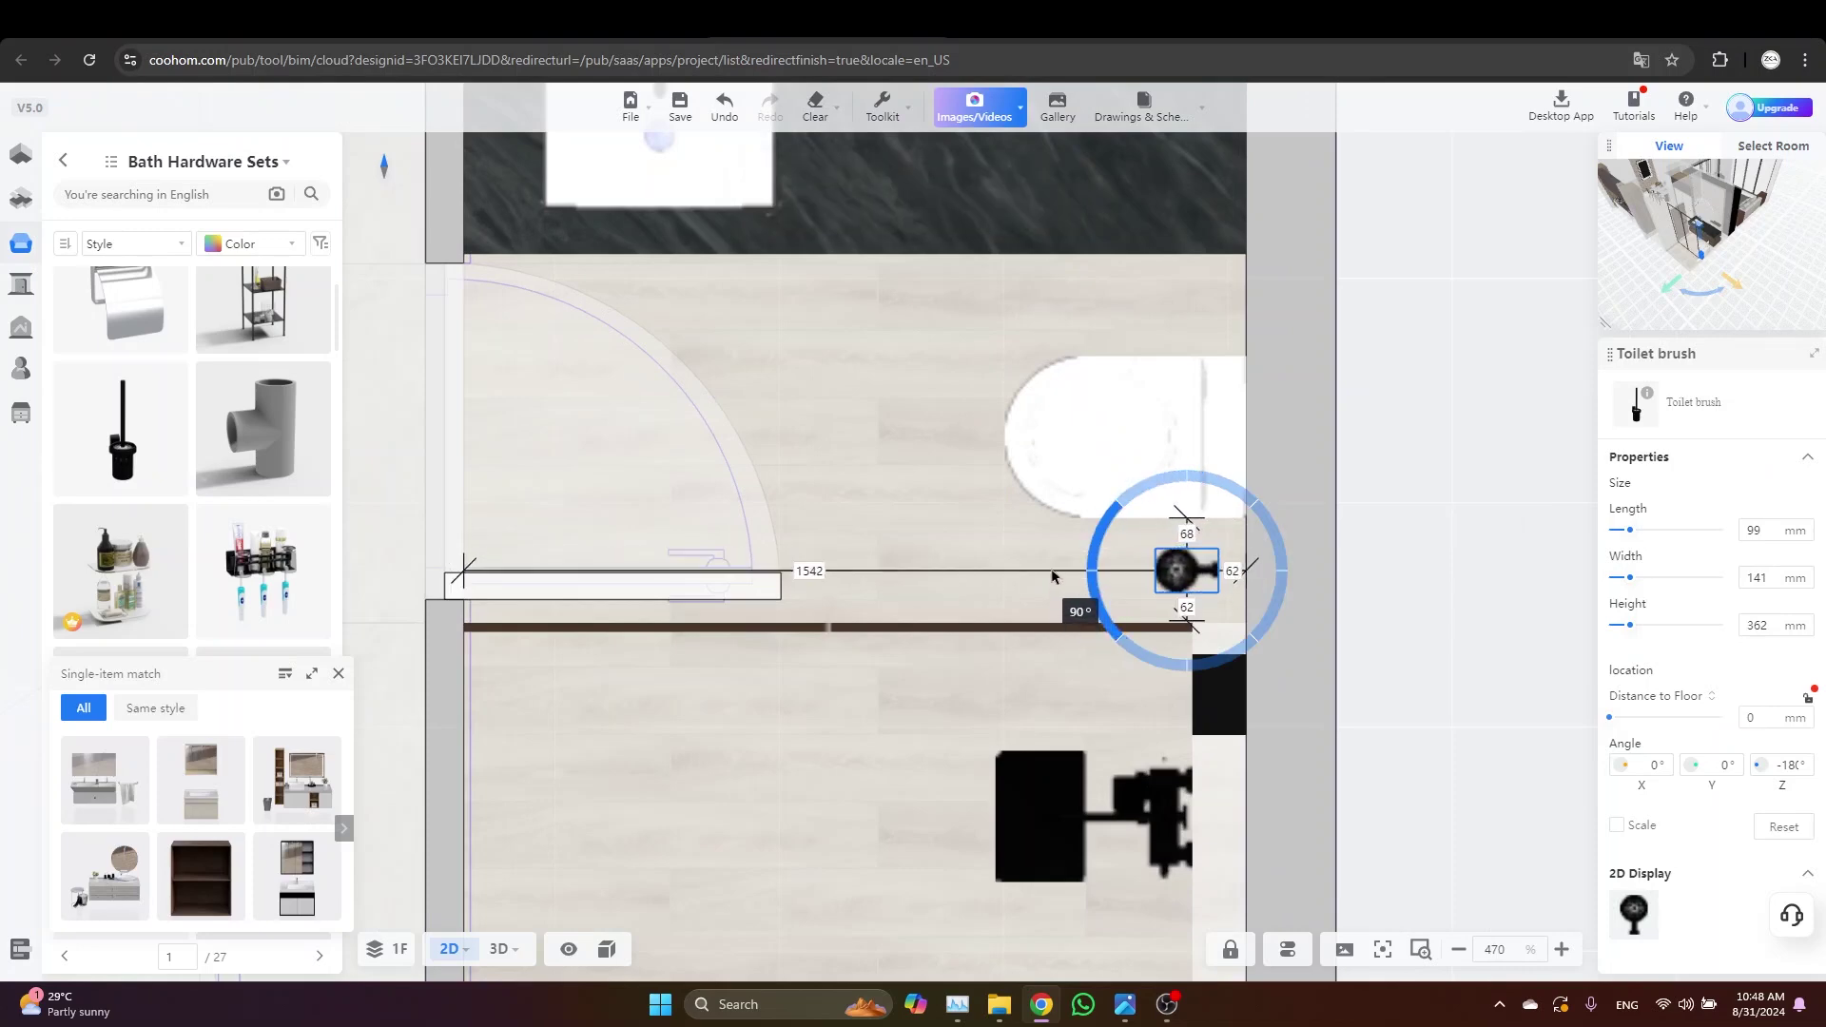
{"action": "left_click_drag", "start_coordinate": [1094, 601], "coordinate": [1122, 618]}
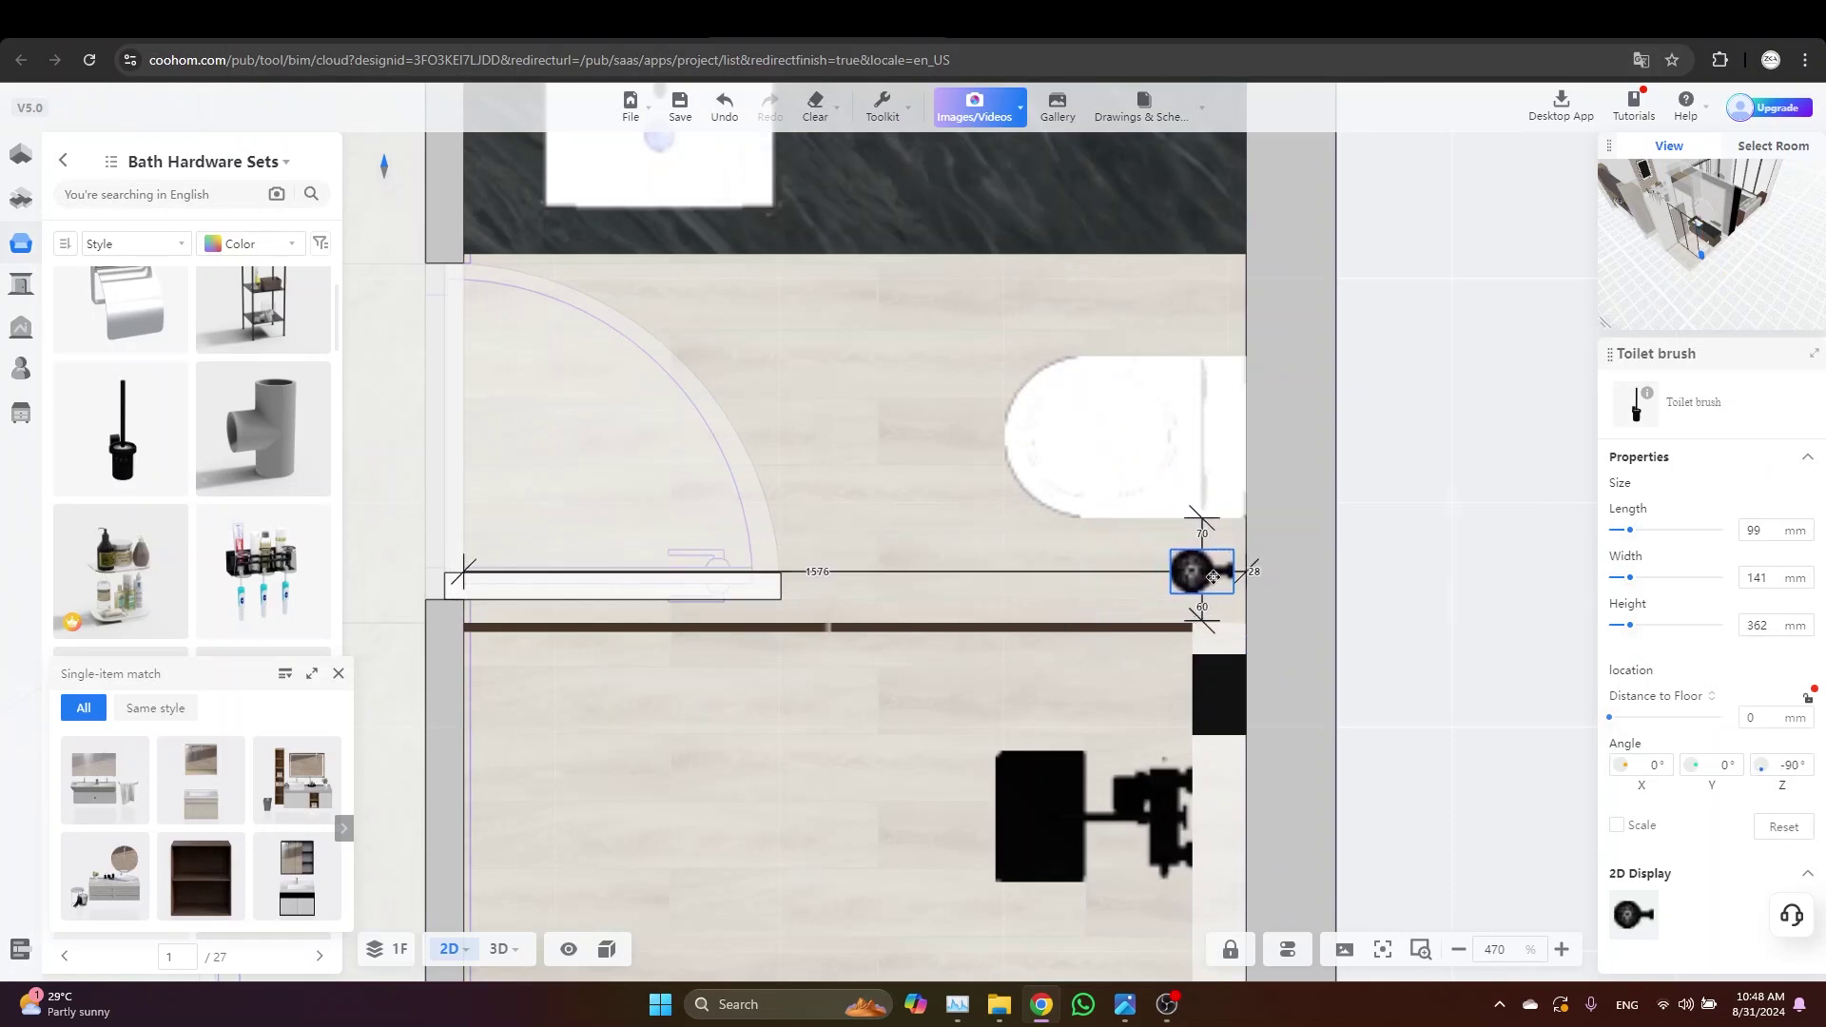
{"action": "left_click_drag", "start_coordinate": [1213, 577], "coordinate": [1226, 574]}
{"action": "left_click", "coordinate": [337, 673]}
Place a floor drain between the toilet and the vanity, about 49 mm from the wall behind the toilet
{"action": "scroll", "coordinate": [265, 538], "scroll_direction": "down", "scroll_amount": 2}
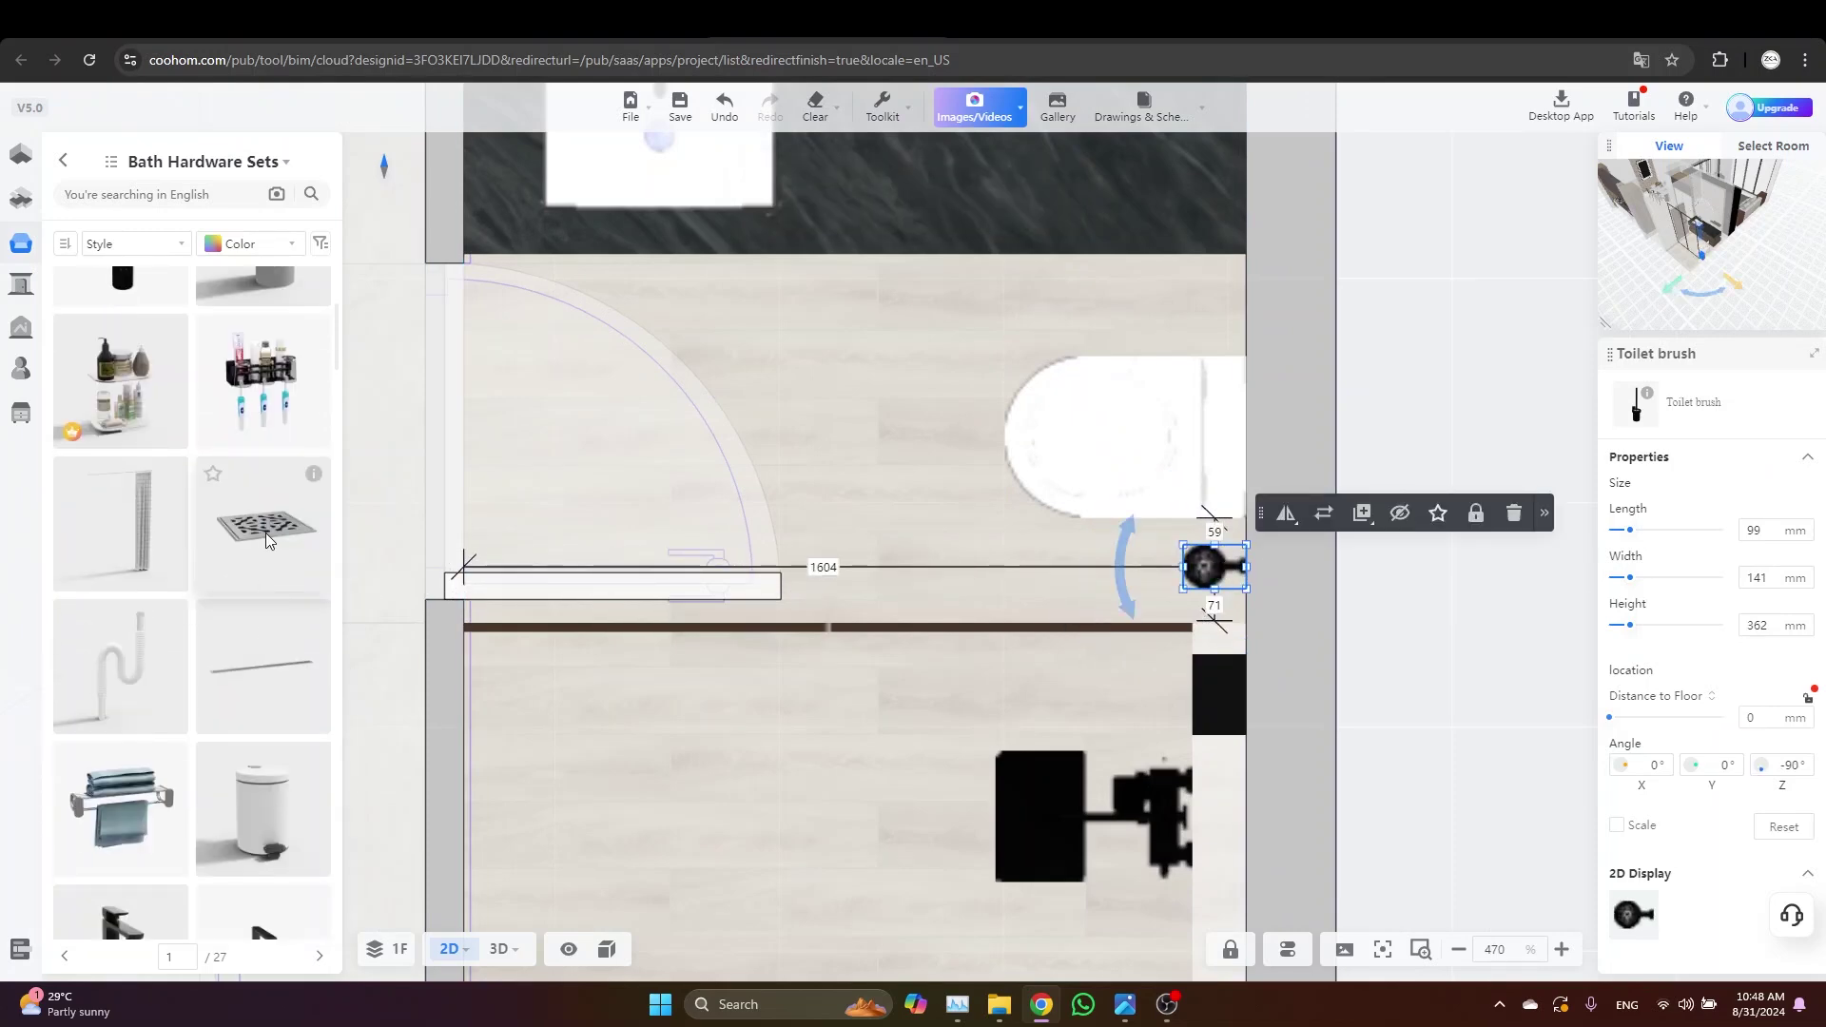
{"action": "left_click", "coordinate": [265, 534]}
{"action": "left_click", "coordinate": [1203, 314]}
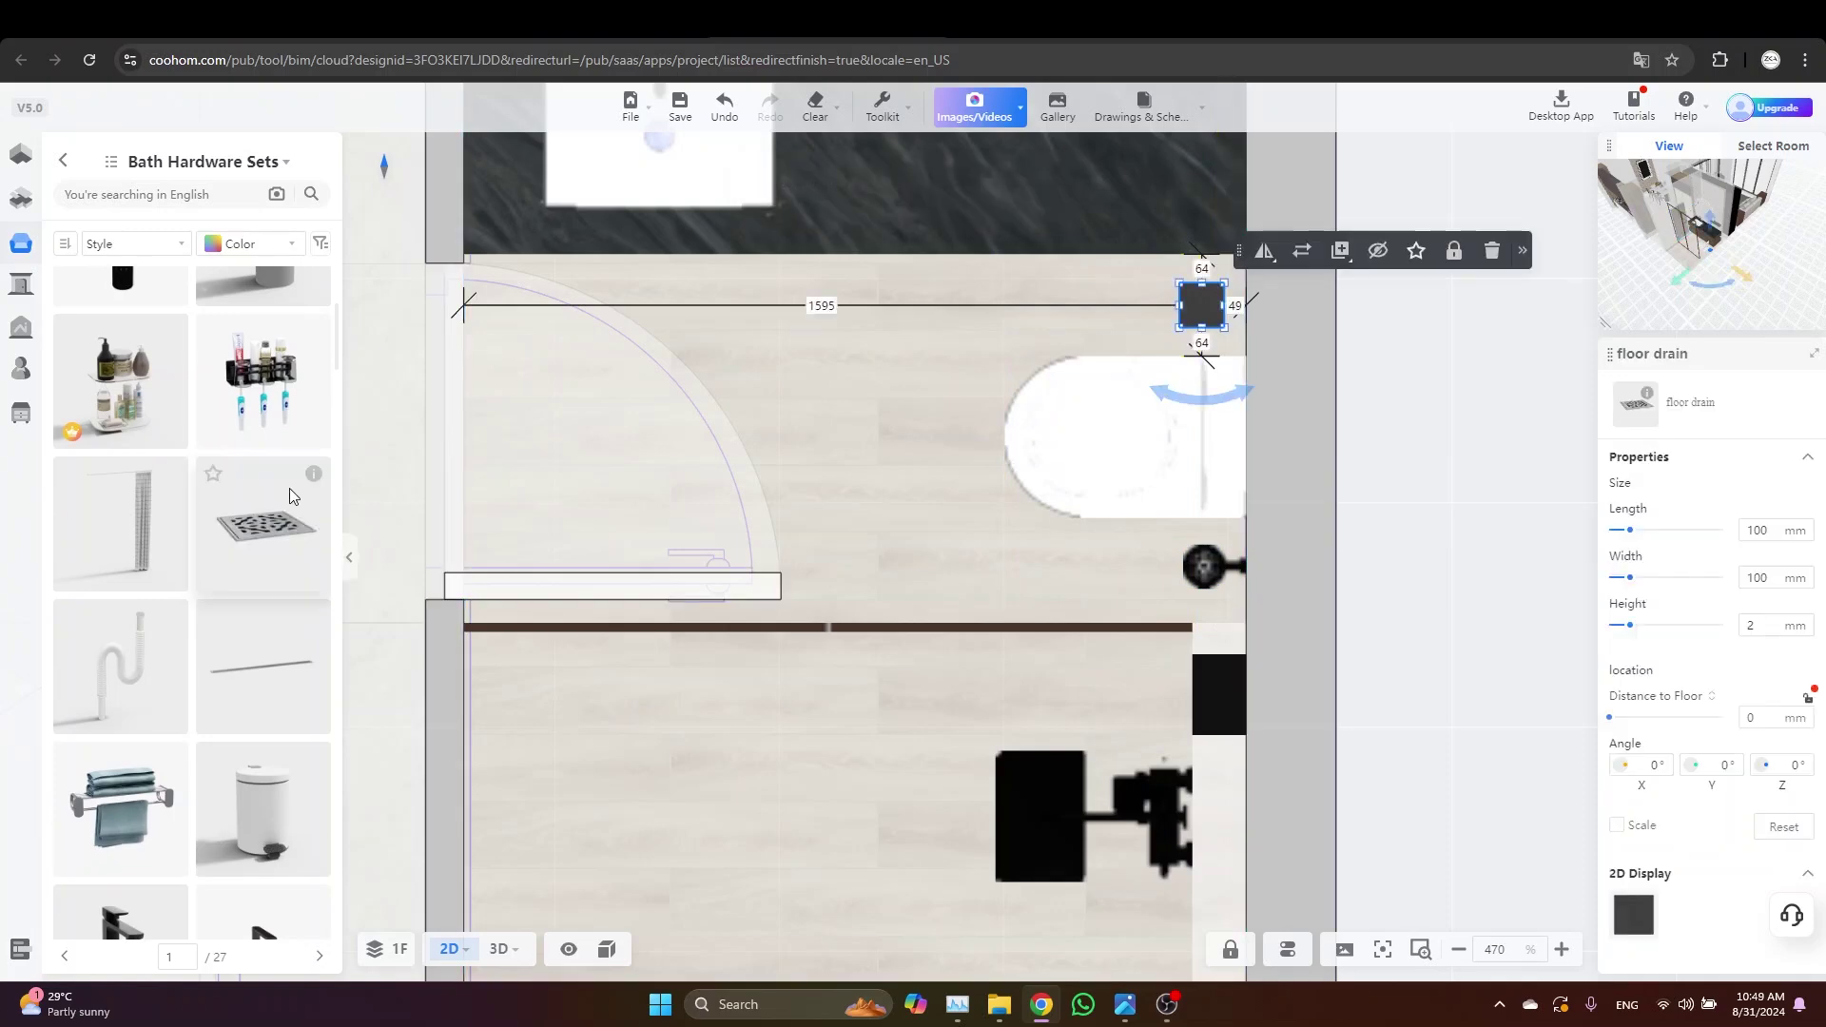
Find the black bidet spray in Bath Hardware Sets and place it on the wall beside the toilet, over the floor drain
{"action": "scroll", "coordinate": [289, 487], "scroll_direction": "down", "scroll_amount": 6}
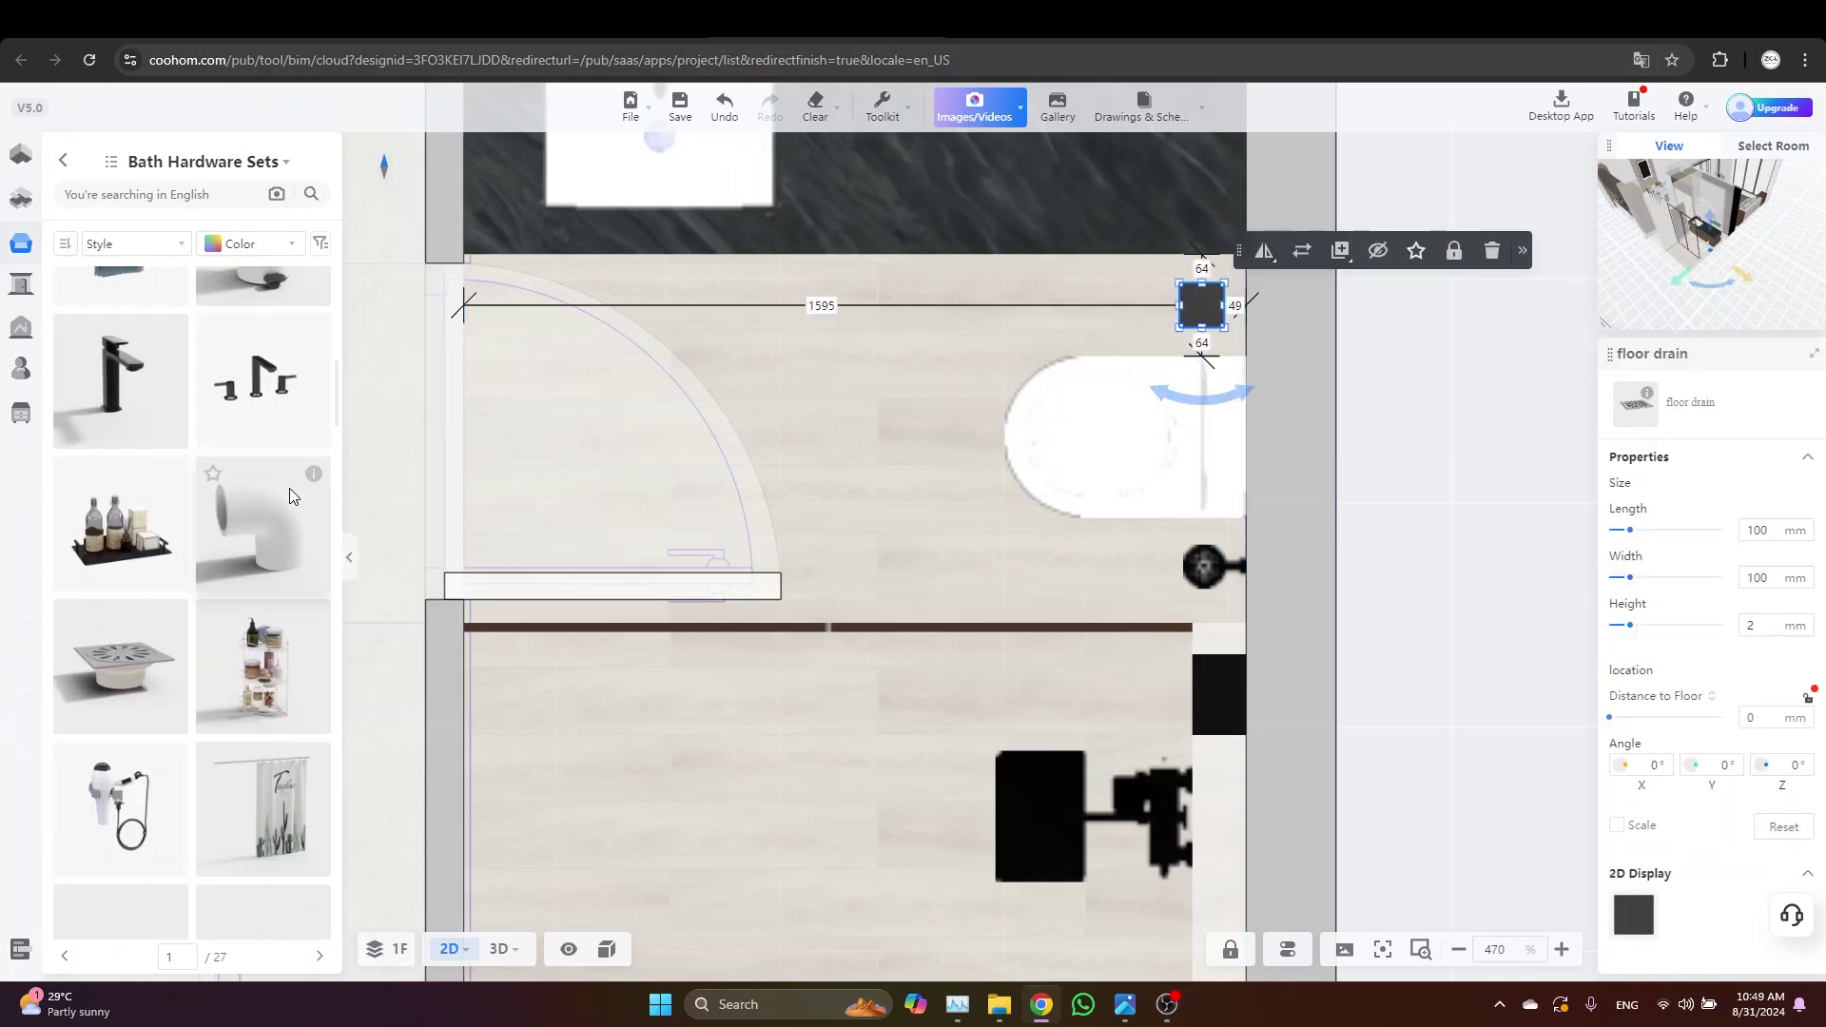
{"action": "scroll", "coordinate": [289, 487], "scroll_direction": "down", "scroll_amount": 5}
{"action": "scroll", "coordinate": [247, 612], "scroll_direction": "down", "scroll_amount": 10}
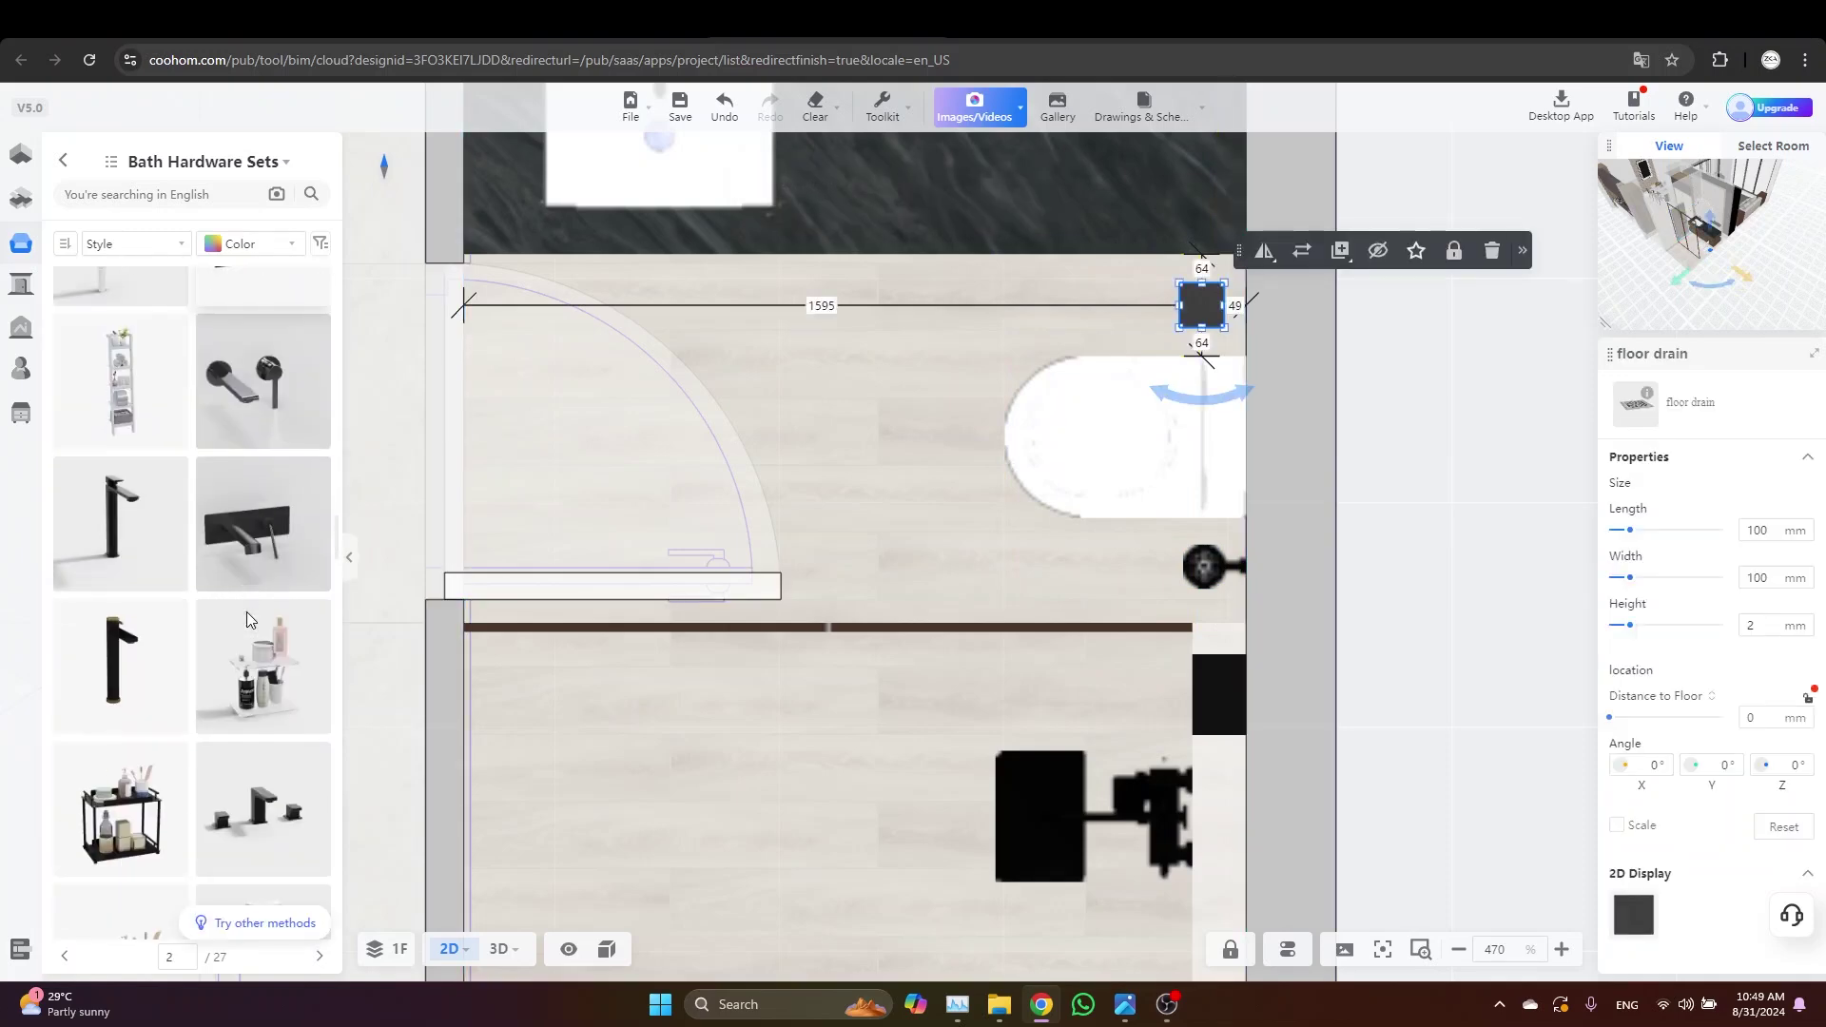
{"action": "scroll", "coordinate": [247, 612], "scroll_direction": "down", "scroll_amount": 5}
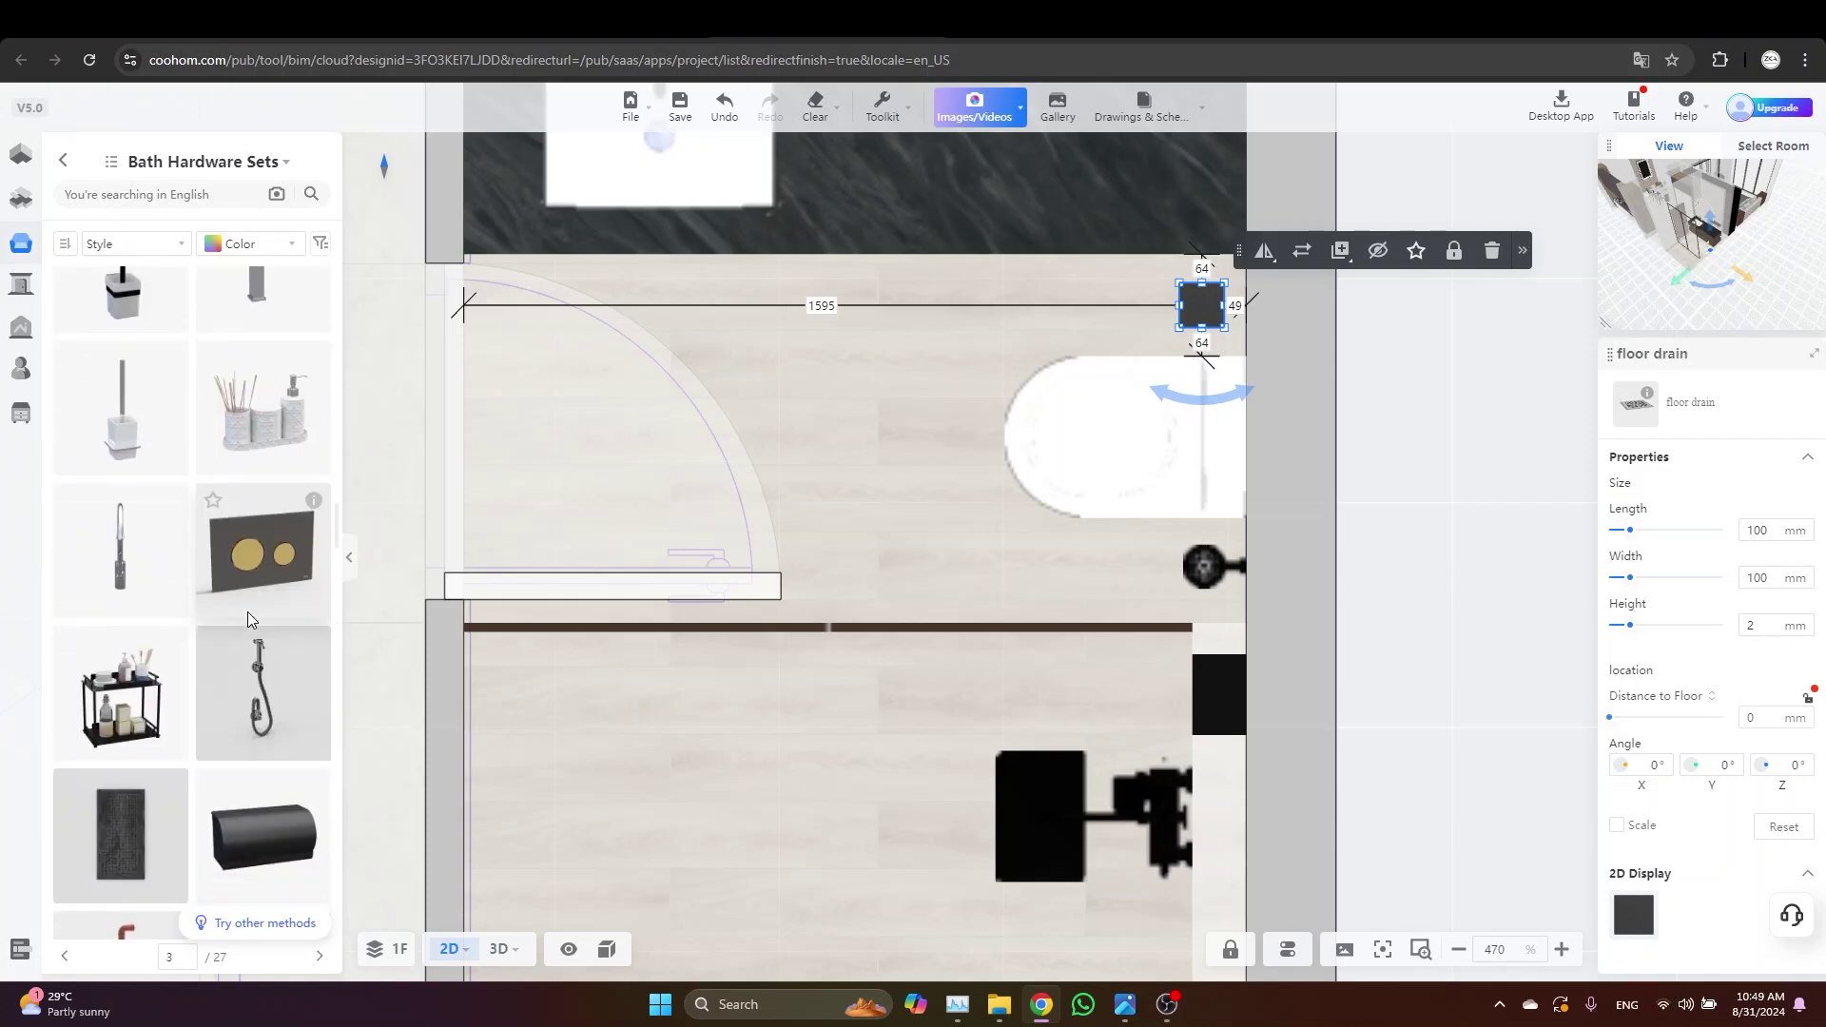
{"action": "left_click", "coordinate": [249, 618]}
{"action": "left_click", "coordinate": [1208, 310]}
{"action": "mouse_move", "coordinate": [1298, 288]}
{"action": "scroll", "coordinate": [1317, 574], "scroll_direction": "down", "scroll_amount": 5}
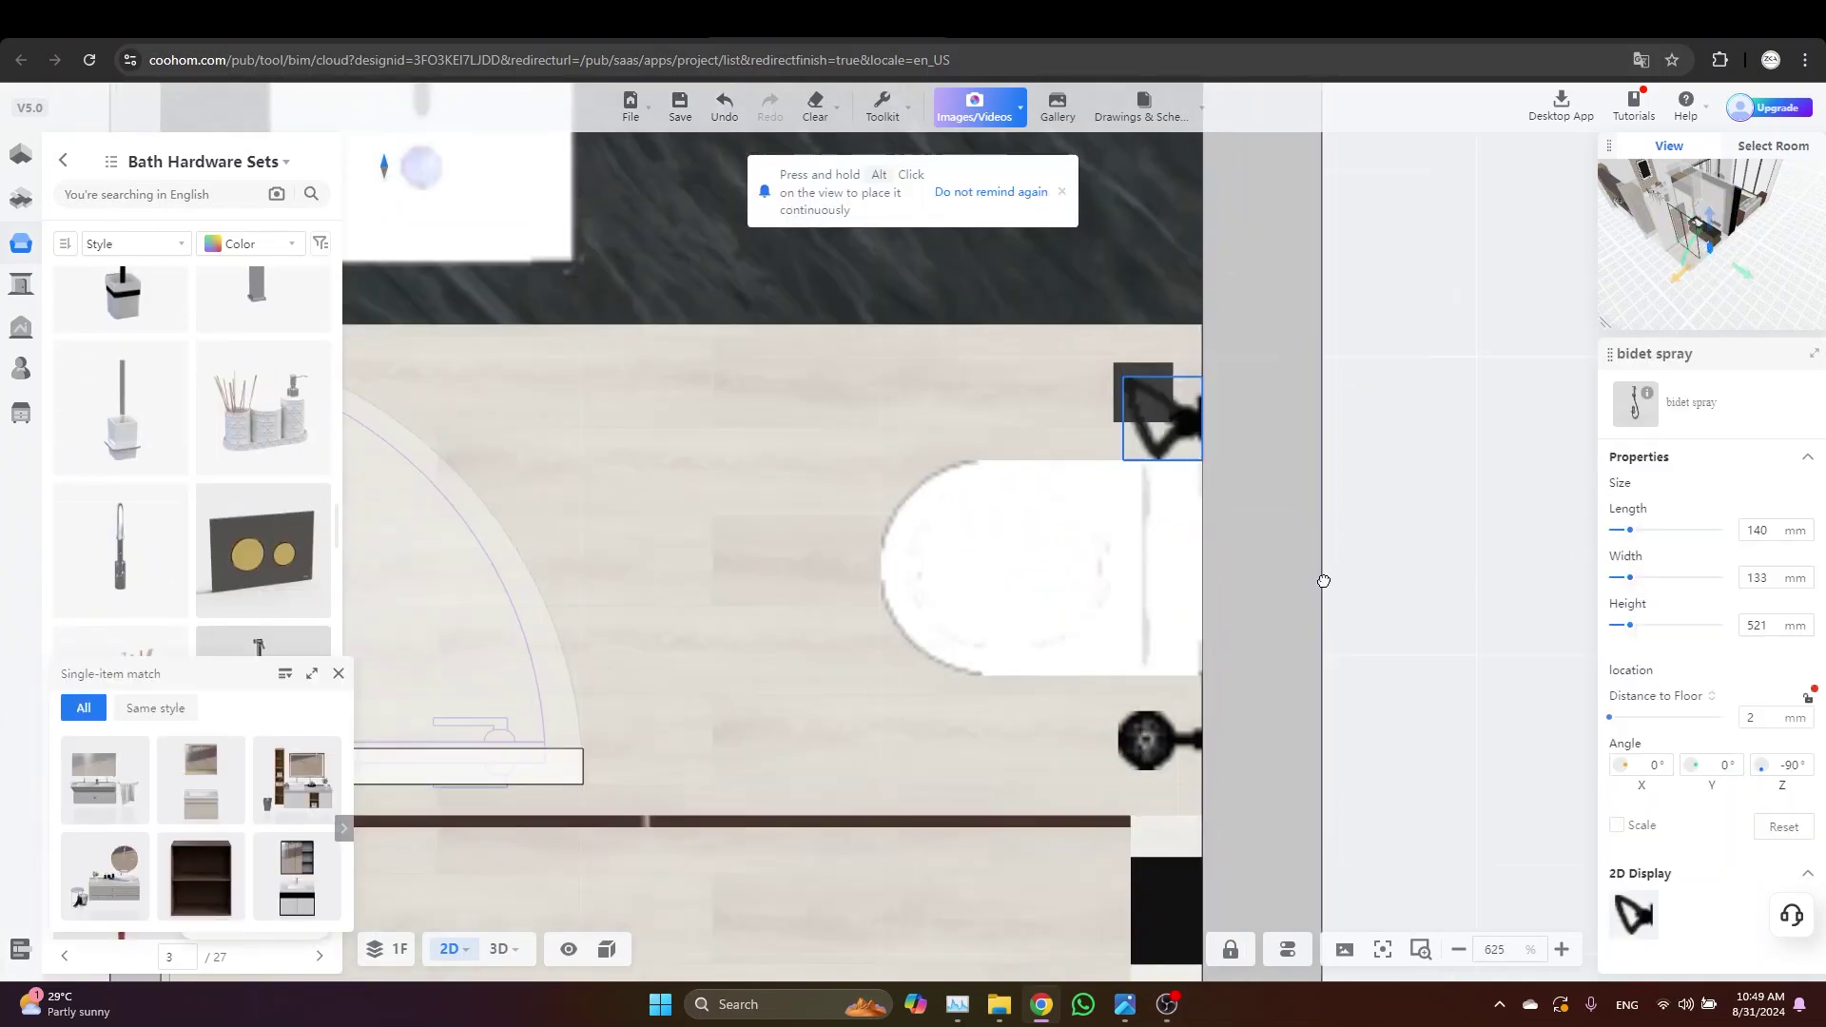
{"action": "scroll", "coordinate": [1360, 558], "scroll_direction": "down", "scroll_amount": 2}
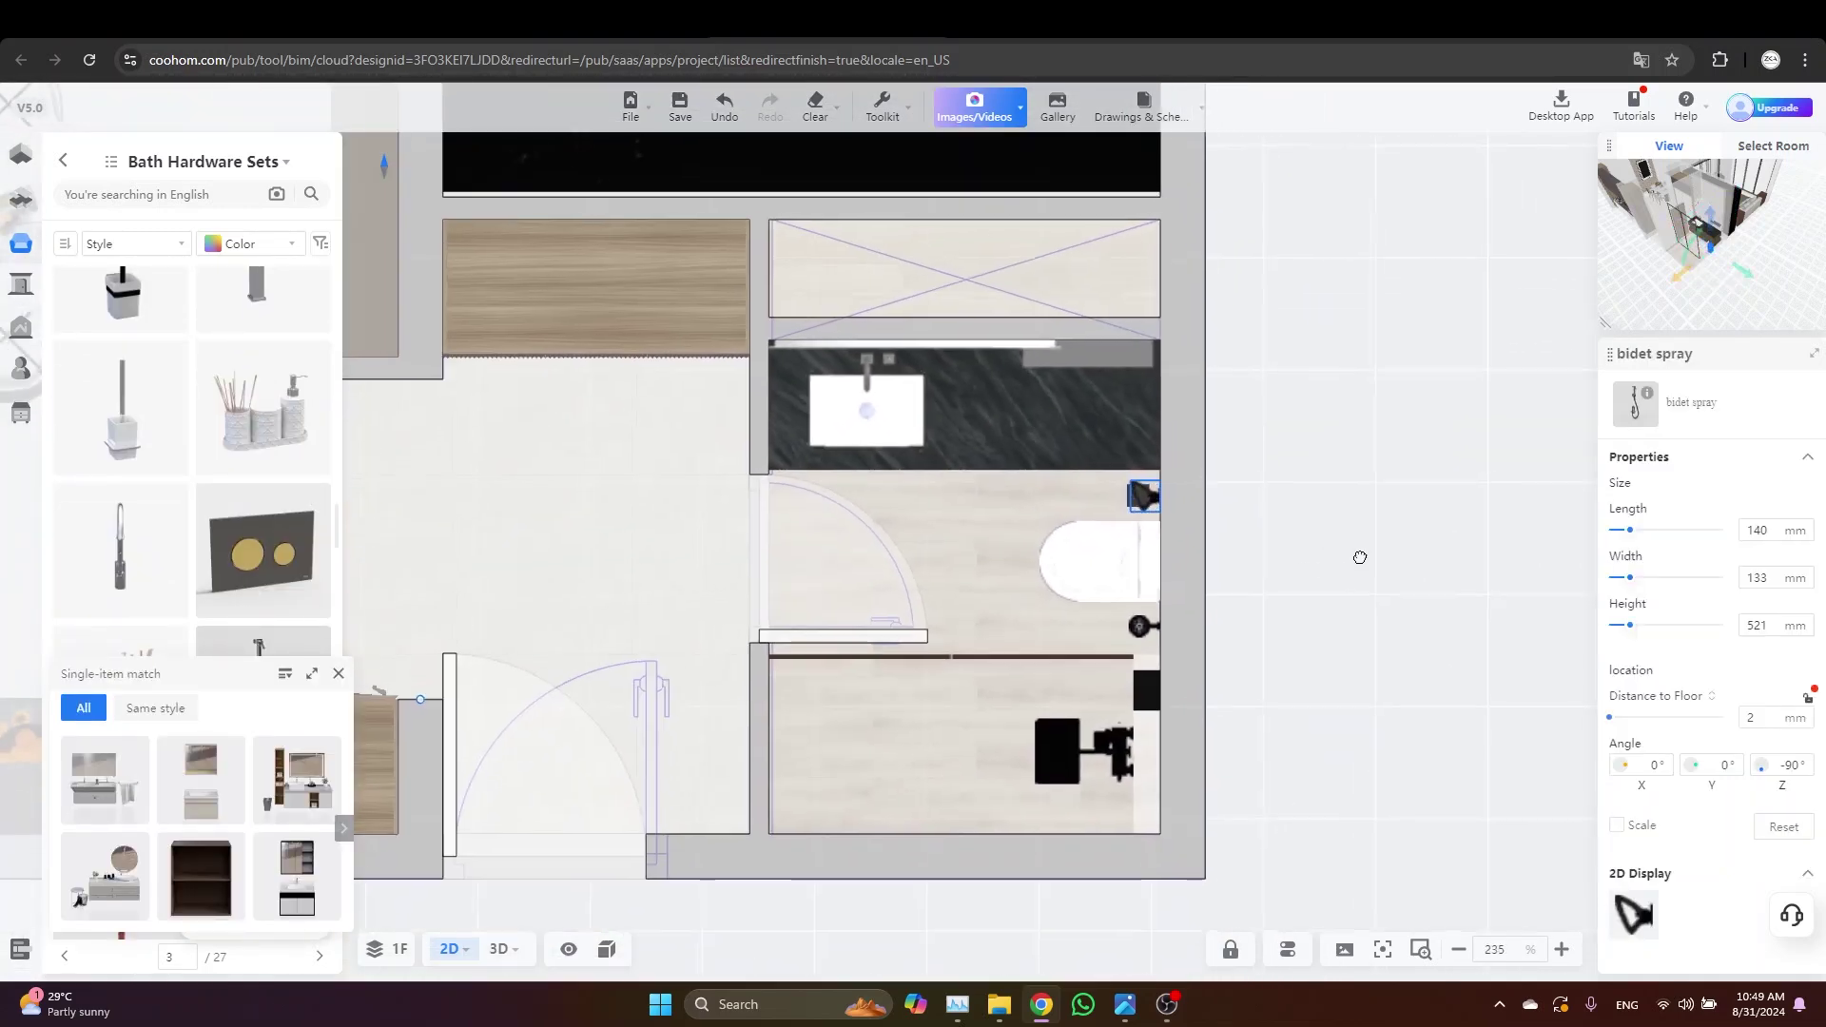
{"action": "left_click", "coordinate": [338, 673]}
Find the bath accessory set Đồ tắm in Bath Hardware Sets and place it on the vanity countertop beside the washbasin
{"action": "scroll", "coordinate": [238, 681], "scroll_direction": "down", "scroll_amount": 3}
{"action": "scroll", "coordinate": [253, 613], "scroll_direction": "down", "scroll_amount": 5}
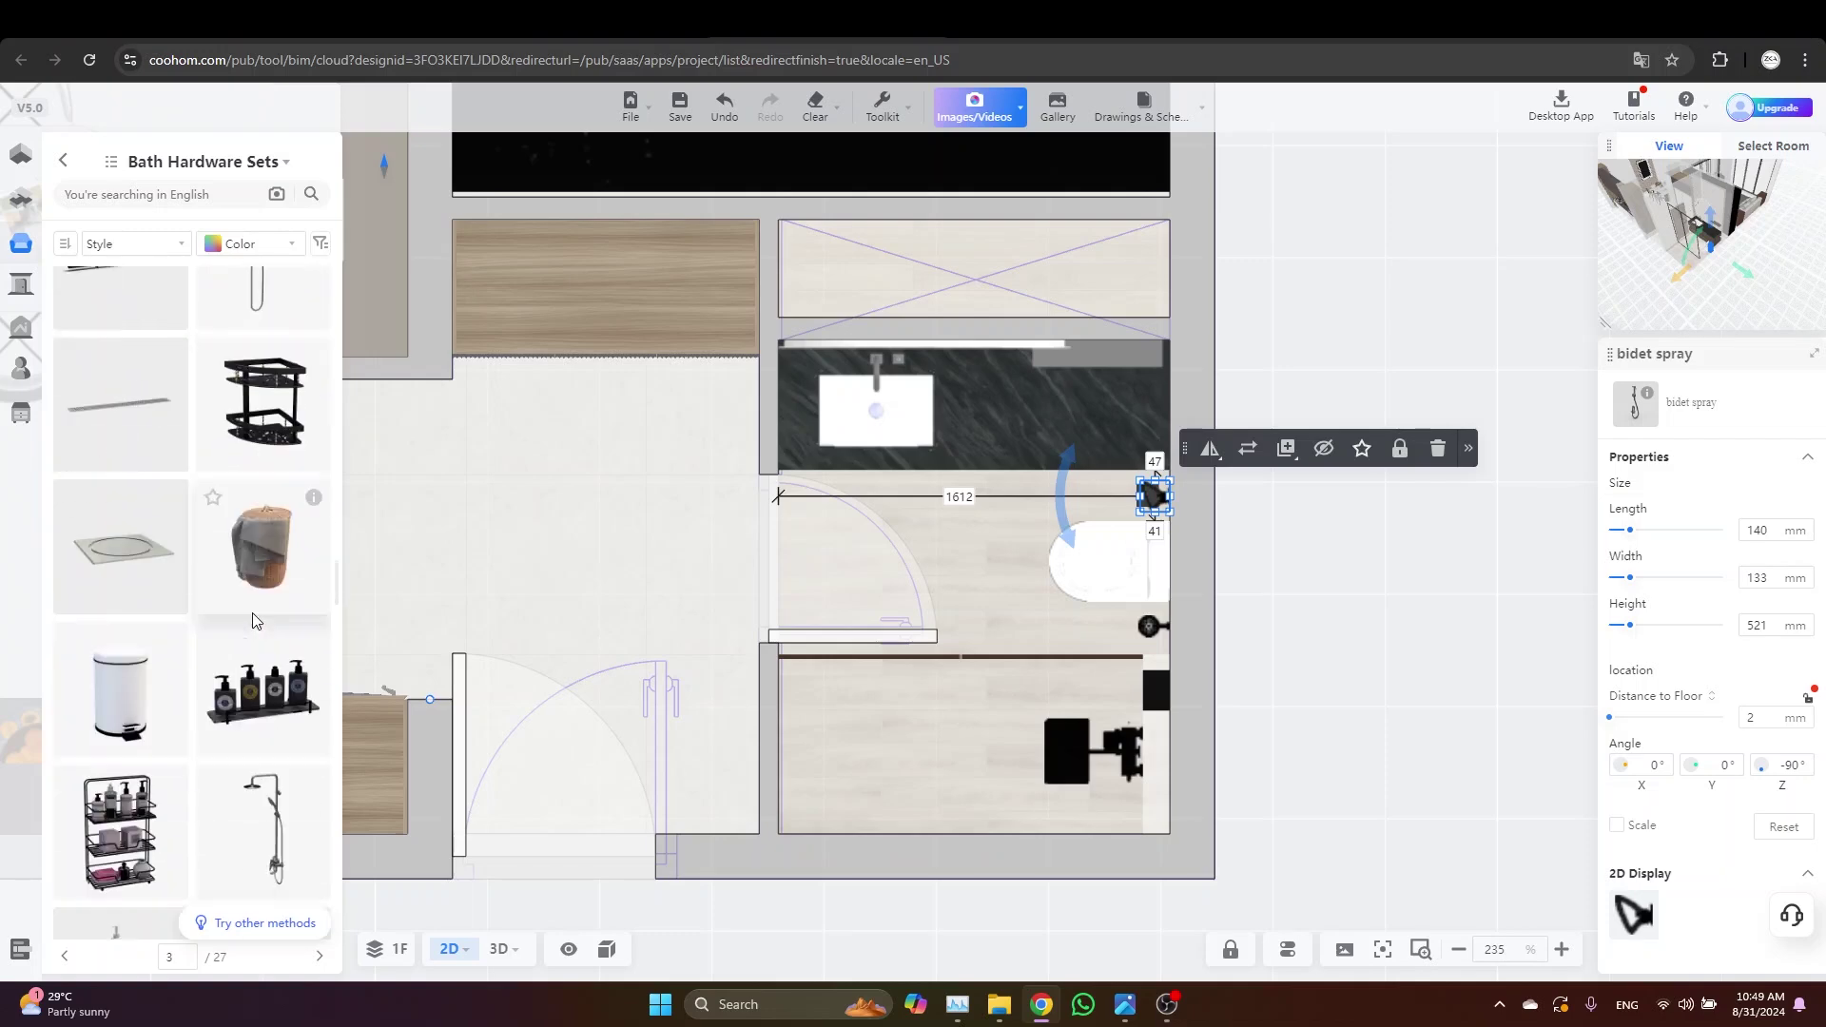
{"action": "left_click", "coordinate": [263, 699]}
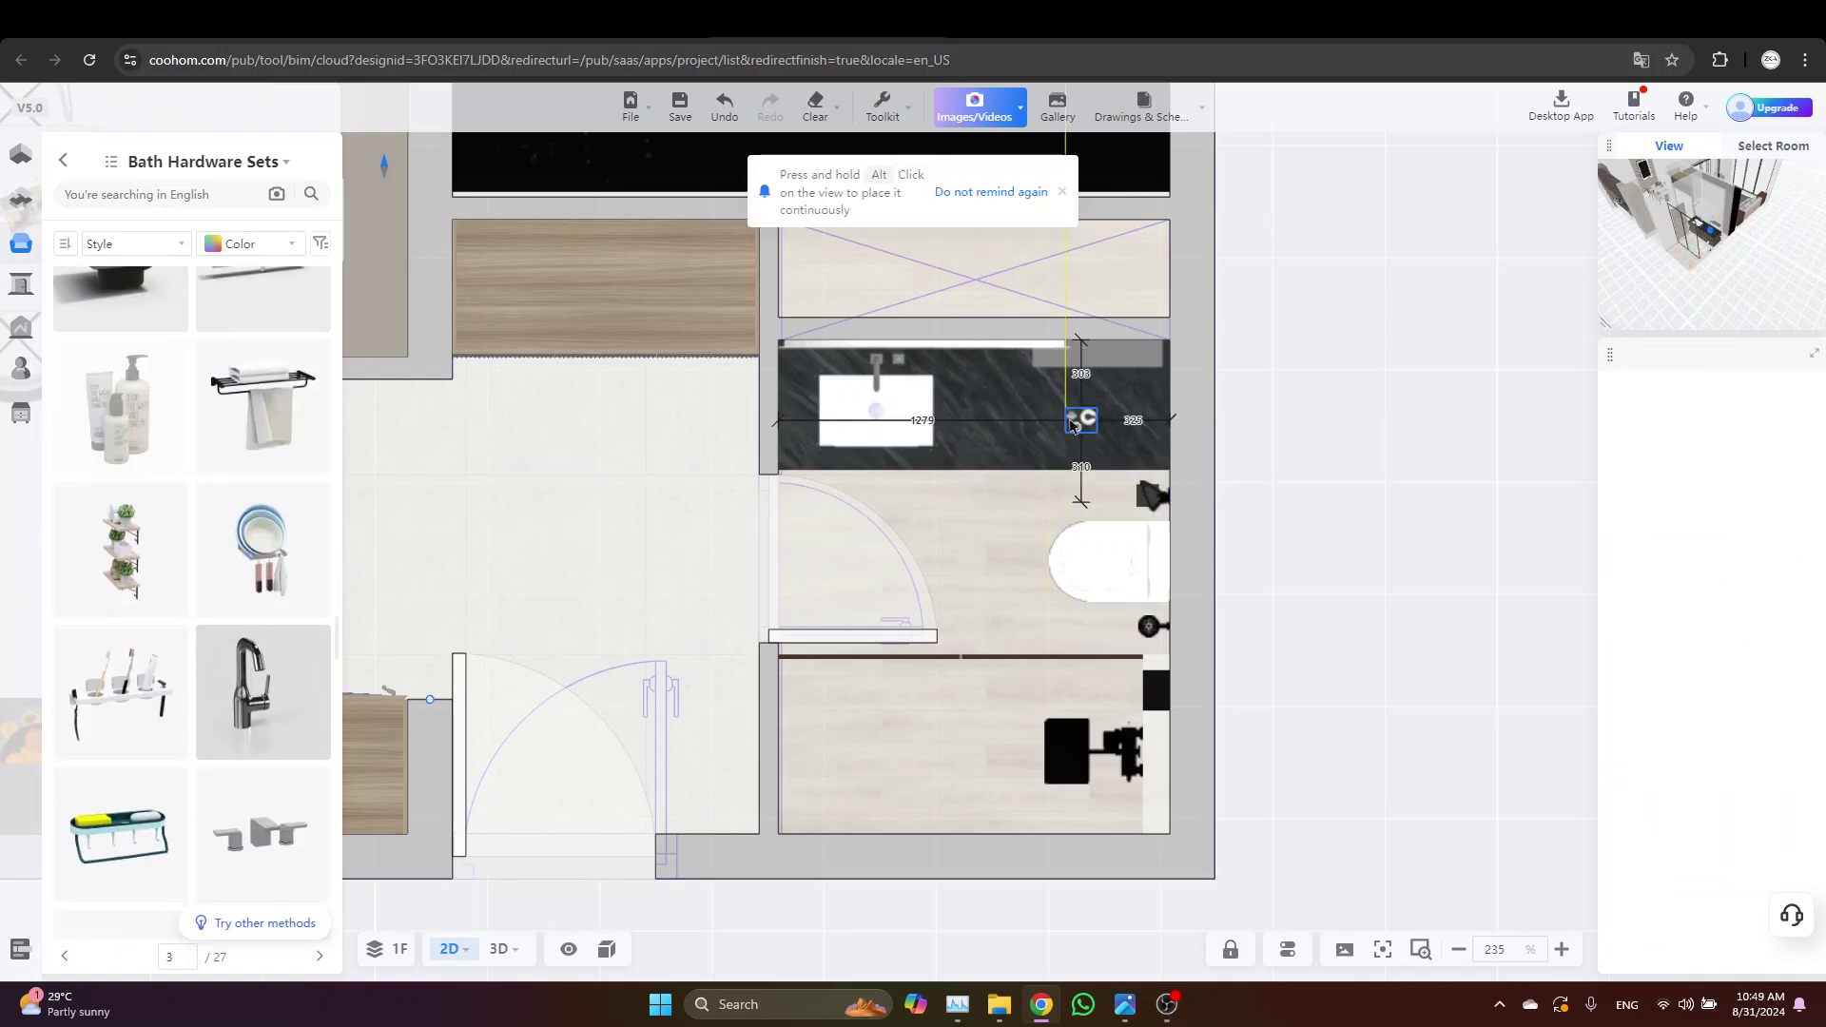
{"action": "left_click", "coordinate": [970, 416]}
{"action": "scroll", "coordinate": [159, 574], "scroll_direction": "down", "scroll_amount": 5}
{"action": "left_click", "coordinate": [338, 673]}
{"action": "scroll", "coordinate": [285, 673], "scroll_direction": "down", "scroll_amount": 3}
Switch to the 3D view and sample the kitchen countertop's dark marble with the Material brush
{"action": "key", "text": "3"}
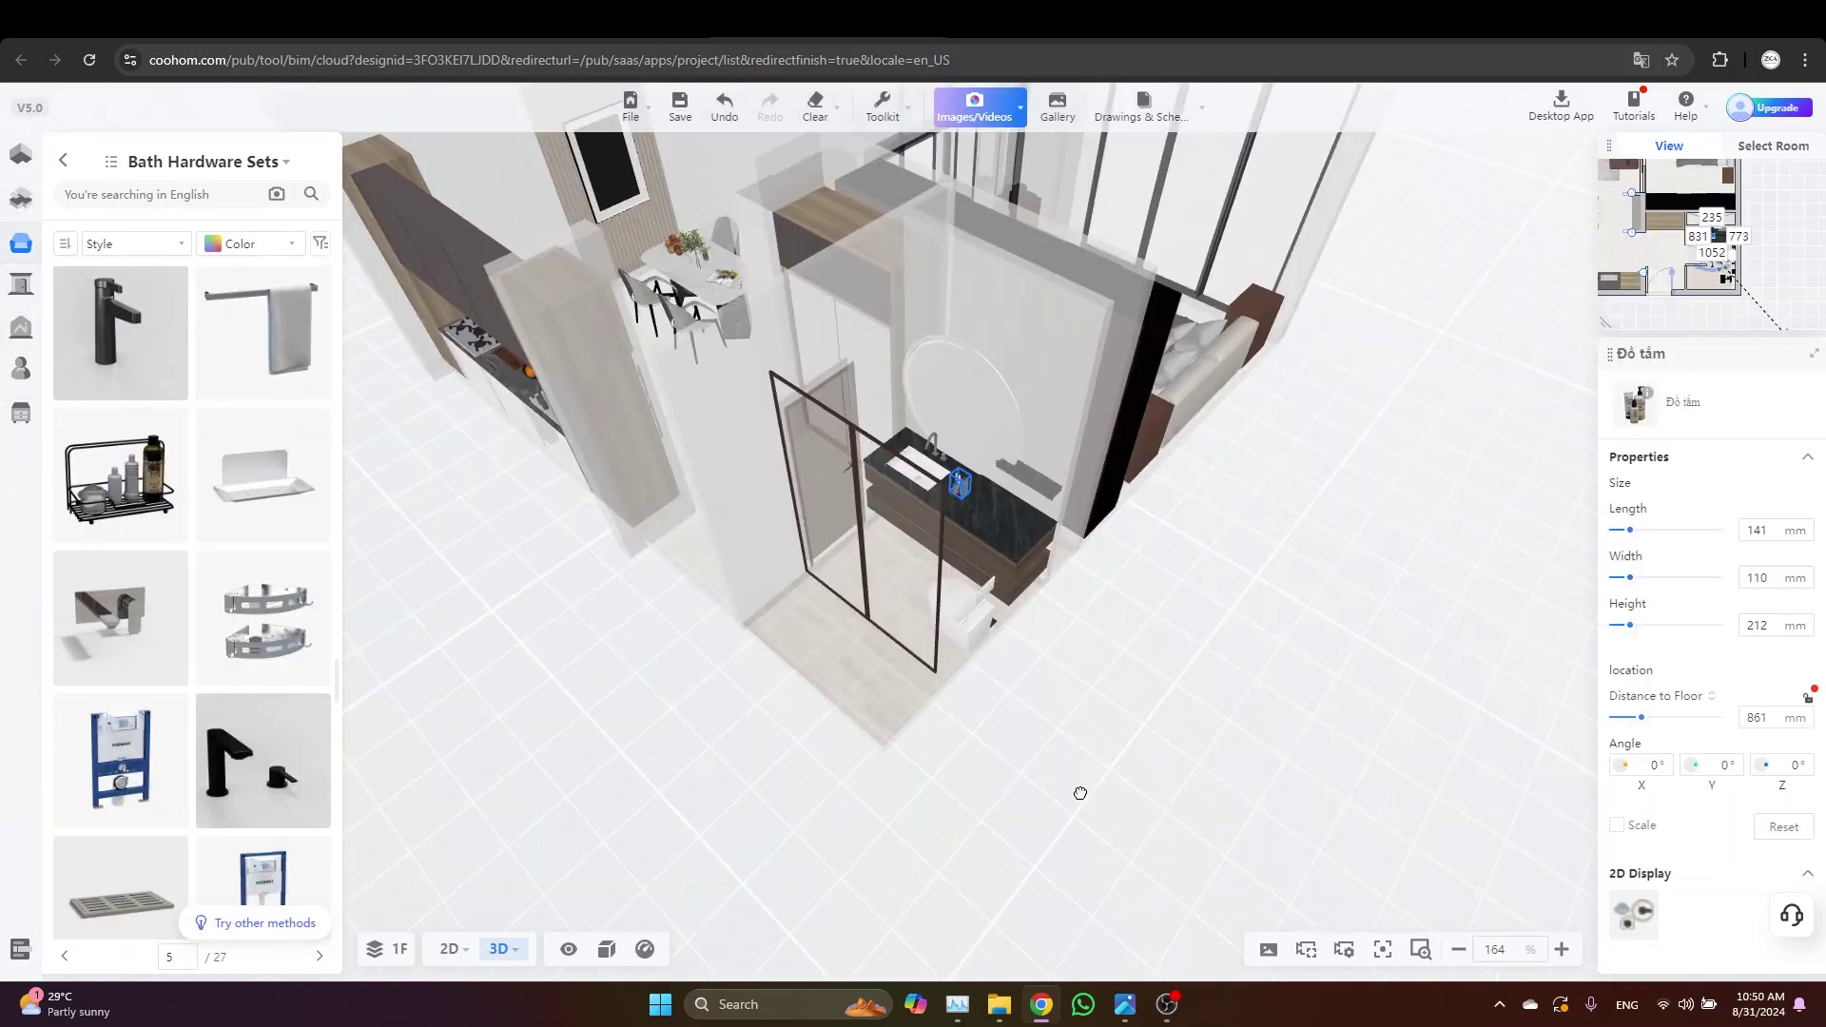
{"action": "left_click_drag", "start_coordinate": [972, 768], "coordinate": [545, 804]}
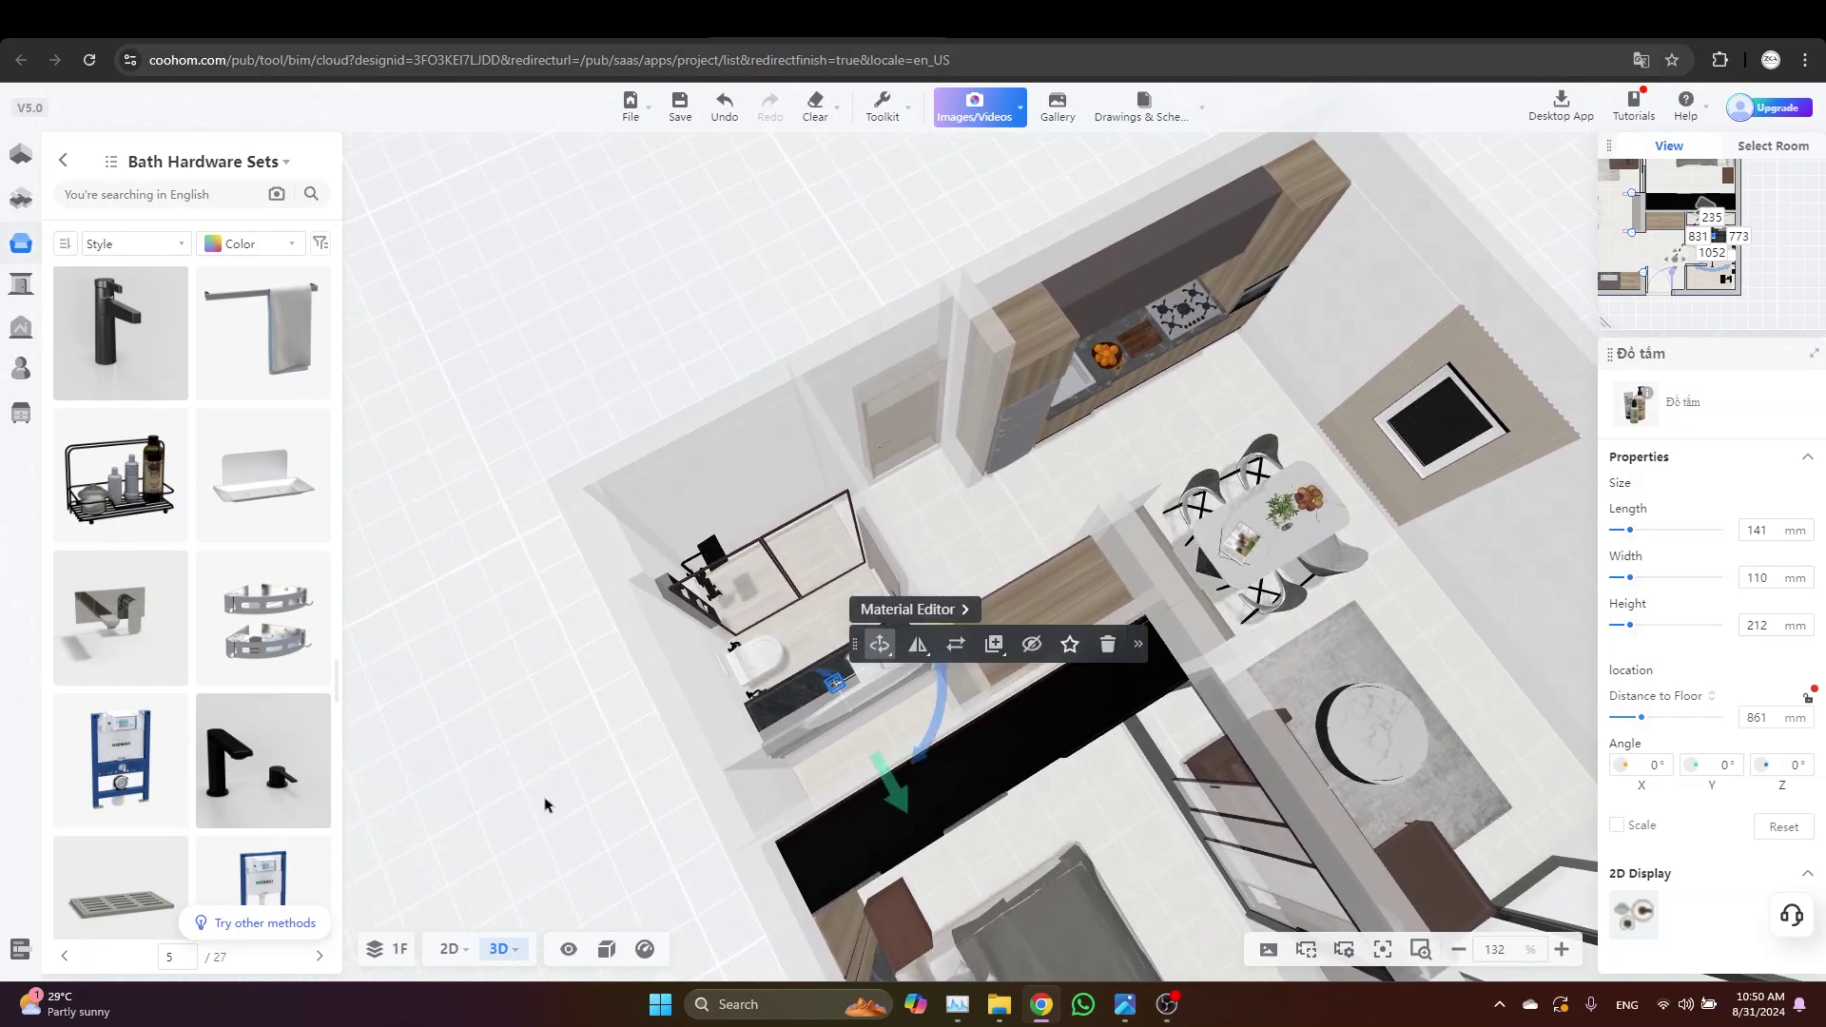
{"action": "right_click", "coordinate": [1019, 665]}
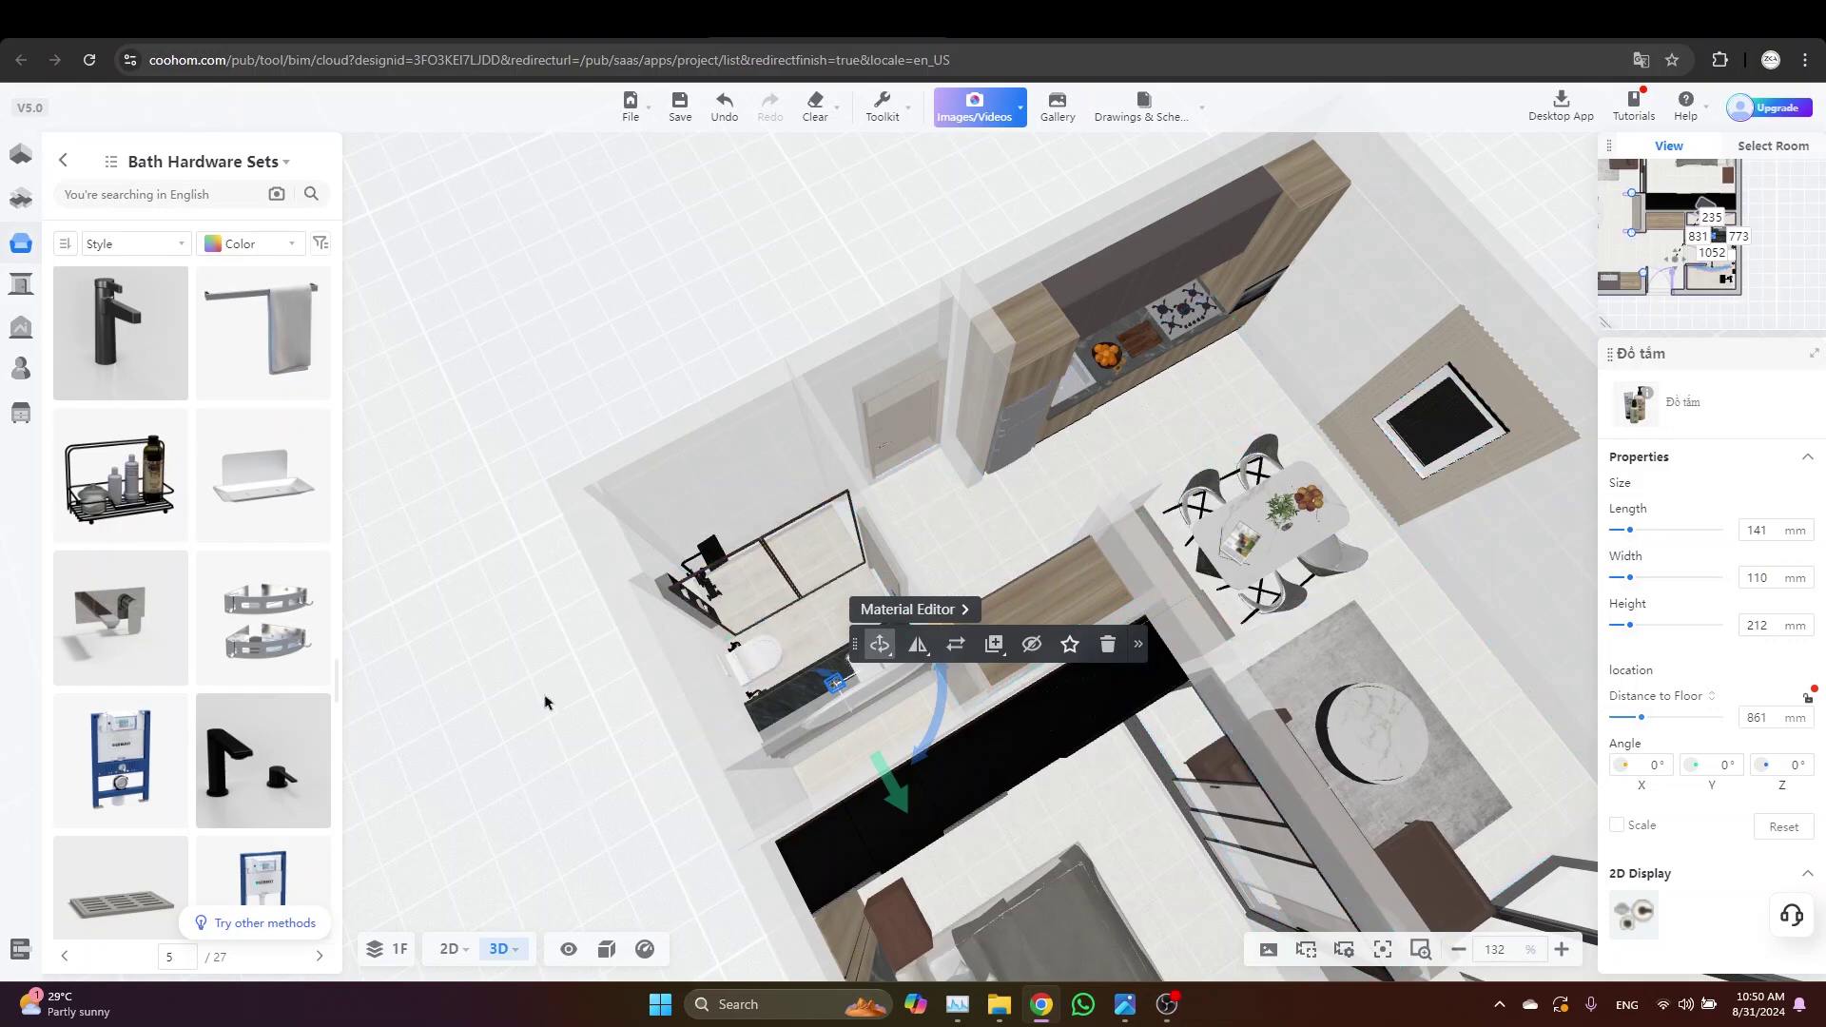
{"action": "left_click", "coordinate": [879, 106]}
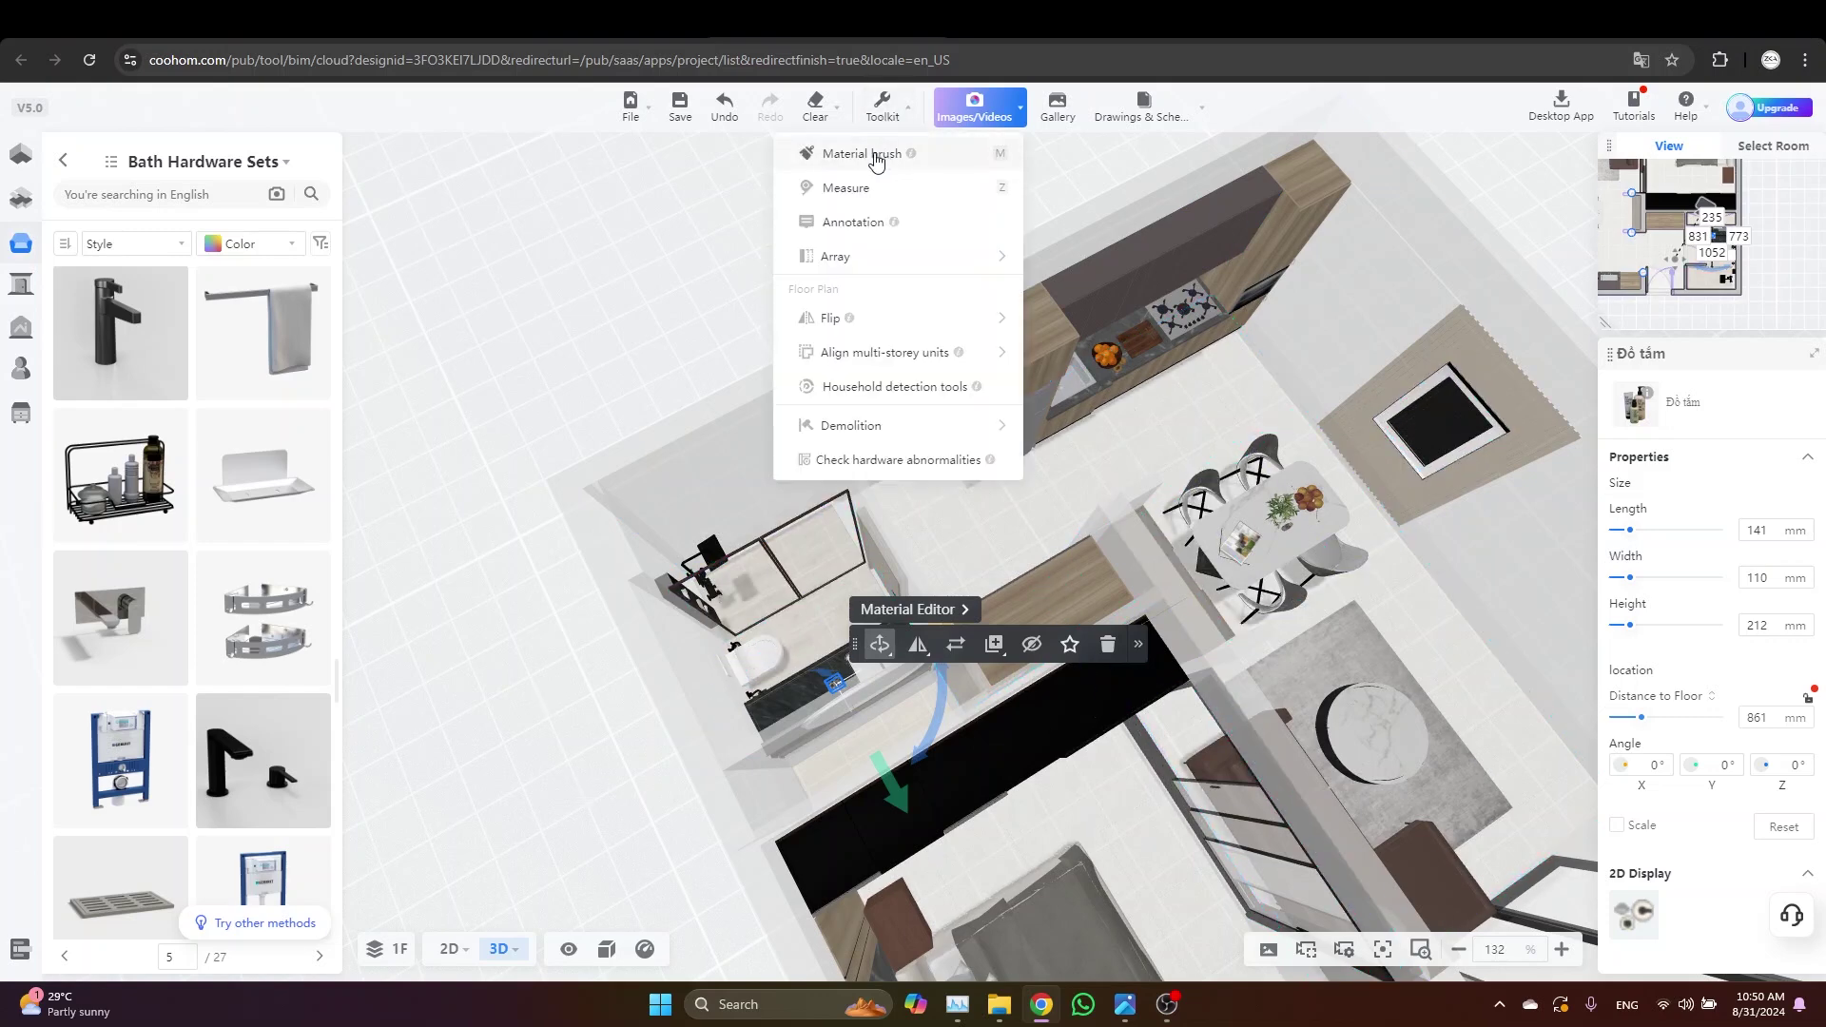
{"action": "left_click", "coordinate": [861, 162]}
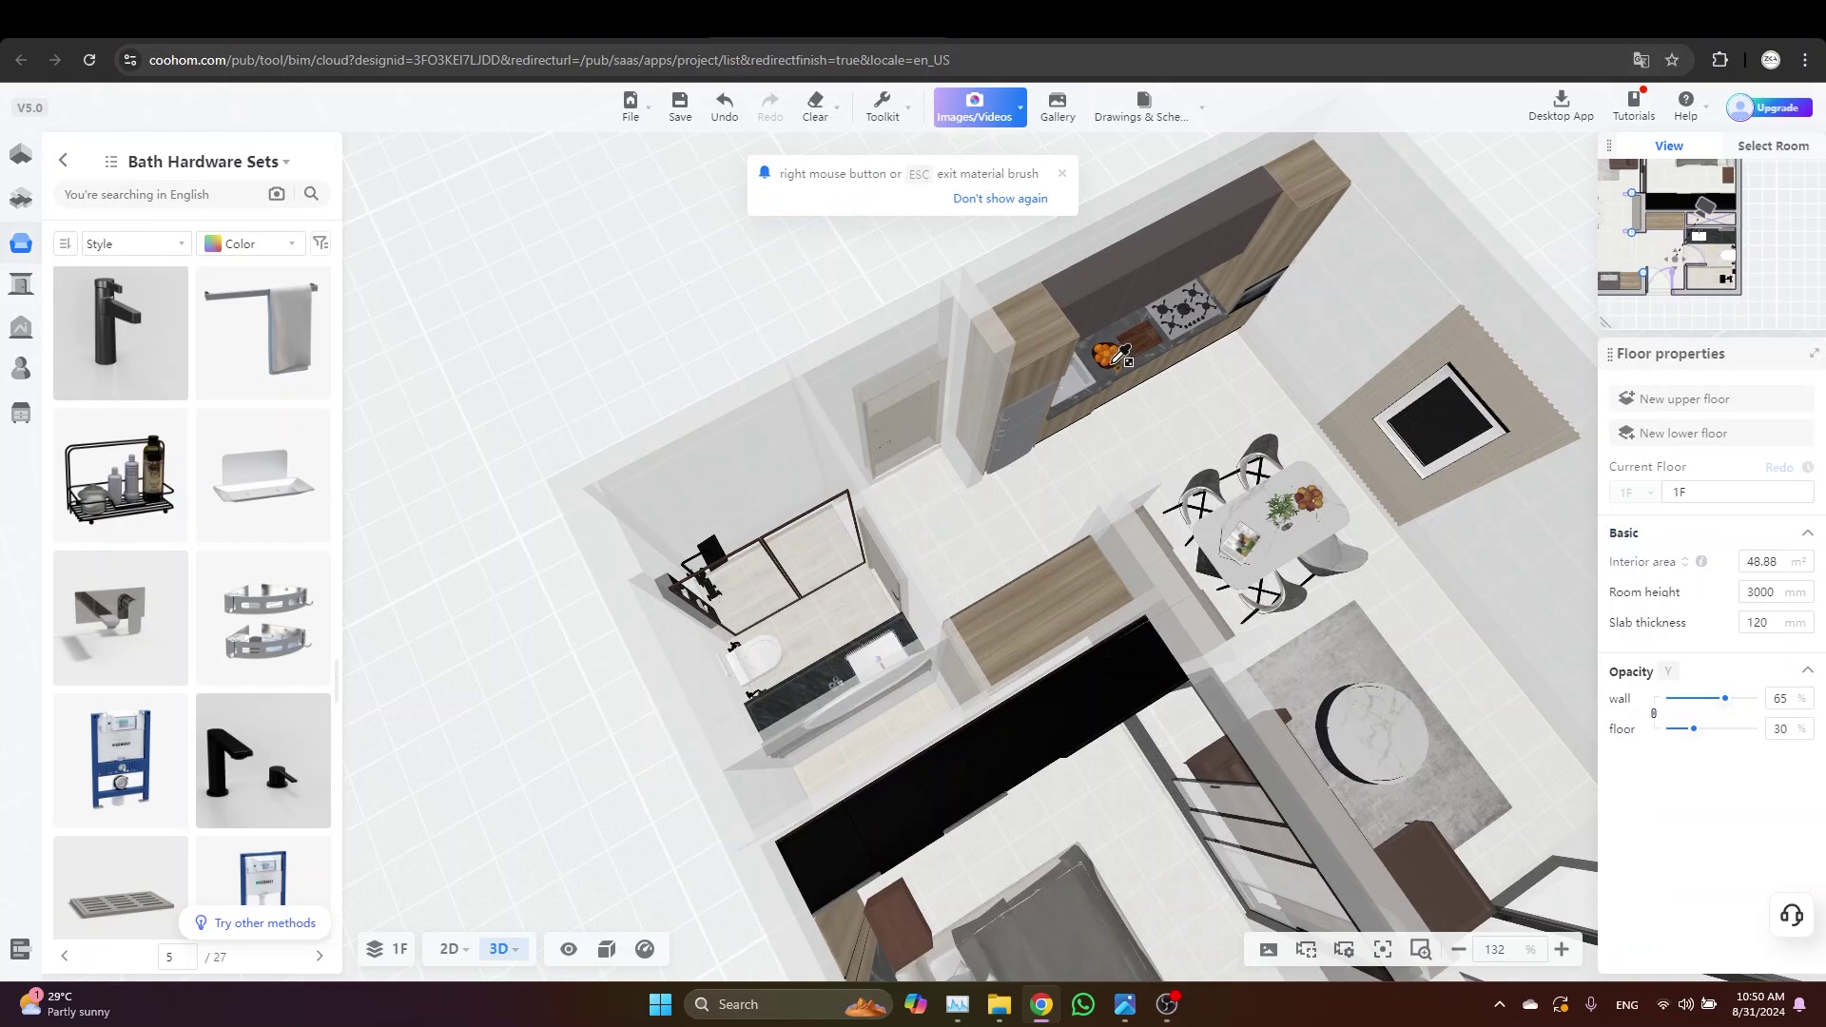
{"action": "left_click", "coordinate": [1144, 361]}
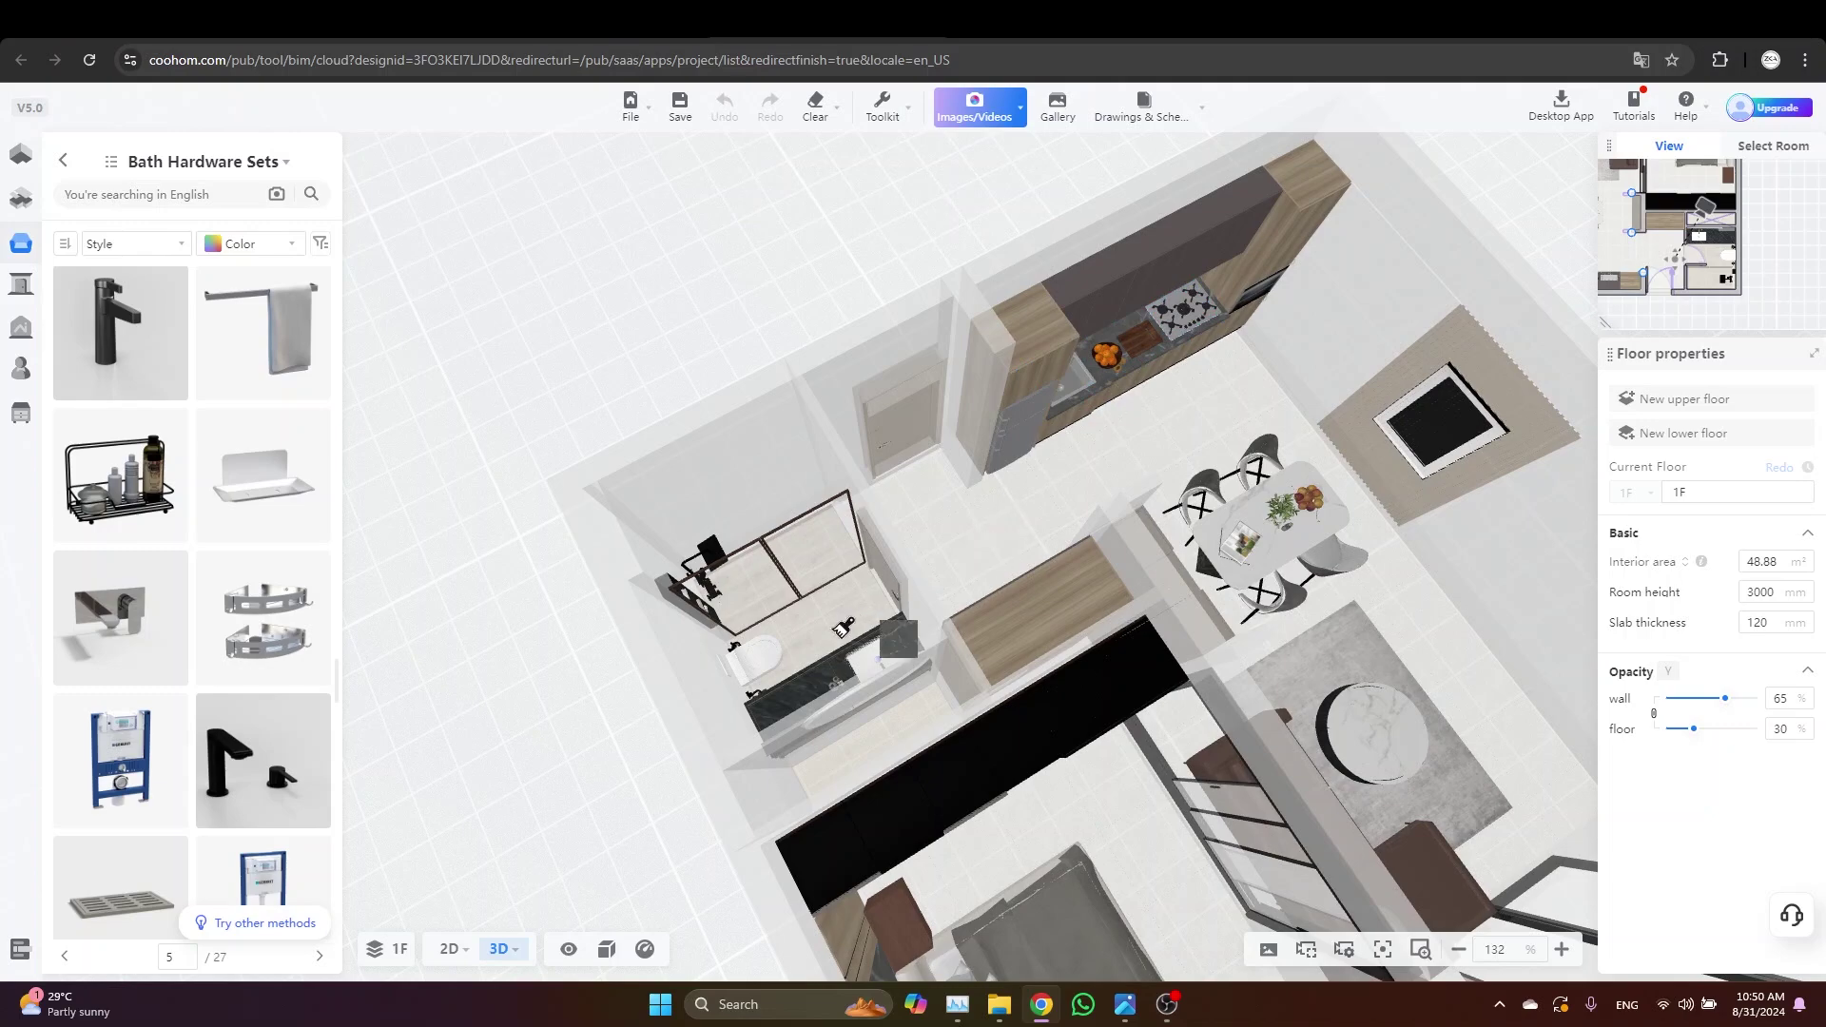
Apply the sampled marble to the bathroom floor with the Material brush
{"action": "left_click", "coordinate": [853, 607]}
{"action": "left_click", "coordinate": [849, 605]}
{"action": "left_click", "coordinate": [828, 615]}
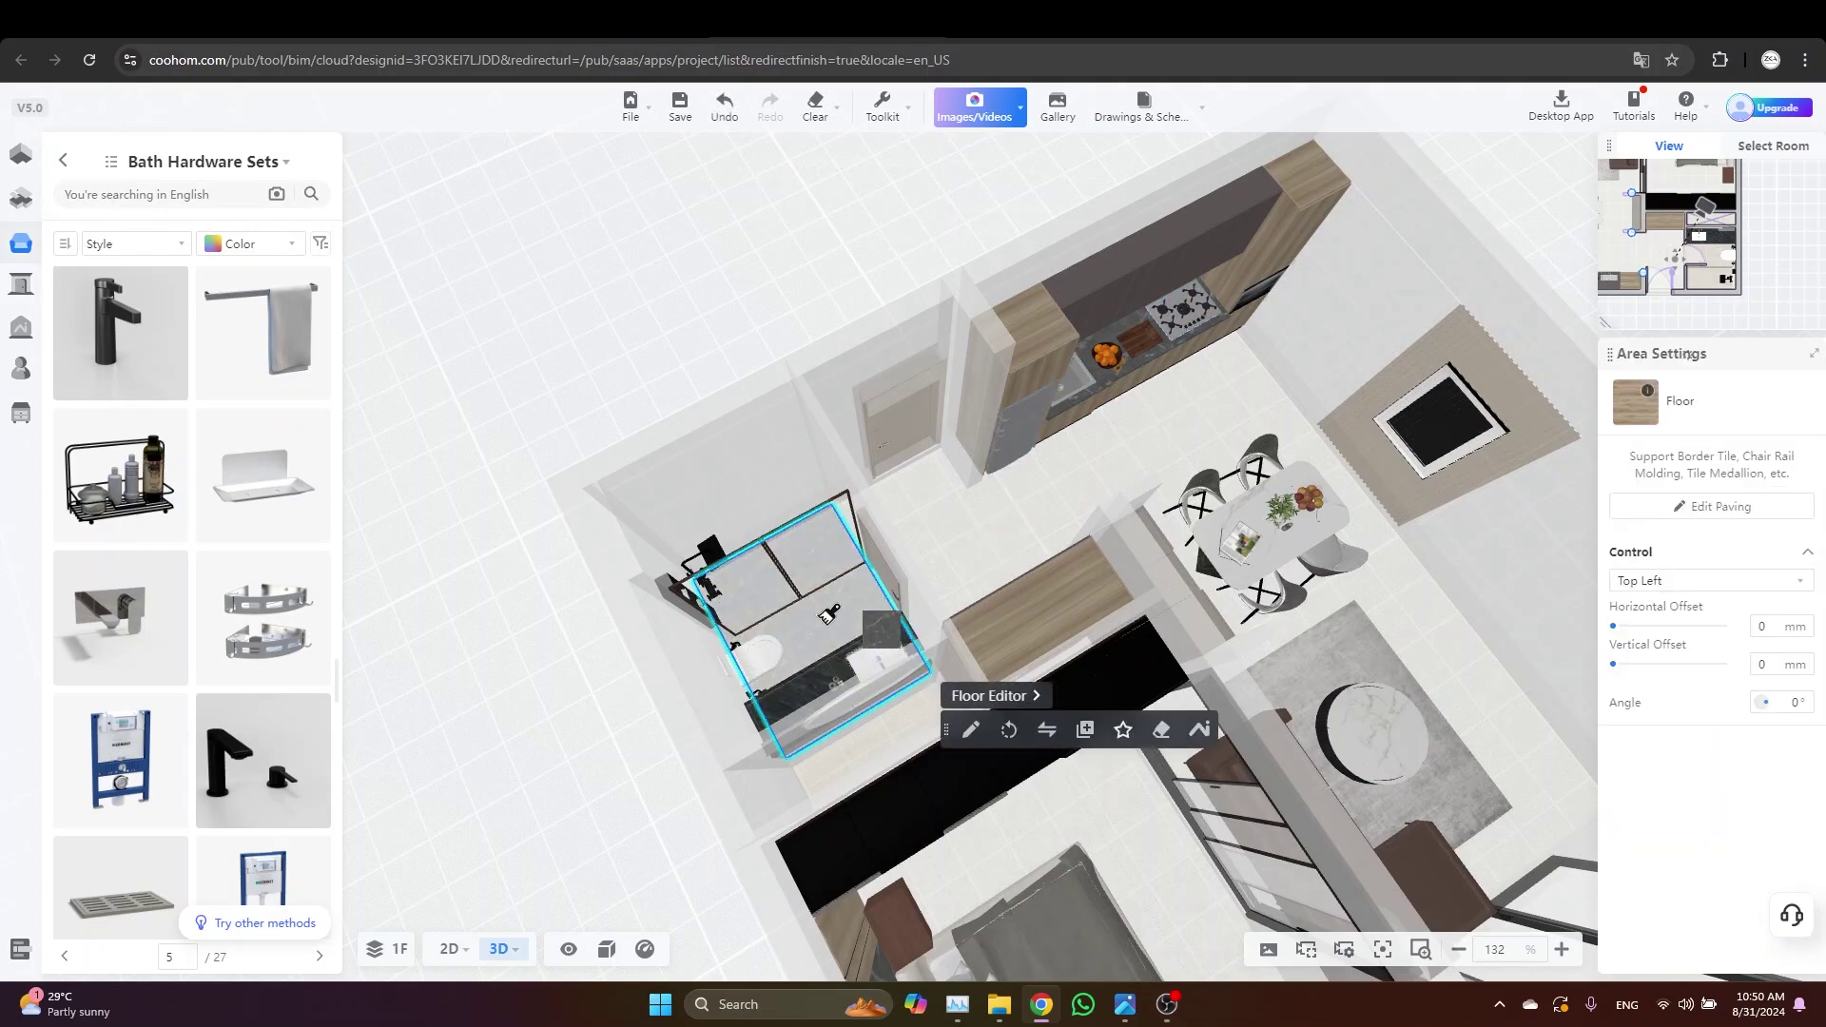
Apply the sampled marble to the extruded niche wall in the shower area
{"action": "scroll", "coordinate": [809, 629], "scroll_direction": "up", "scroll_amount": 5}
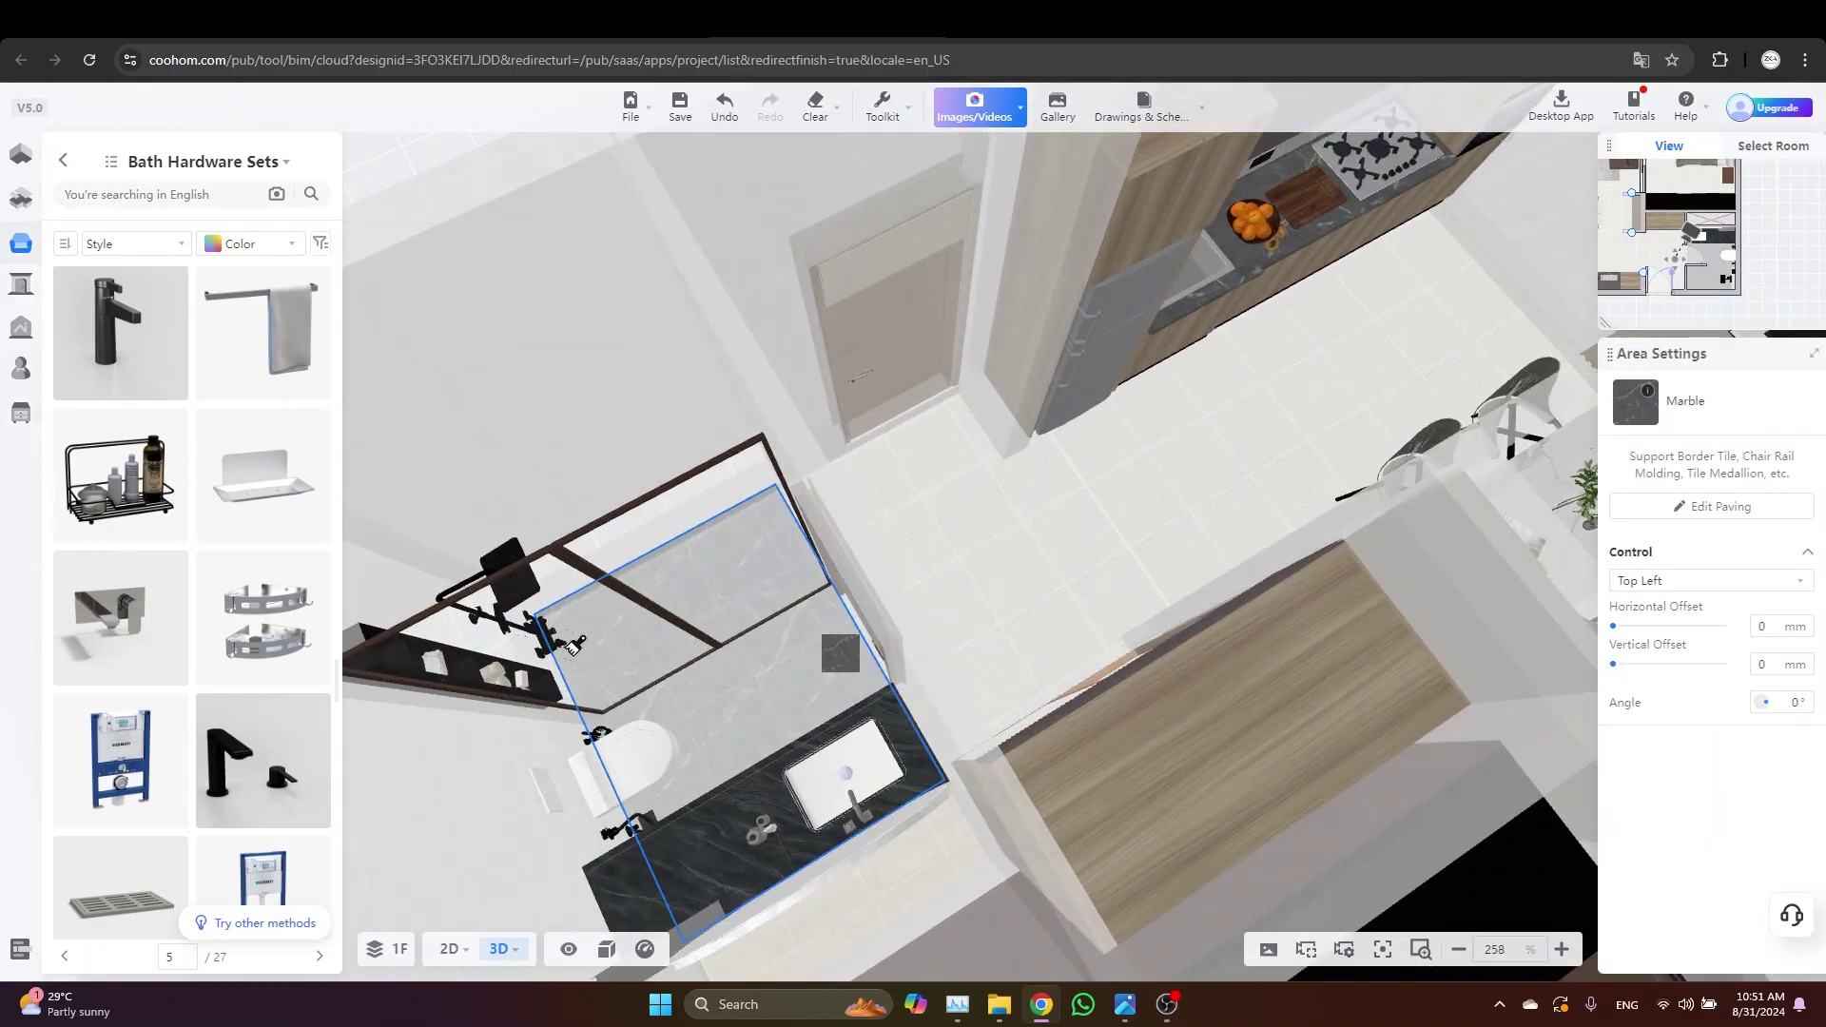
{"action": "left_click", "coordinate": [1183, 549]}
{"action": "scroll", "coordinate": [1170, 555], "scroll_direction": "down", "scroll_amount": 2}
{"action": "left_click", "coordinate": [451, 575]}
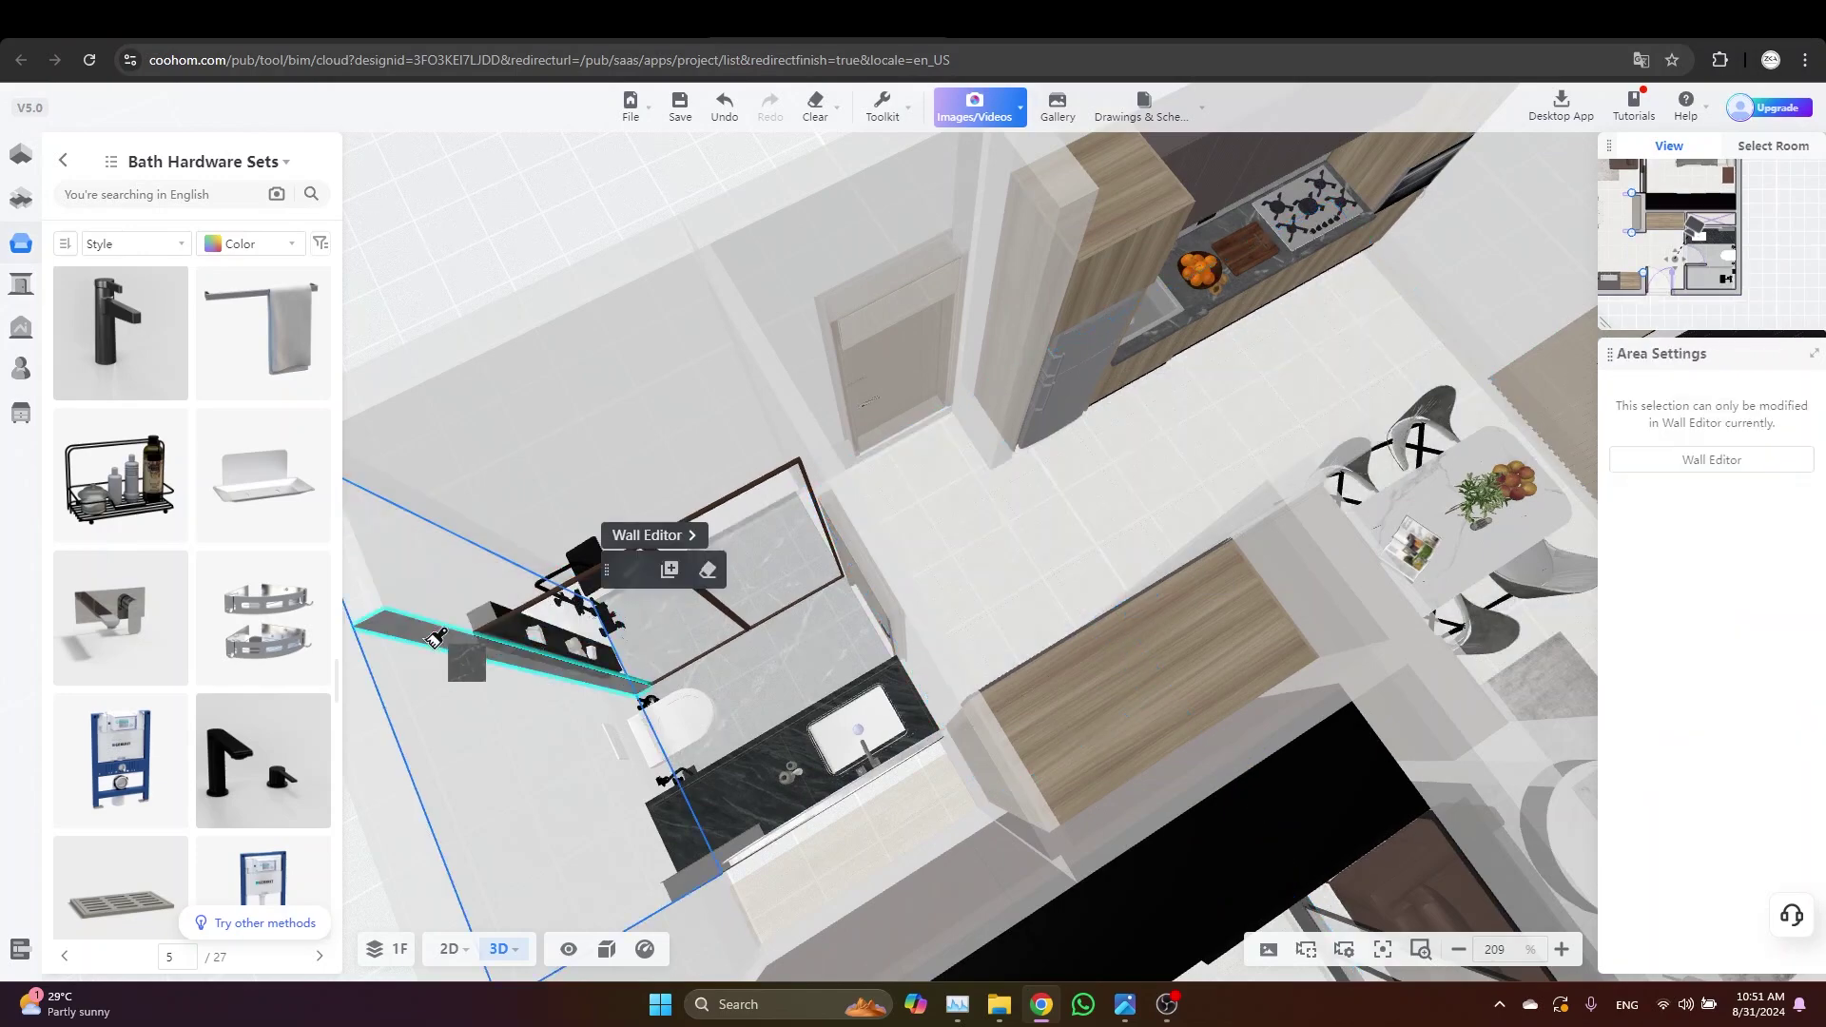
Apply the sampled marble to the wall behind the vanity's mirror
{"action": "left_click_drag", "start_coordinate": [419, 801], "coordinate": [349, 717]}
{"action": "scroll", "coordinate": [1023, 666], "scroll_direction": "down", "scroll_amount": 2}
{"action": "left_click_drag", "start_coordinate": [1022, 666], "coordinate": [580, 713]}
{"action": "right_click_drag", "start_coordinate": [1431, 613], "coordinate": [1248, 775]}
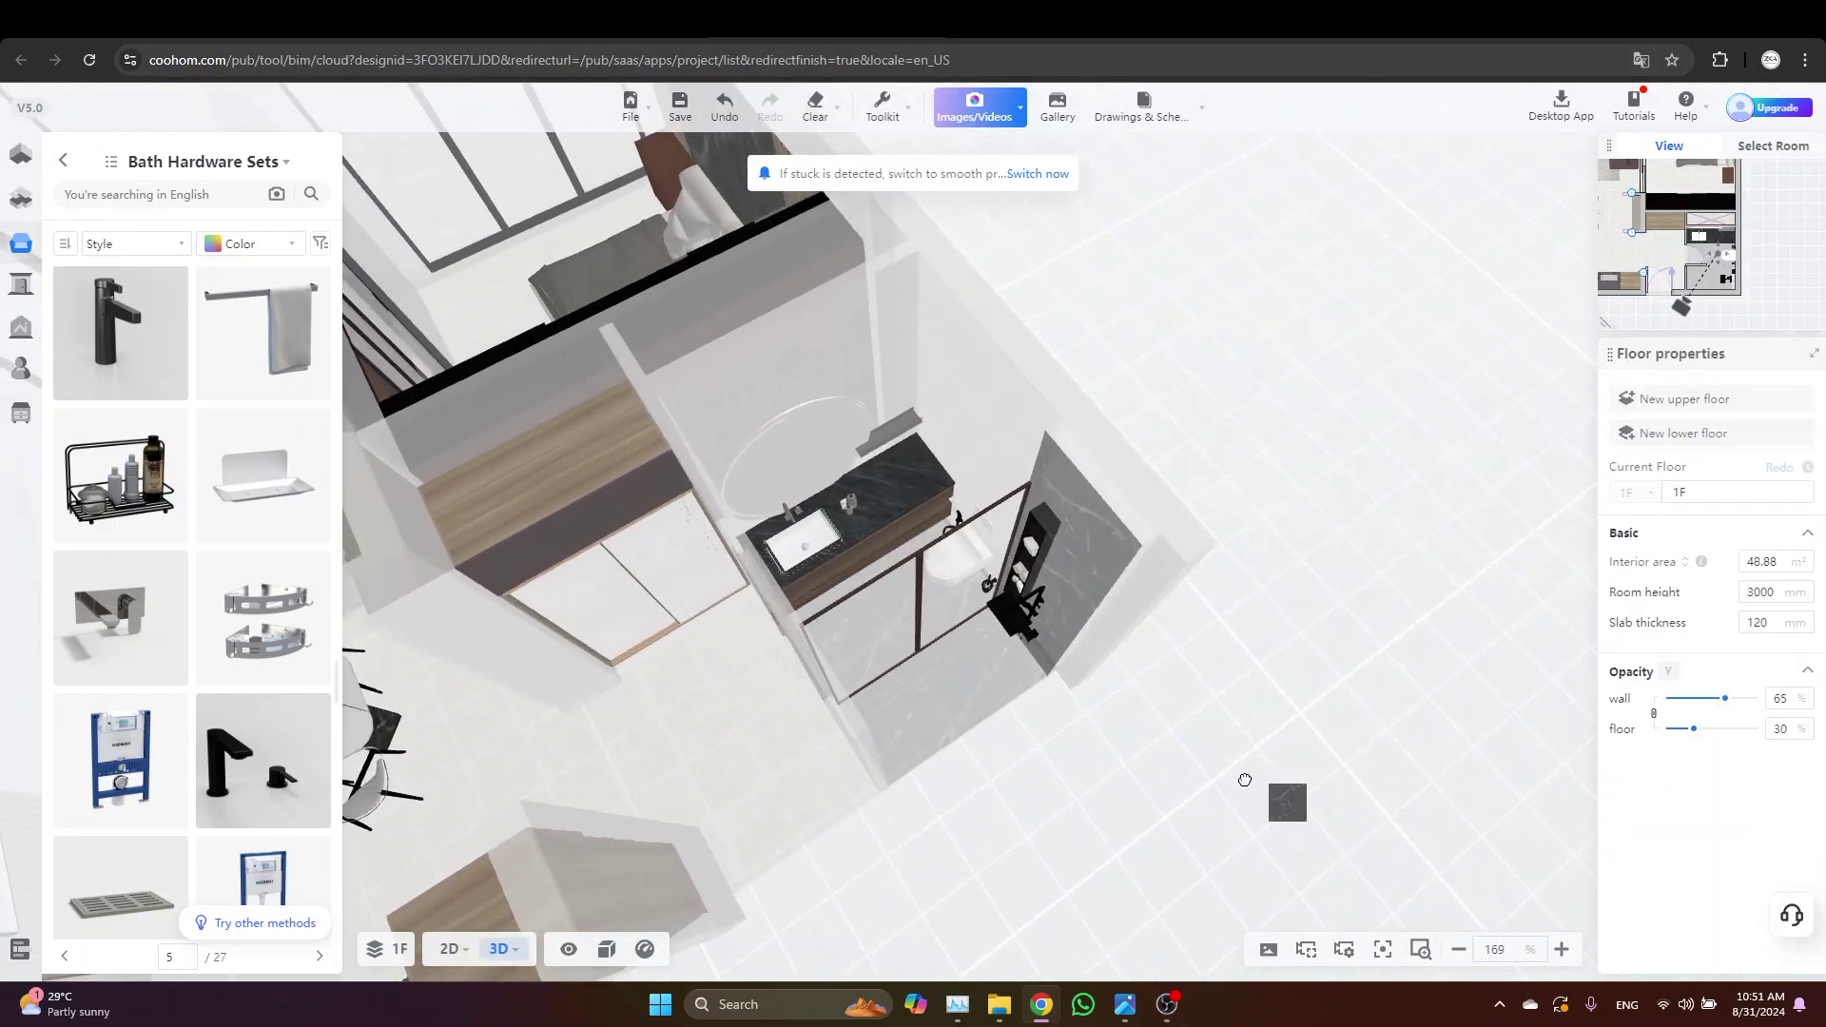
{"action": "scroll", "coordinate": [1247, 775], "scroll_direction": "up", "scroll_amount": 1}
{"action": "left_click", "coordinate": [836, 330]}
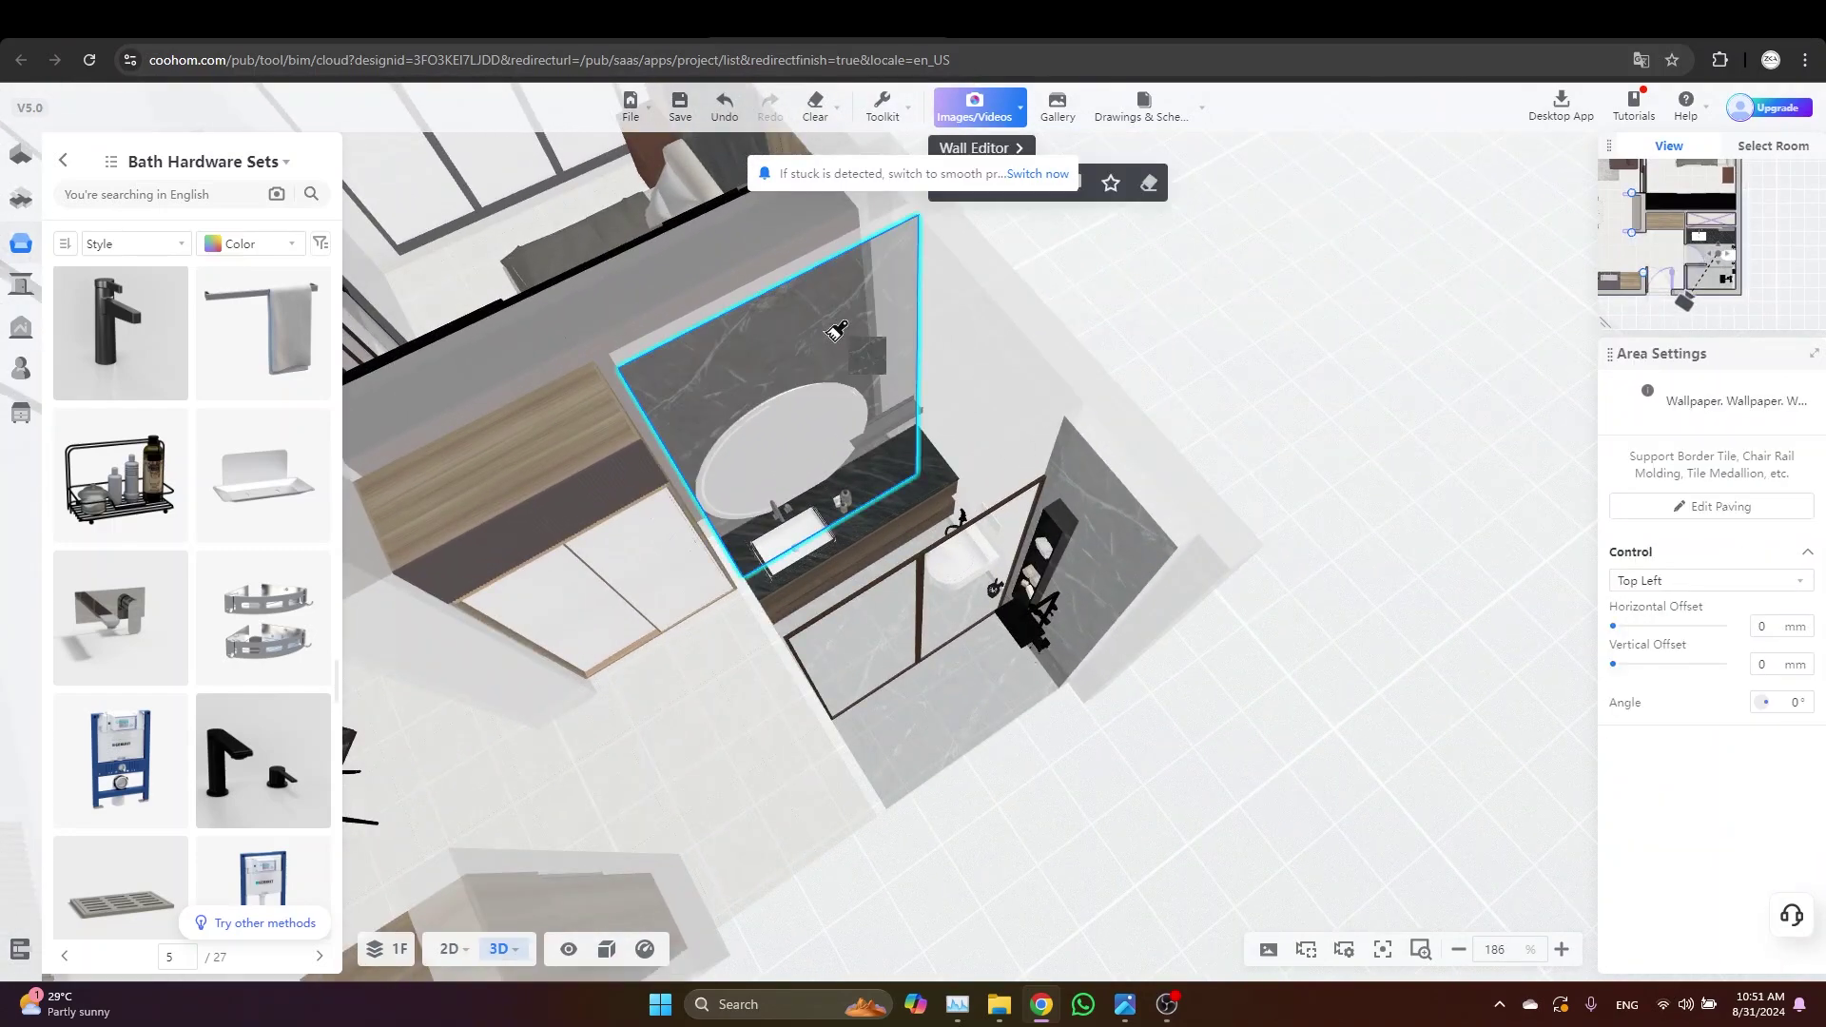
Apply the sampled marble to the vanity countertop
{"action": "scroll", "coordinate": [979, 407], "scroll_direction": "up", "scroll_amount": 3}
{"action": "right_click_drag", "start_coordinate": [1378, 283], "coordinate": [1272, 375]}
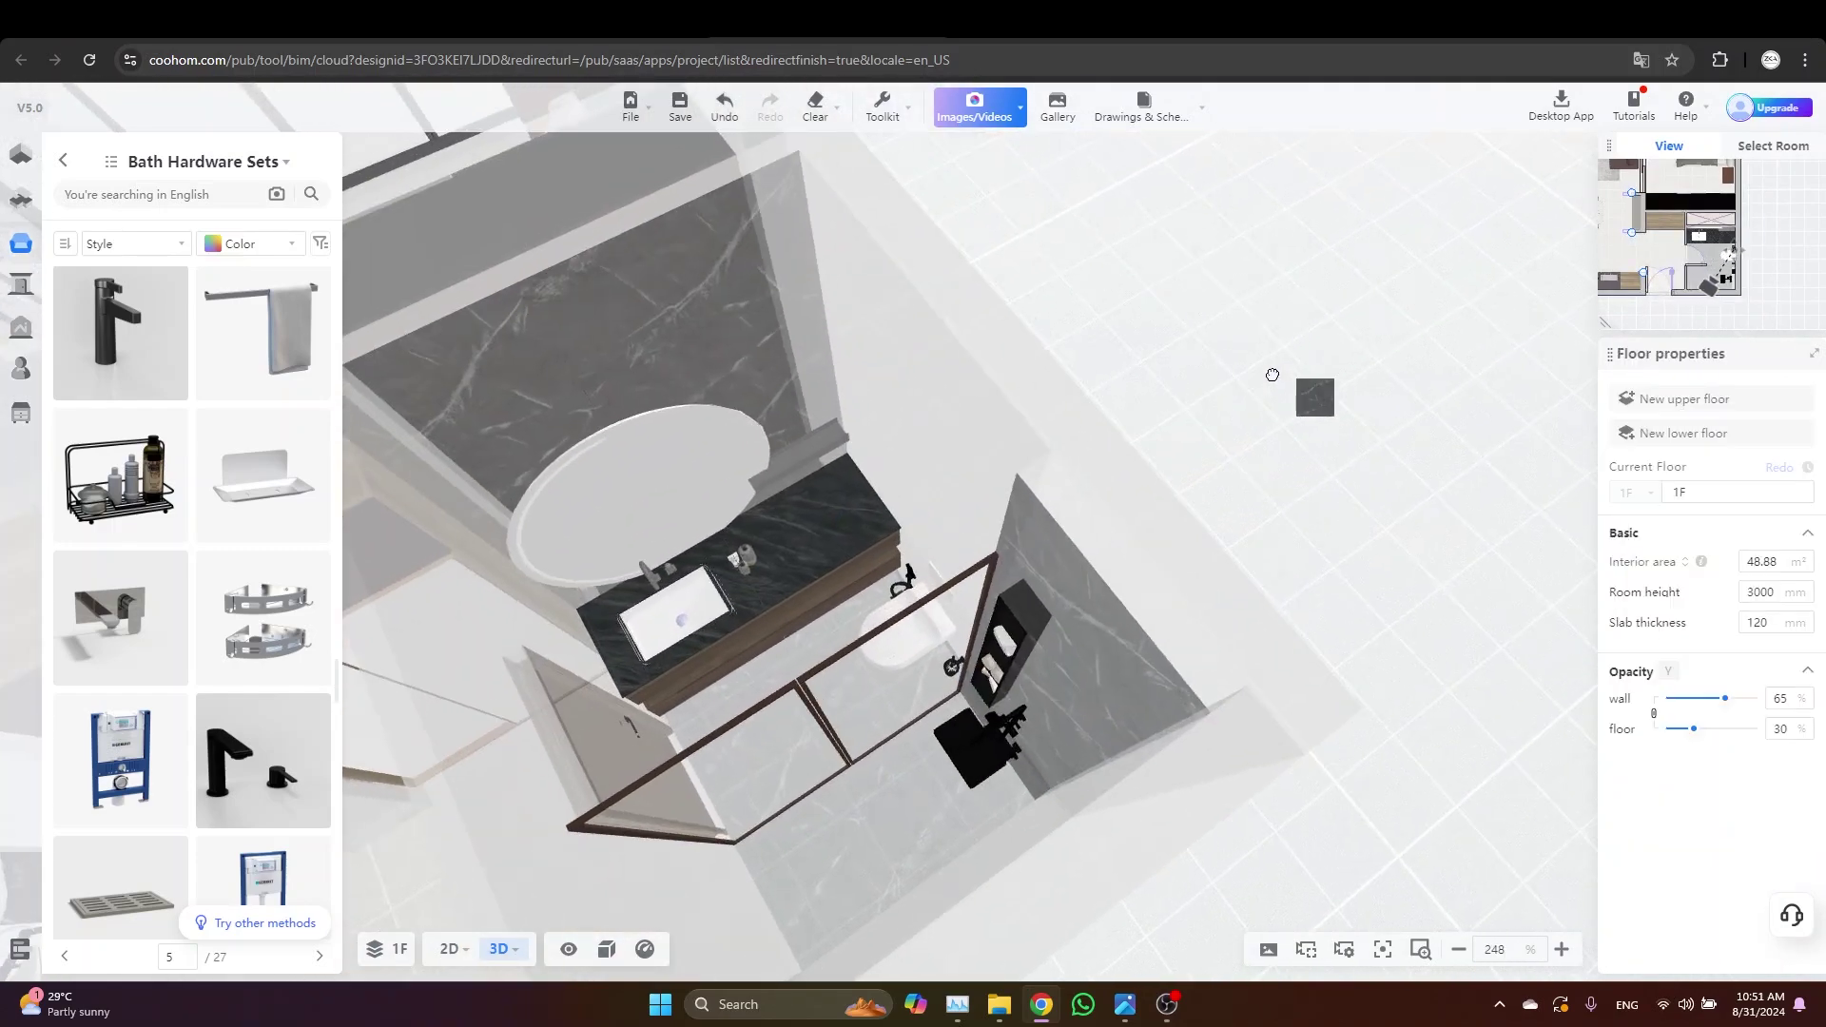
{"action": "left_click", "coordinate": [830, 526]}
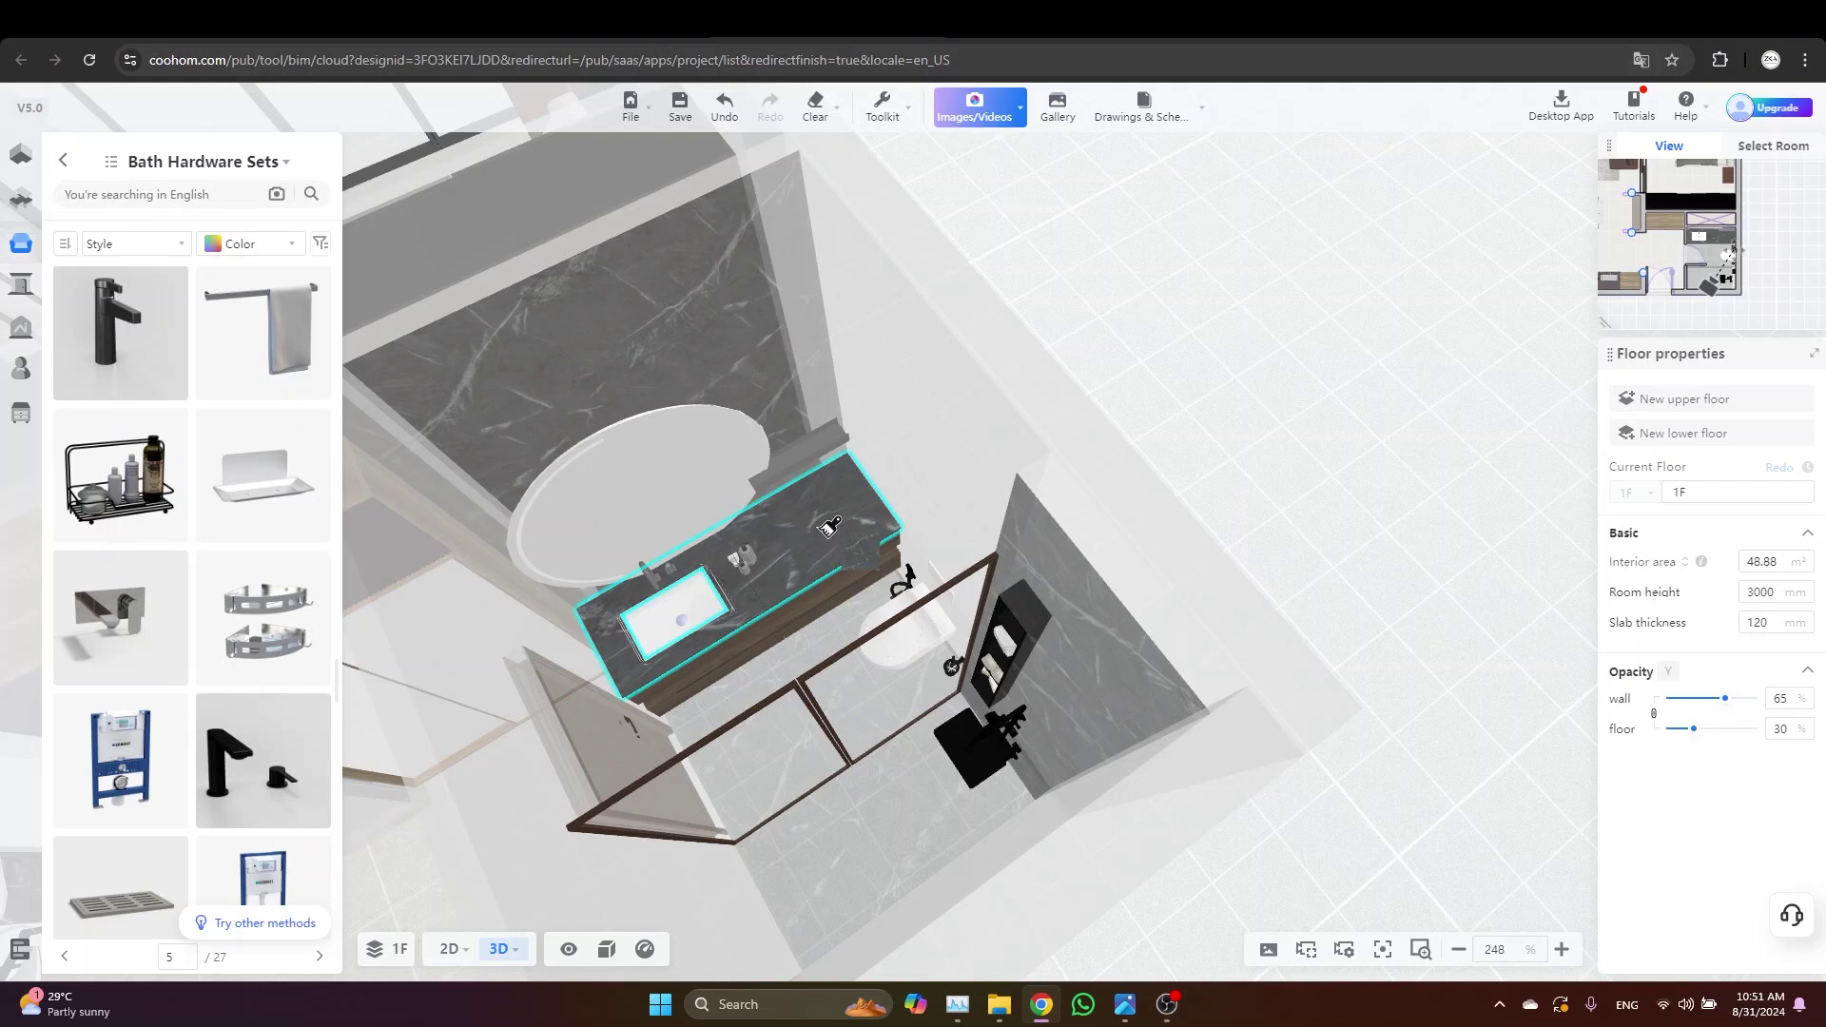
{"action": "scroll", "coordinate": [1300, 485], "scroll_direction": "down", "scroll_amount": 3}
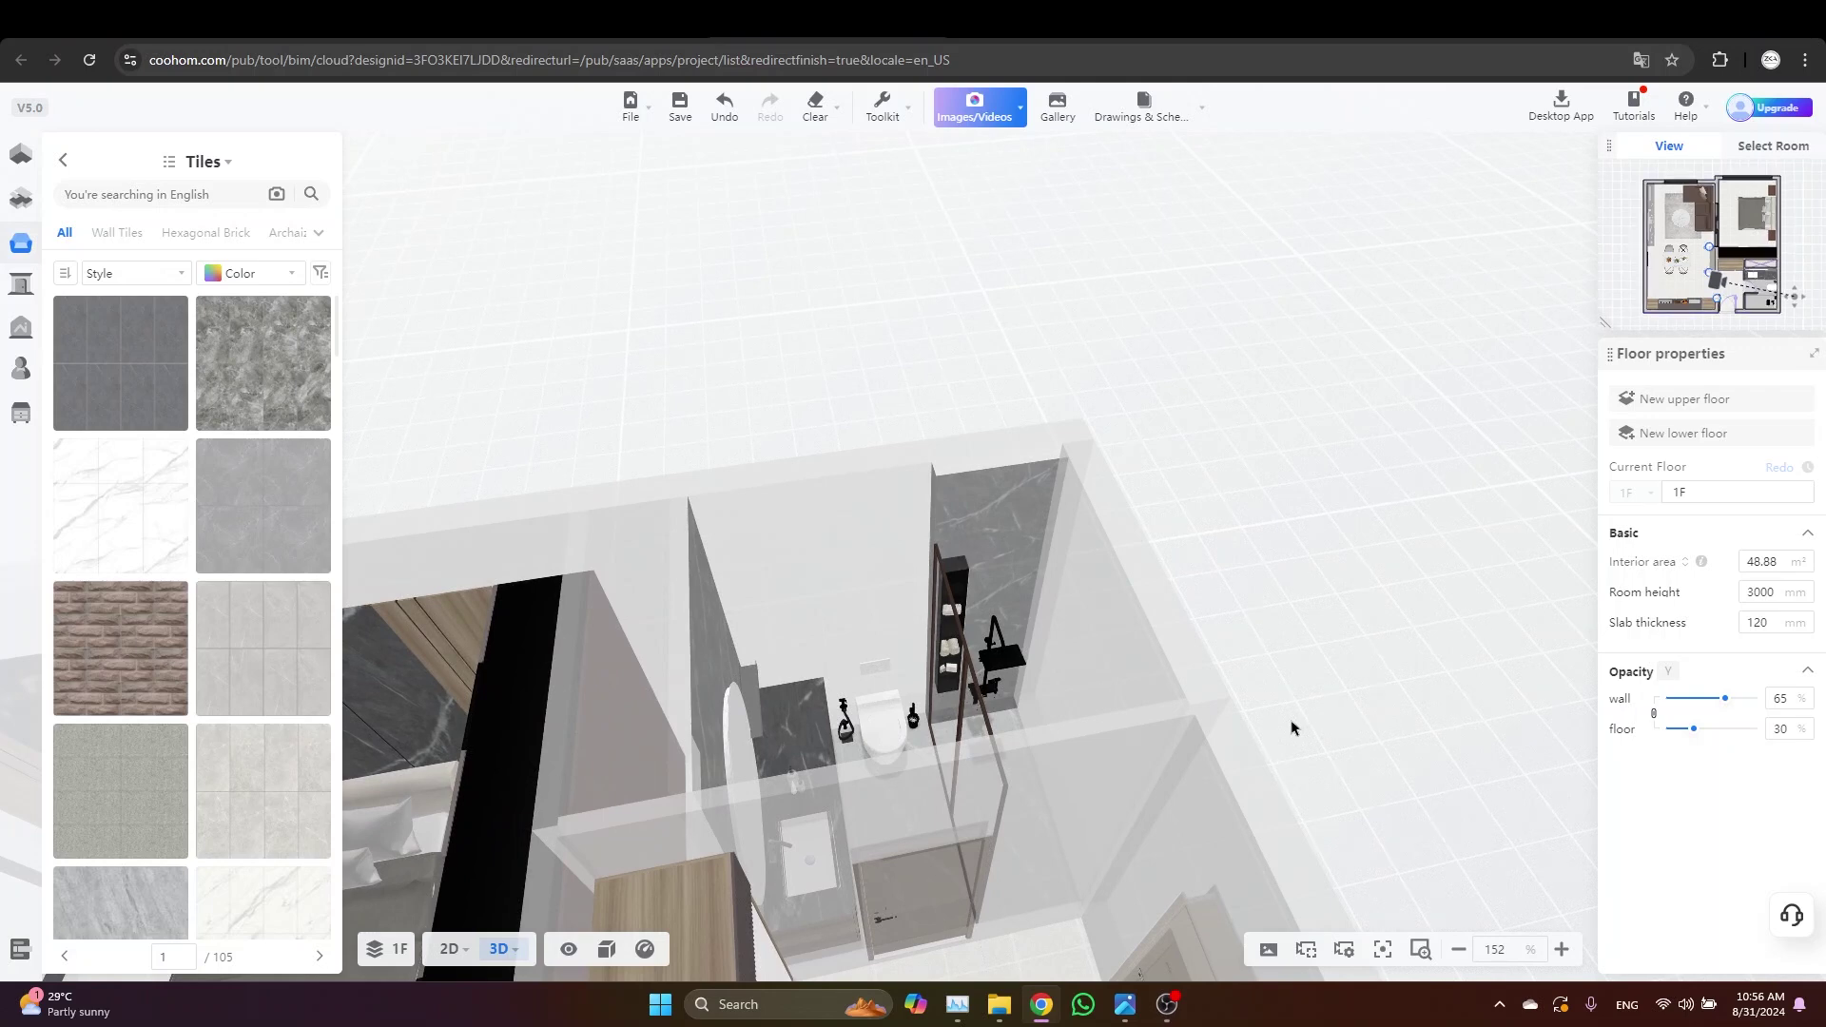
Apply the white marble Cool Carre tile from the Tiles category to the shower area's wall facing the glass partition
{"action": "right_click_drag", "start_coordinate": [1279, 713], "coordinate": [1244, 702]}
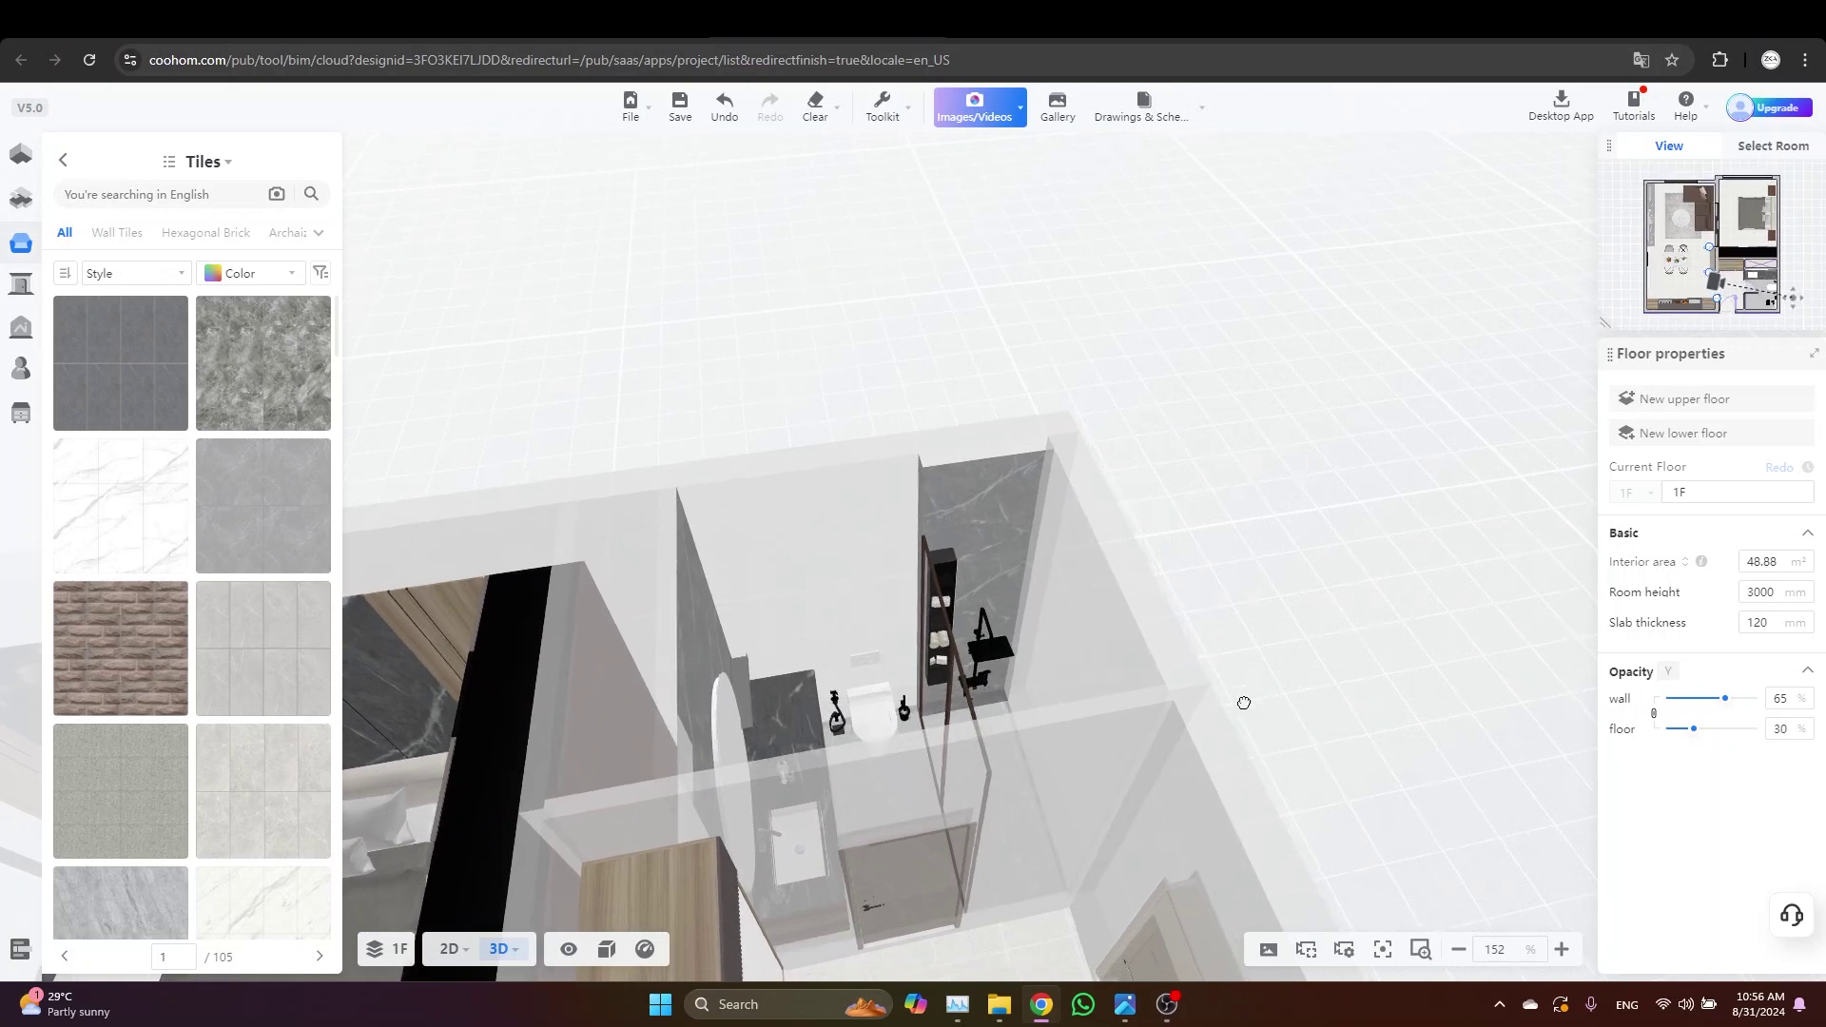
{"action": "left_click", "coordinate": [114, 509]}
{"action": "left_click_drag", "start_coordinate": [931, 701], "coordinate": [1099, 643]}
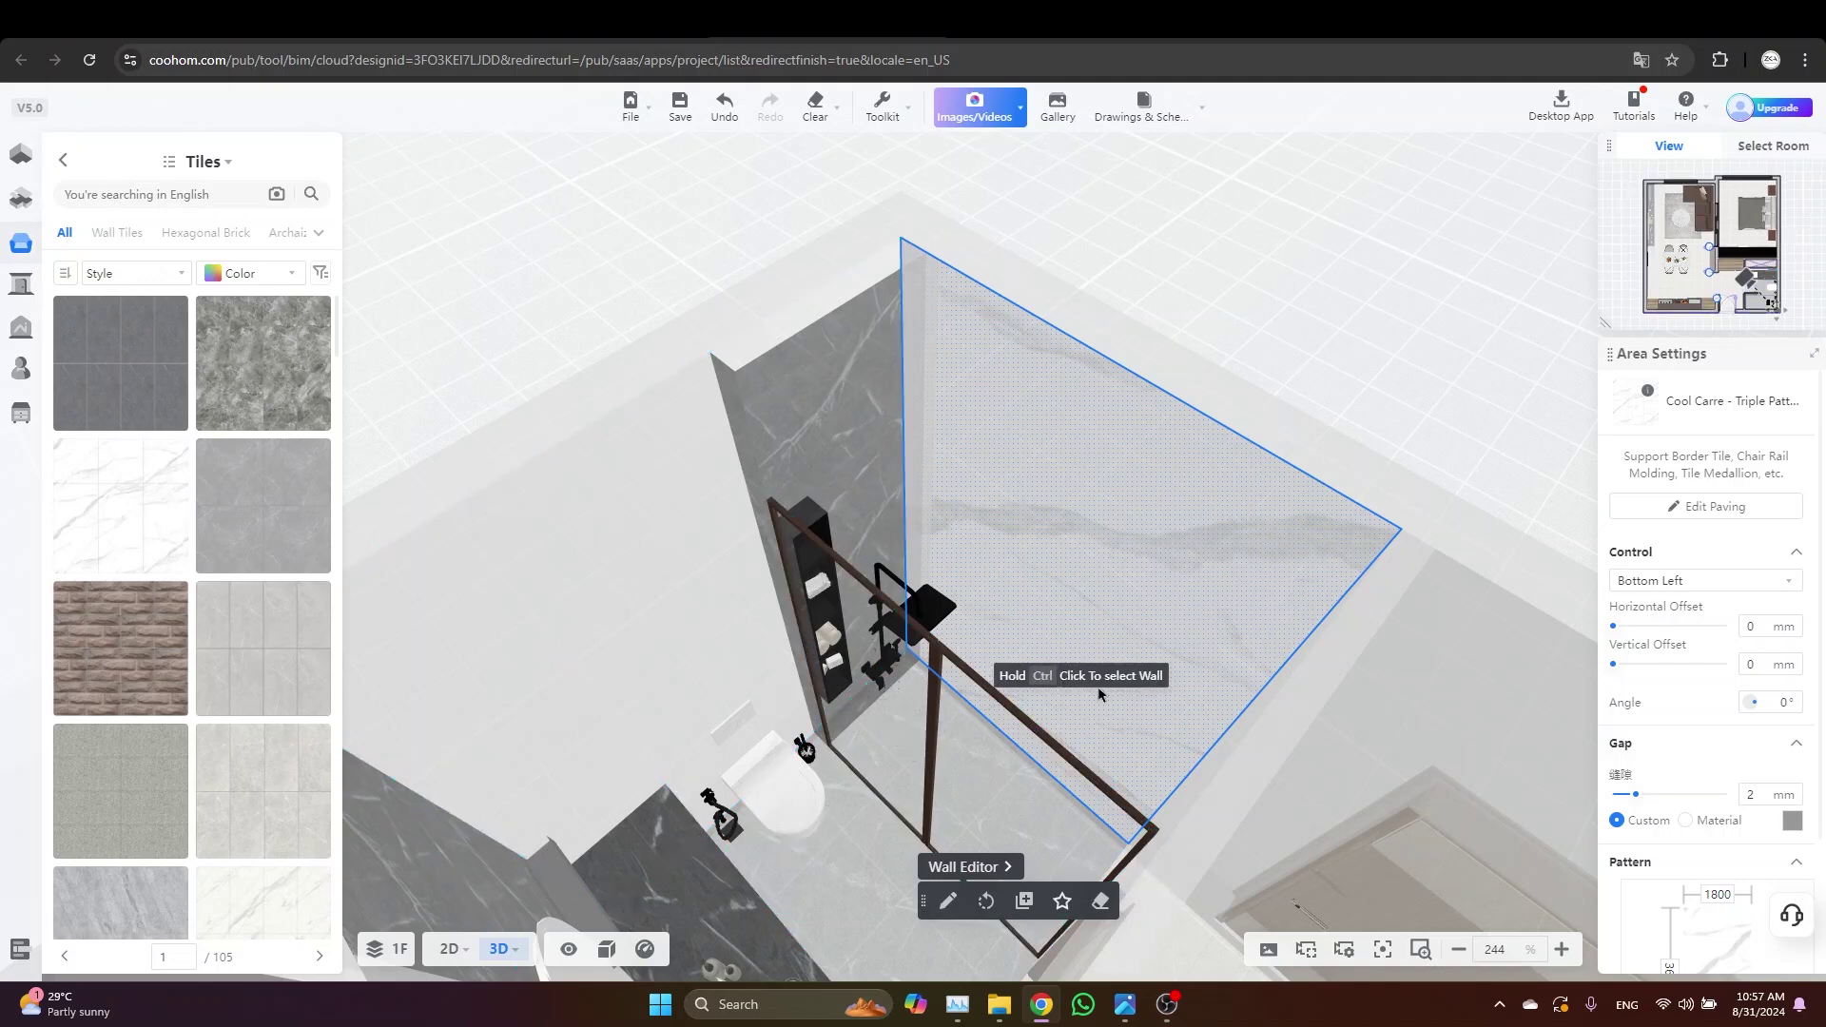
{"action": "scroll", "coordinate": [1008, 571], "scroll_direction": "down", "scroll_amount": 2}
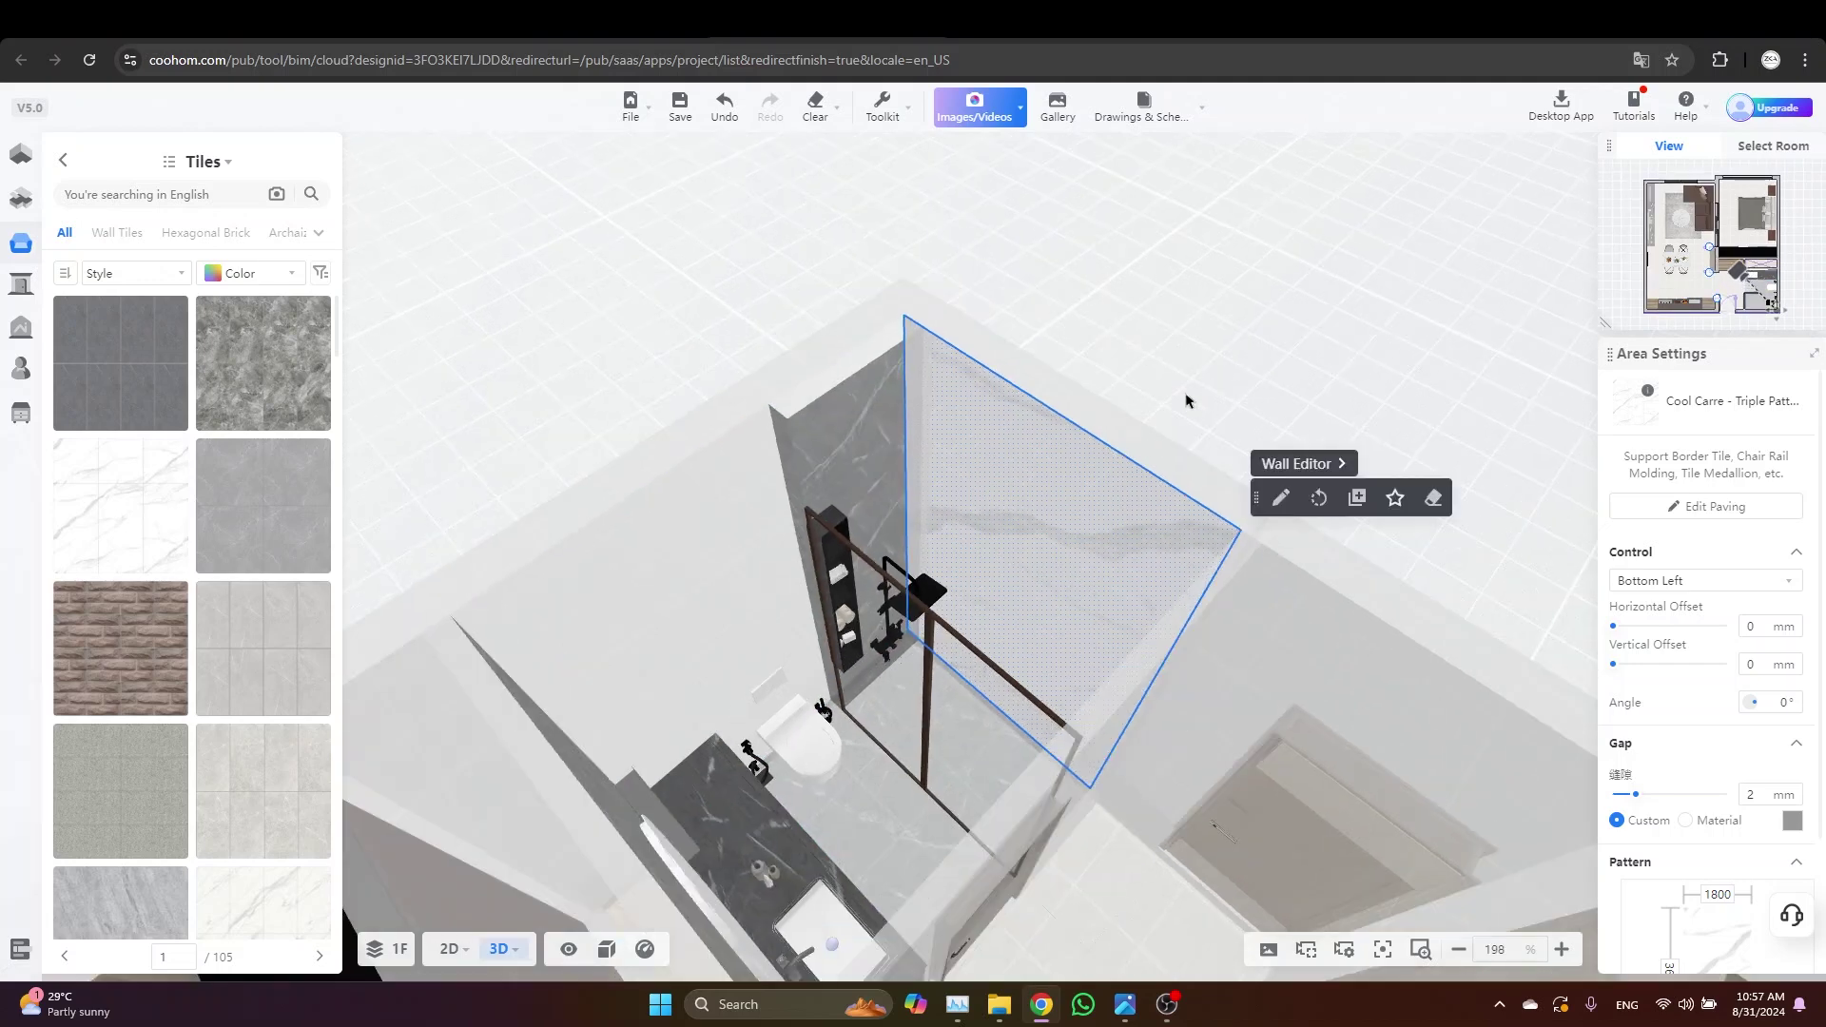
Open the tiled shower wall in the Wall Editor and set the tile paving's angle to 90°
{"action": "left_click", "coordinate": [1319, 464]}
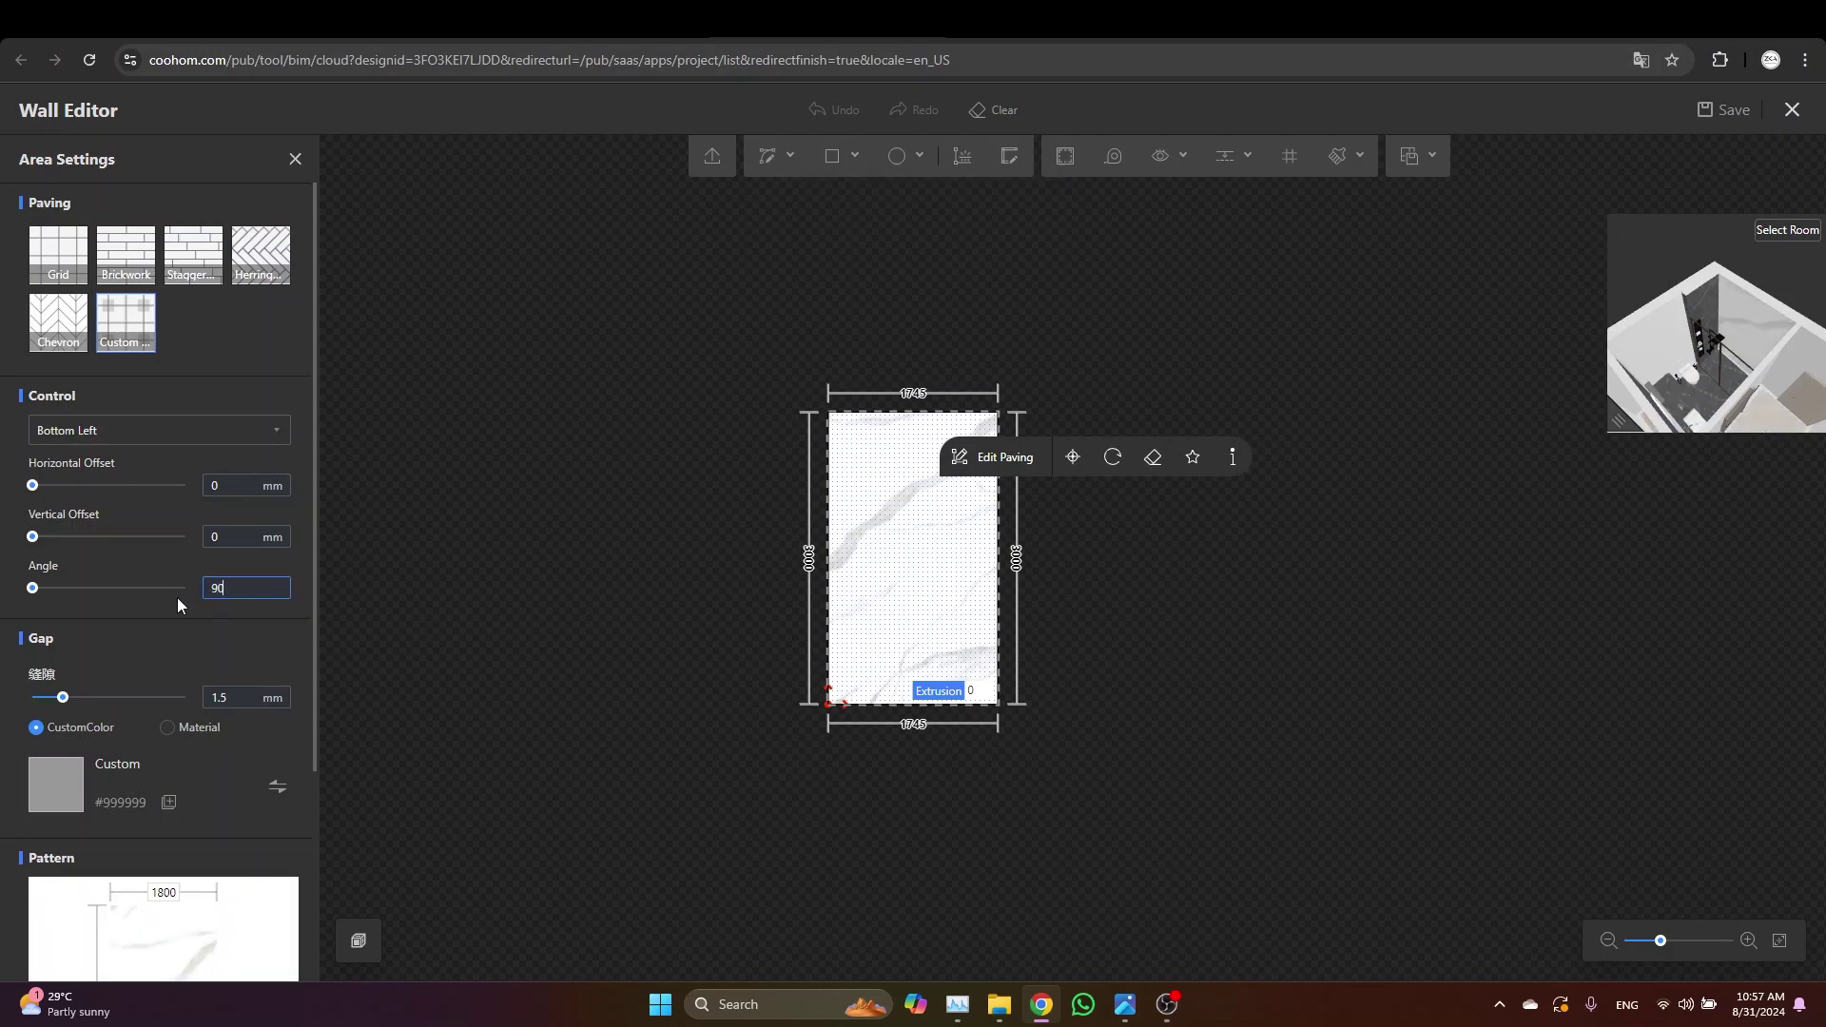
{"action": "type", "text": "90"}
{"action": "key", "text": "Return"}
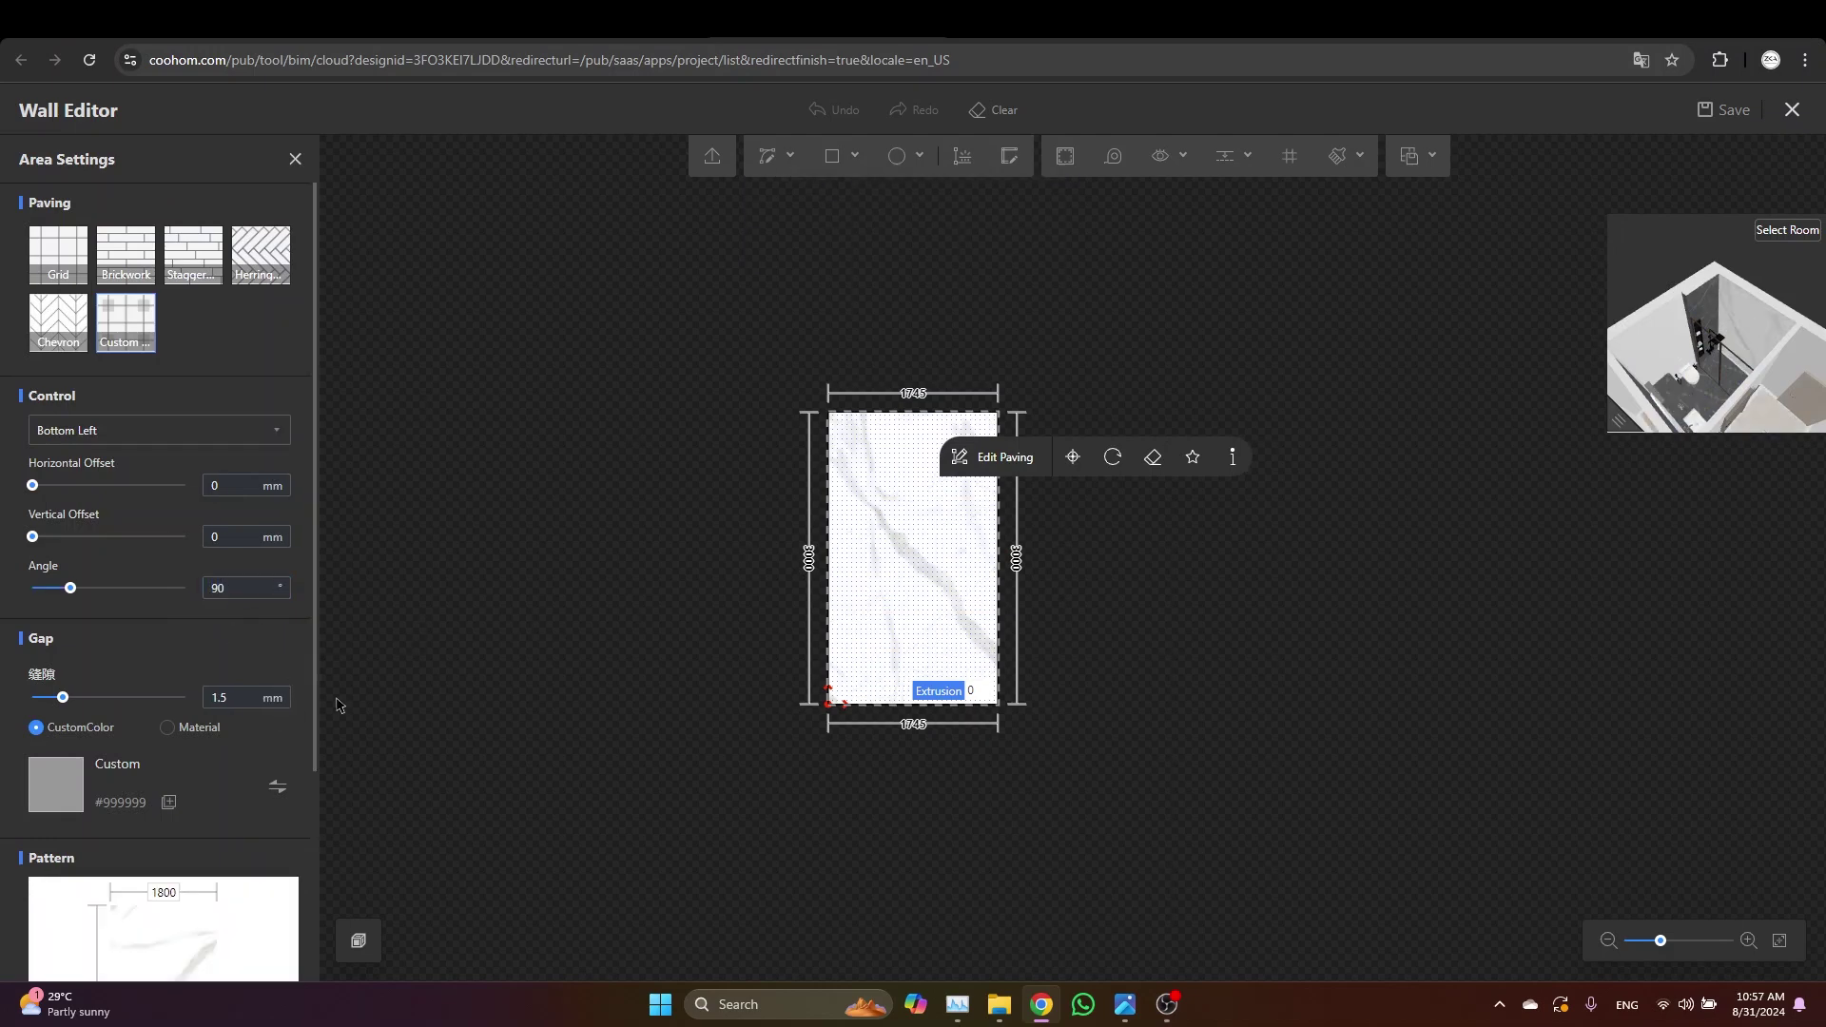
Set the marble tile pattern's size to 450 mm wide and 900 mm high for the shower wall
{"action": "scroll", "coordinate": [310, 766], "scroll_direction": "down", "scroll_amount": 3}
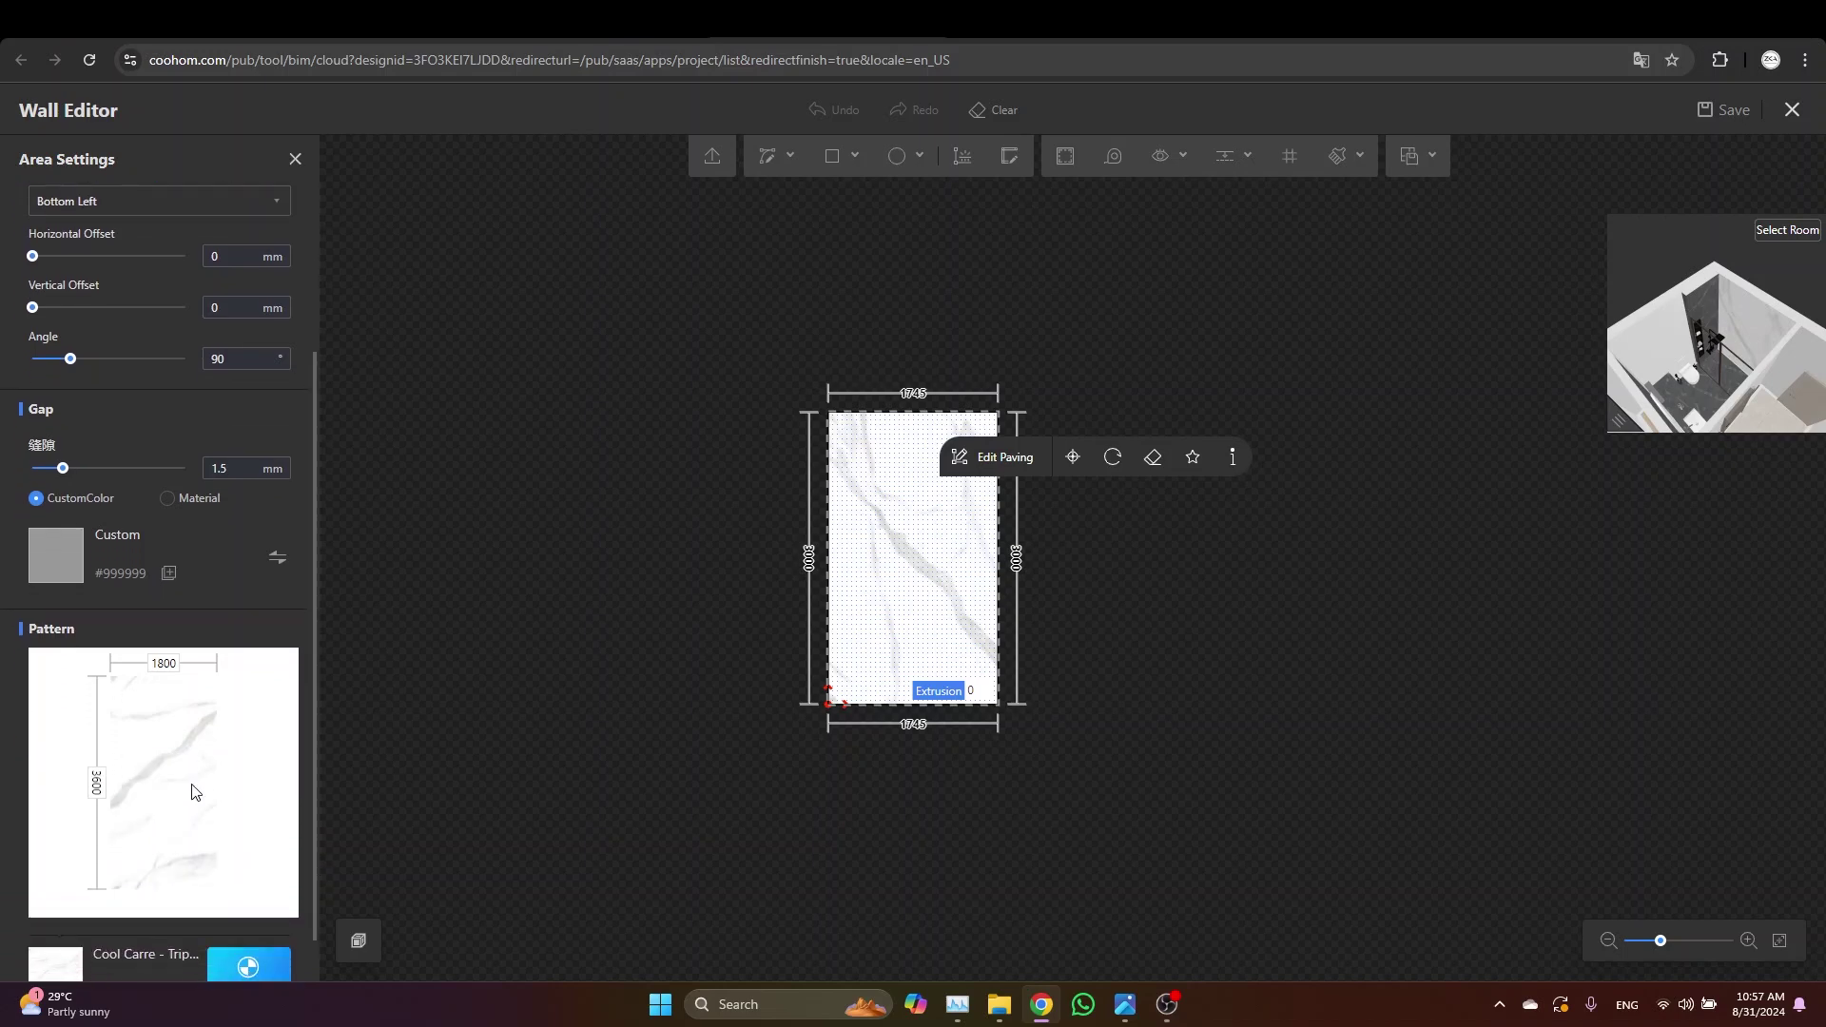
{"action": "left_click", "coordinate": [162, 661]}
{"action": "type", "text": "450"}
{"action": "key", "text": "Return"}
{"action": "left_click", "coordinate": [136, 783]}
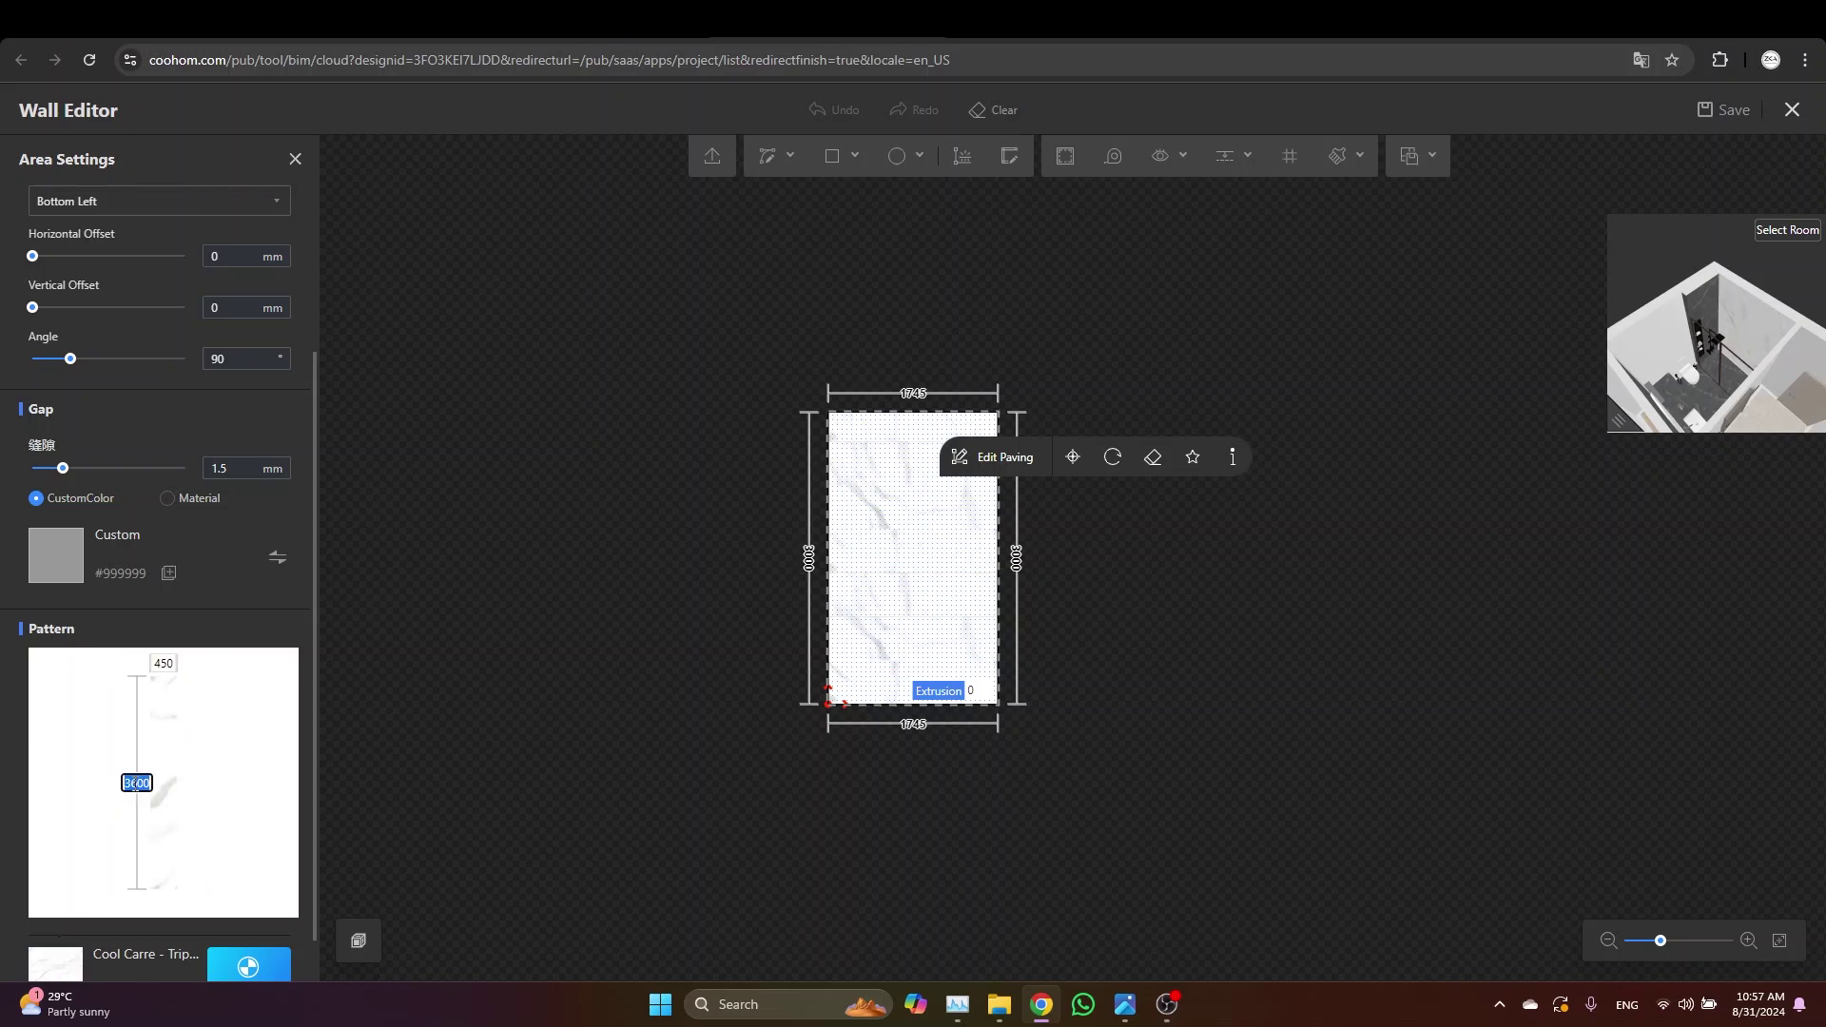
{"action": "type", "text": "900"}
{"action": "key", "text": "Return"}
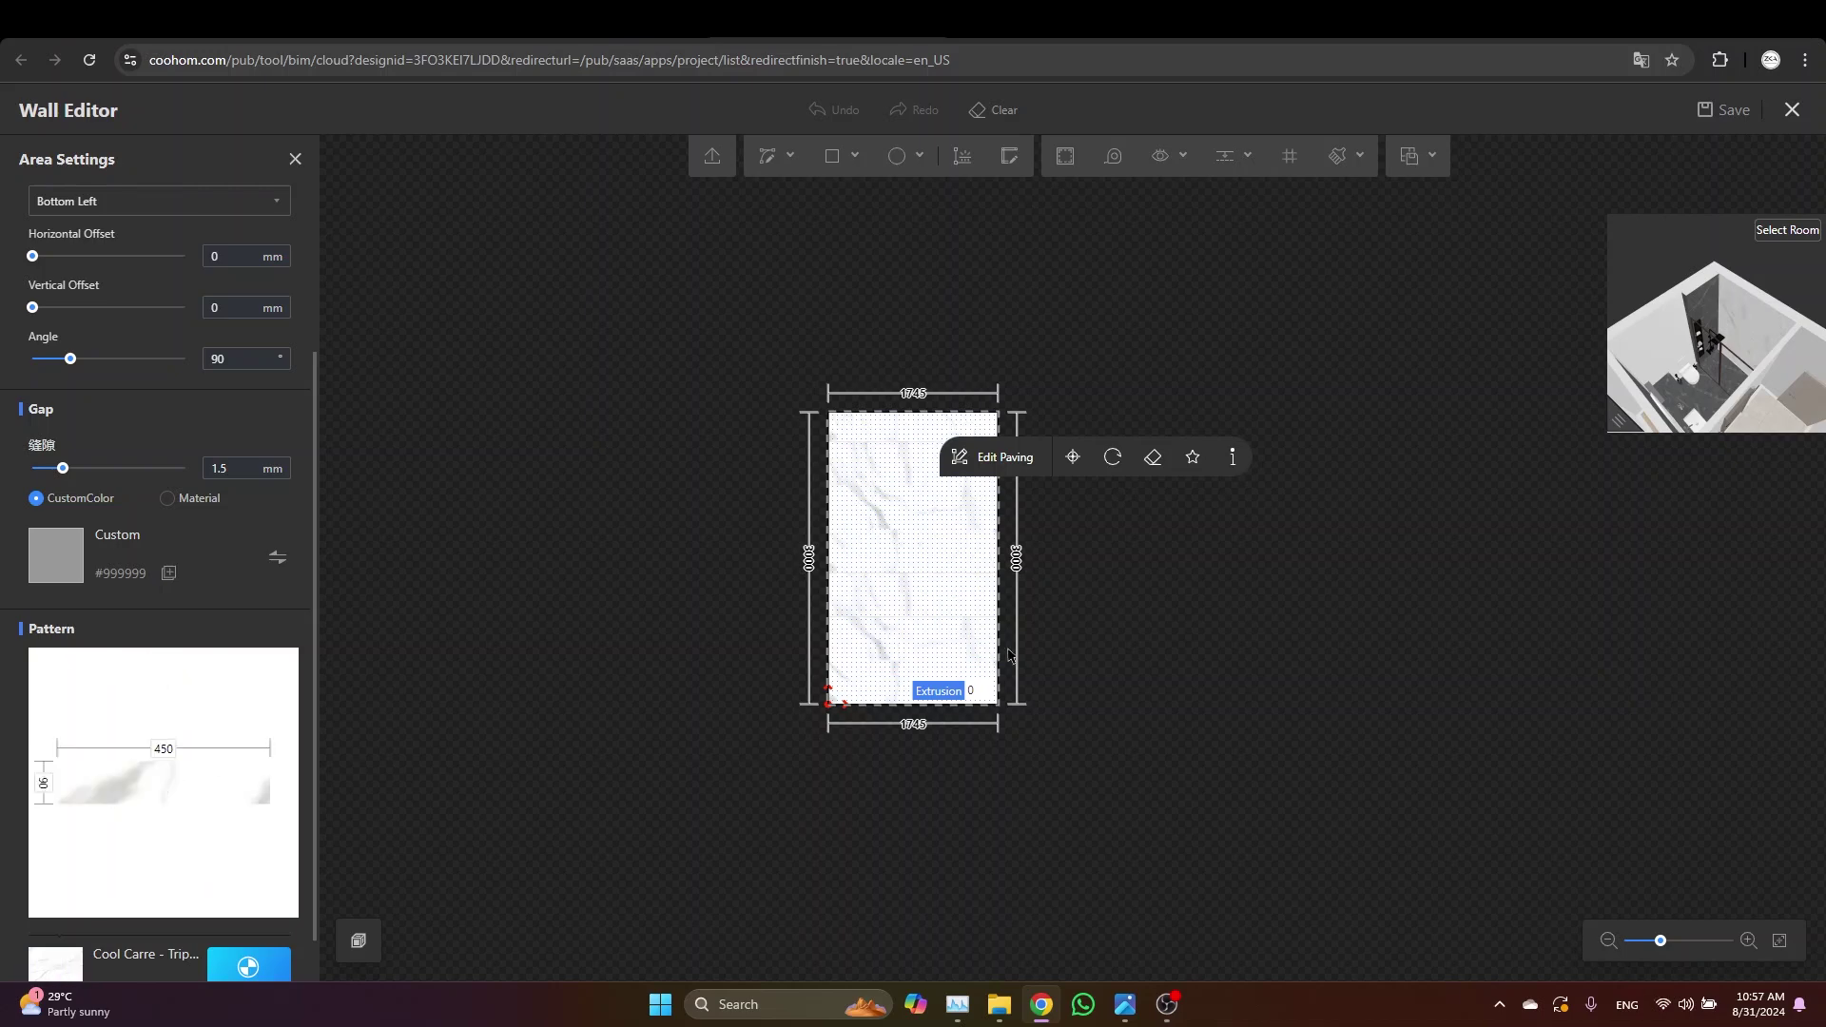
{"action": "scroll", "coordinate": [1059, 619], "scroll_direction": "up", "scroll_amount": 2}
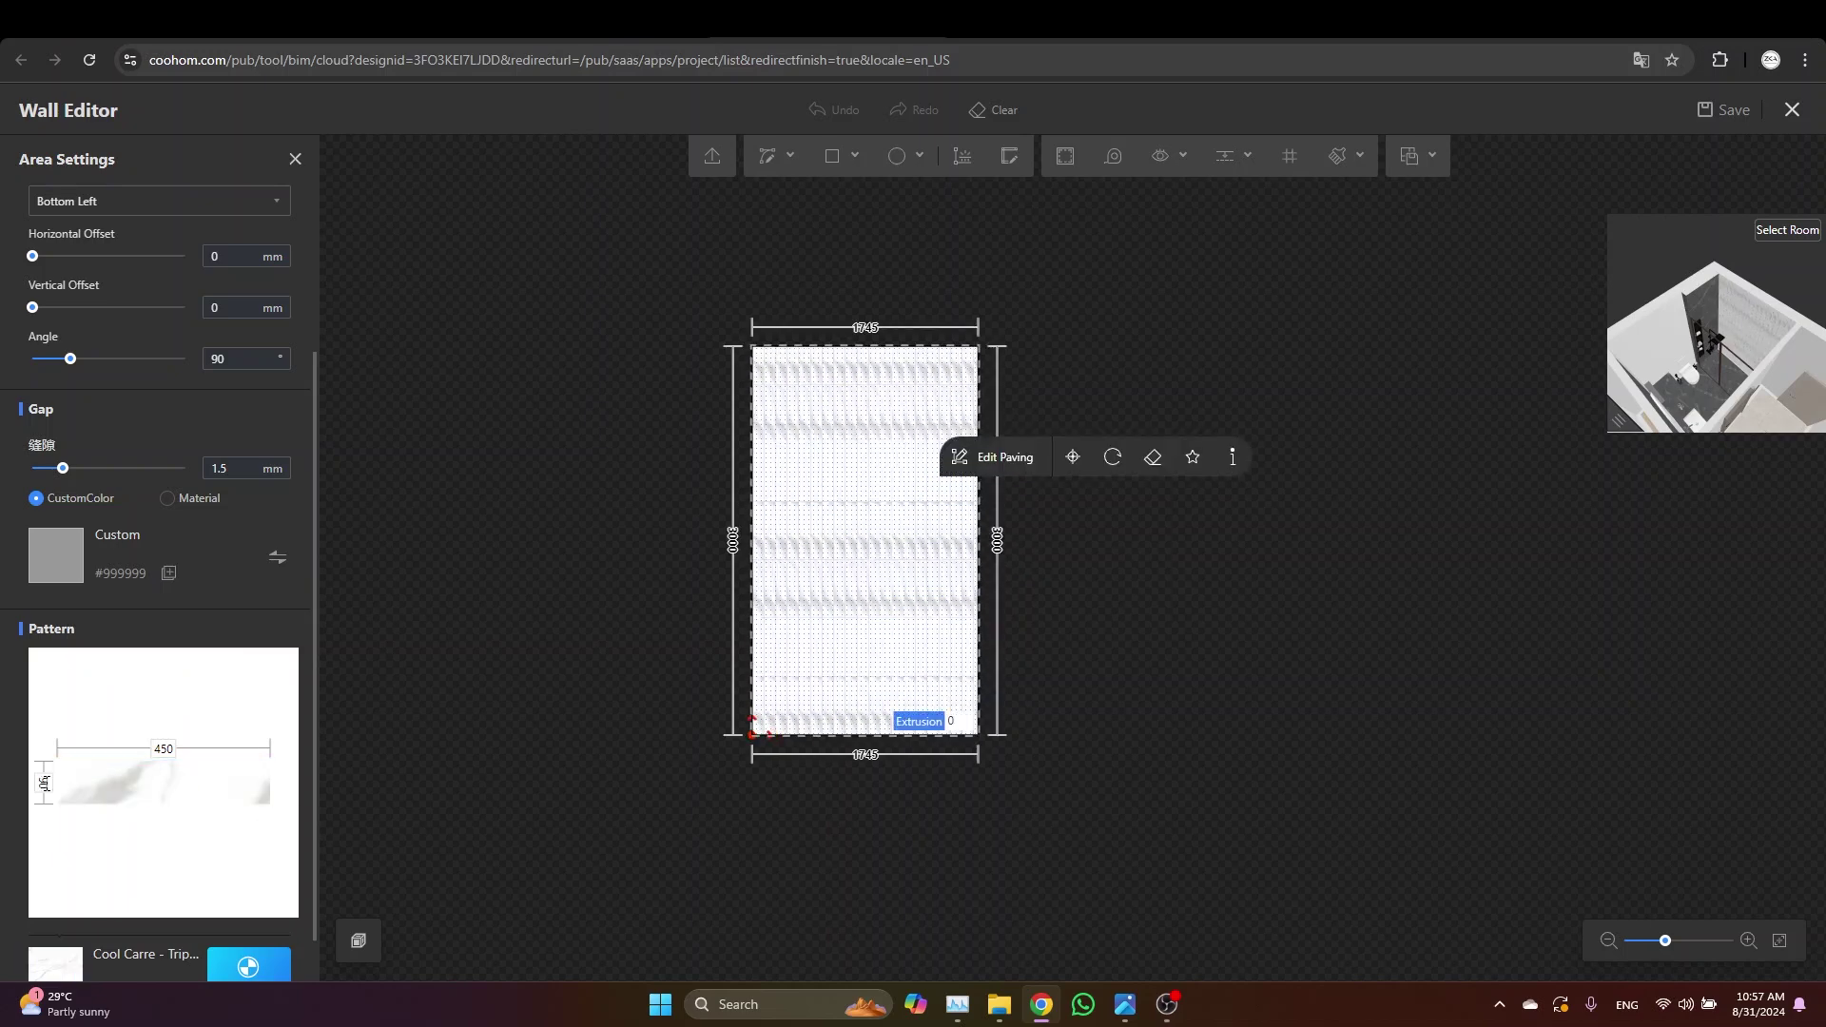
{"action": "left_click", "coordinate": [43, 782]}
{"action": "type", "text": "900"}
{"action": "key", "text": "Return"}
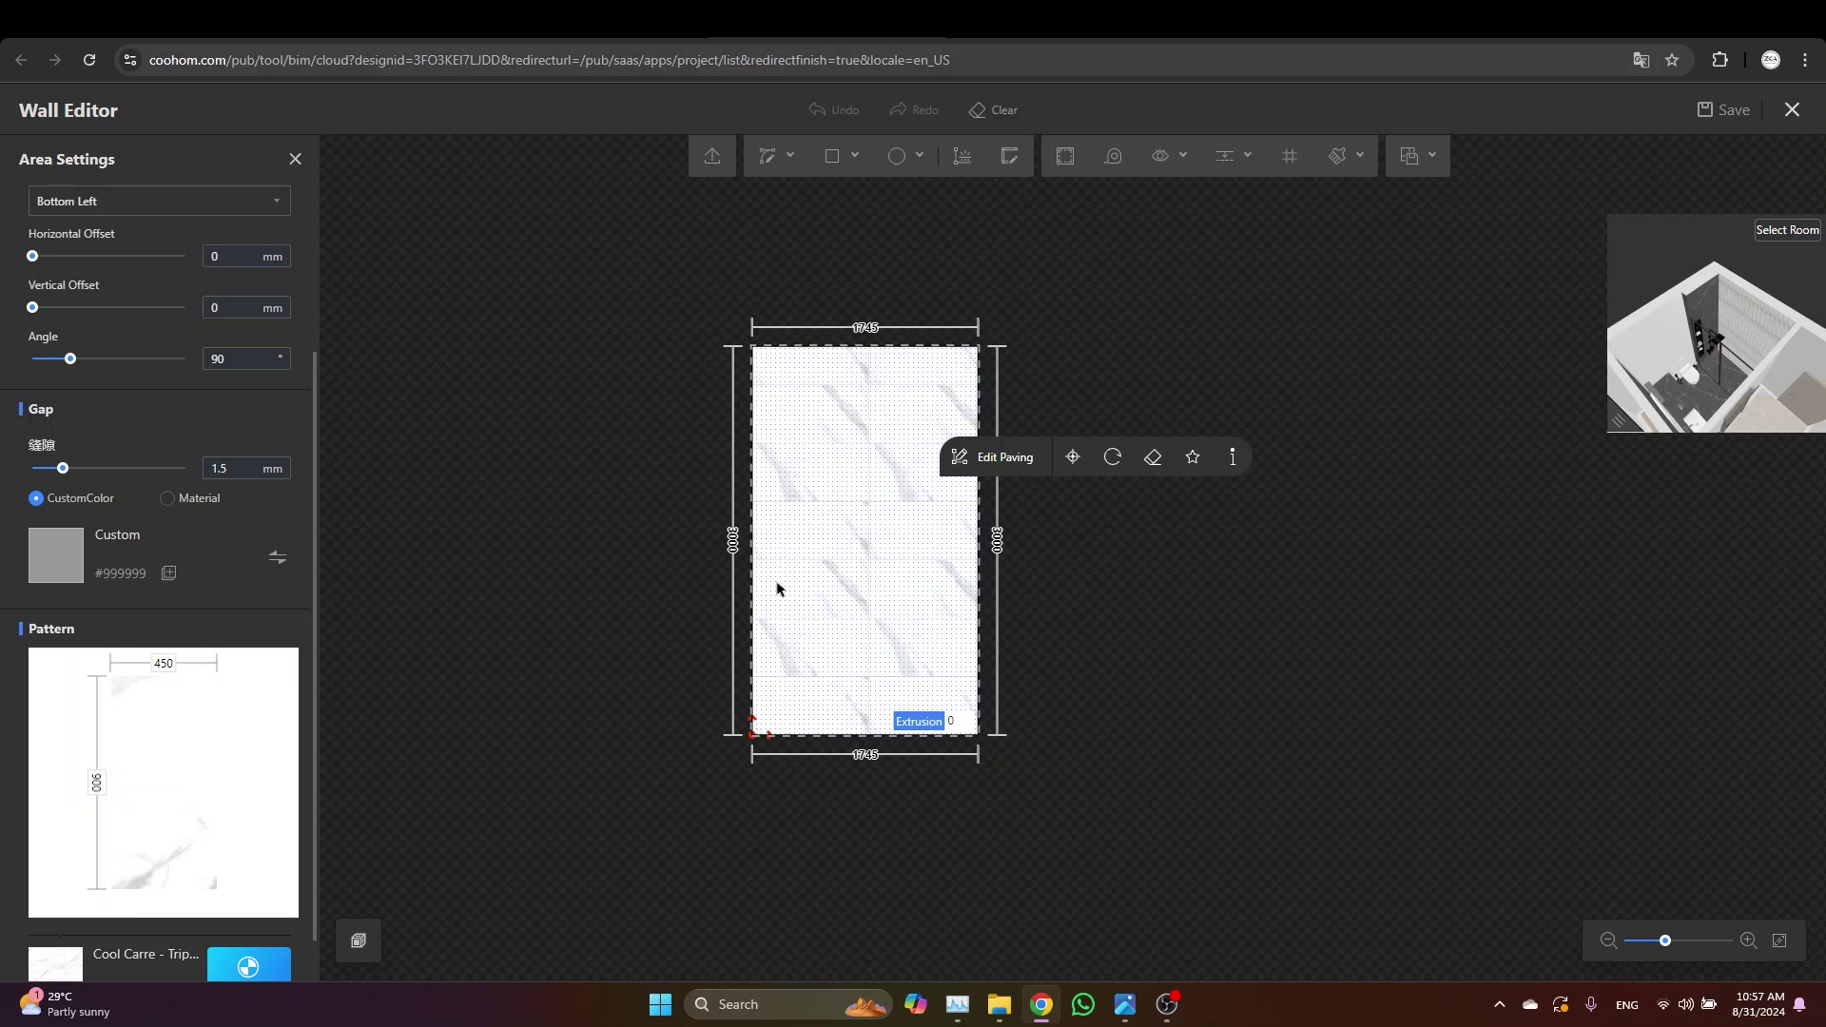
Save the shower wall's tile paving and exit the Wall Editor
{"action": "scroll", "coordinate": [1056, 577], "scroll_direction": "up", "scroll_amount": 1}
{"action": "left_click", "coordinate": [1059, 581]}
{"action": "scroll", "coordinate": [725, 504], "scroll_direction": "up", "scroll_amount": 2}
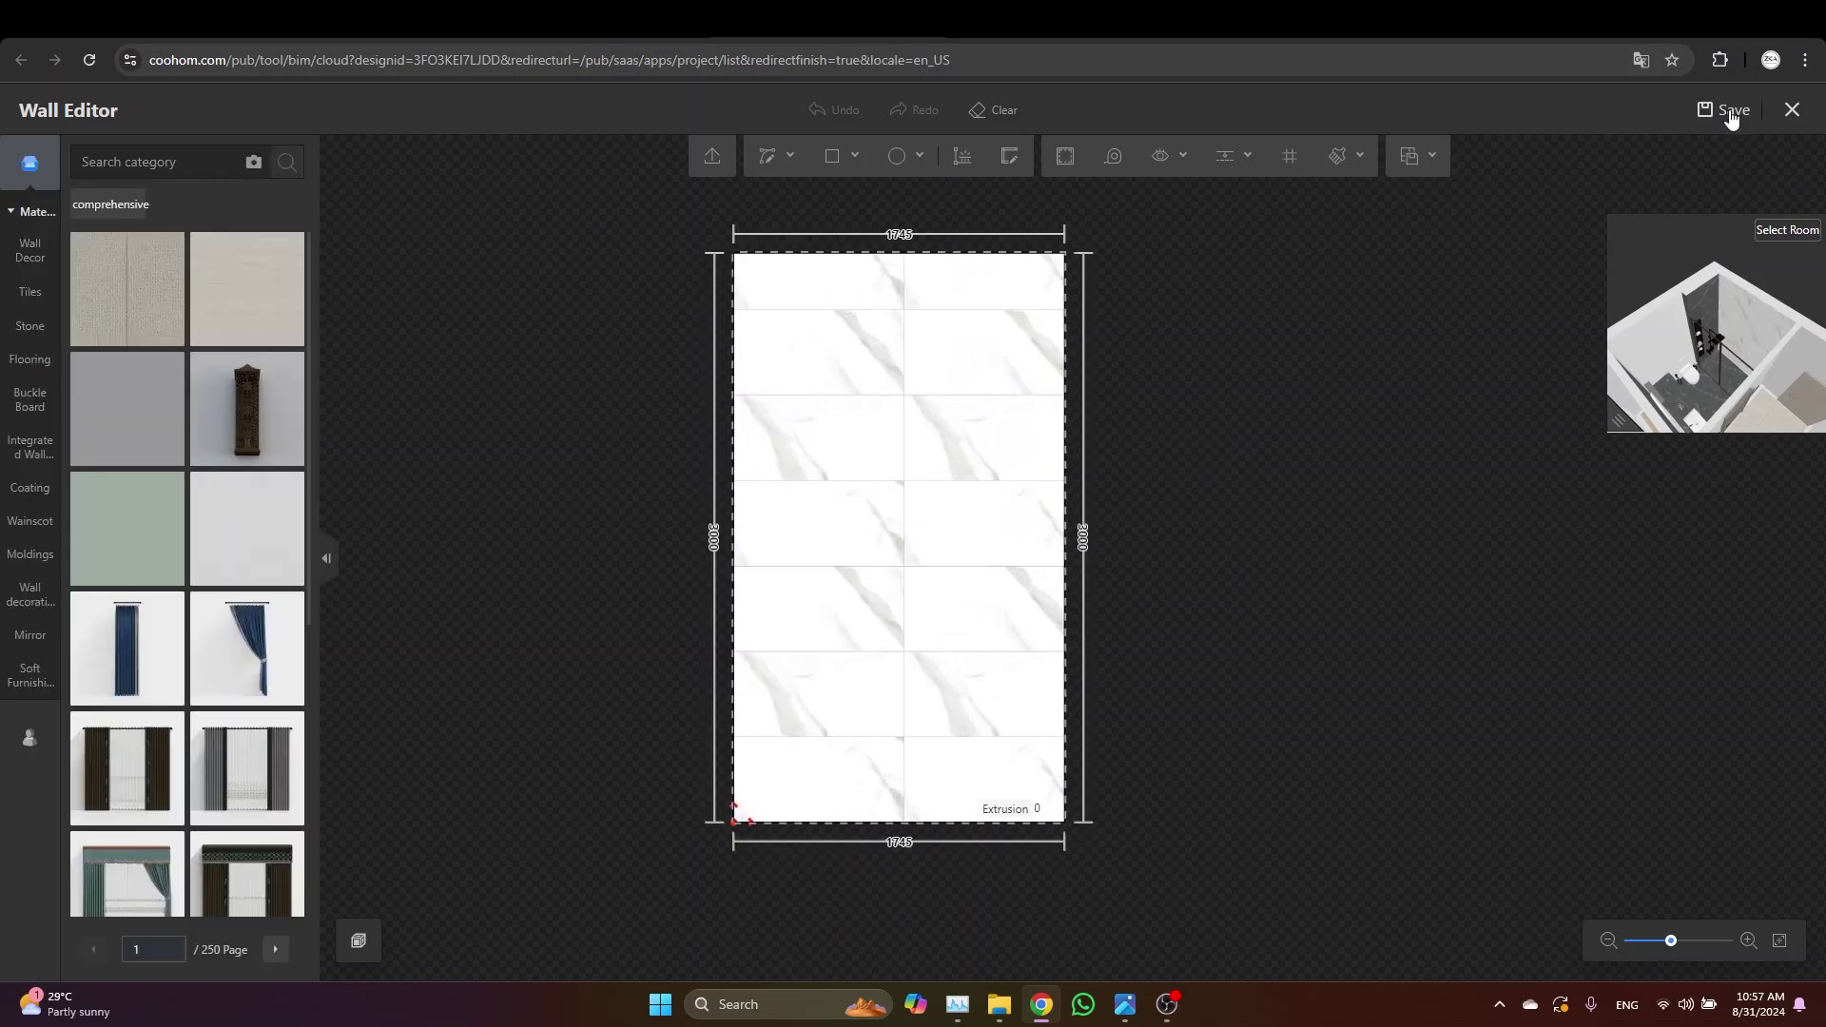
{"action": "left_click", "coordinate": [1787, 112]}
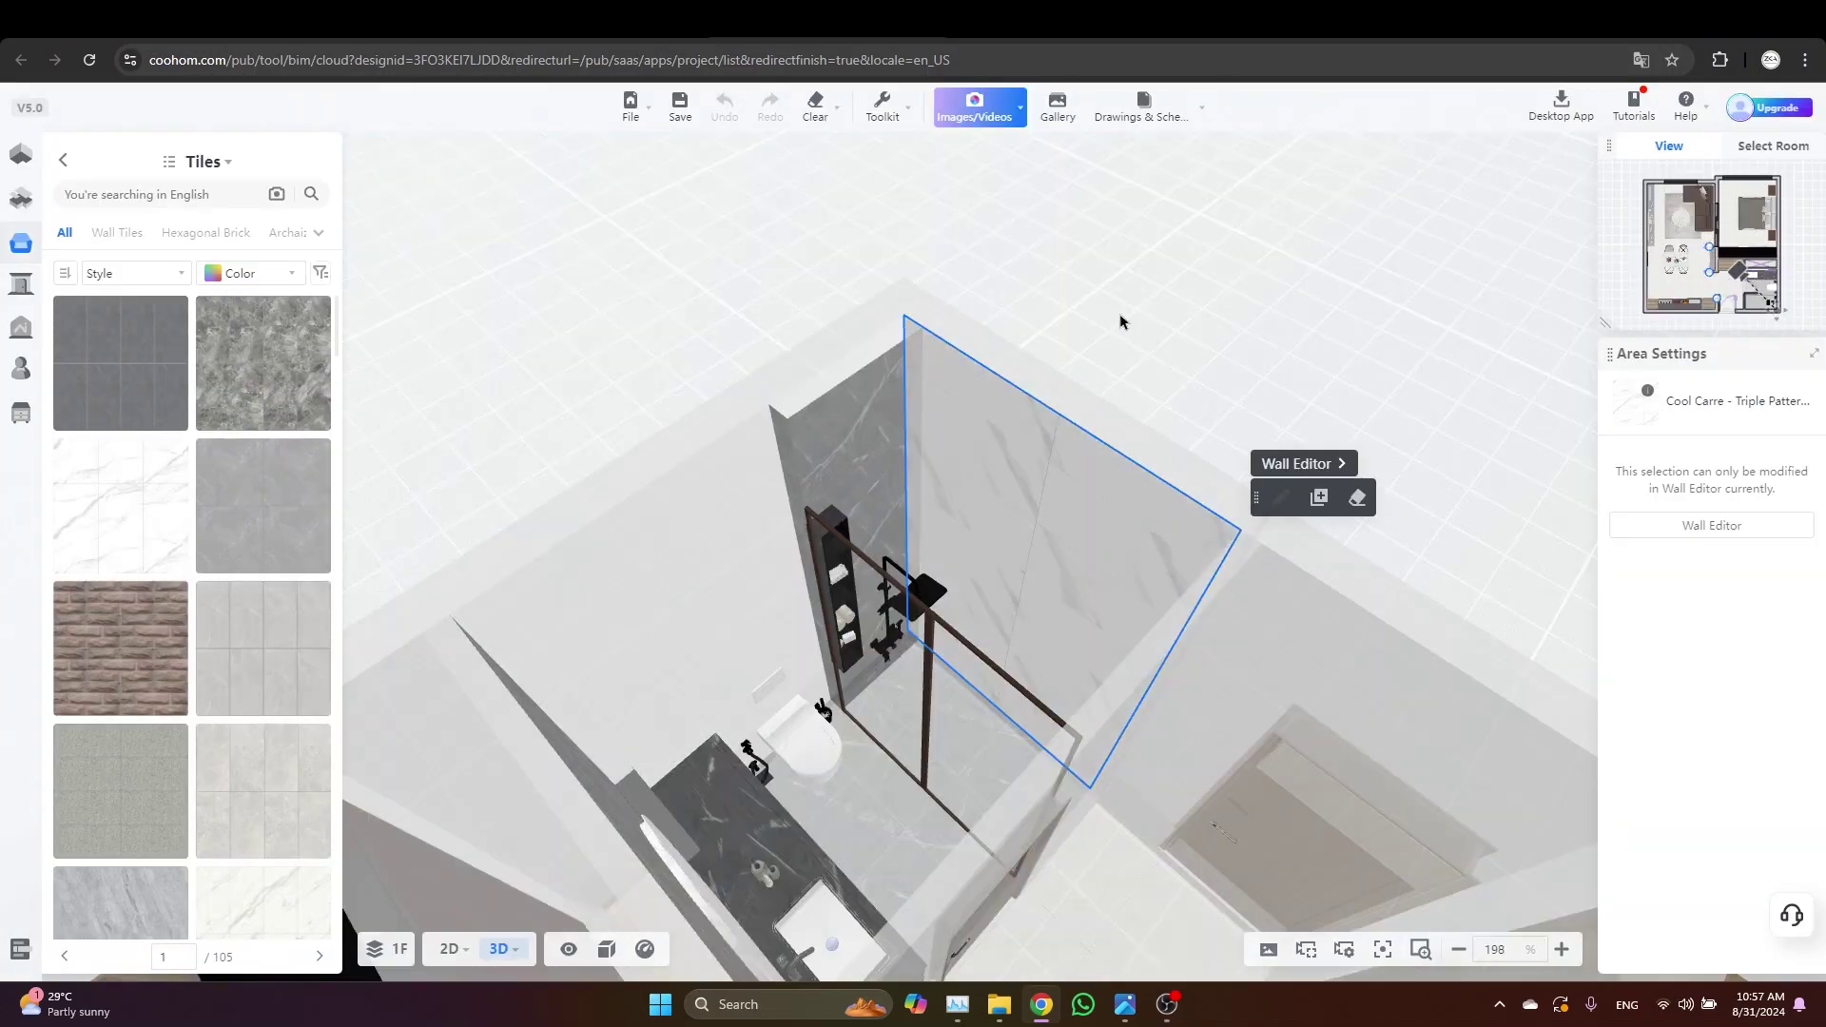
Sample the shower wall's white marble tile with the Material brush and apply it to the wall behind the toilet
{"action": "left_click", "coordinate": [883, 110]}
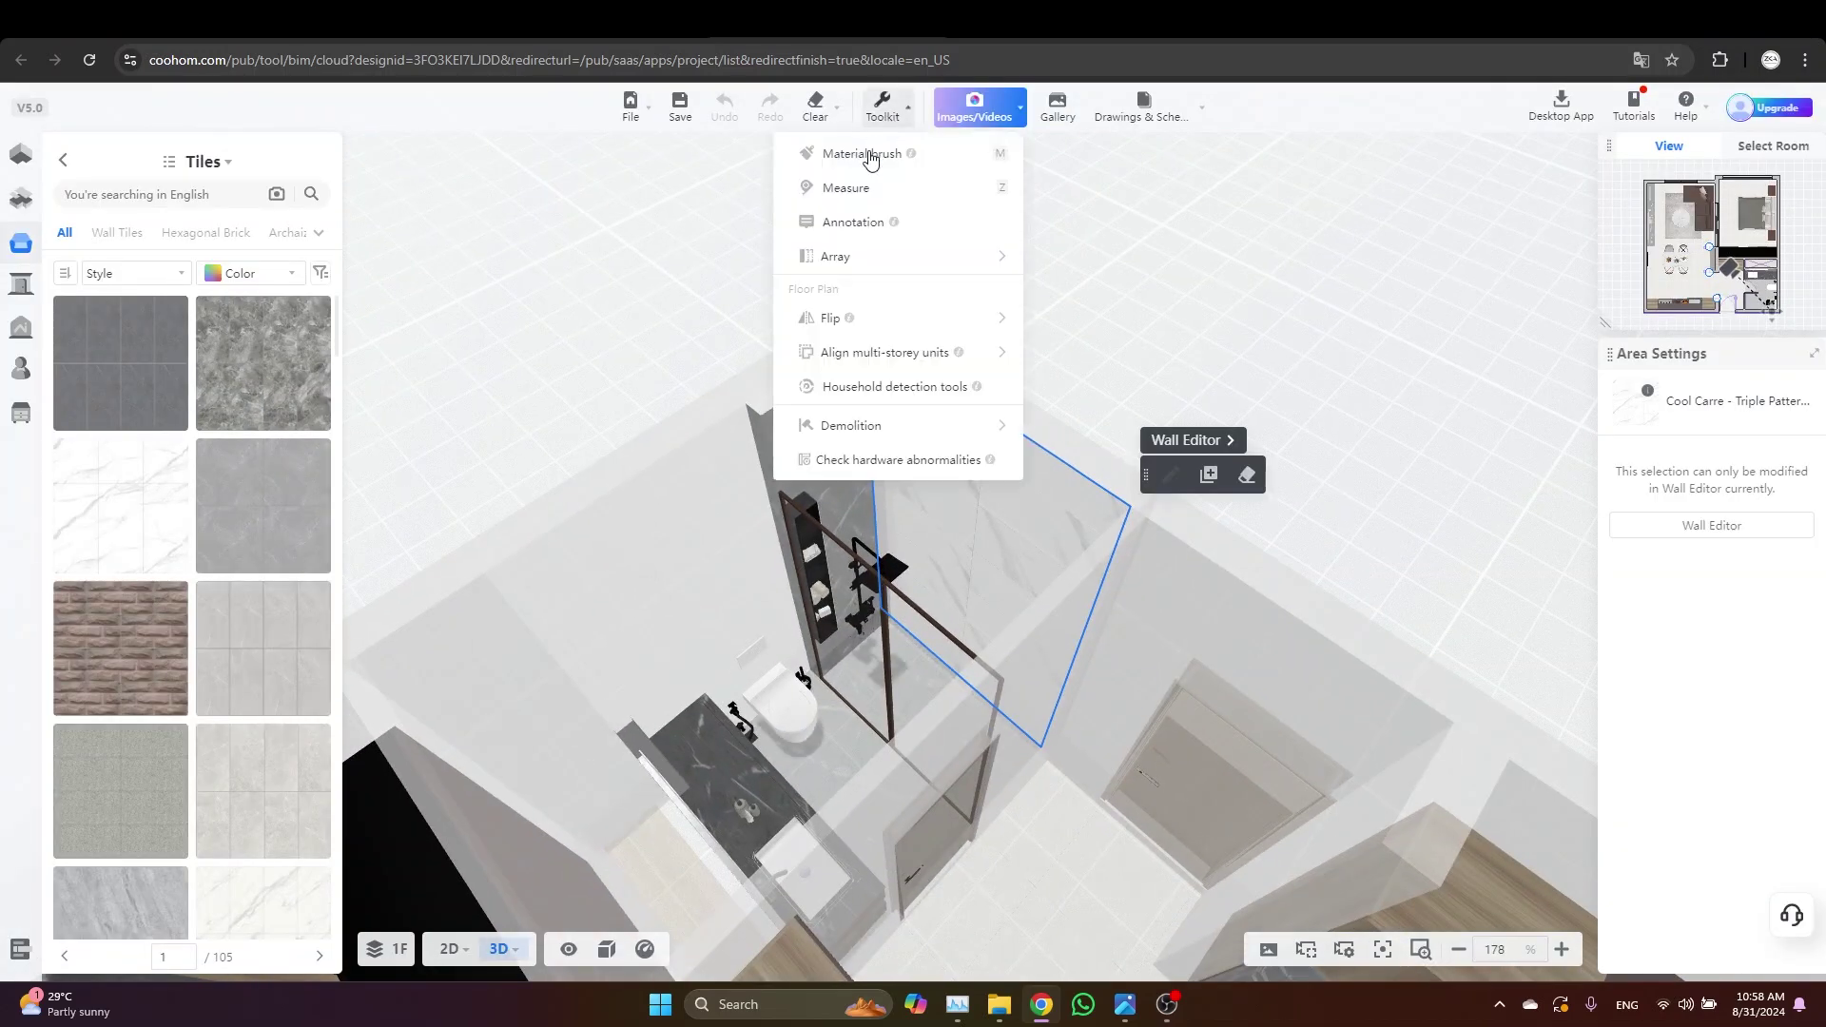
{"action": "left_click", "coordinate": [865, 154]}
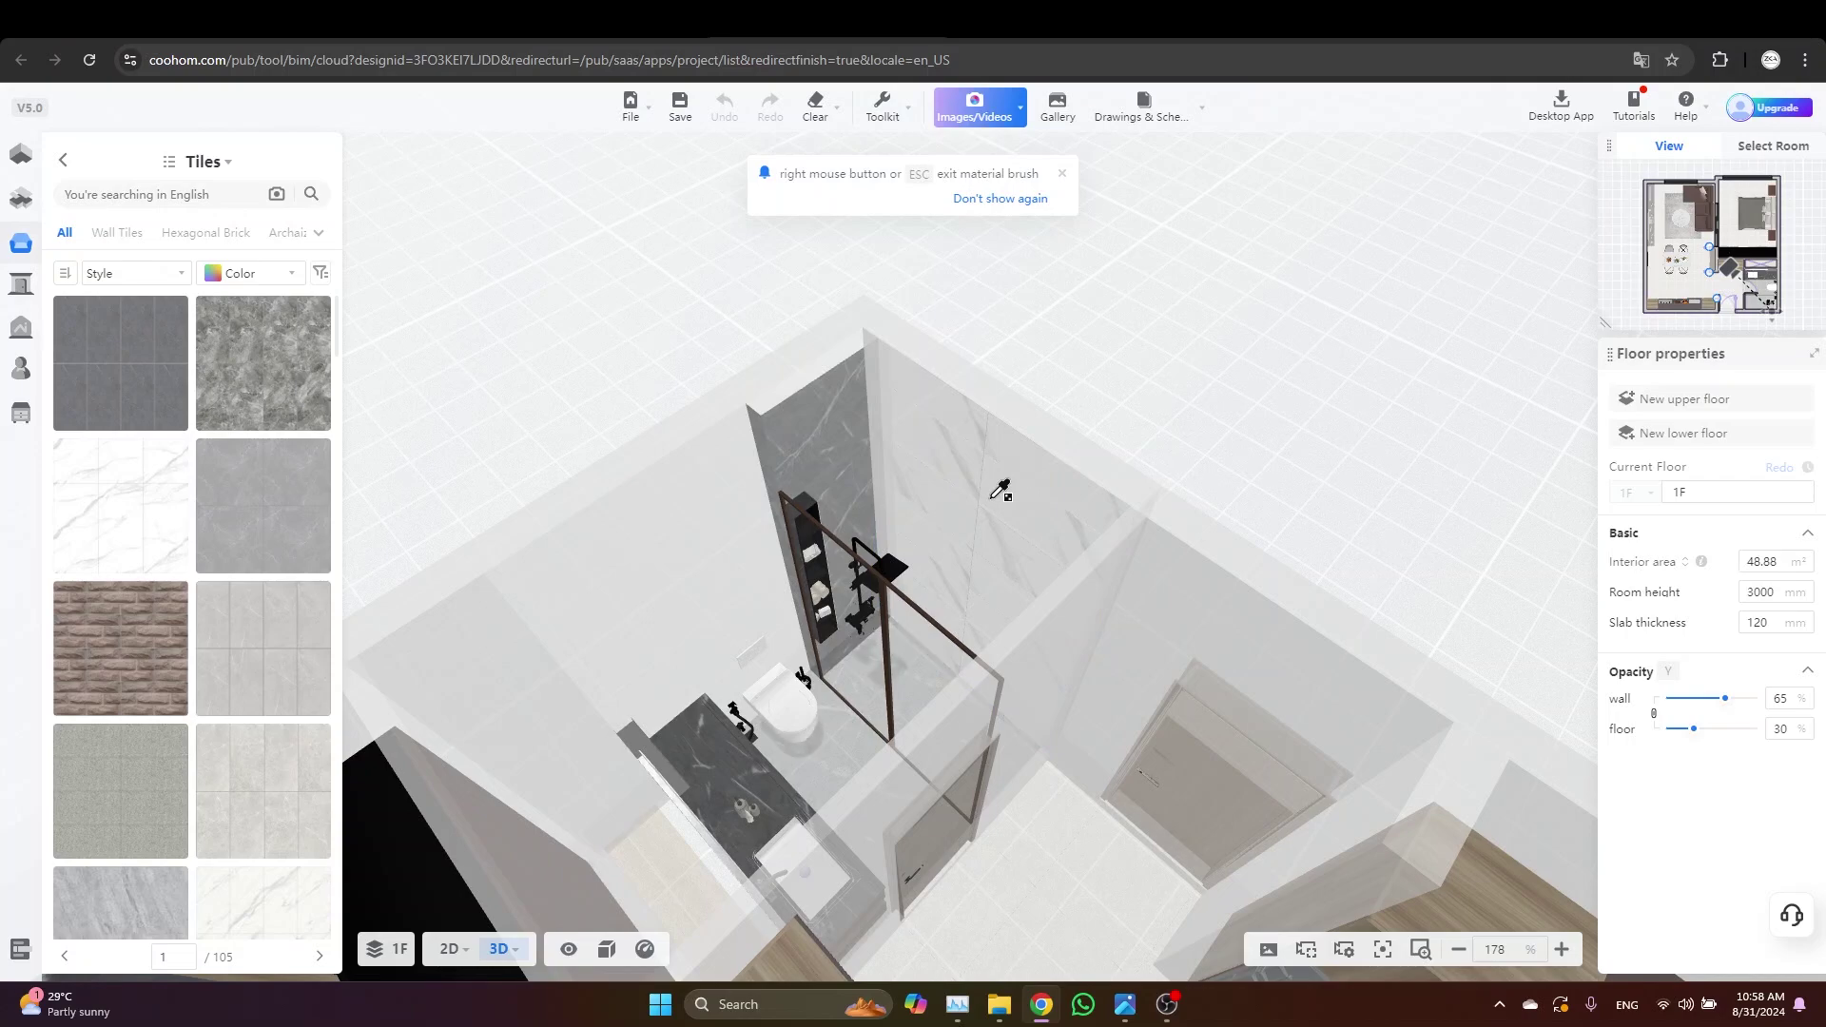
{"action": "left_click", "coordinate": [994, 492]}
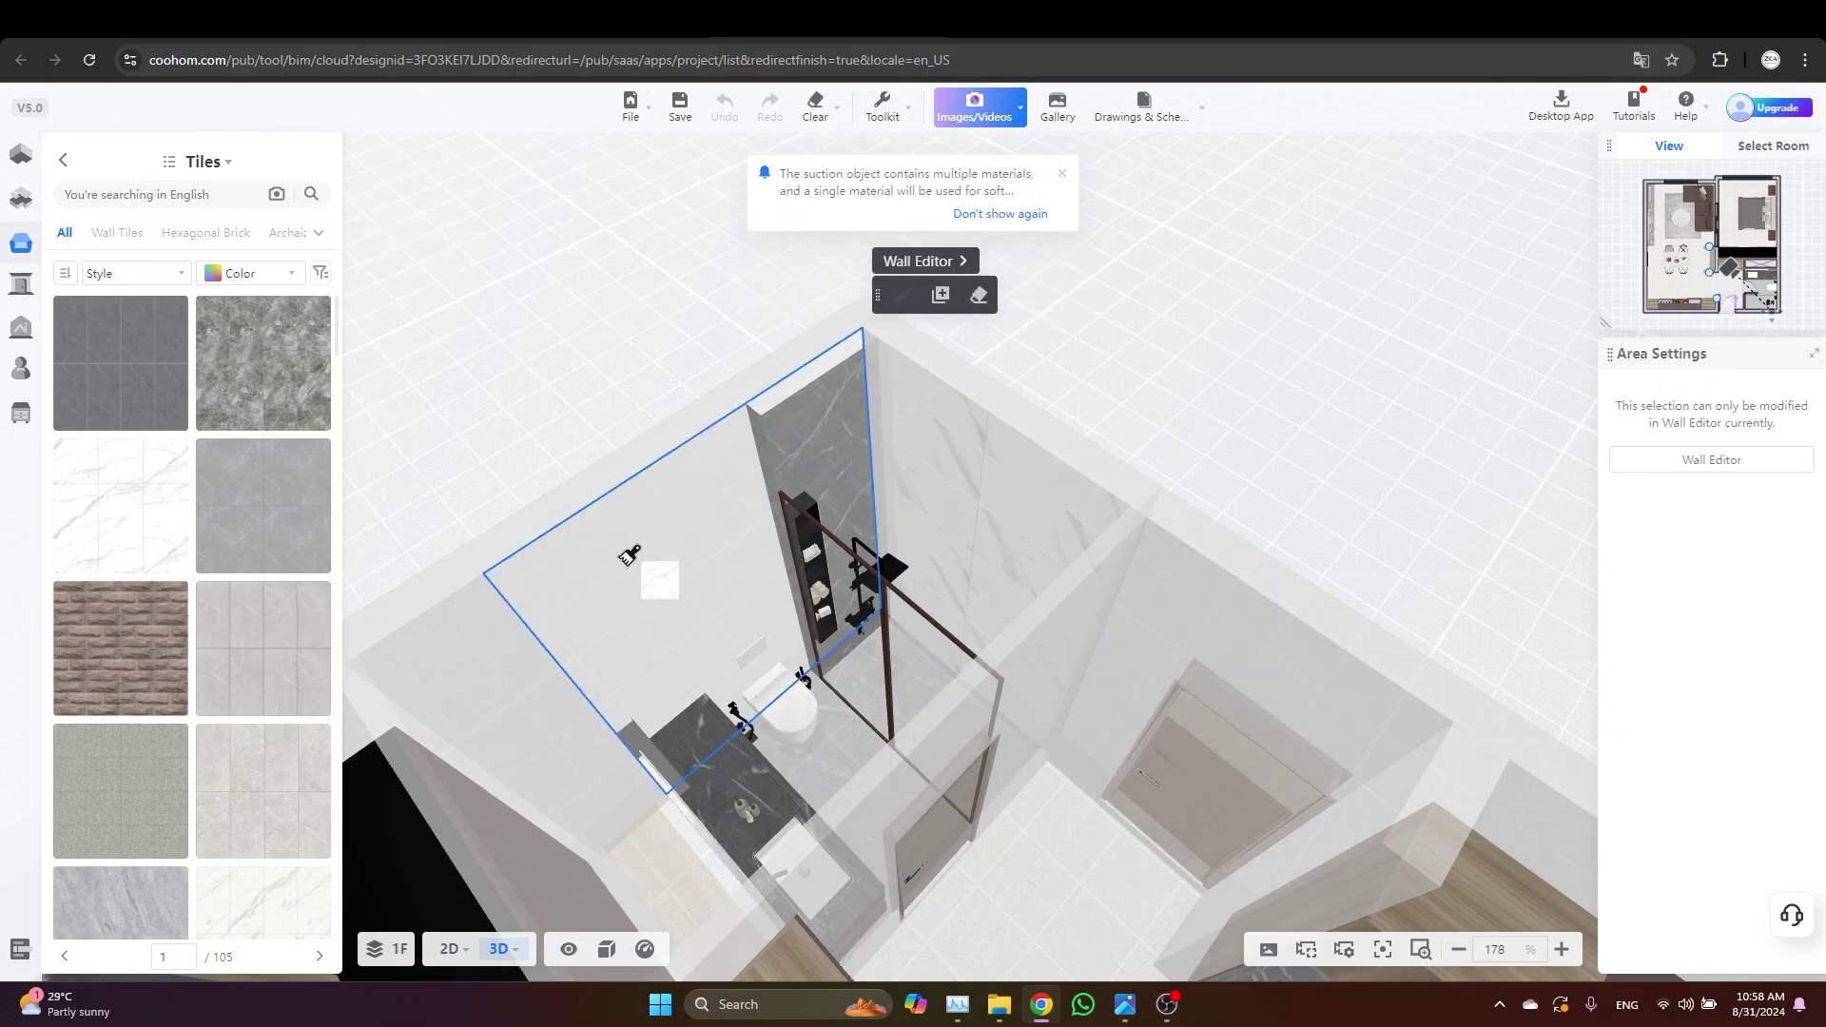
{"action": "left_click", "coordinate": [642, 551]}
Apply the sampled white marble tile to the bathroom wall containing the door
{"action": "left_click_drag", "start_coordinate": [712, 574], "coordinate": [1079, 629]}
{"action": "left_click_drag", "start_coordinate": [1202, 597], "coordinate": [1182, 317]}
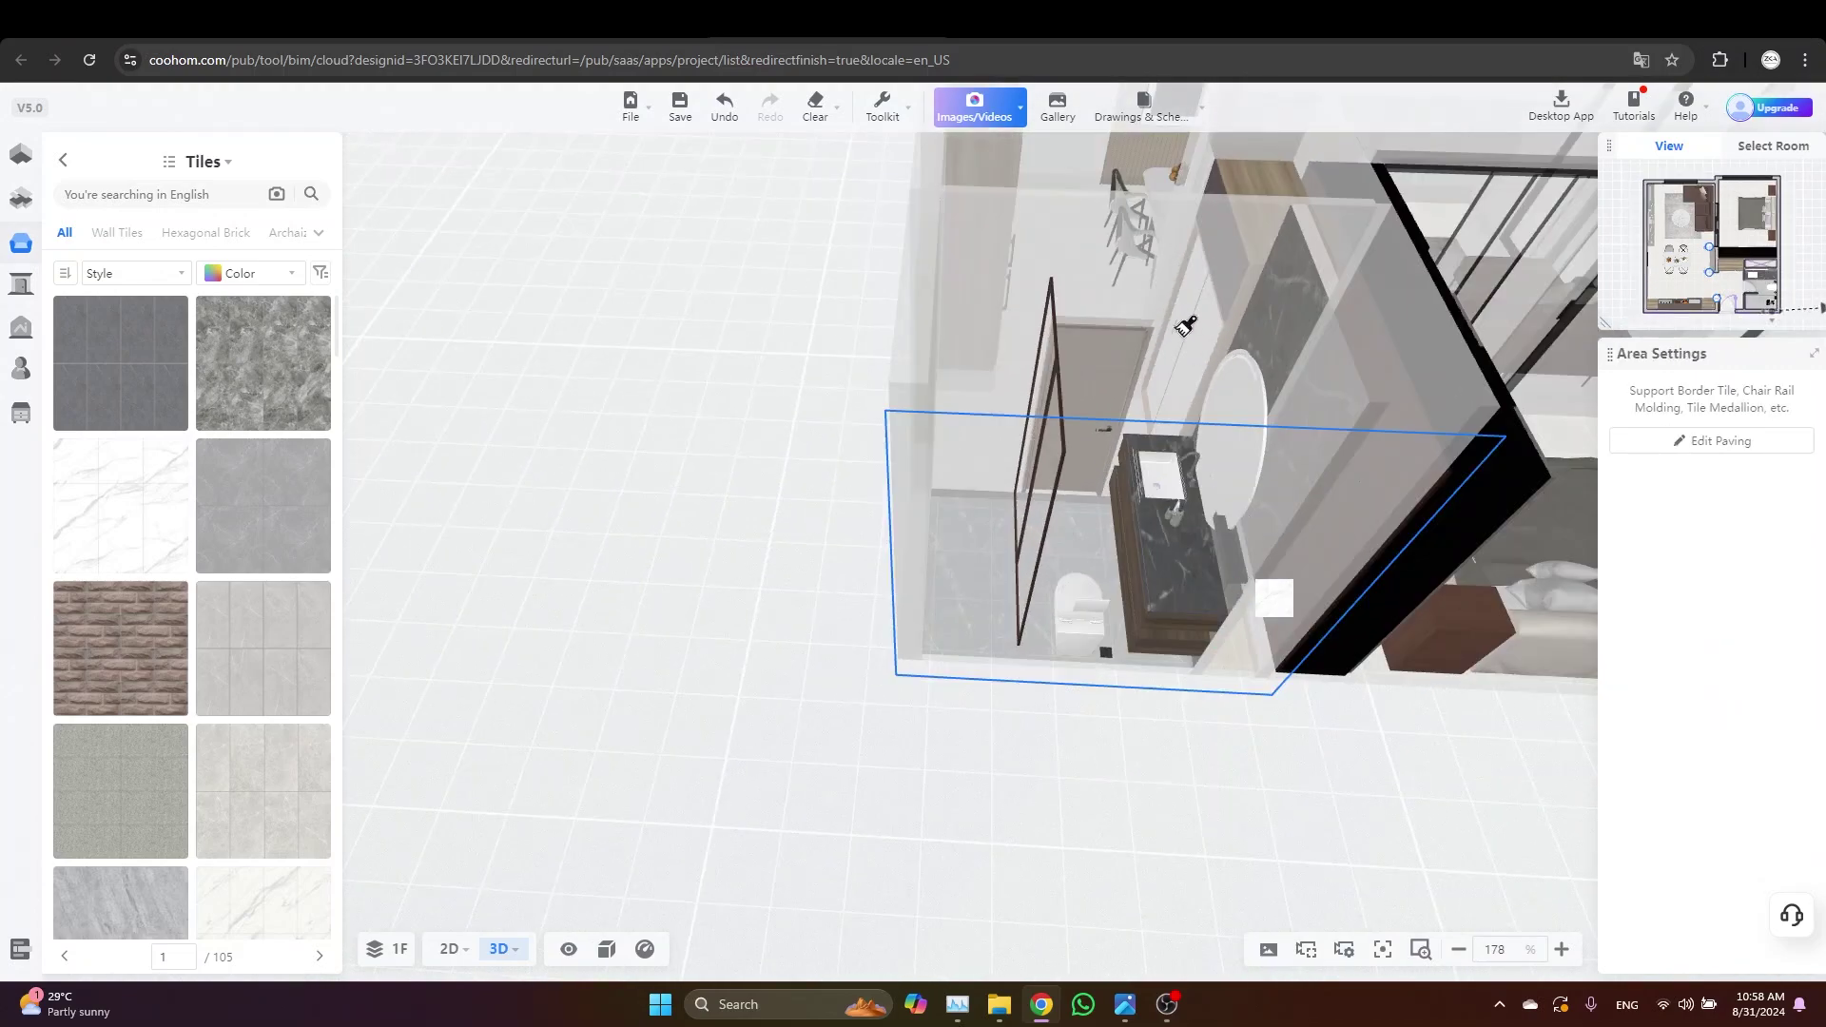
{"action": "left_click", "coordinate": [1168, 285]}
{"action": "left_click", "coordinate": [1170, 285]}
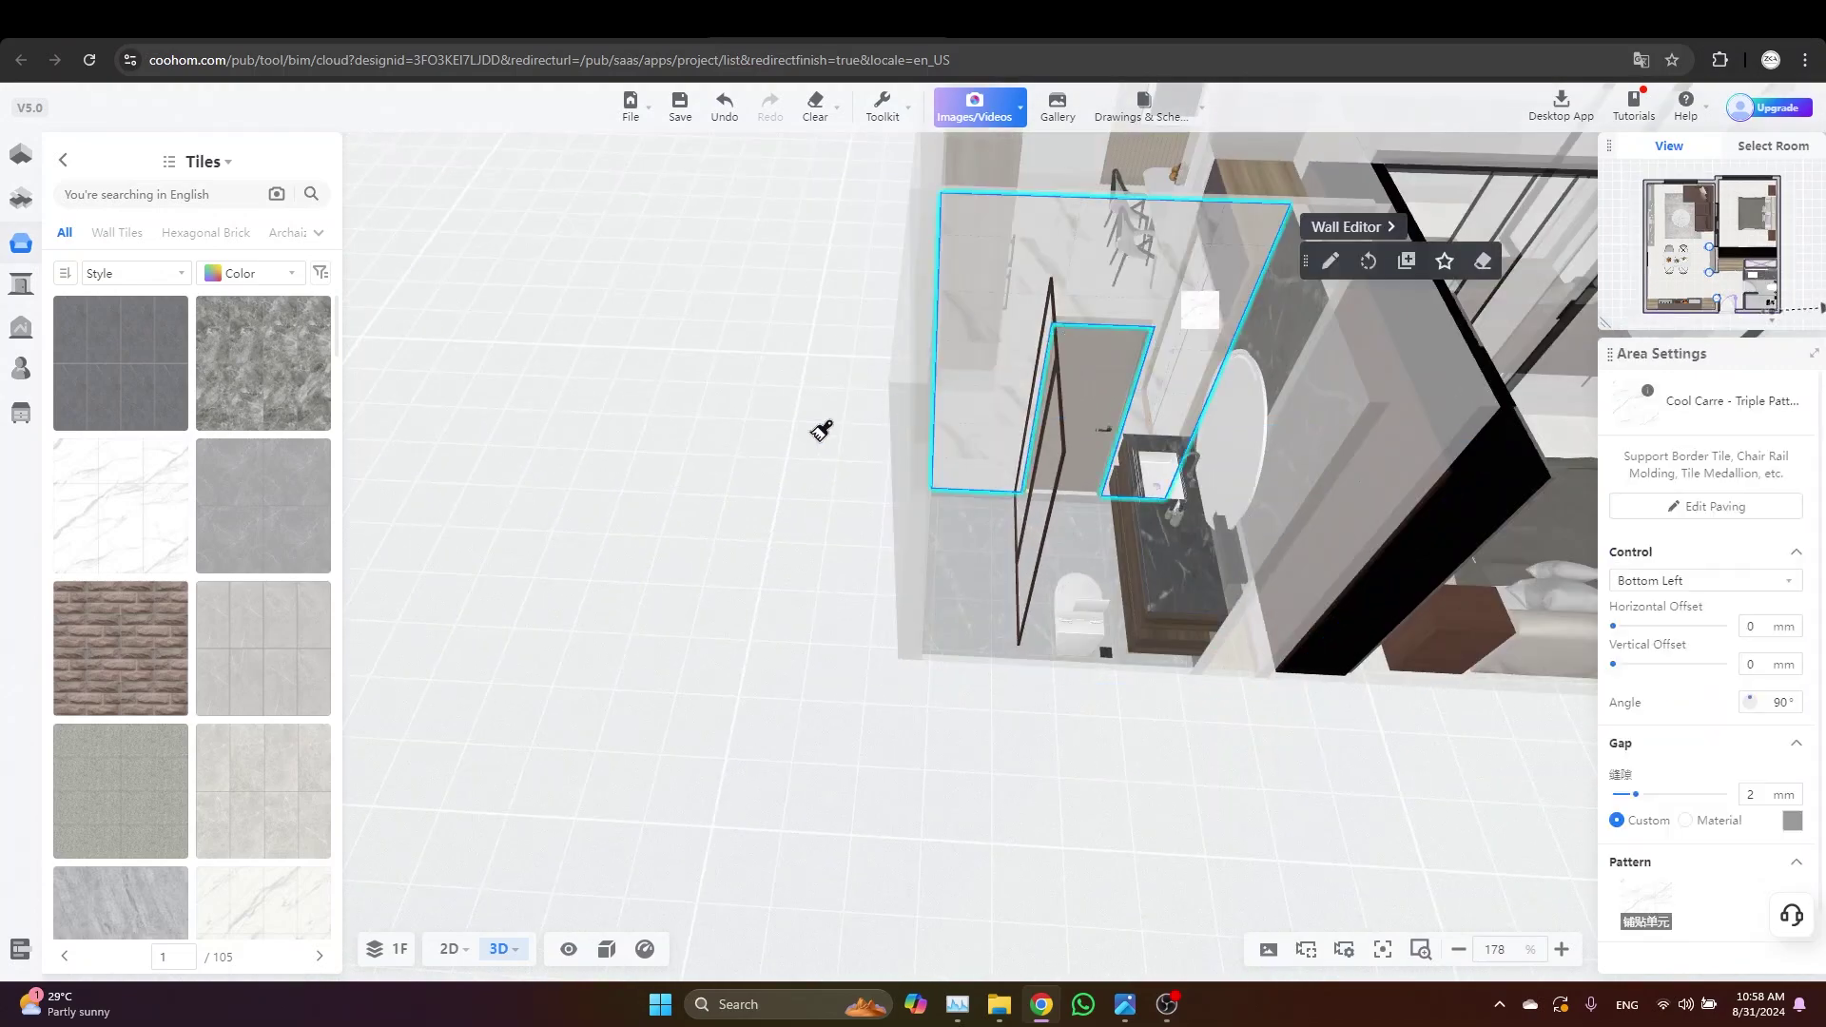
{"action": "left_click_drag", "start_coordinate": [762, 436], "coordinate": [721, 590]}
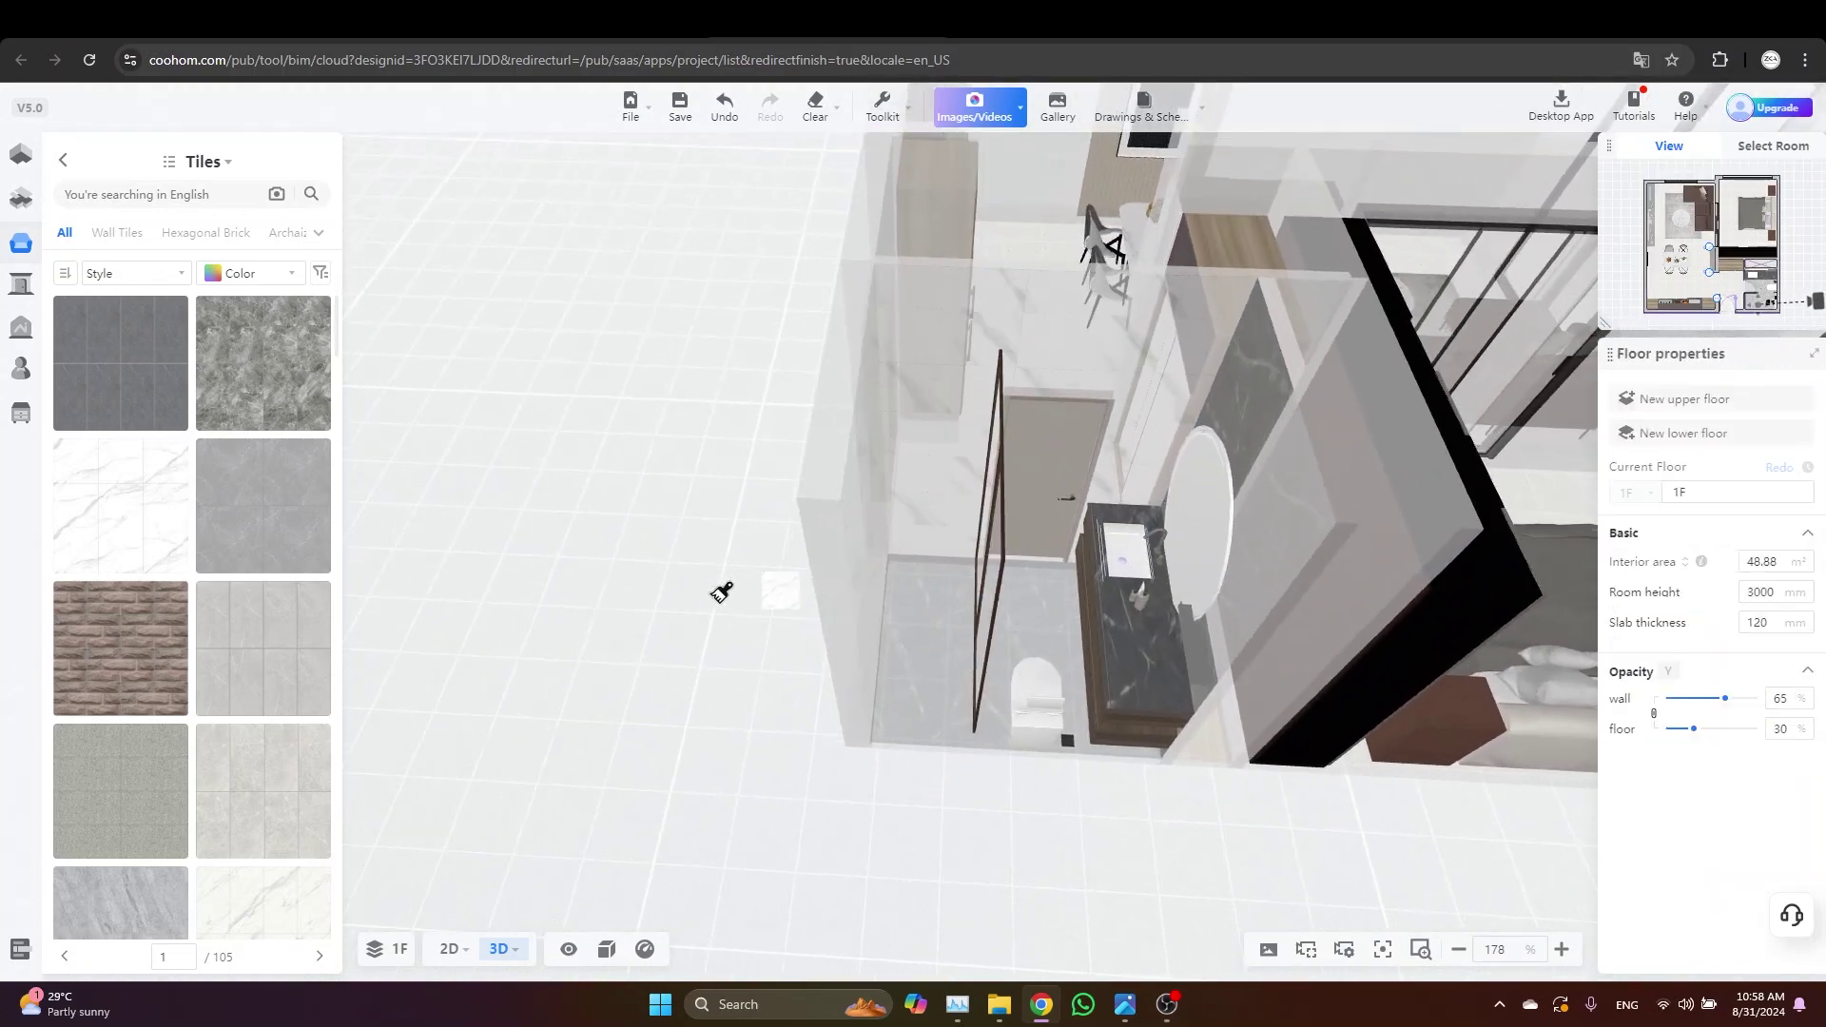